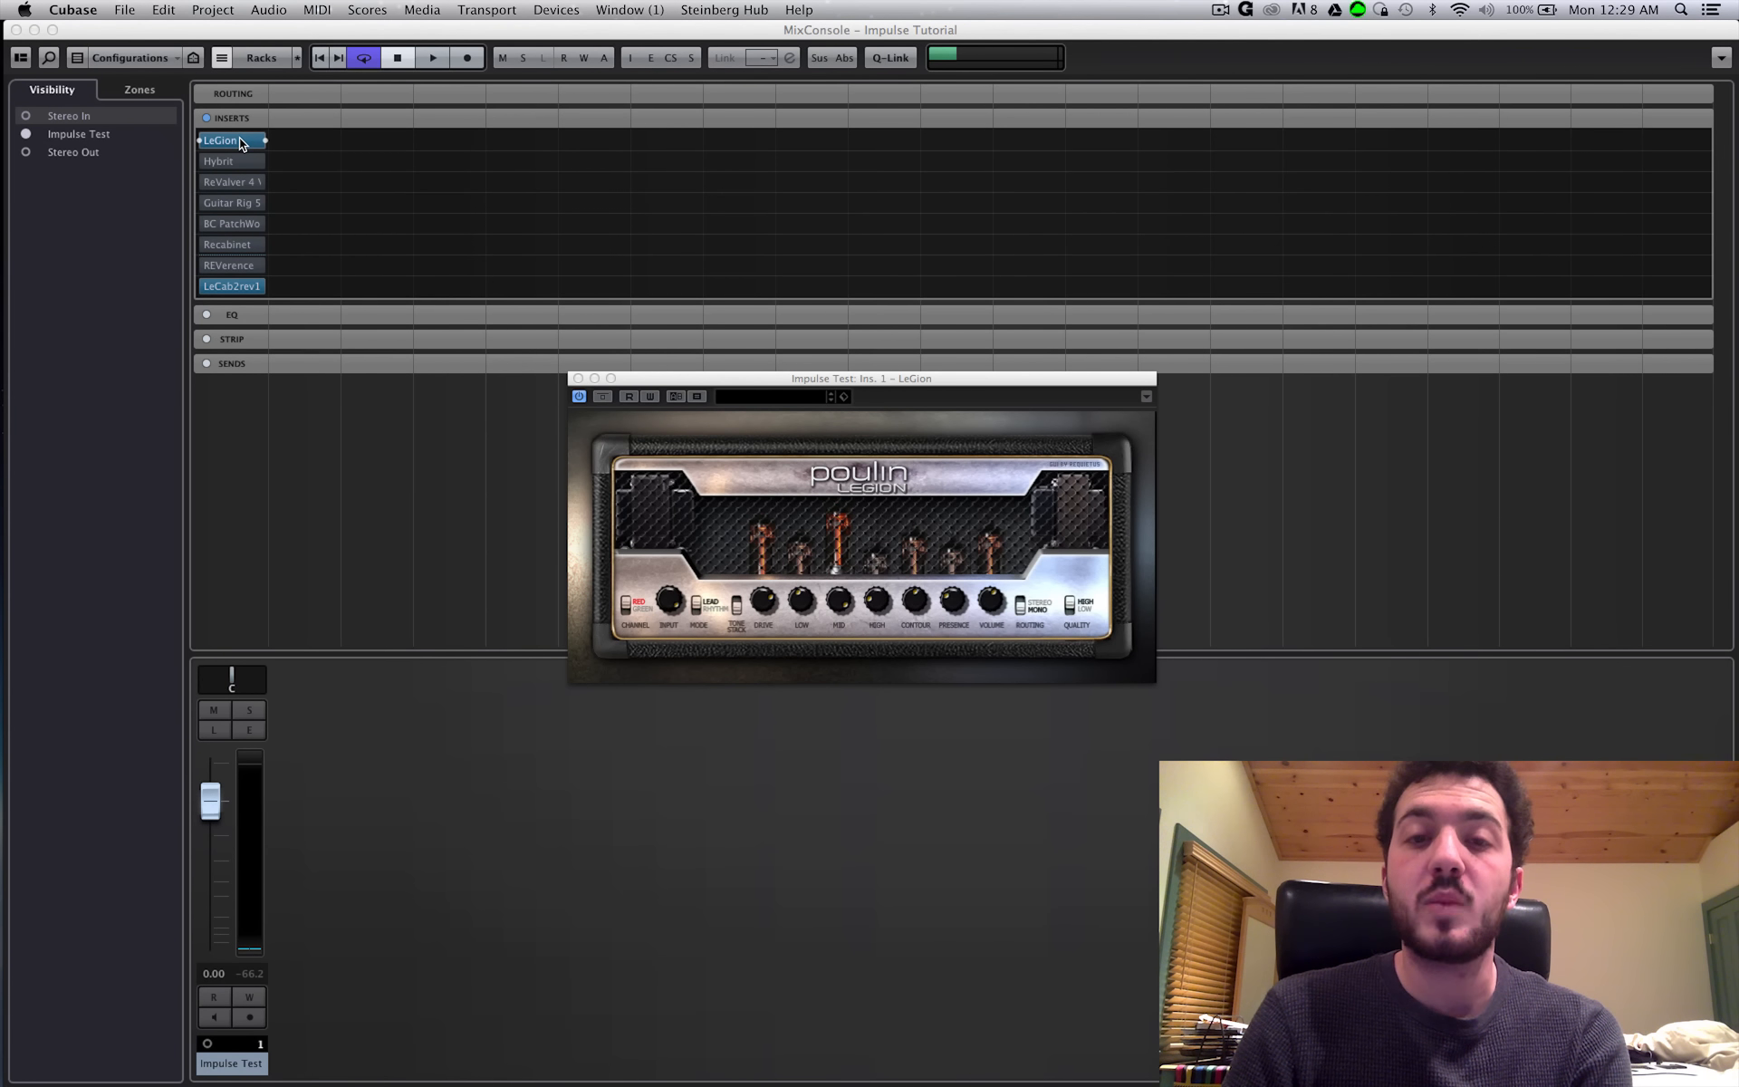
# - Open the Hybrit amp insert on the Impulse Test channel, and audition the guitar loop through the LeGion amp
pyautogui.click(230, 160)
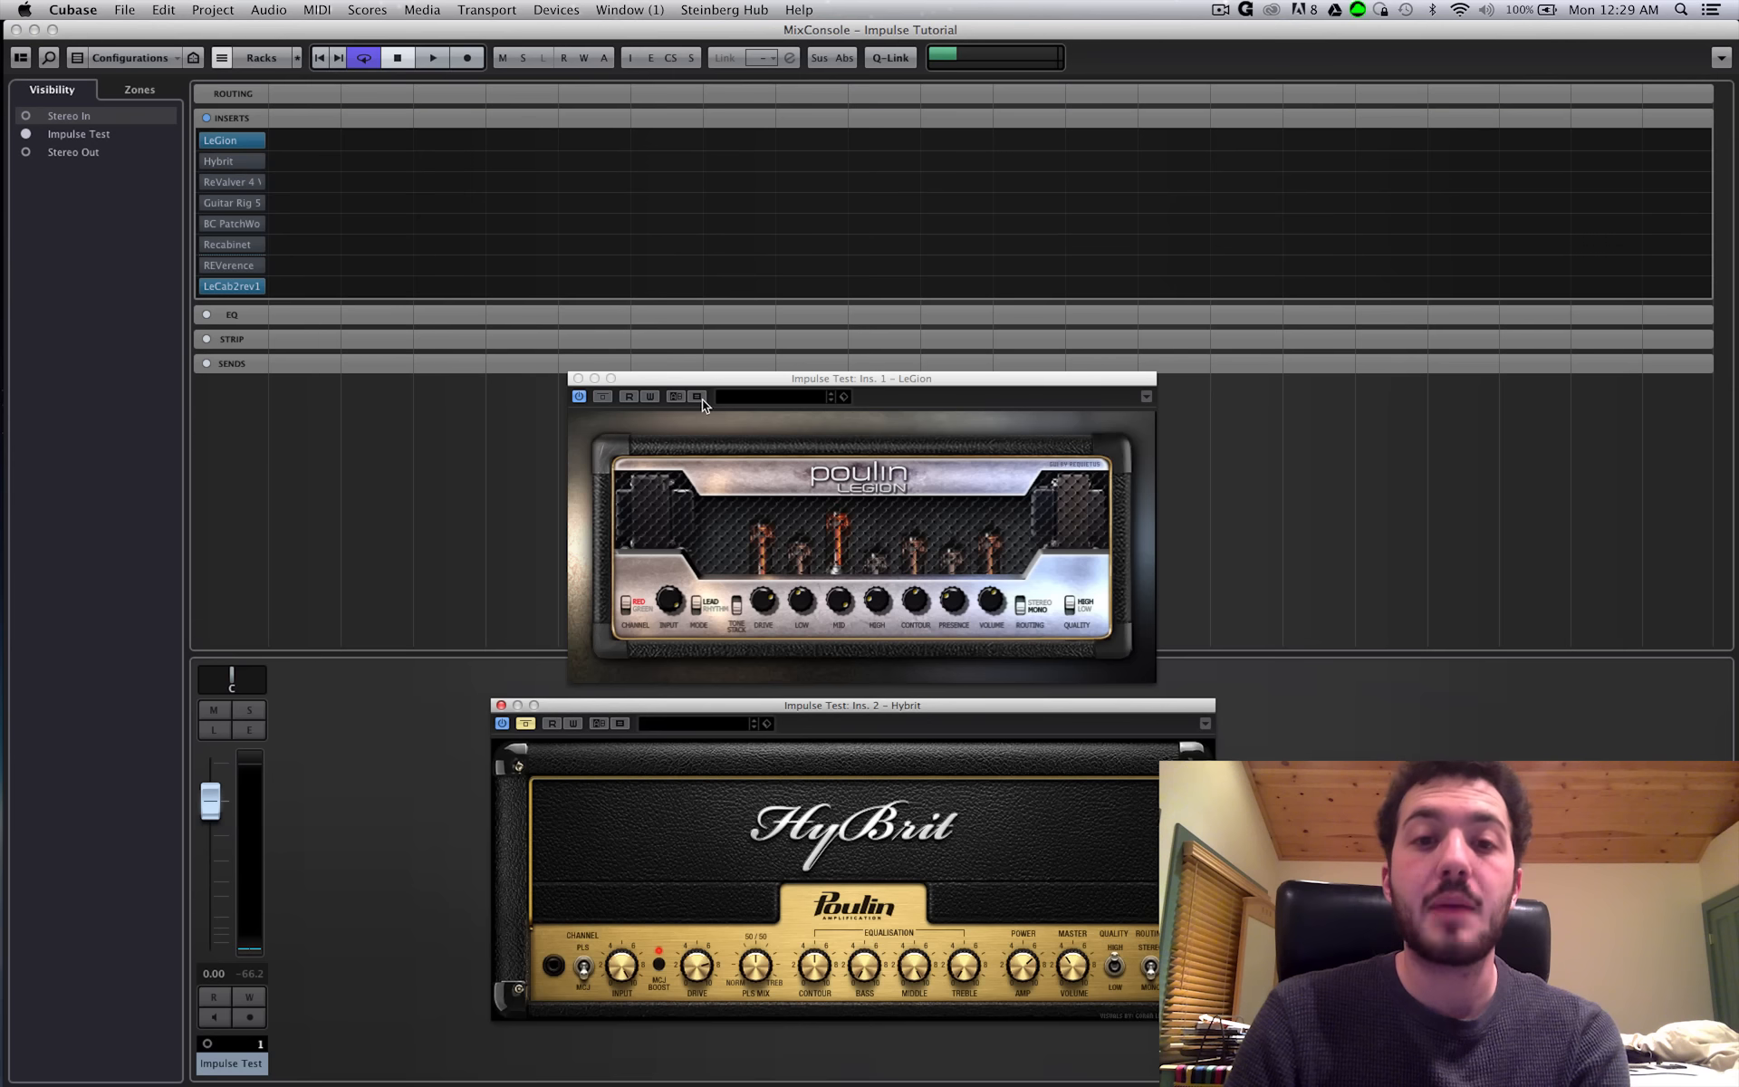
pyautogui.moveTo(835, 703); pyautogui.dragTo(827, 692)
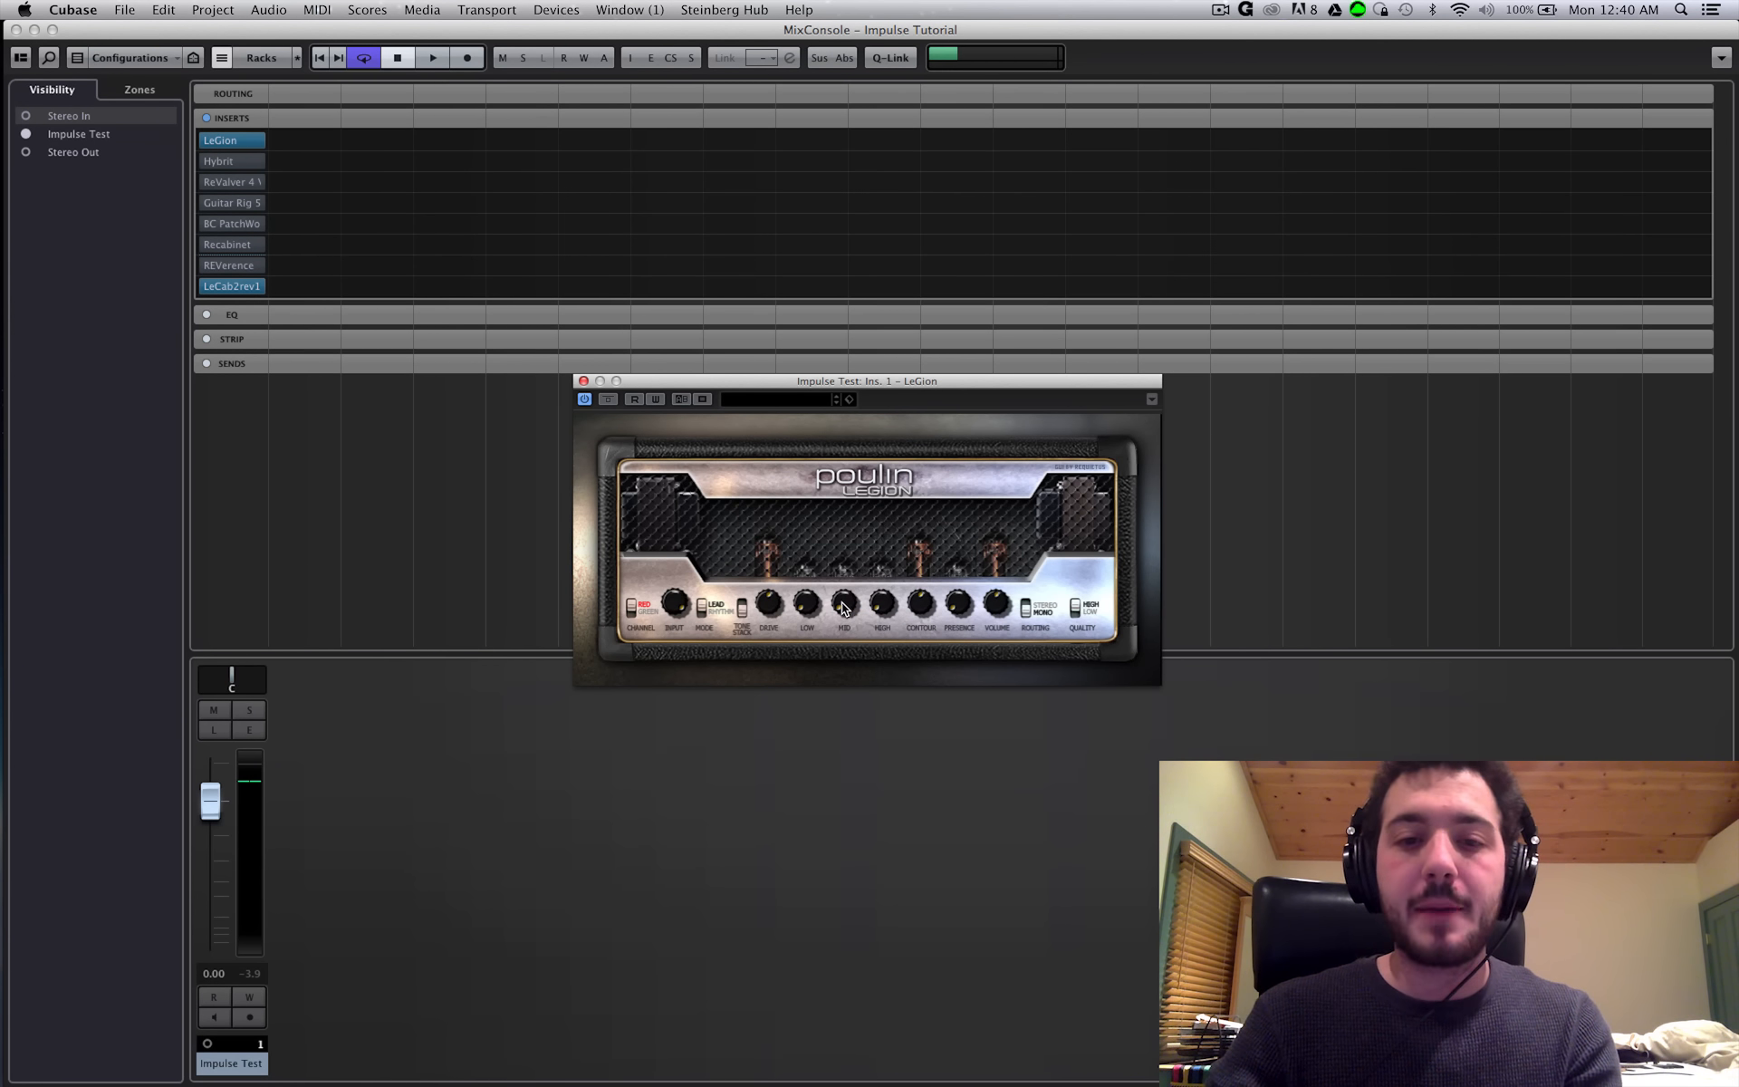
pyautogui.press('space')
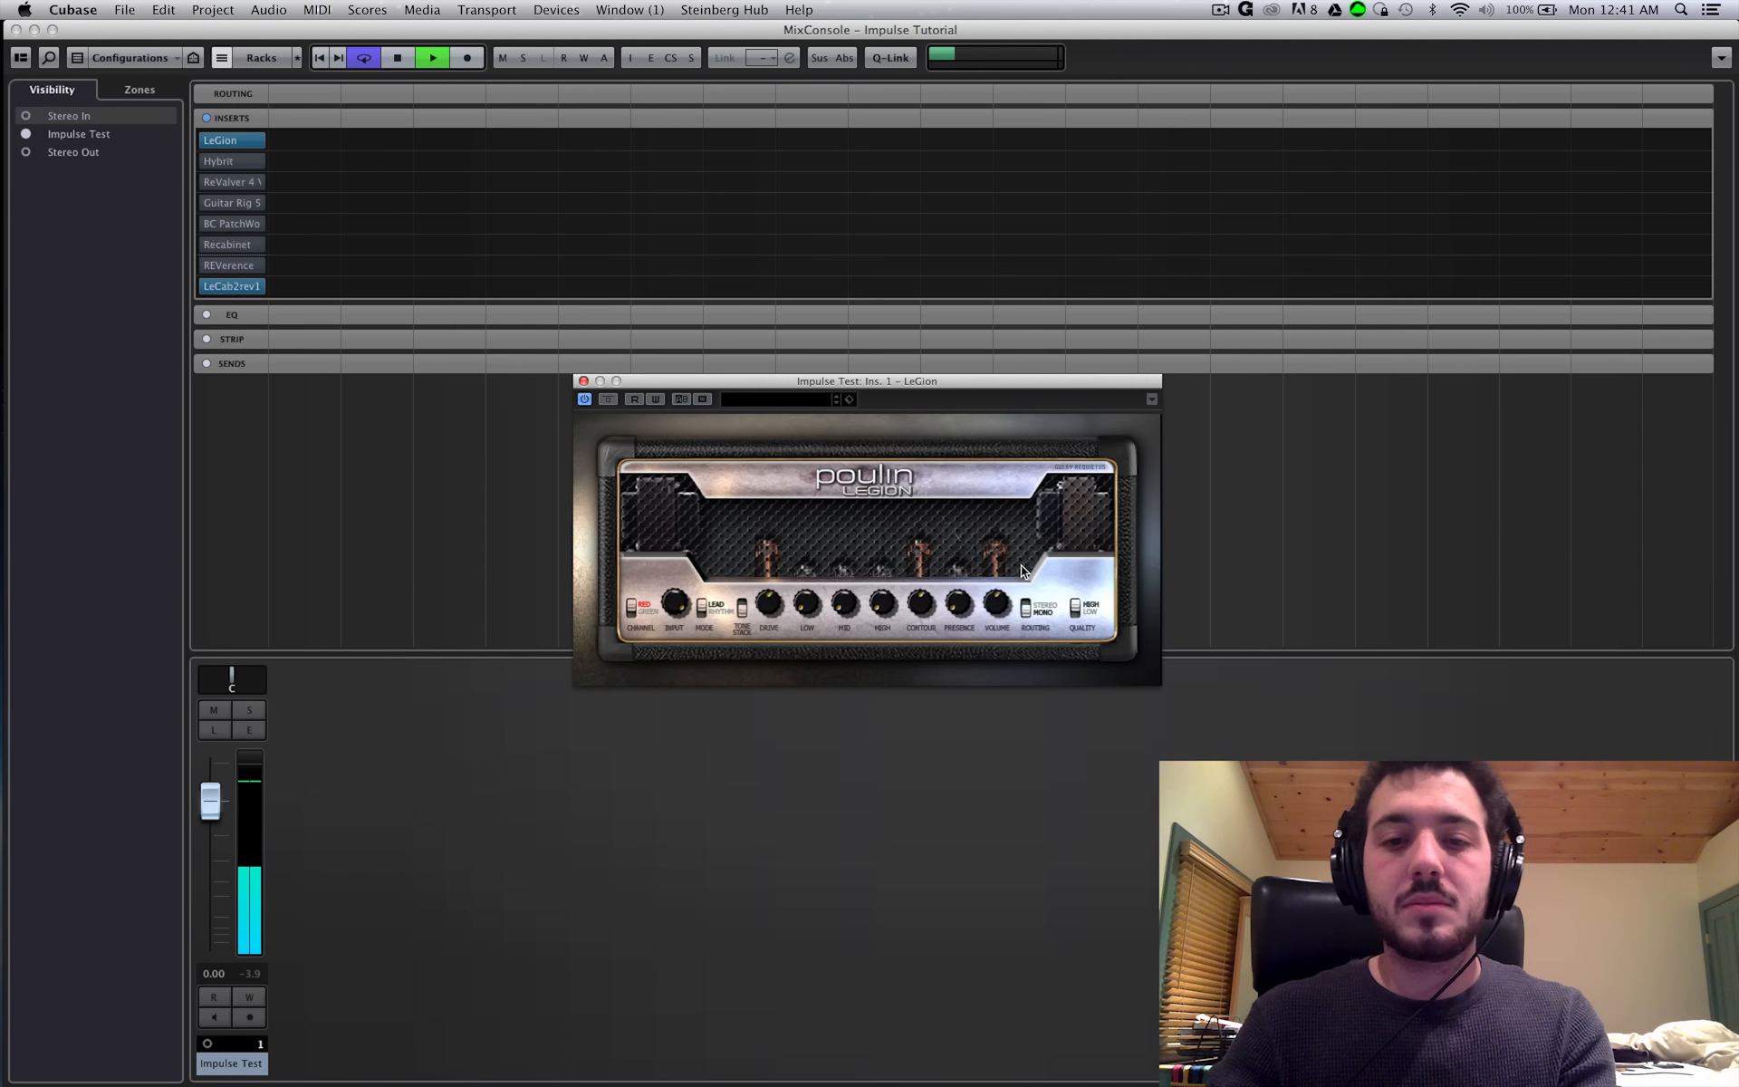
pyautogui.press('space')
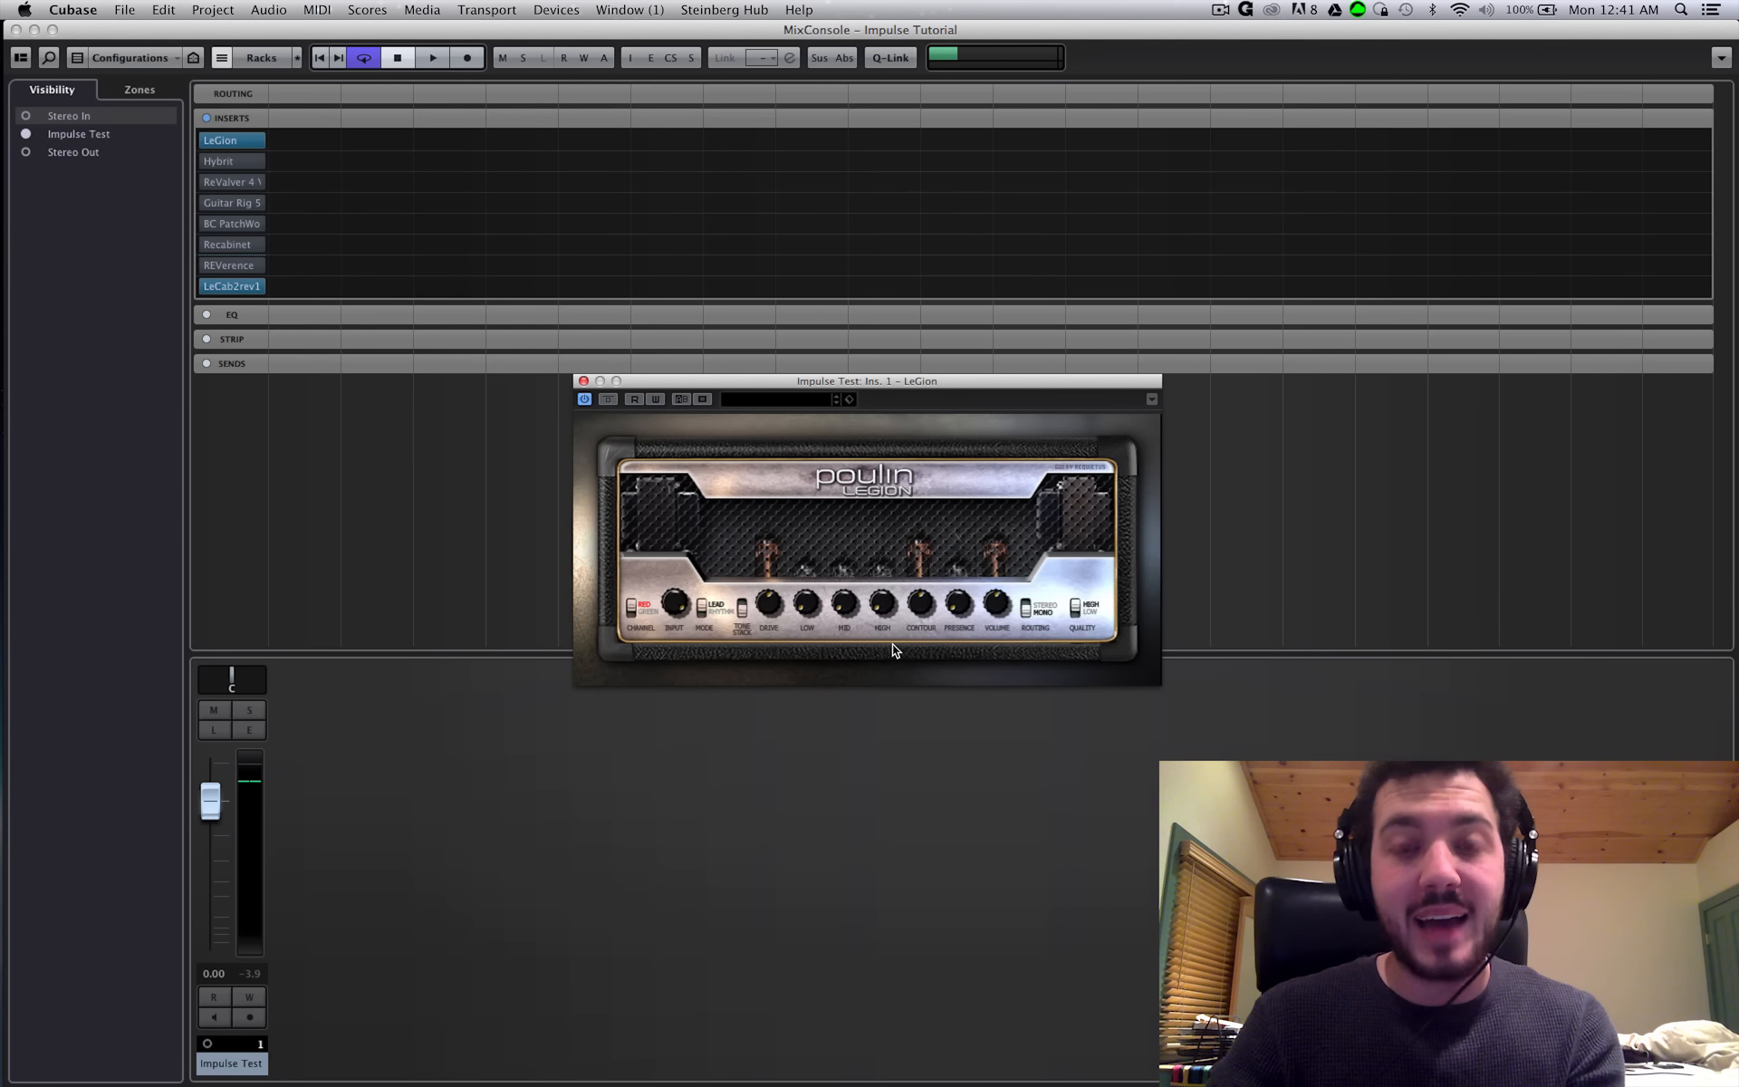
# - Raise the mid control on the LeGion amp and play the loop to audition the adjusted tone
pyautogui.click(841, 605)
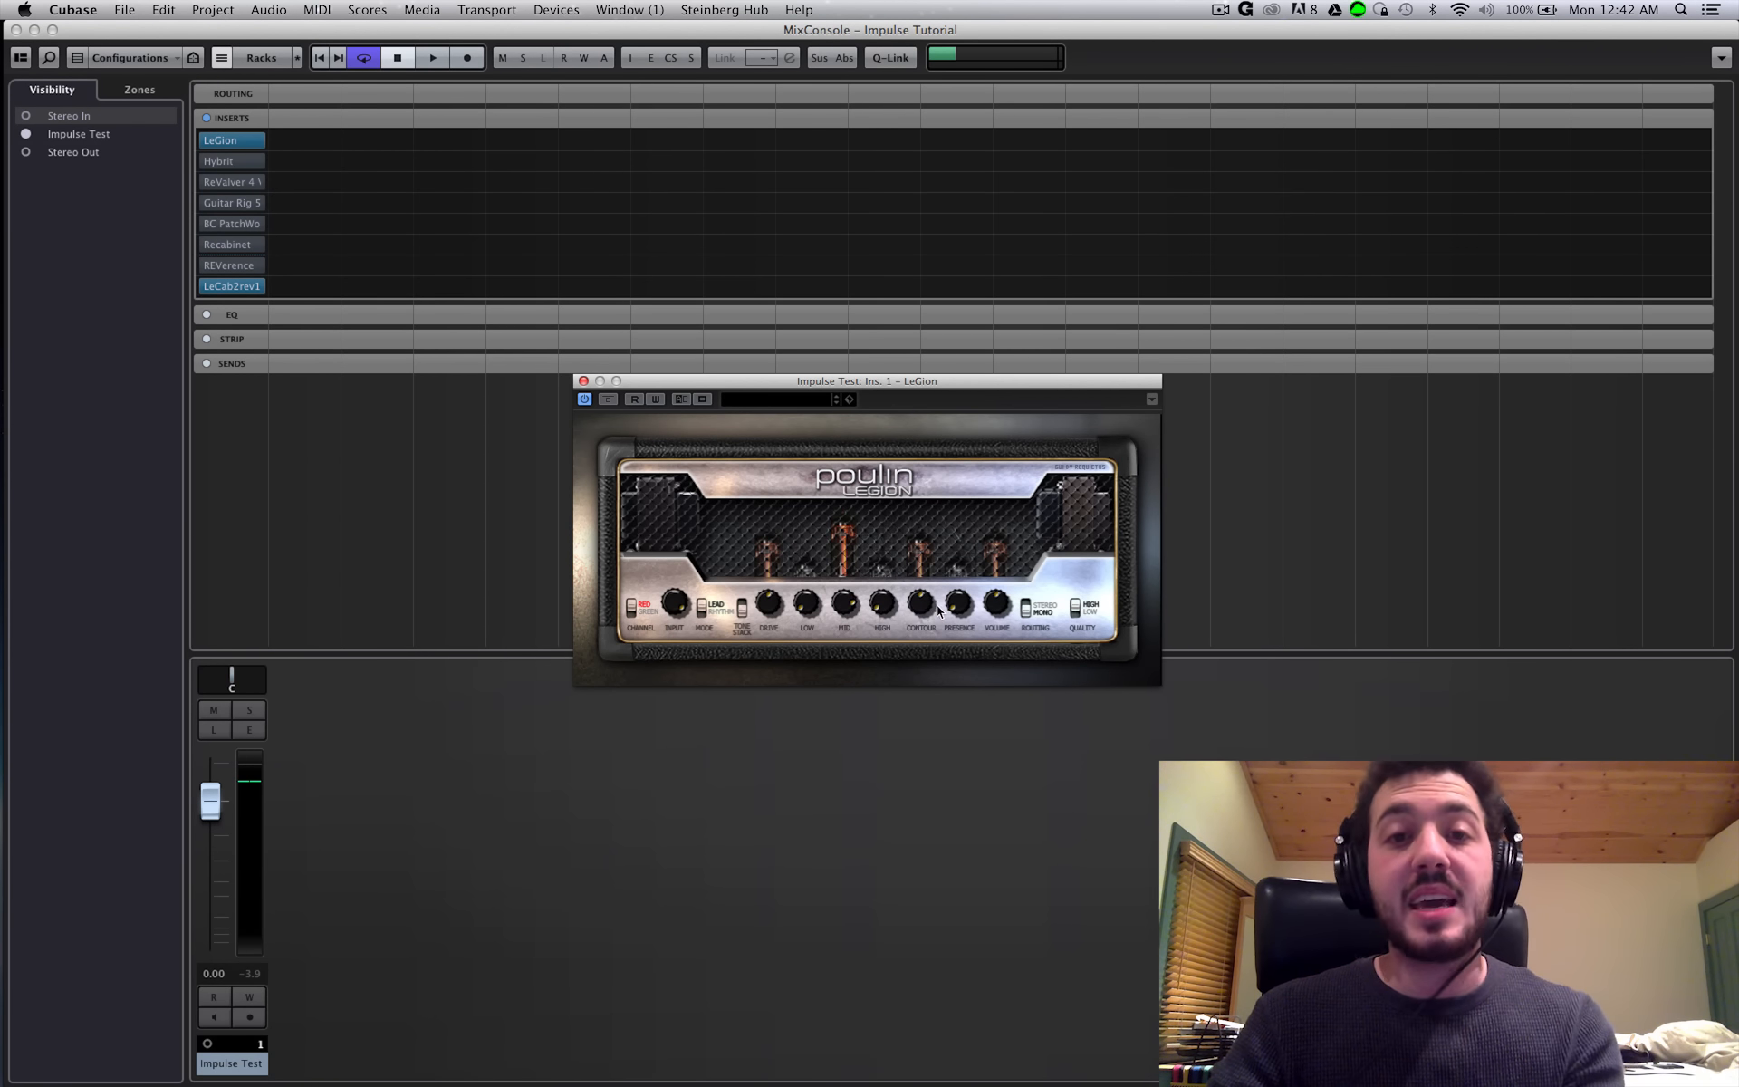
pyautogui.press('space')
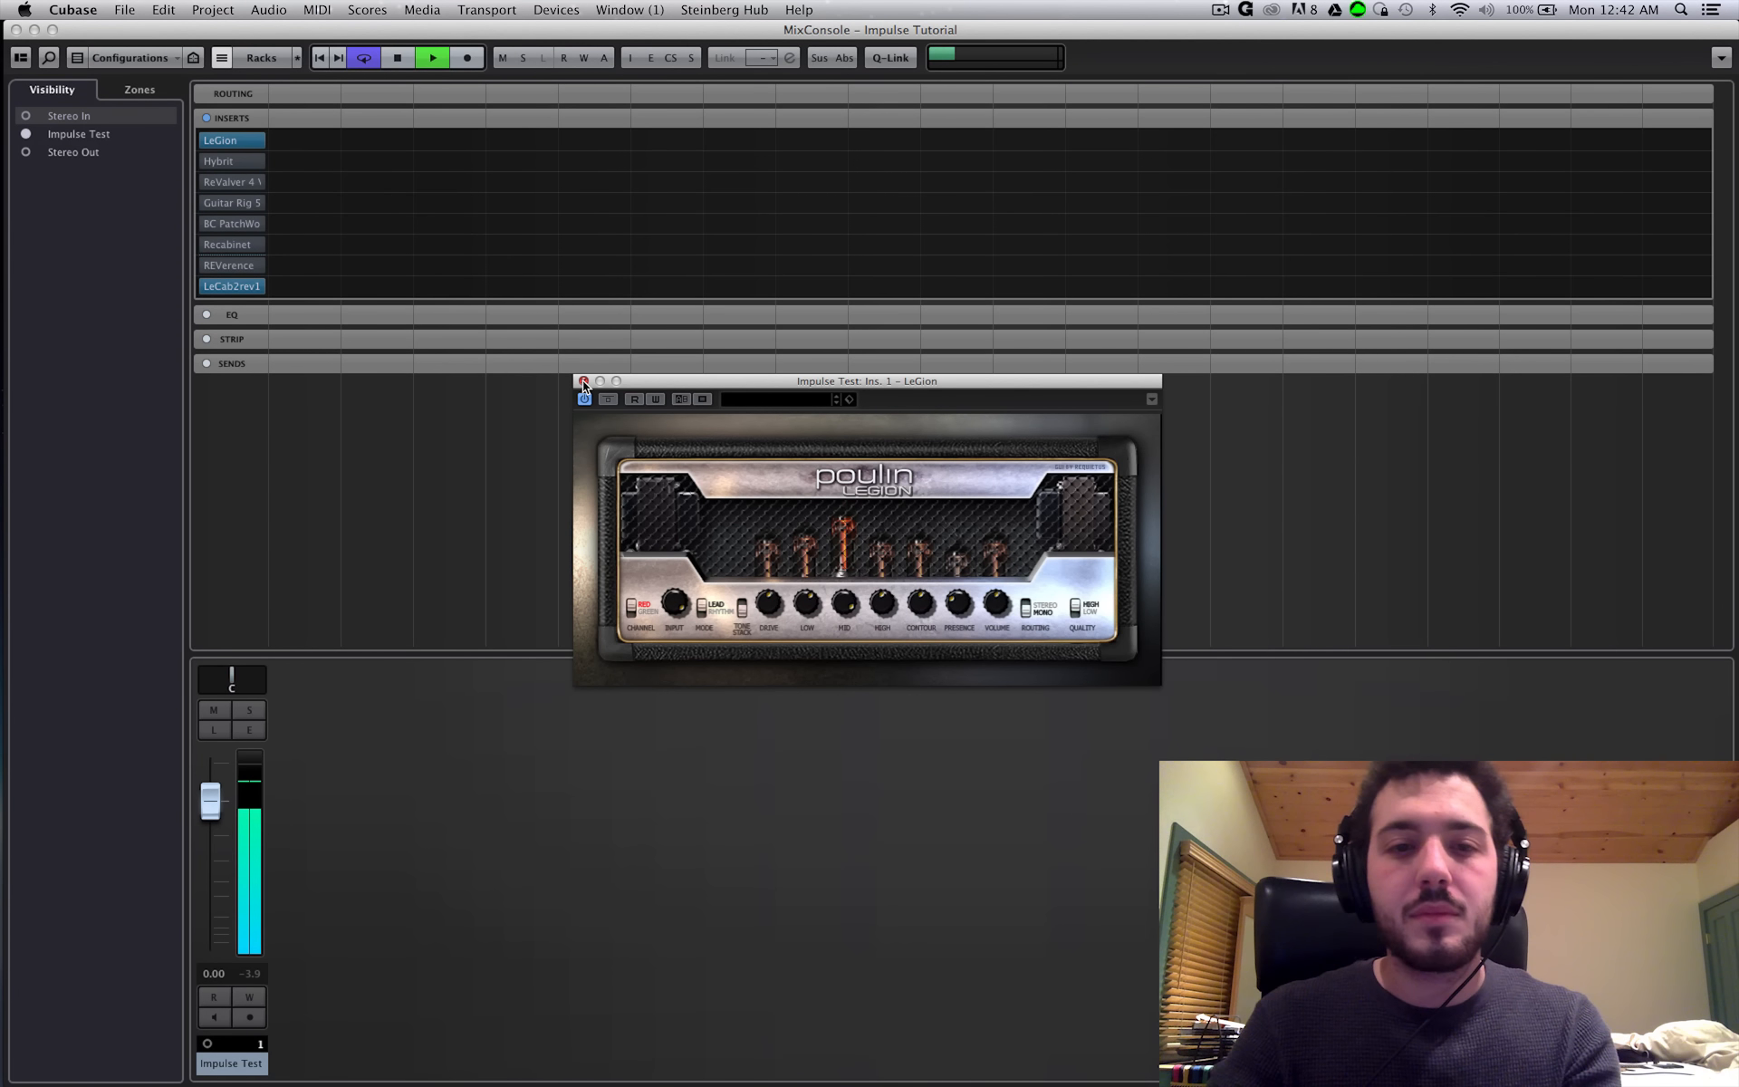
pyautogui.press('space')
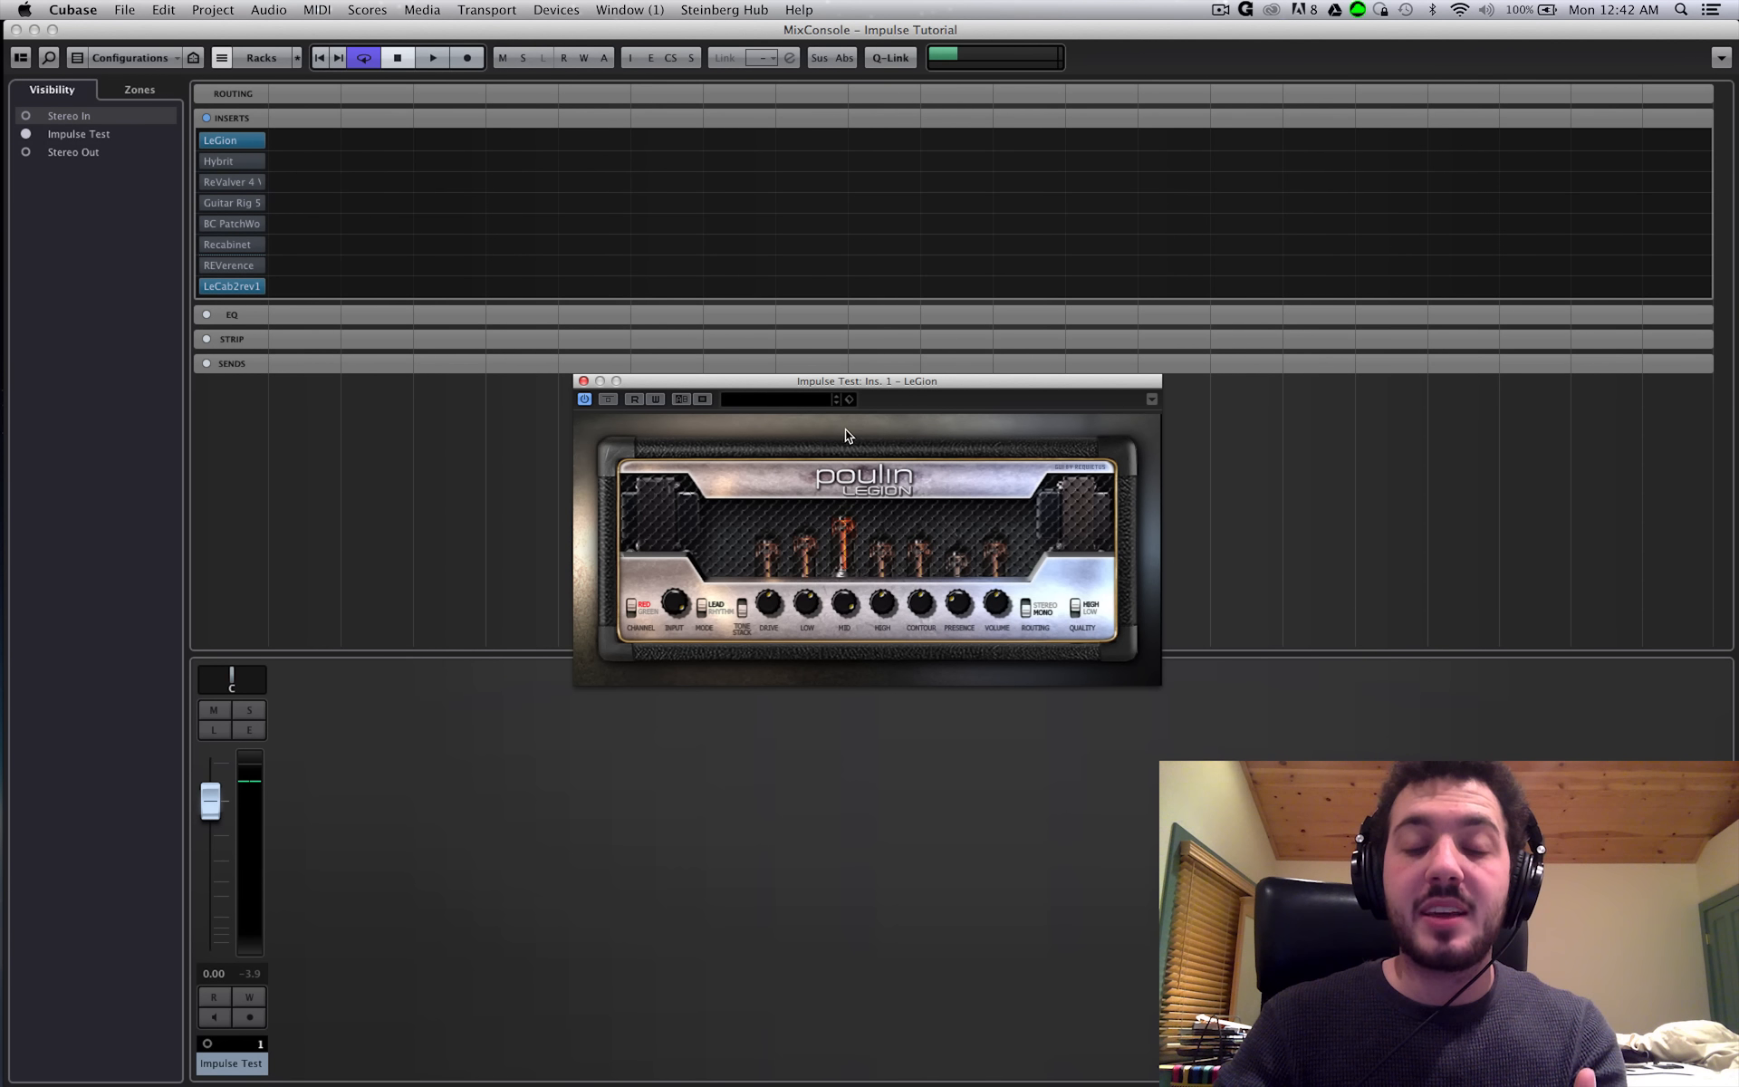
pyautogui.moveTo(832, 380); pyautogui.dragTo(834, 381)
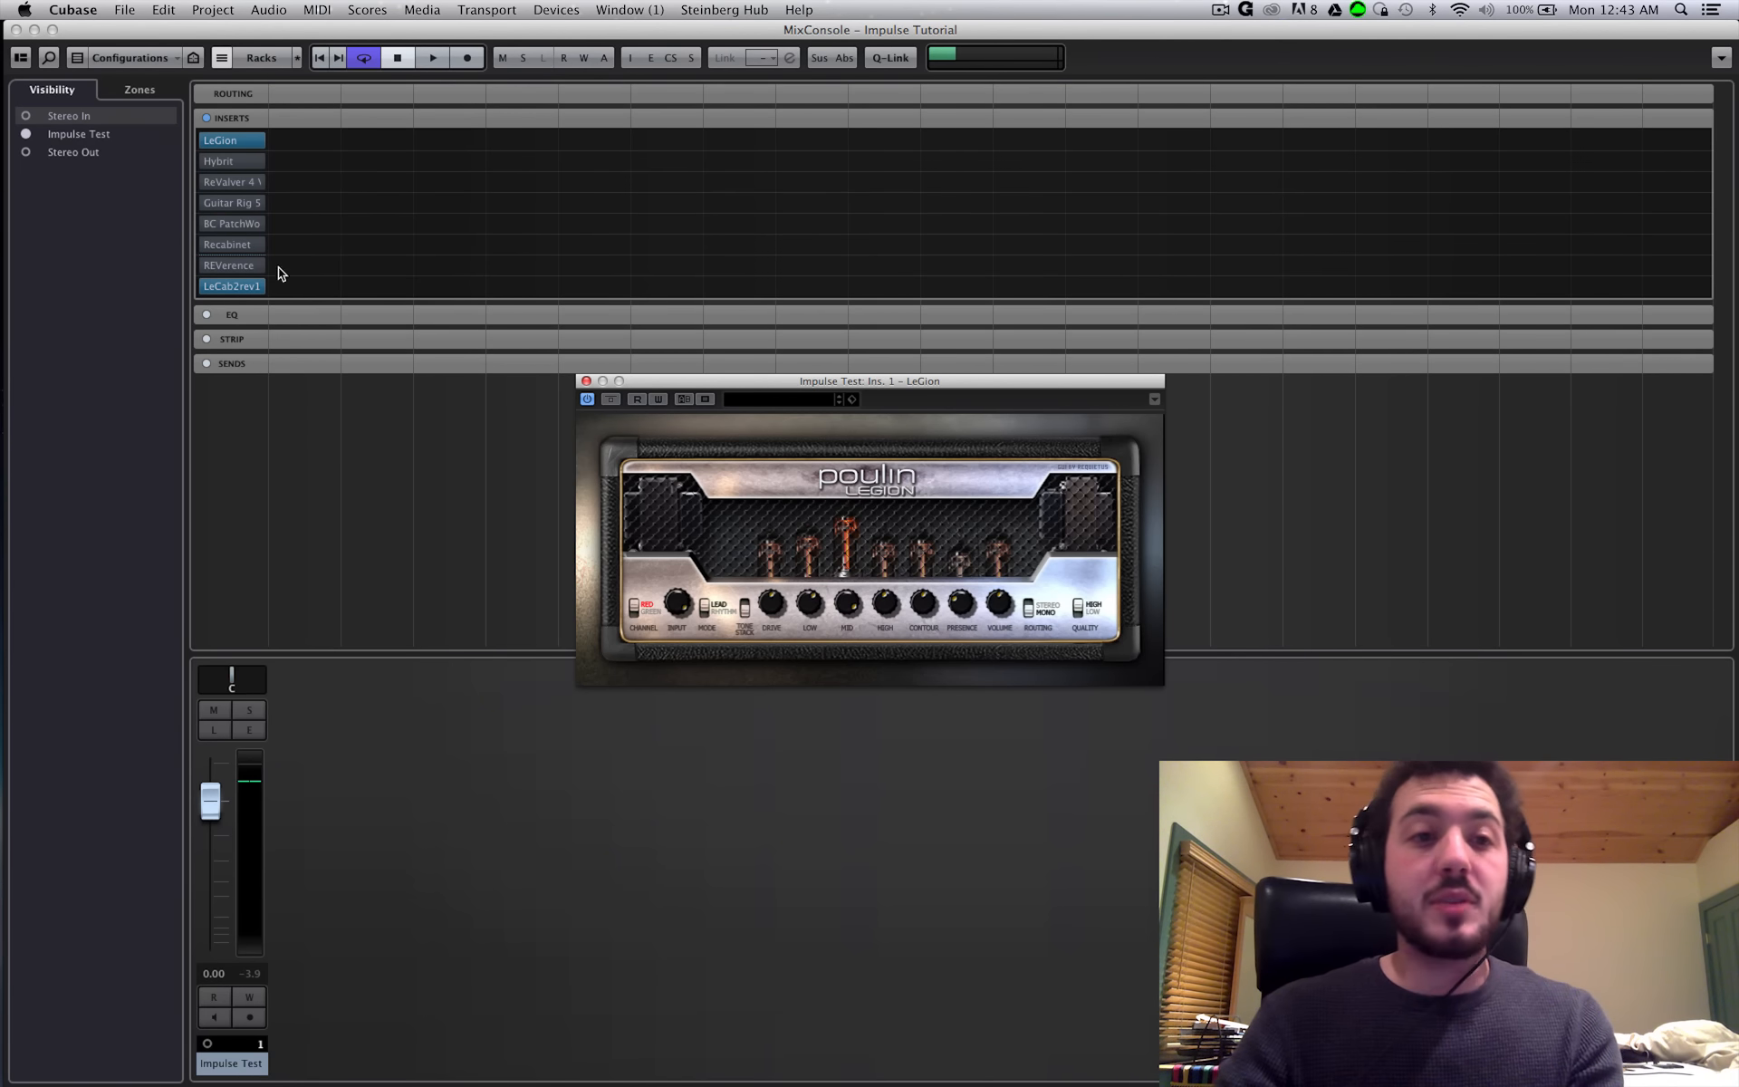
# - Bypass the LeCab2rev1 insert and play the loop to hear the LeGion amp without a cabinet impulse
pyautogui.moveTo(218, 288)
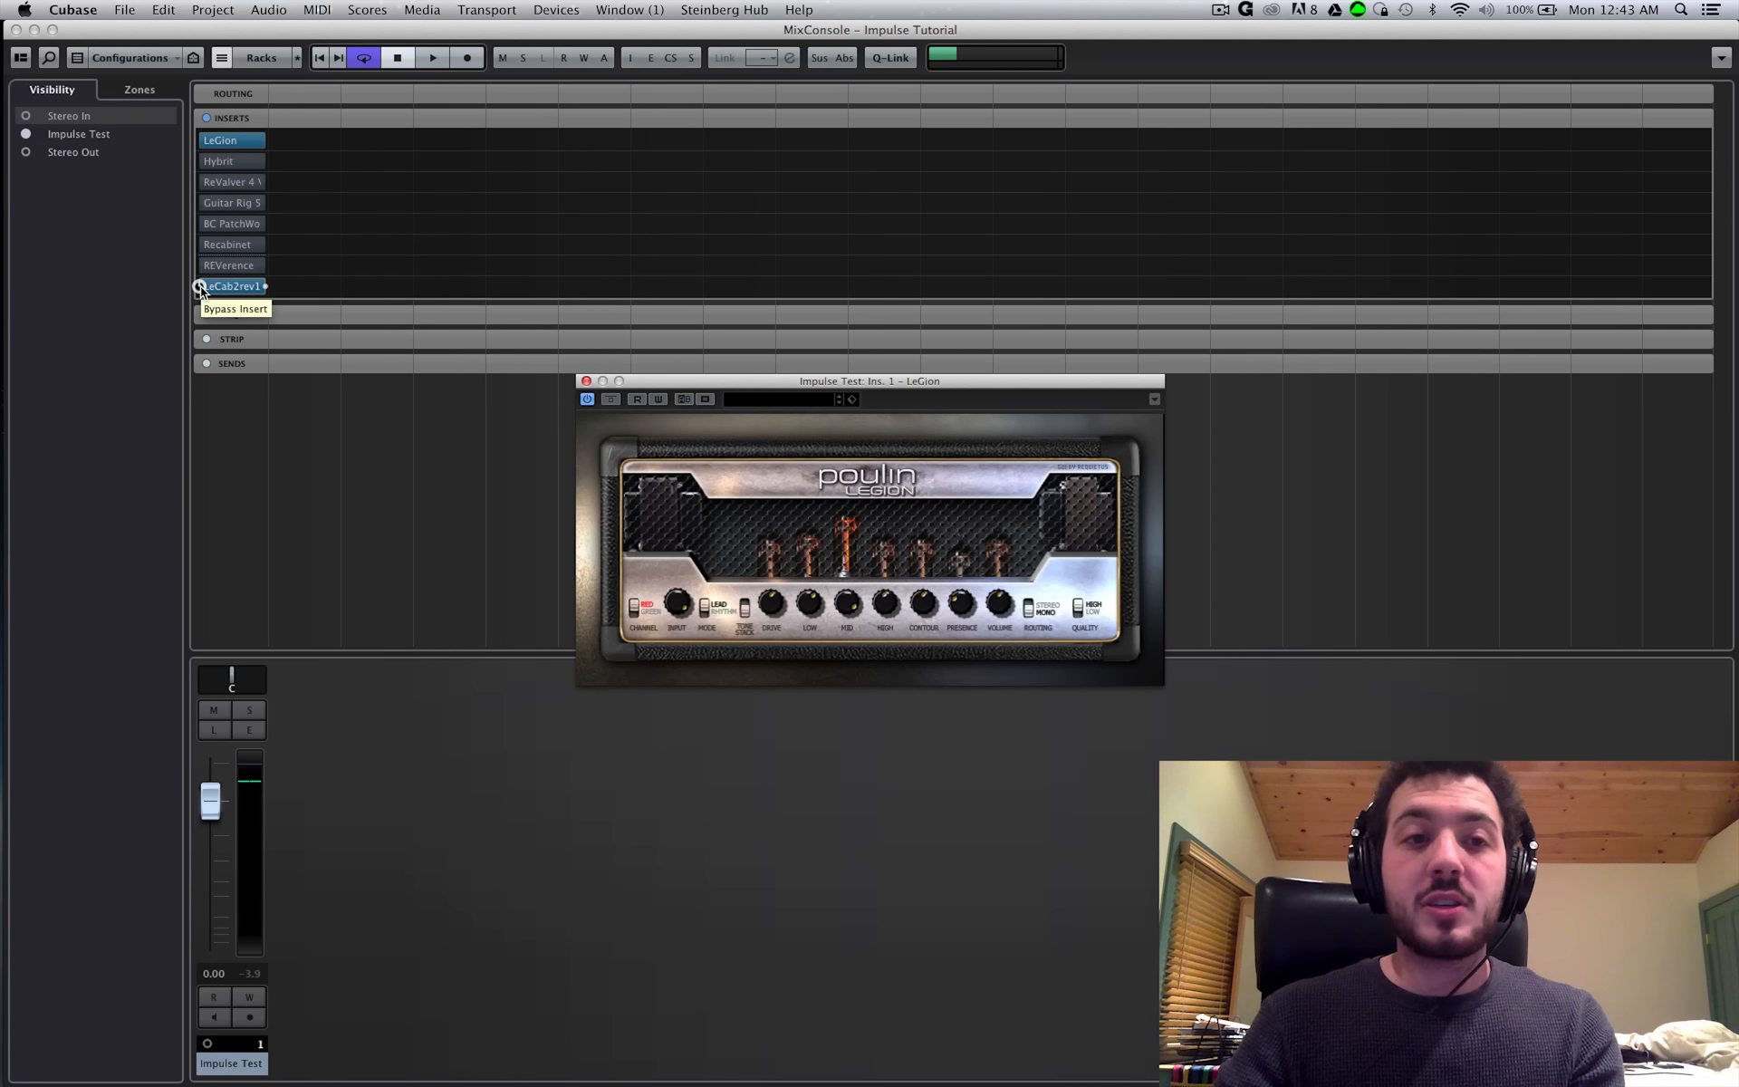
pyautogui.click(199, 287)
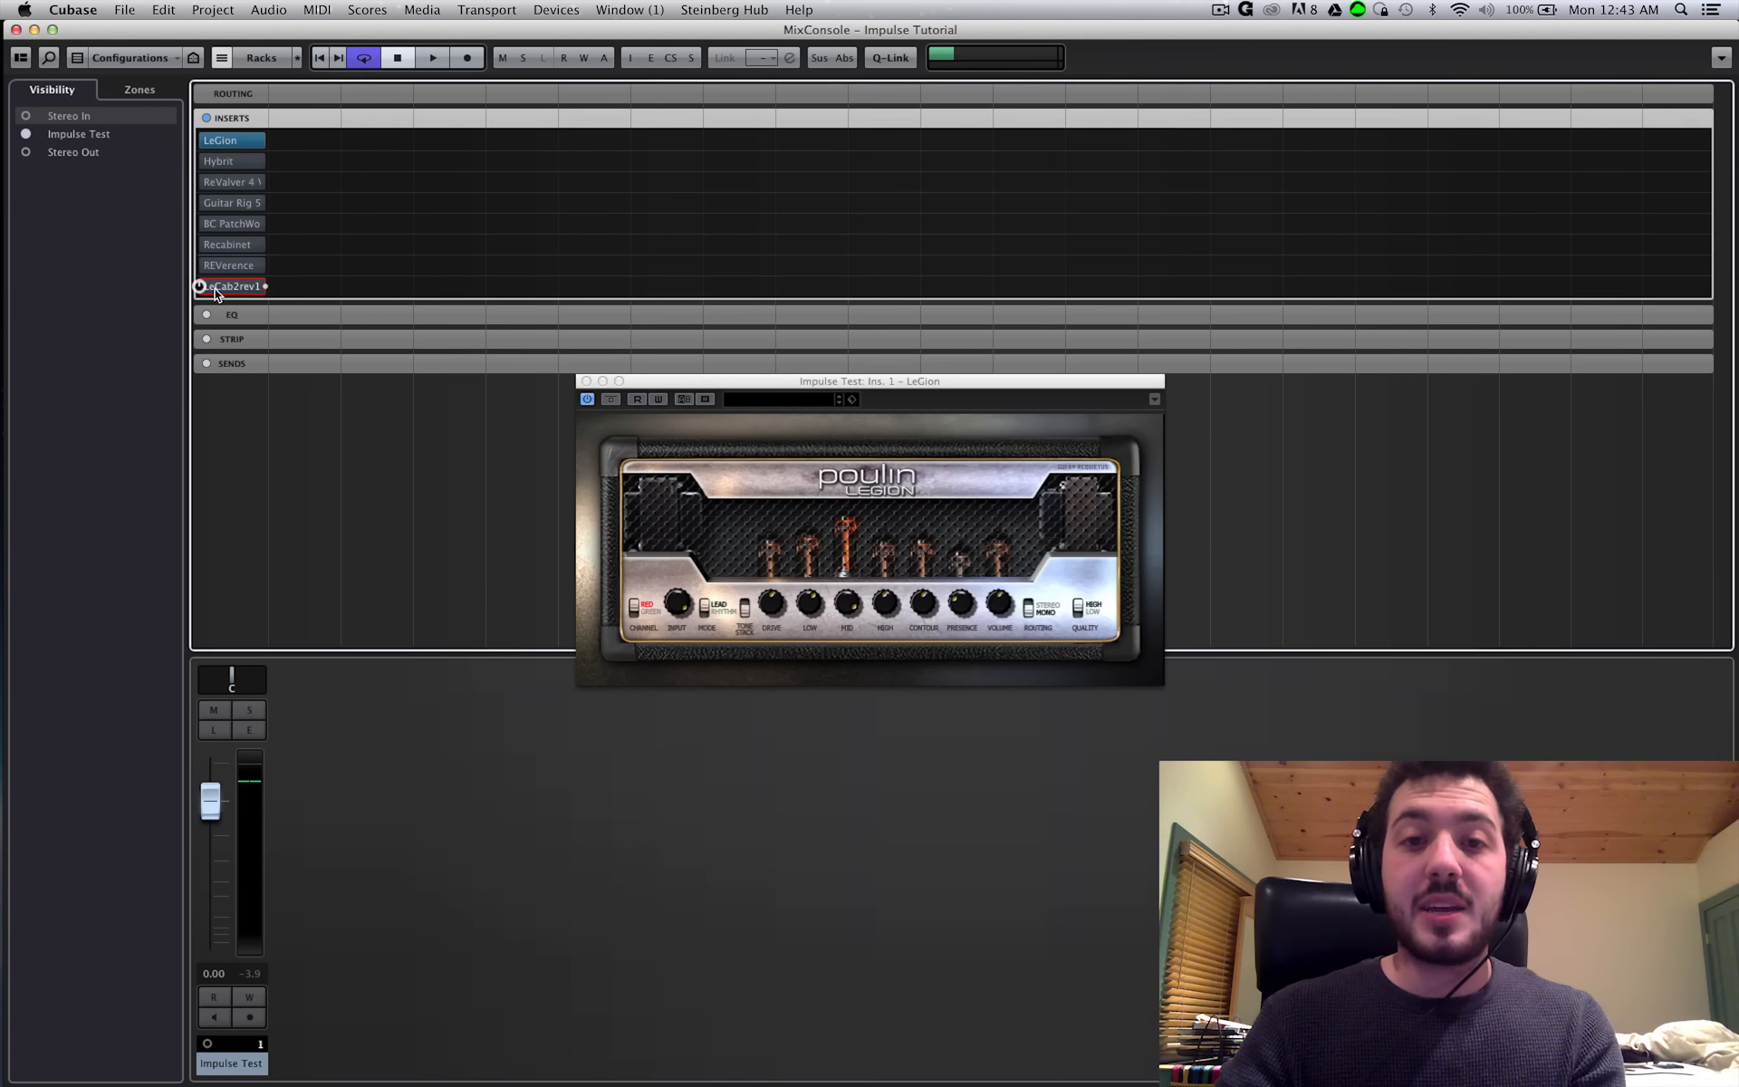
pyautogui.moveTo(794, 383); pyautogui.dragTo(800, 385)
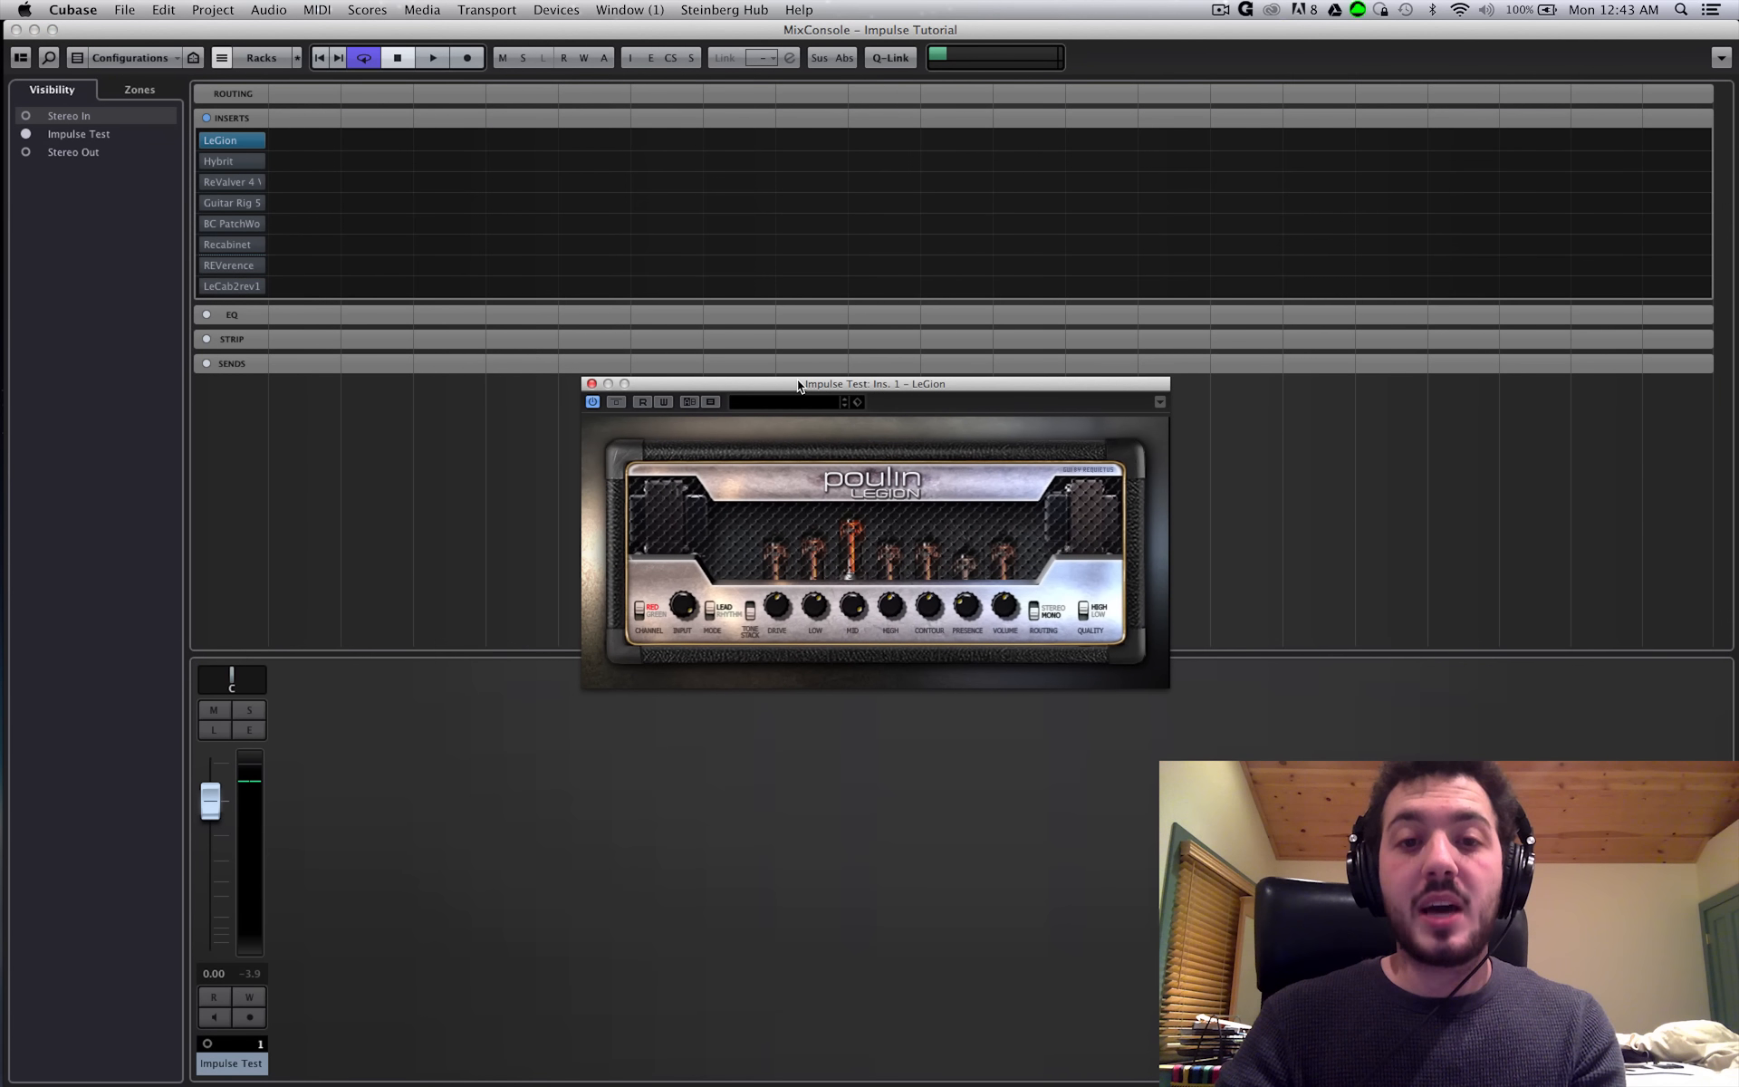
pyautogui.press('space')
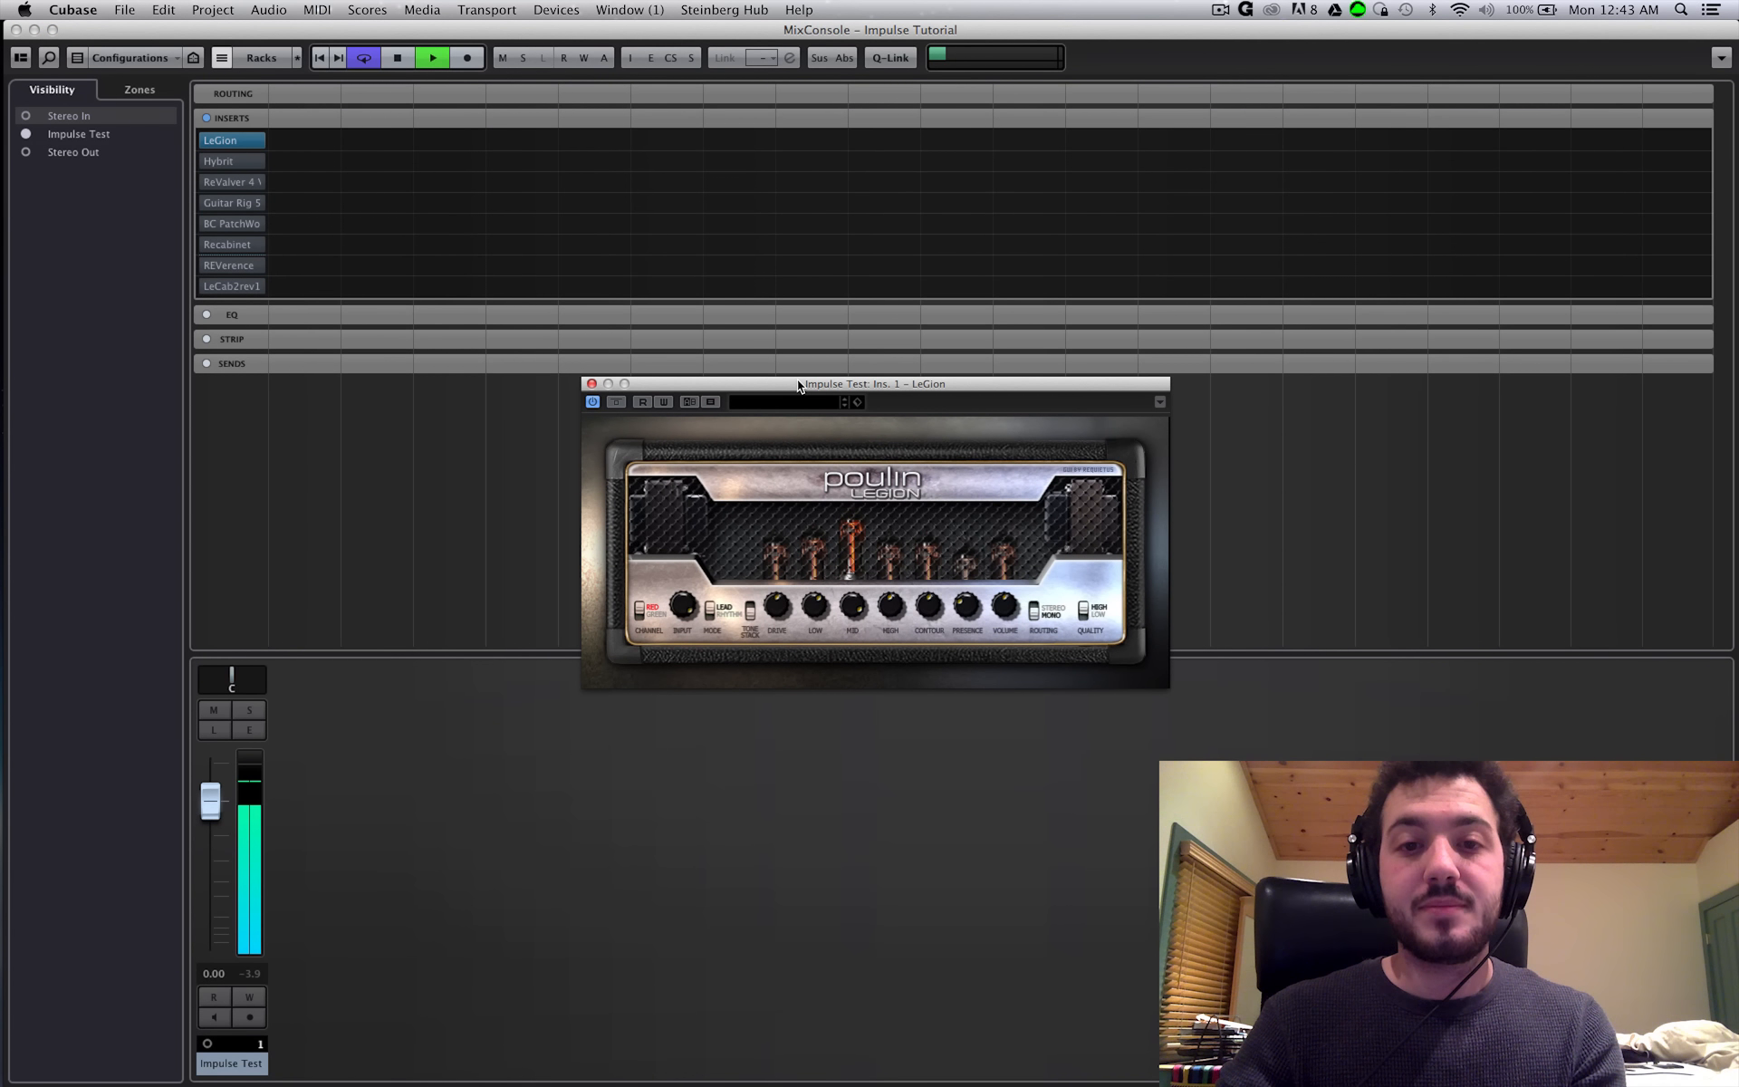
pyautogui.press('space')
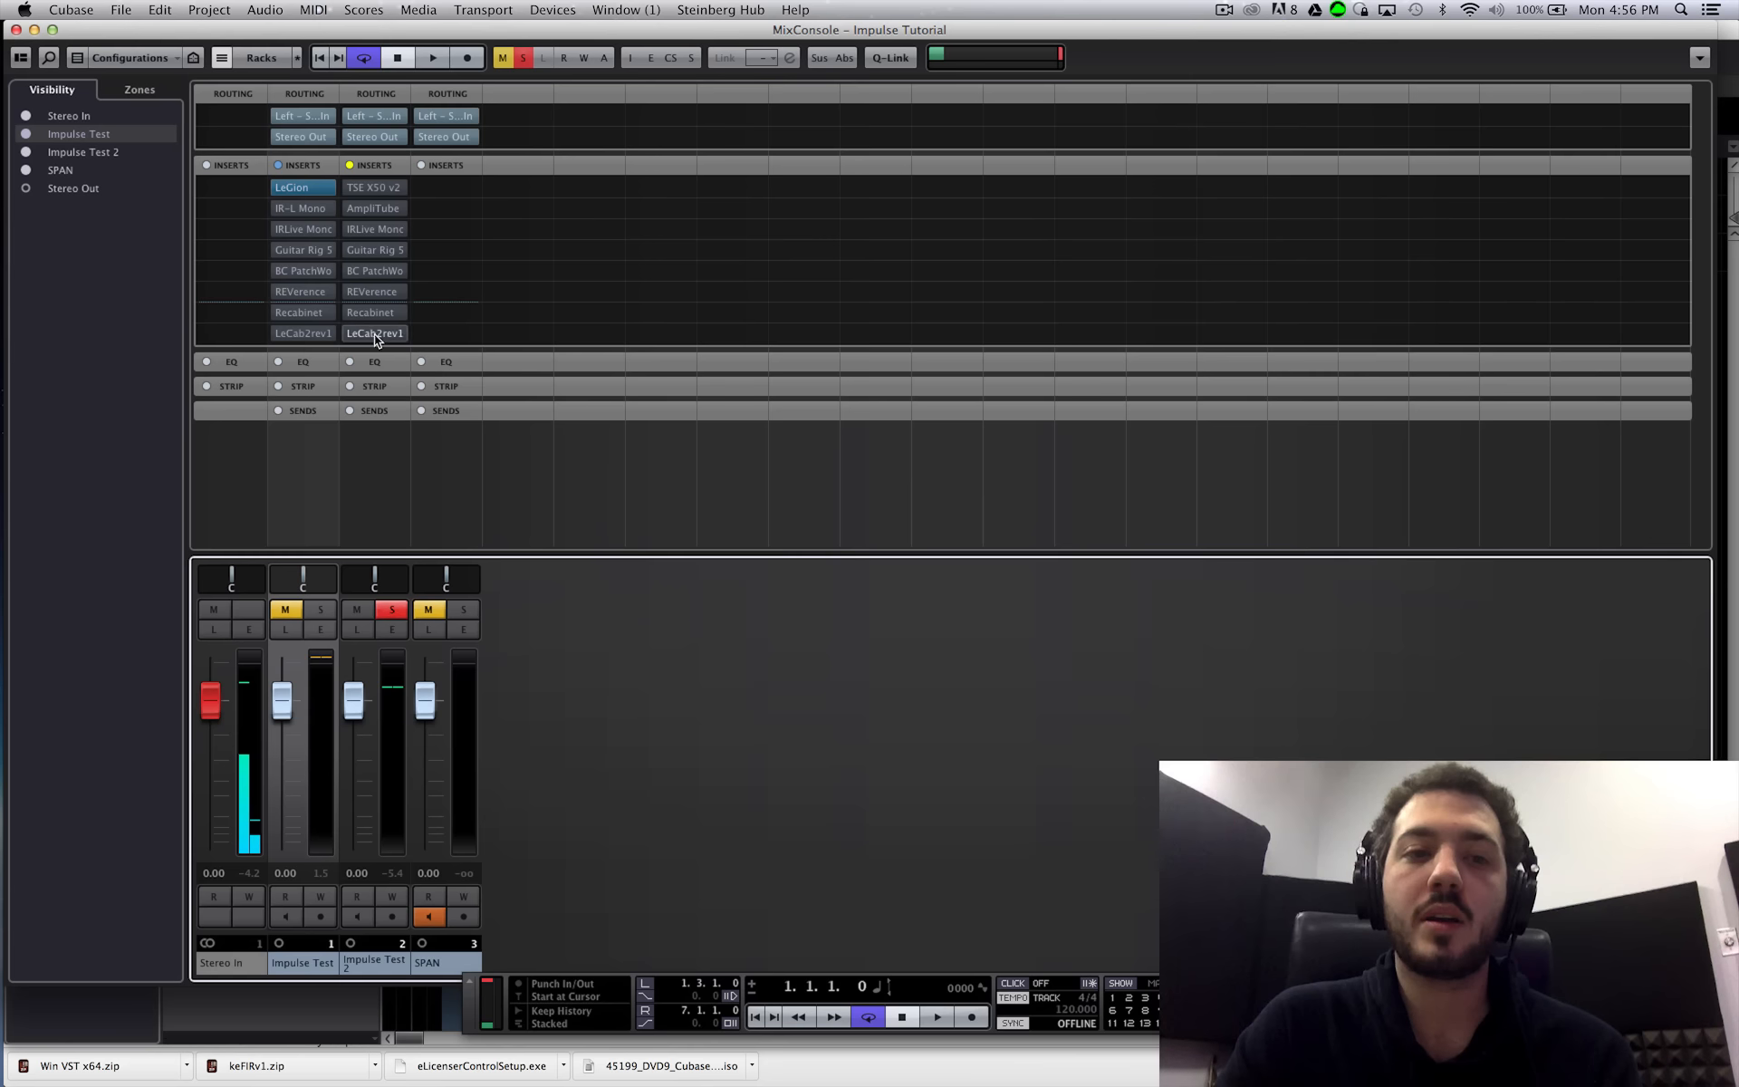
pyautogui.moveTo(315, 272); pyautogui.dragTo(368, 292)
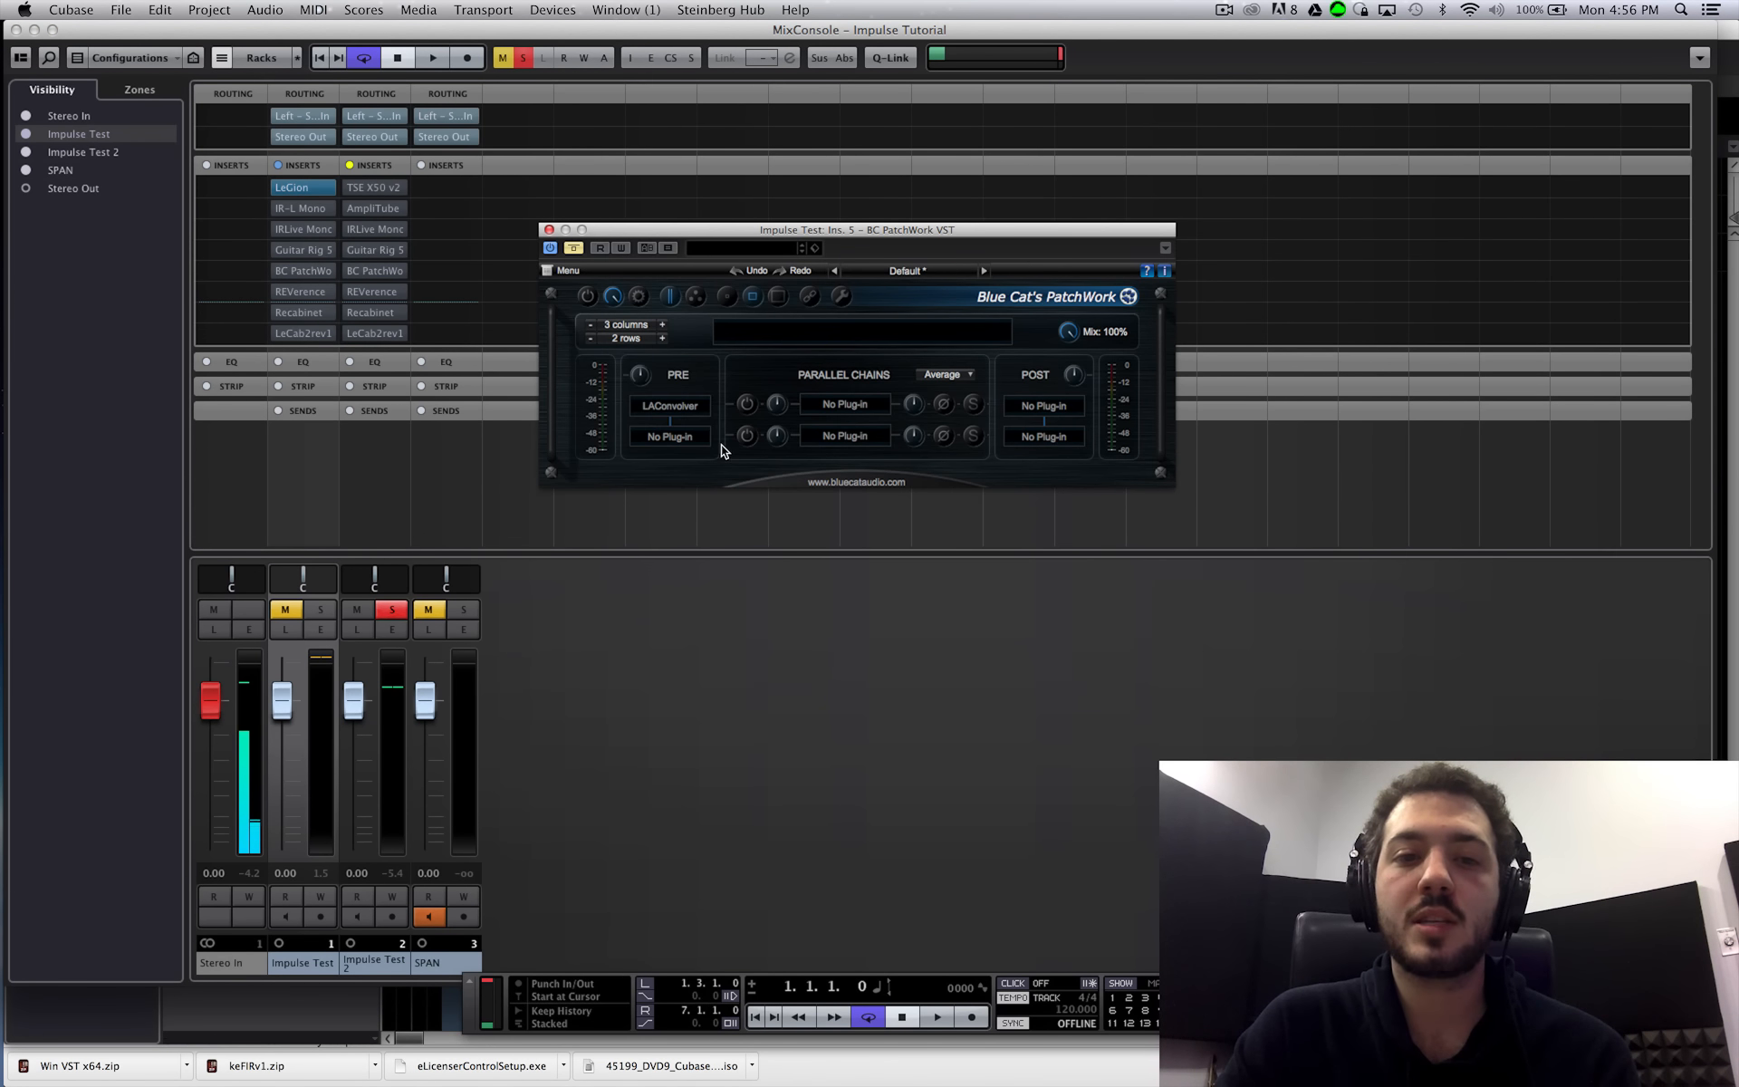
pyautogui.click(549, 230)
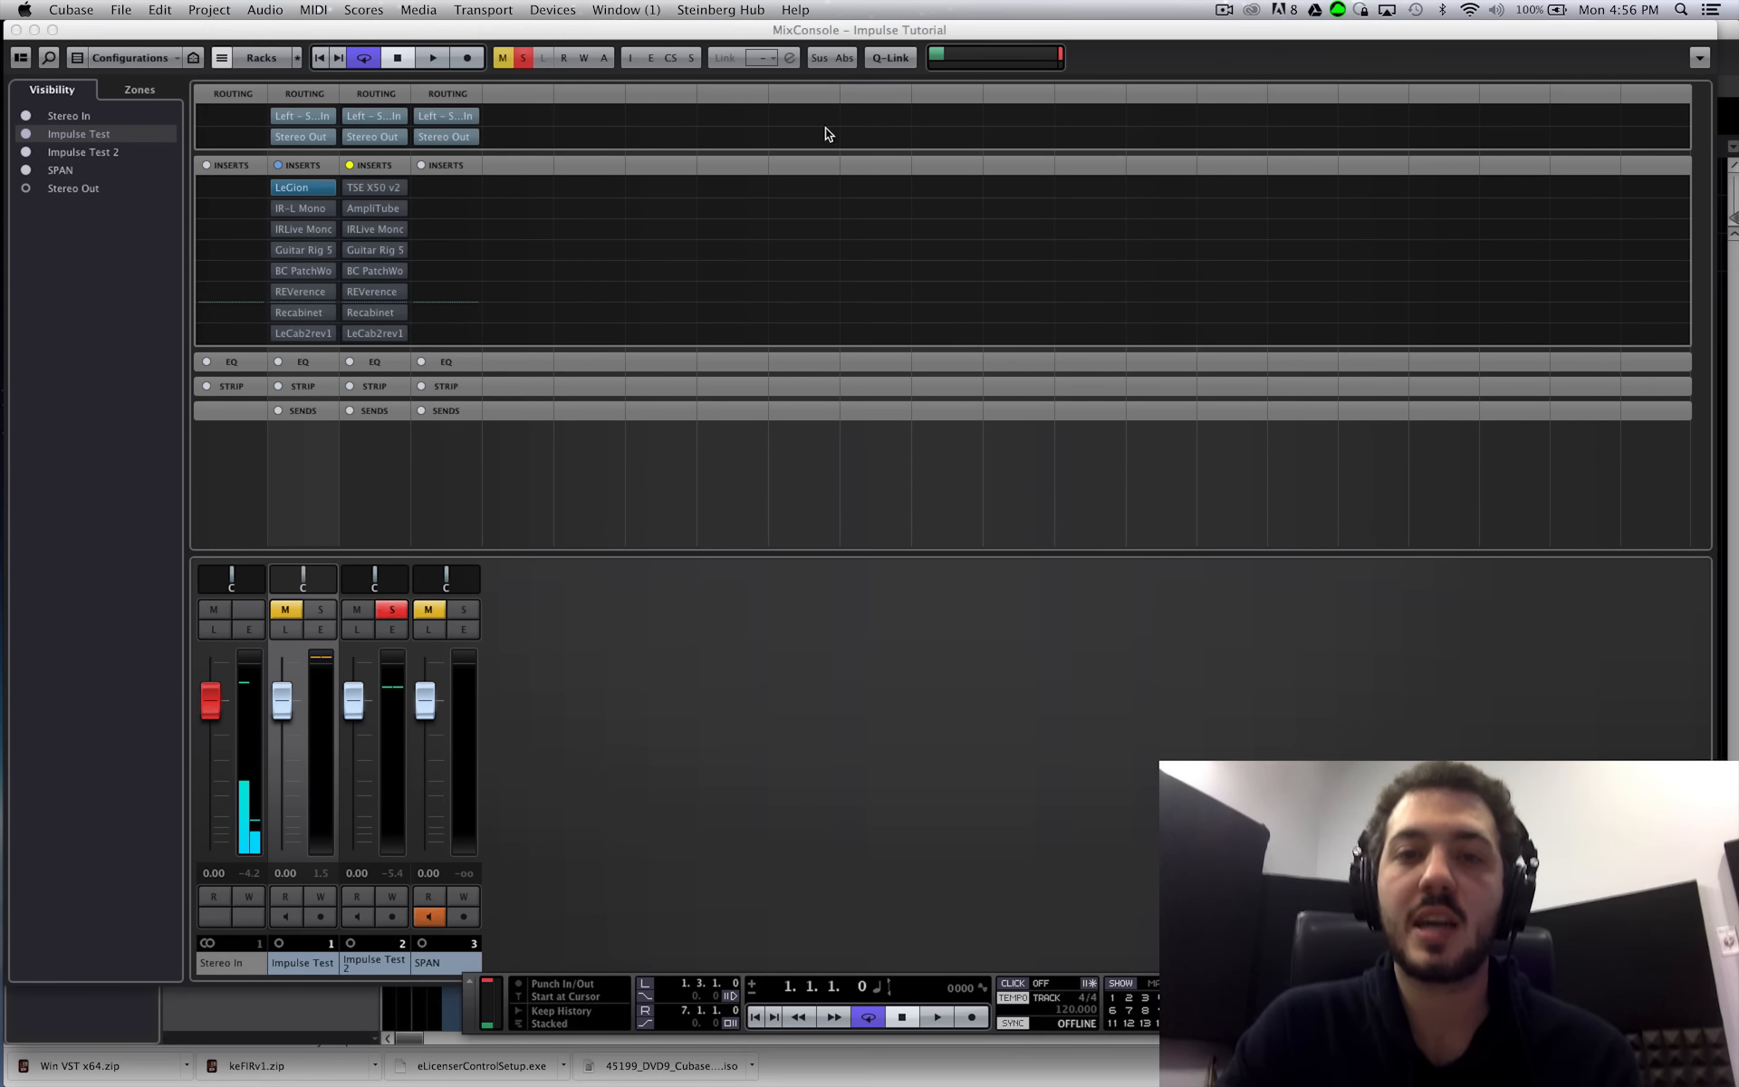
pyautogui.click(960, 34)
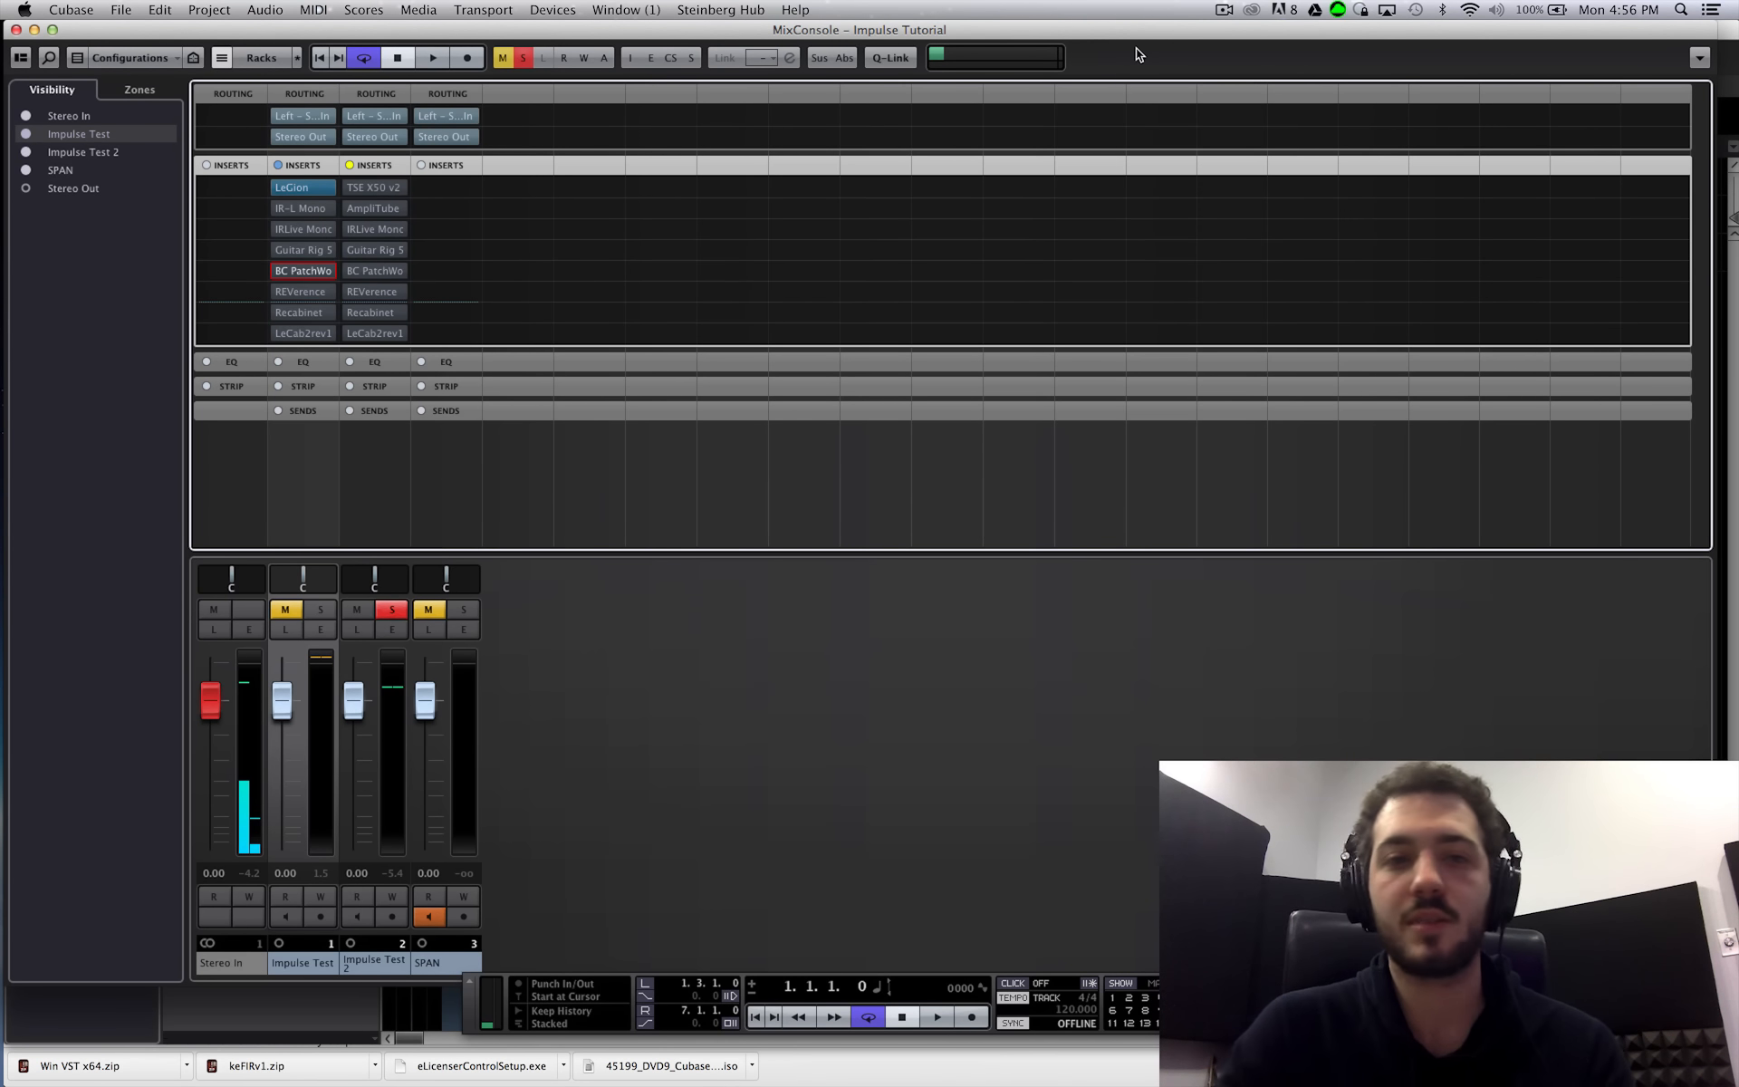
# - Open LeCab2rev1 on the Impulse Test channel and load Mesa Rectifier 1.wav from the 96 LeCab folder into its first cabinet slot
pyautogui.click(314, 332)
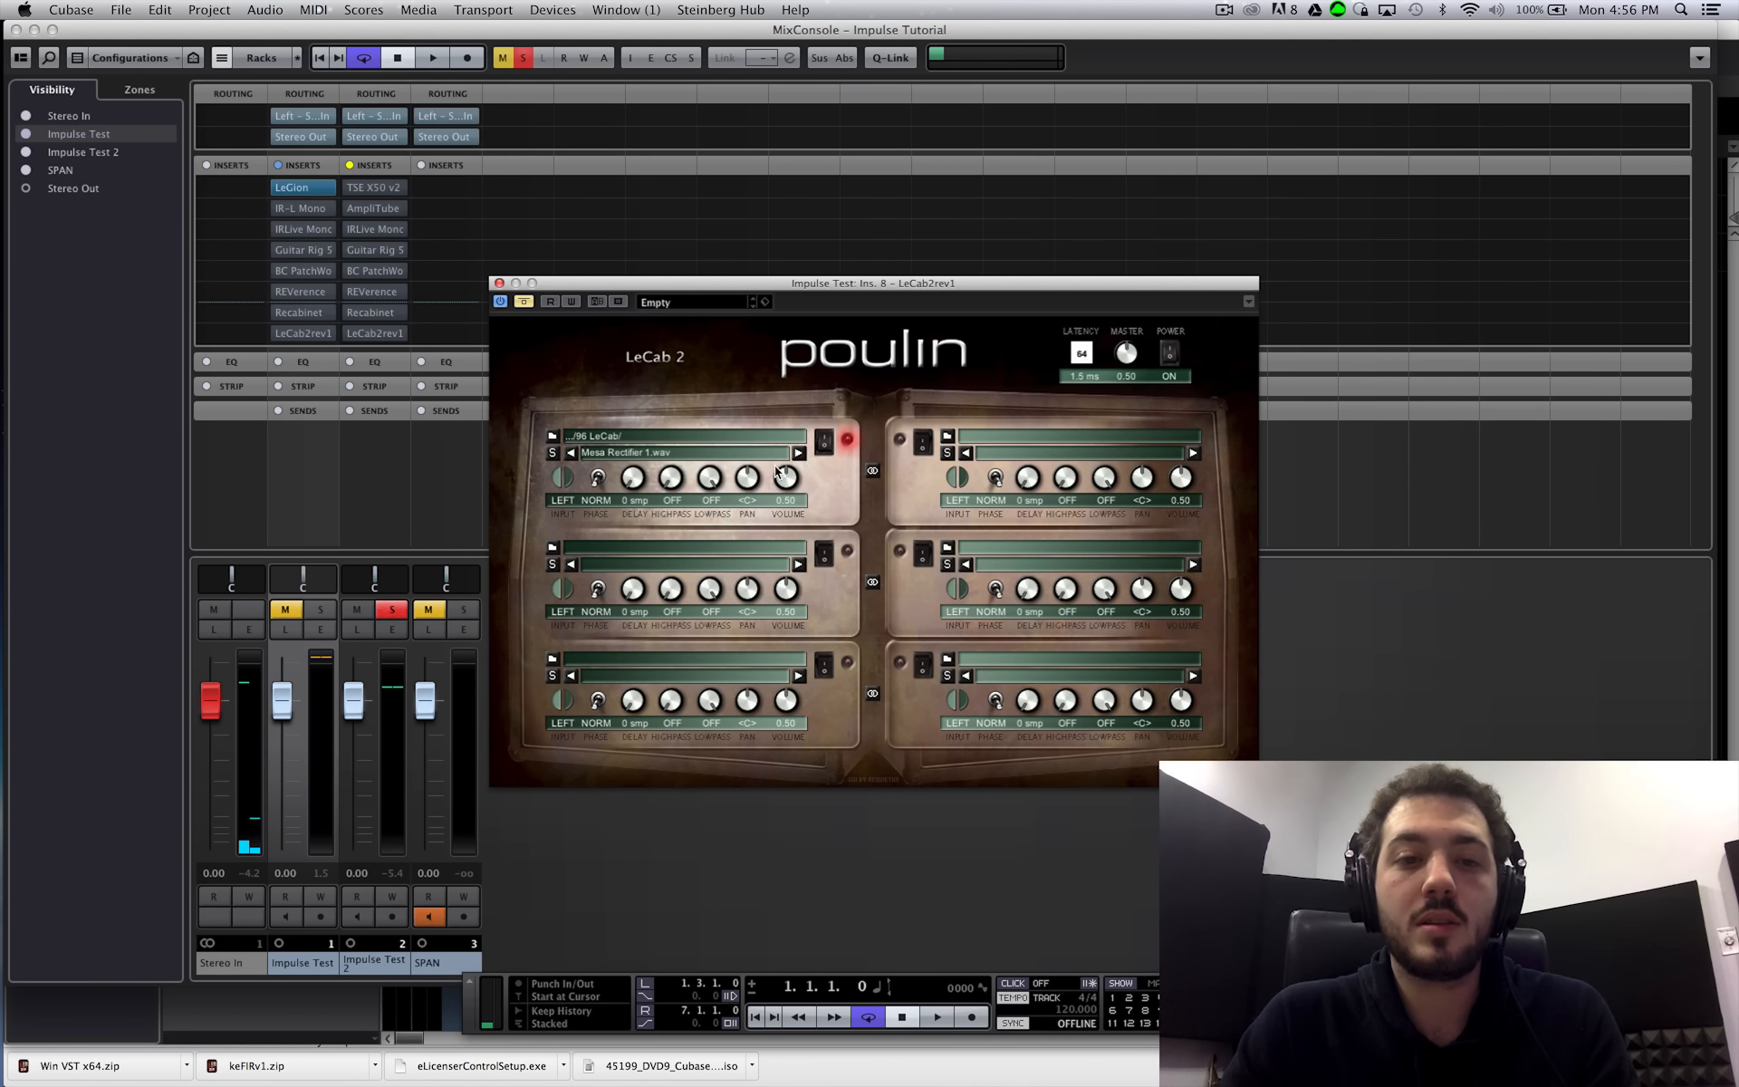
pyautogui.click(554, 433)
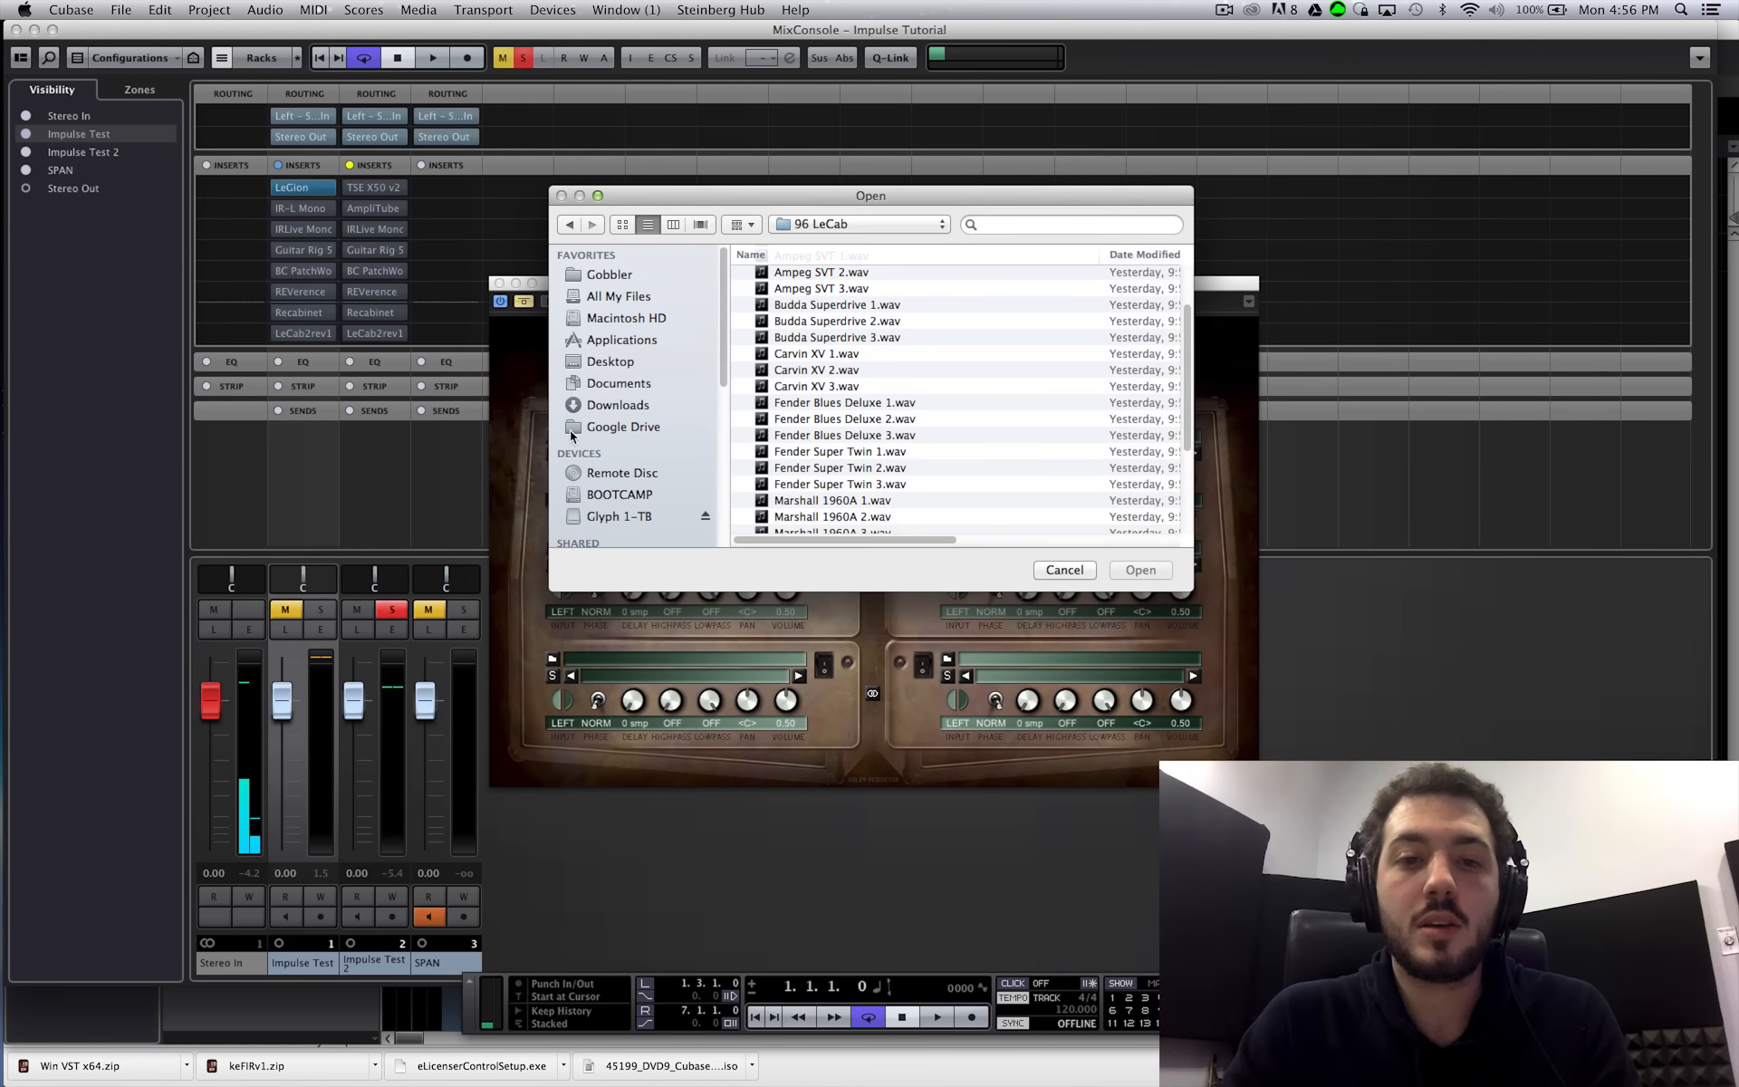
pyautogui.scroll(-5, 832, 335)
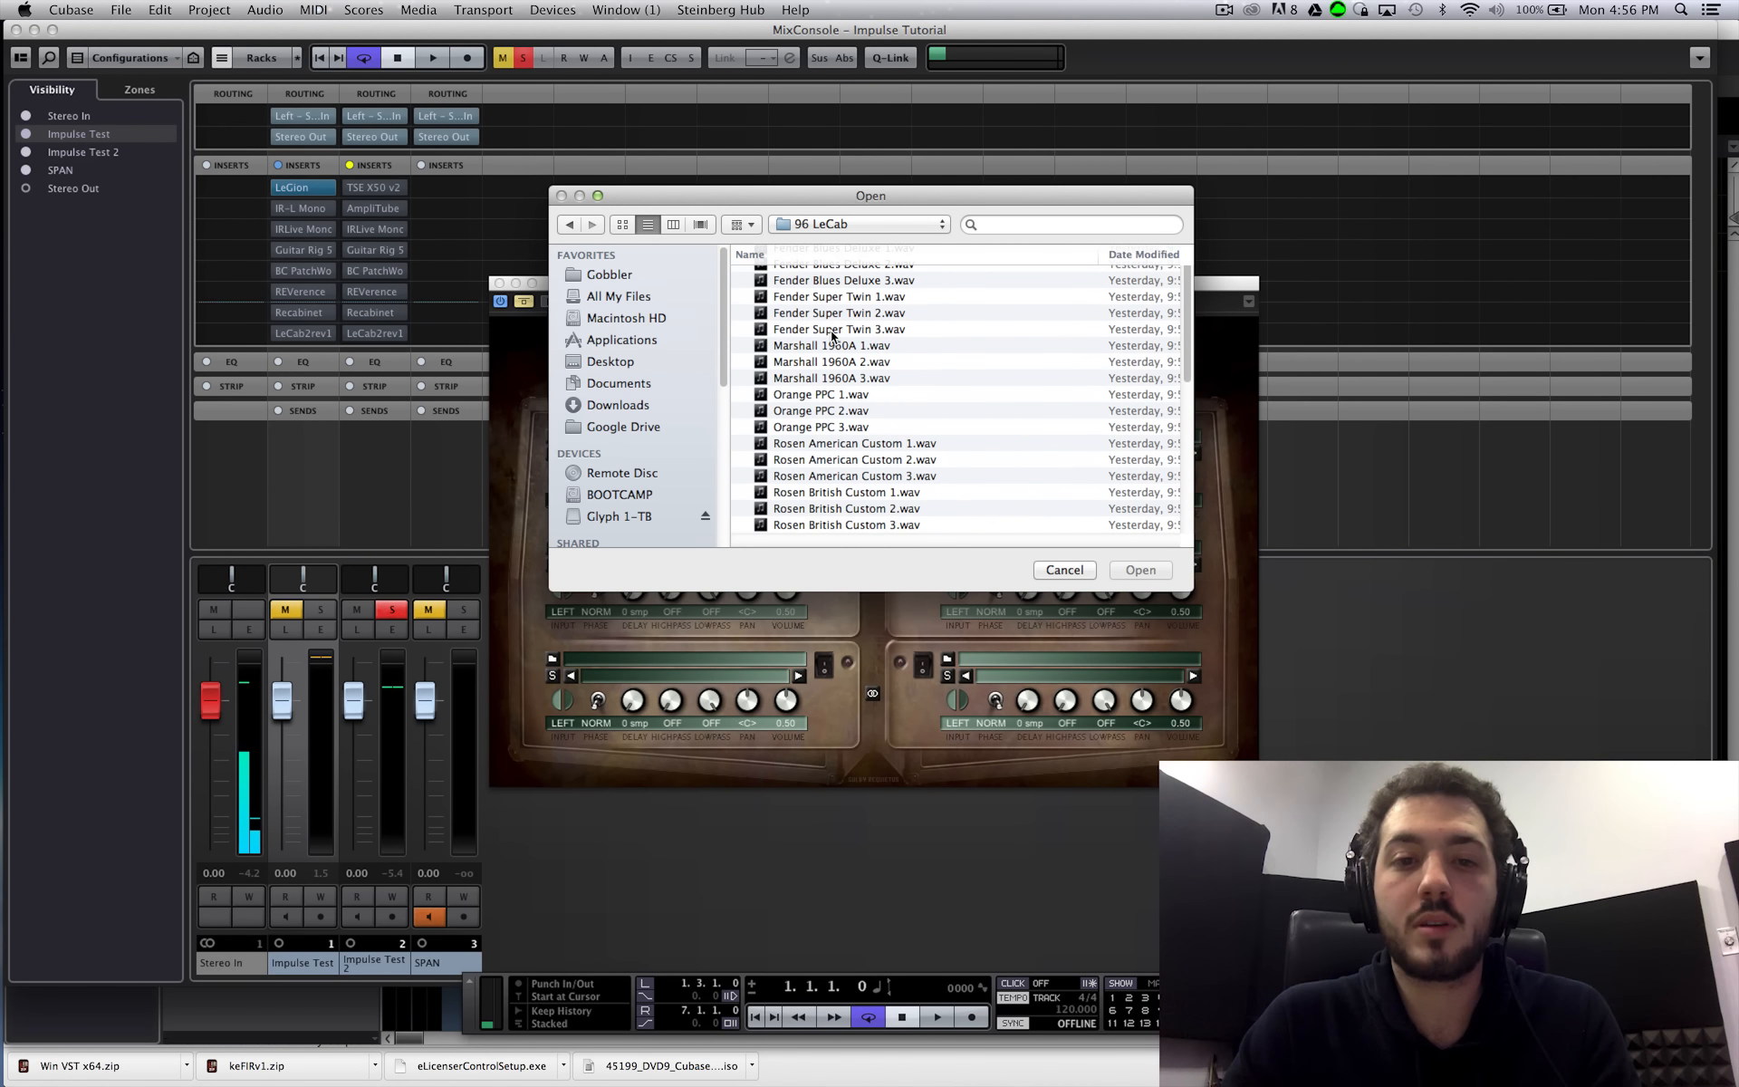
pyautogui.scroll(3, 854, 513)
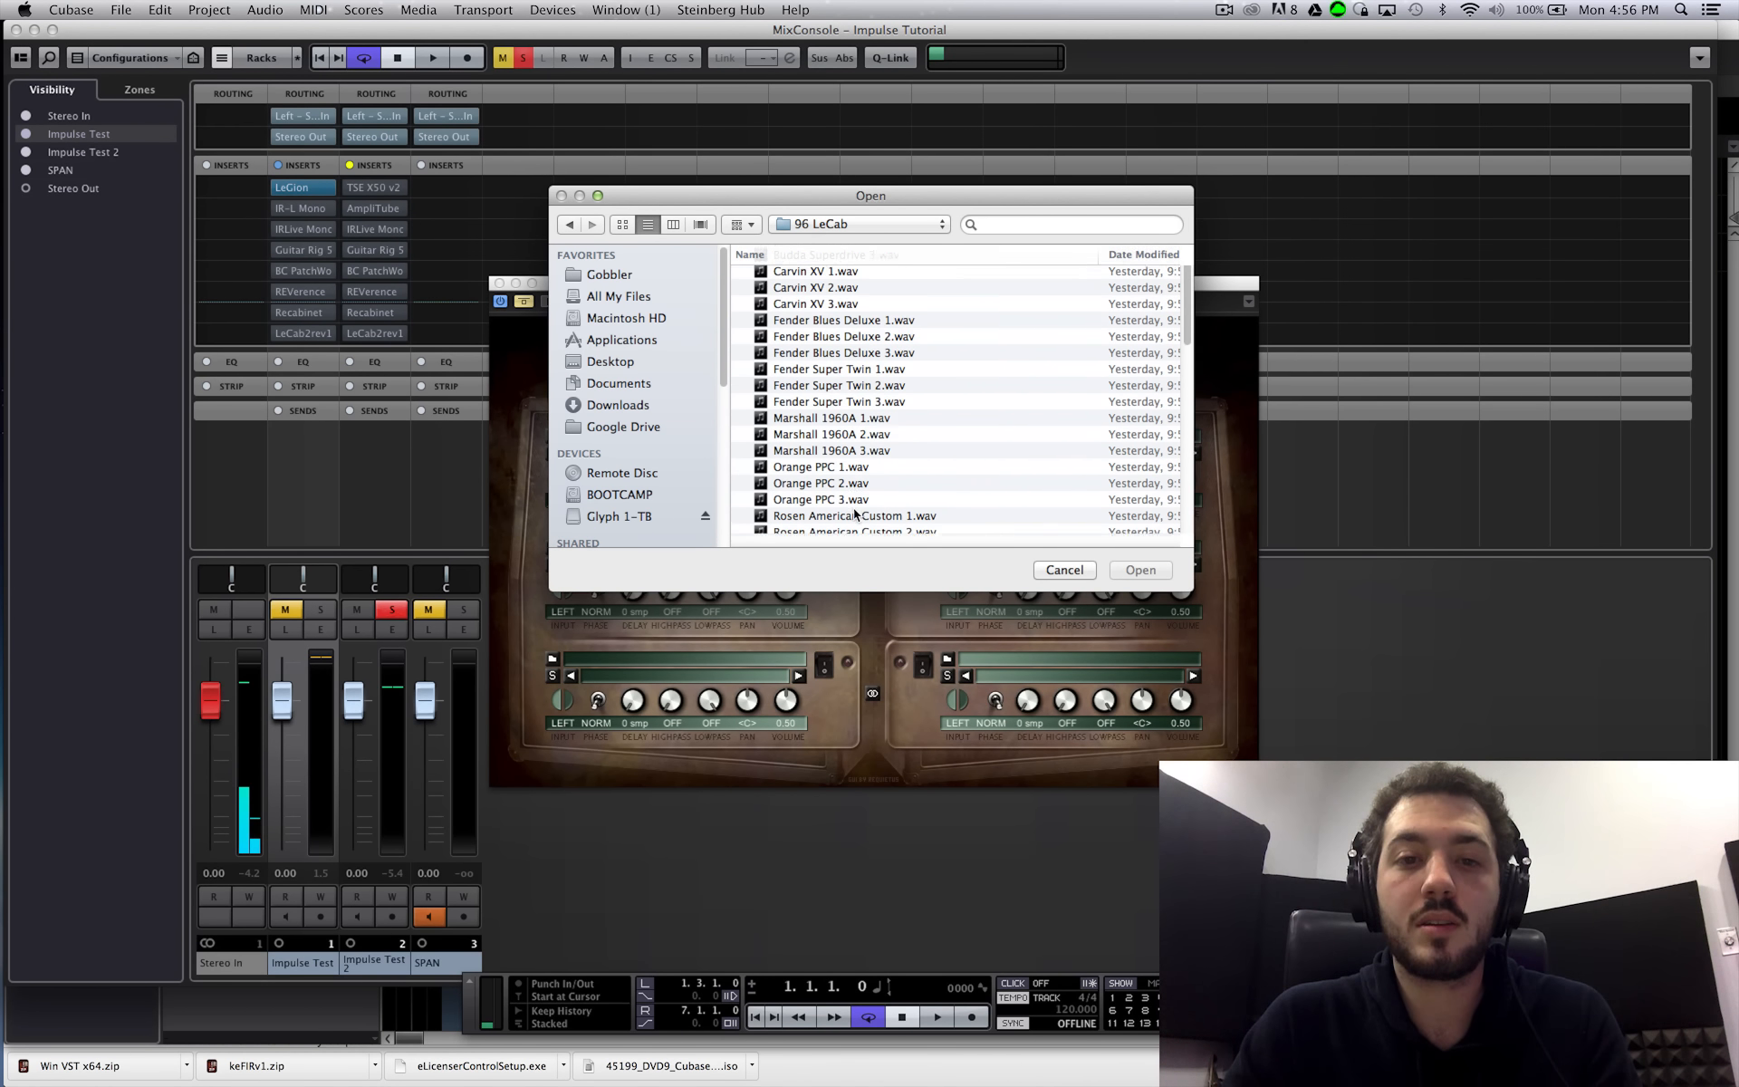
pyautogui.scroll(1, 853, 513)
pyautogui.scroll(3, 854, 373)
pyautogui.scroll(-4, 847, 344)
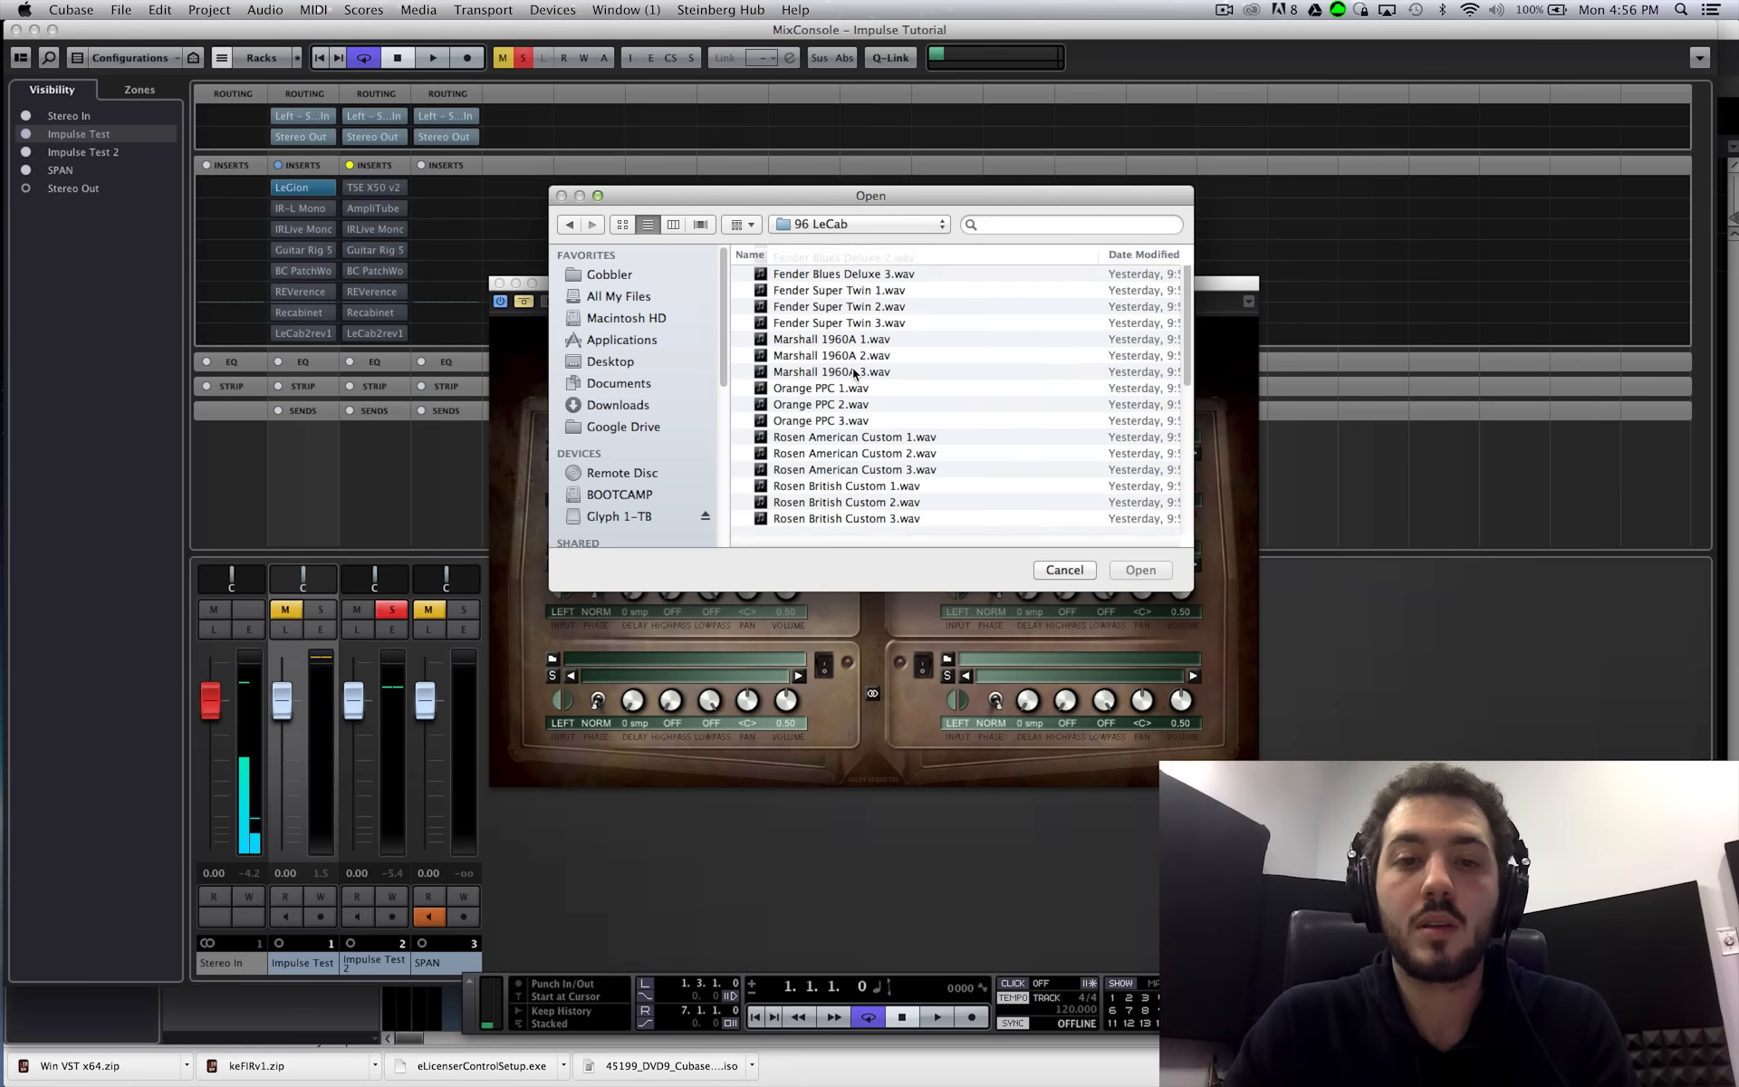
pyautogui.scroll(4, 842, 308)
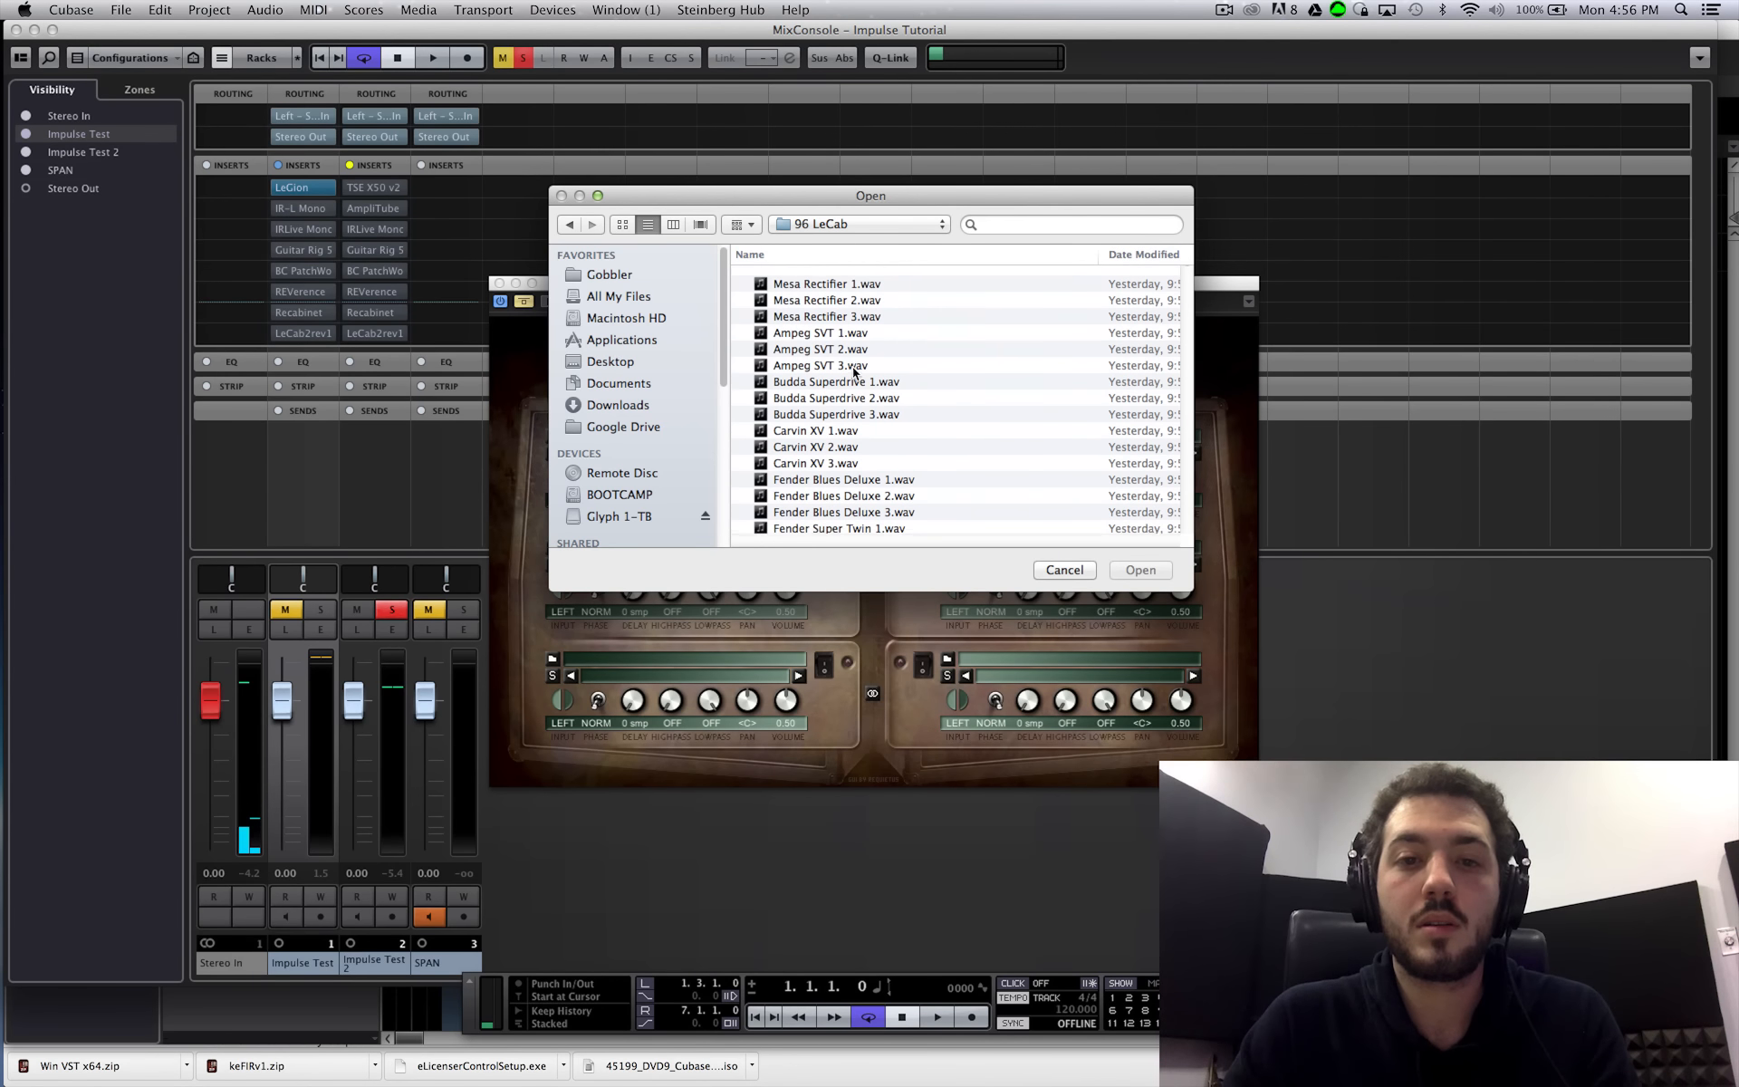
pyautogui.doubleClick(835, 279)
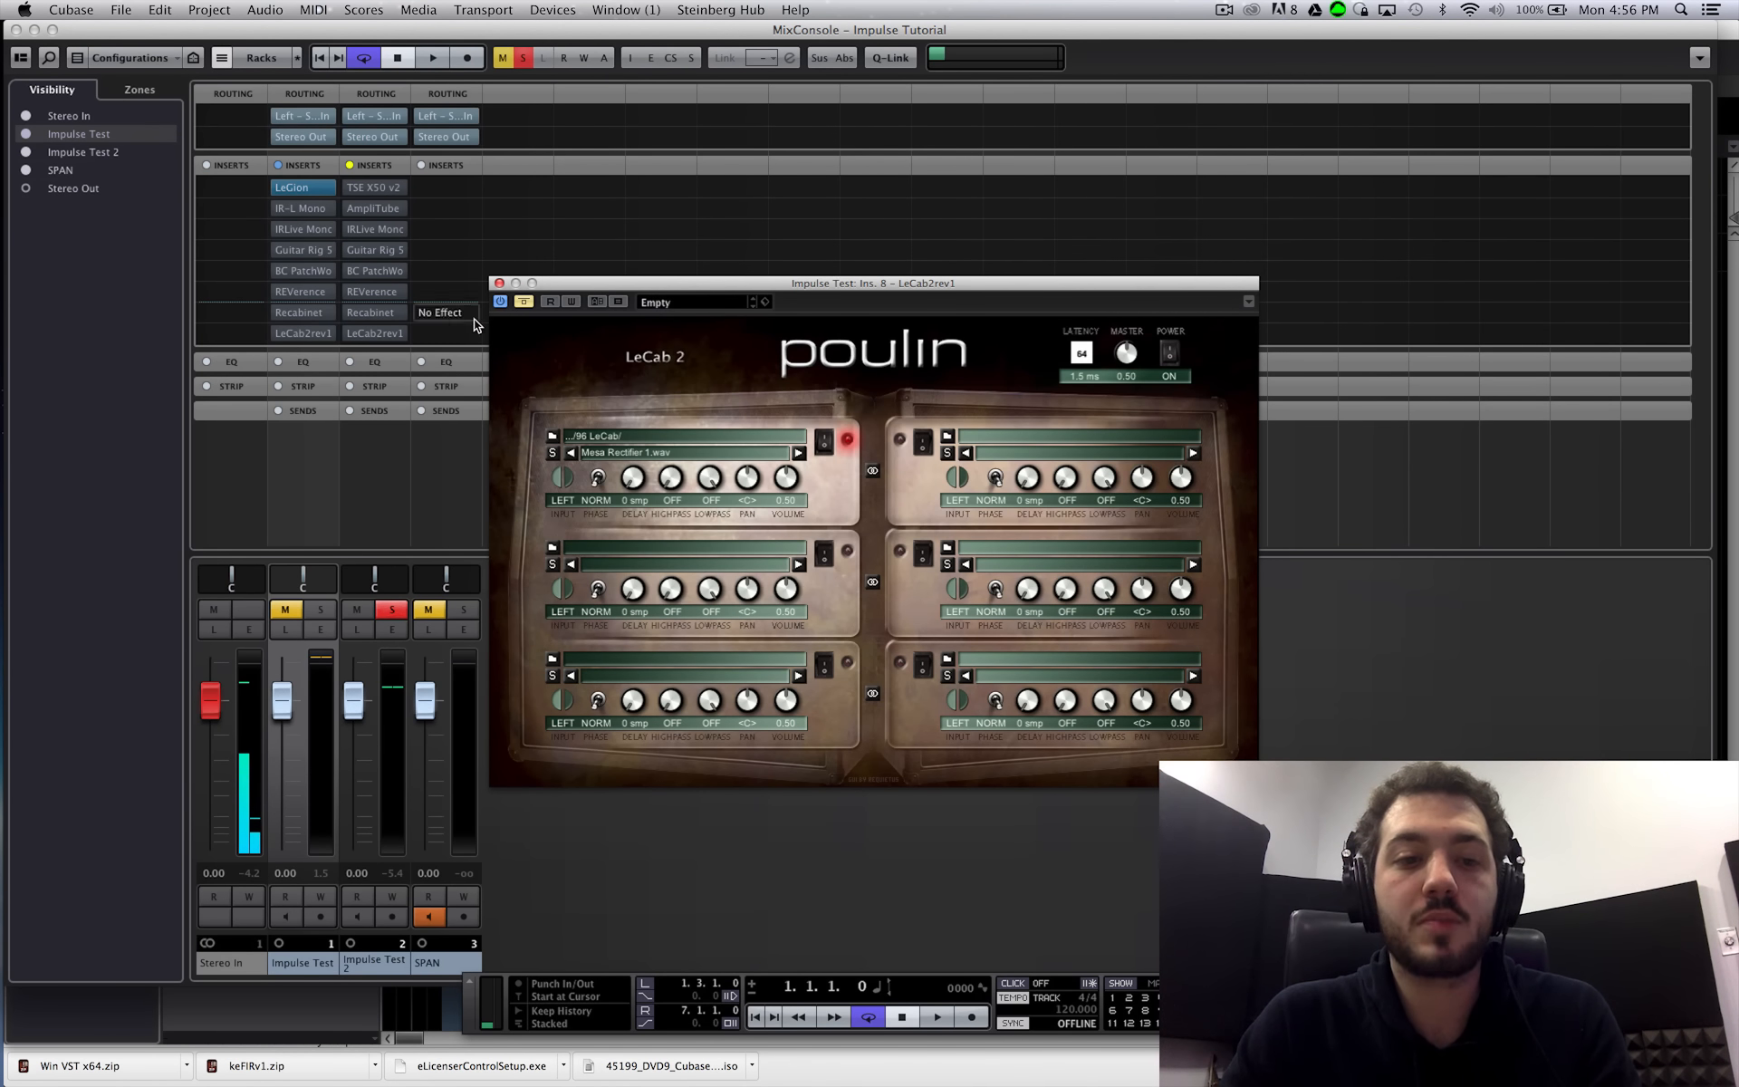
# - Audition the loop with LeCab2rev1 enabled and only the Impulse Test channel soloed out of the two impulse tracks
pyautogui.click(321, 608)
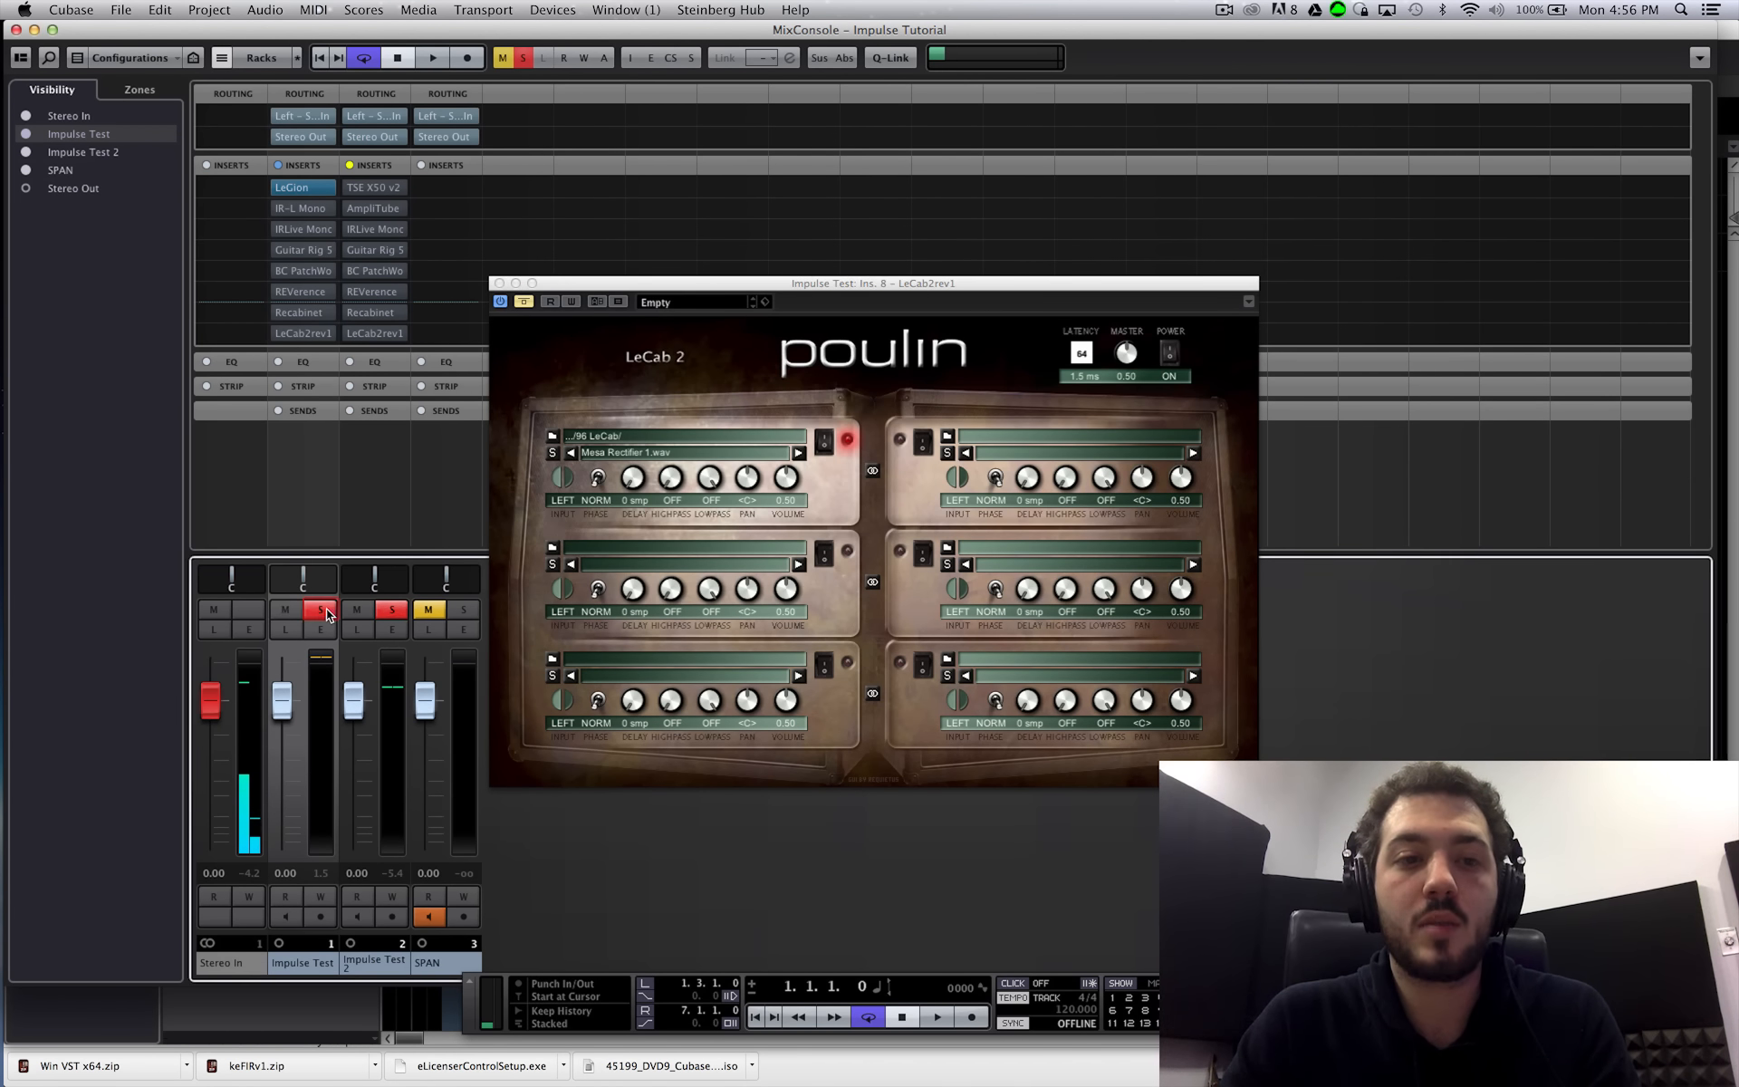
pyautogui.click(270, 333)
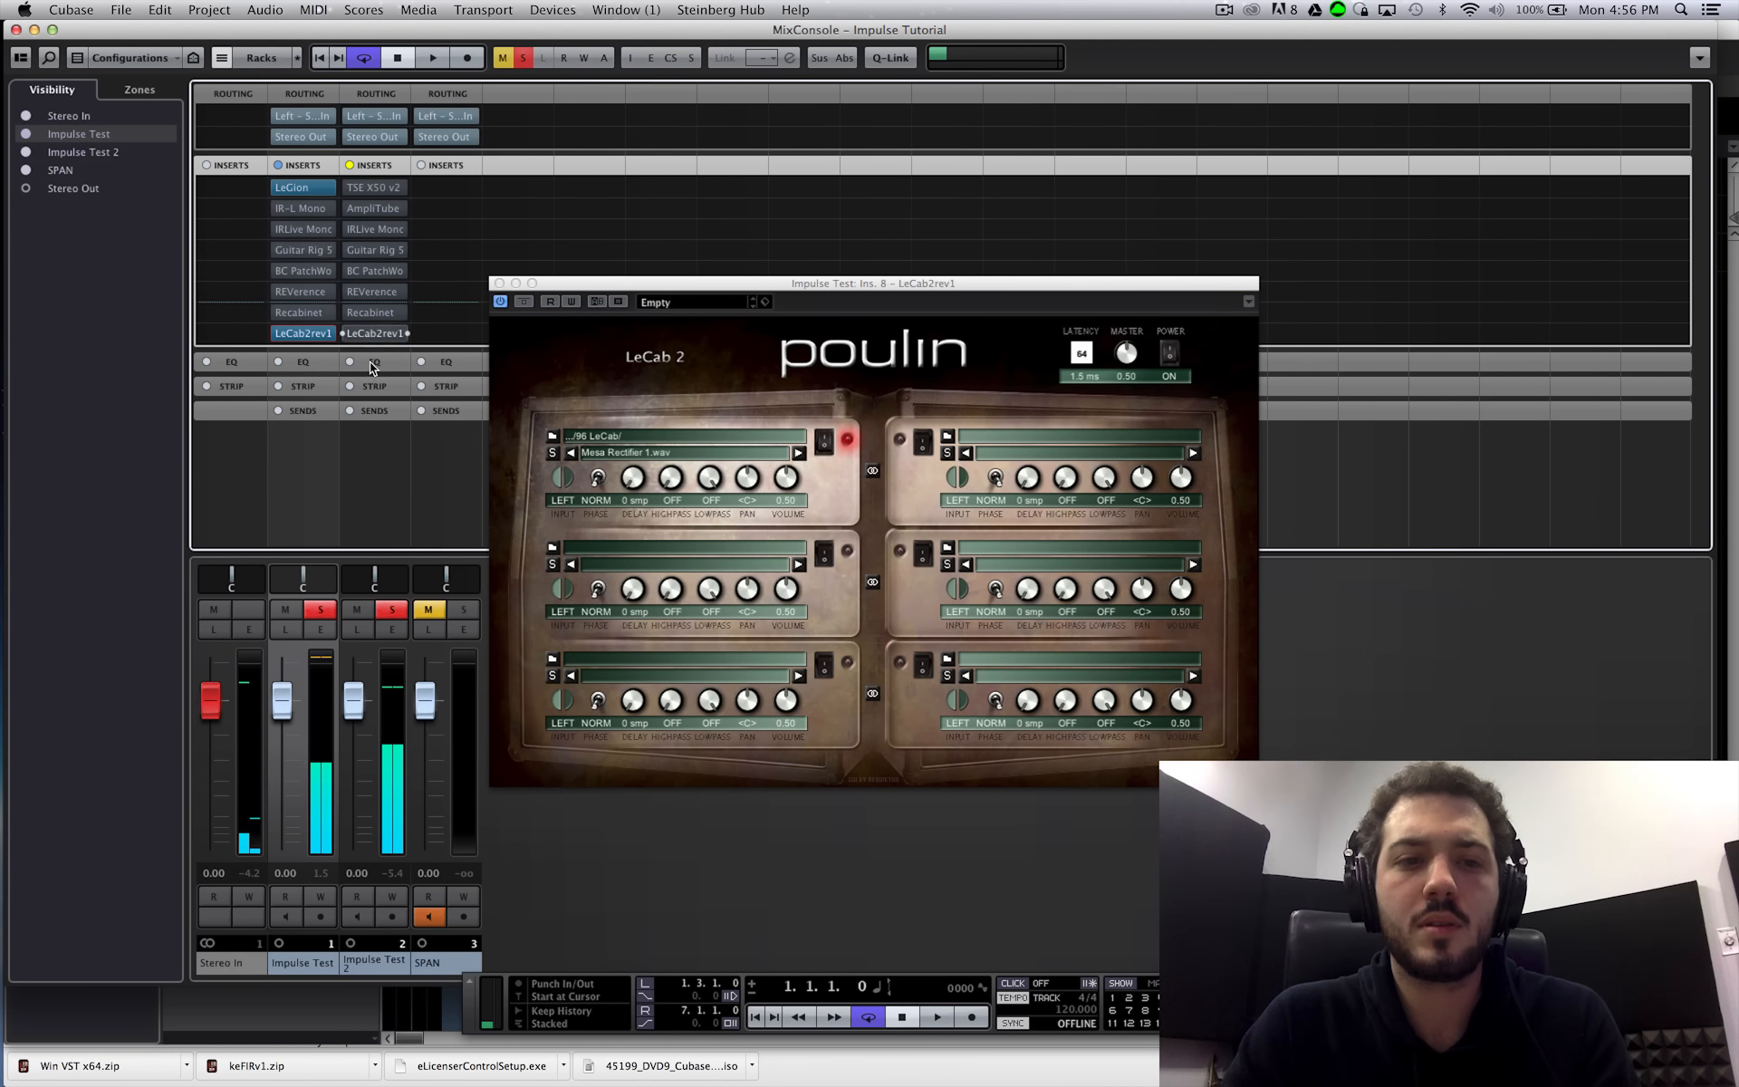
pyautogui.click(392, 608)
pyautogui.press('space')
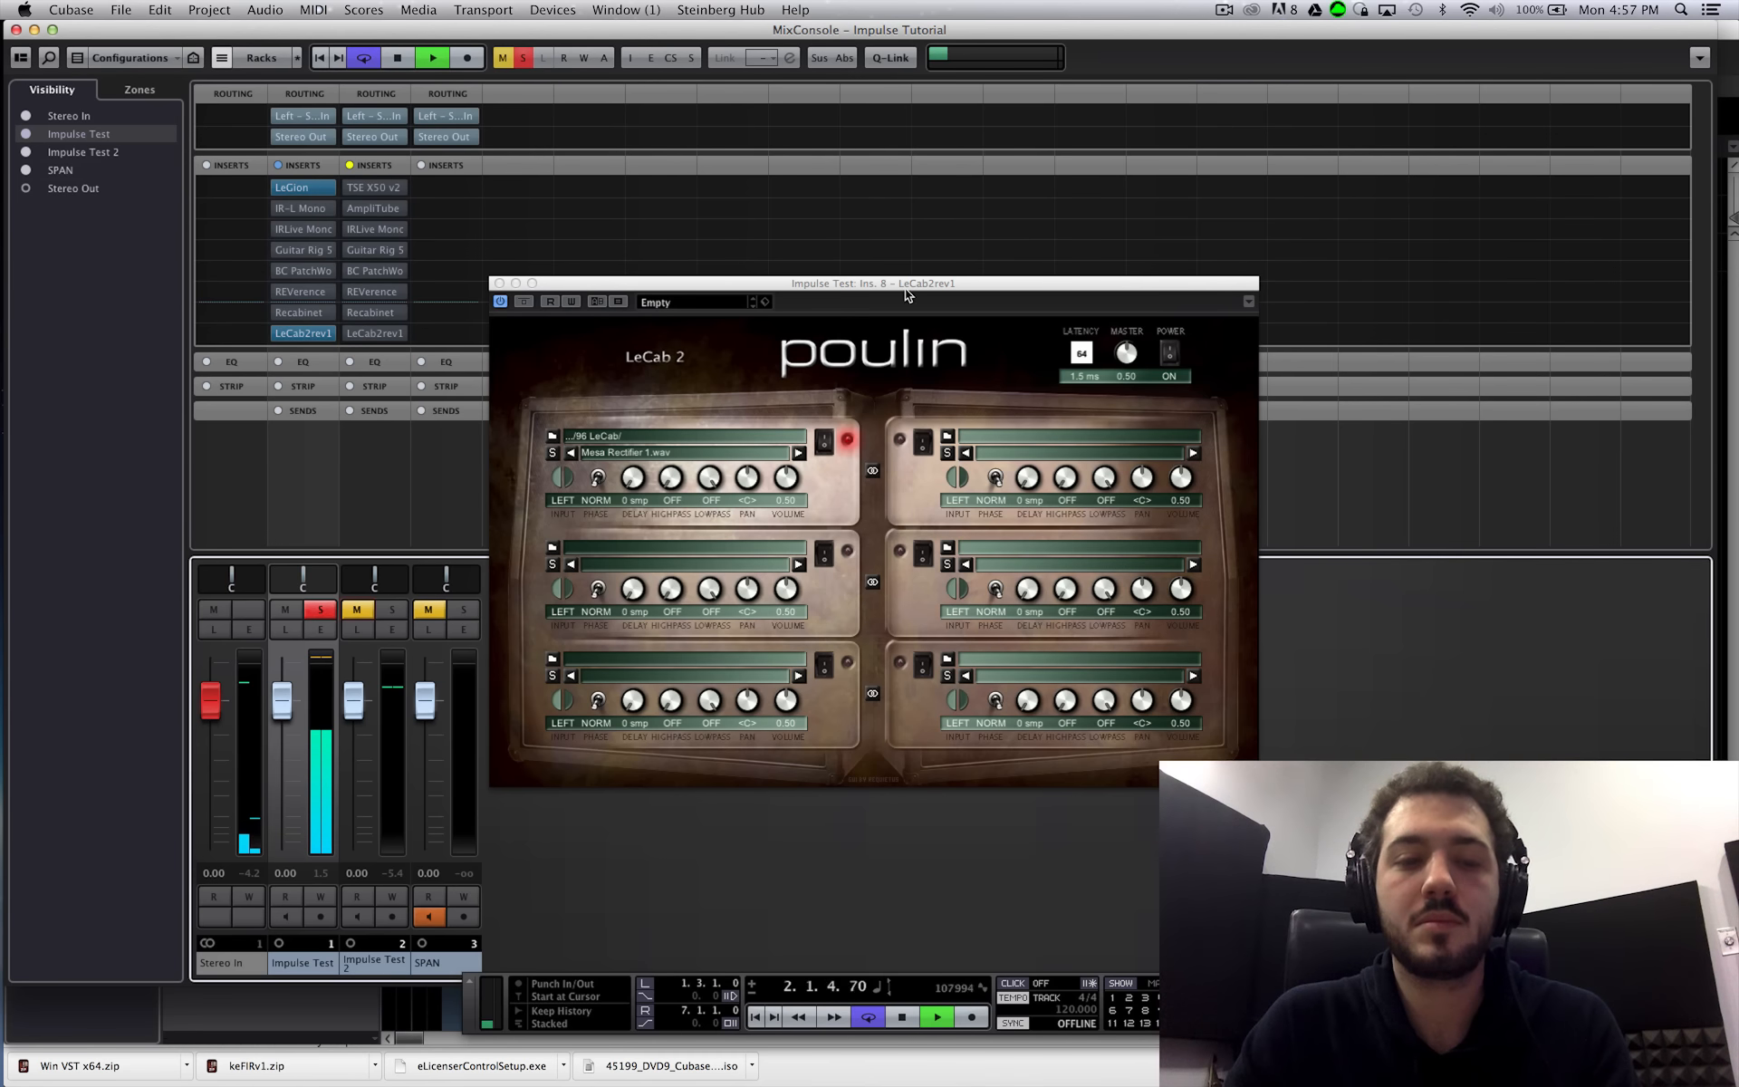
pyautogui.press('space')
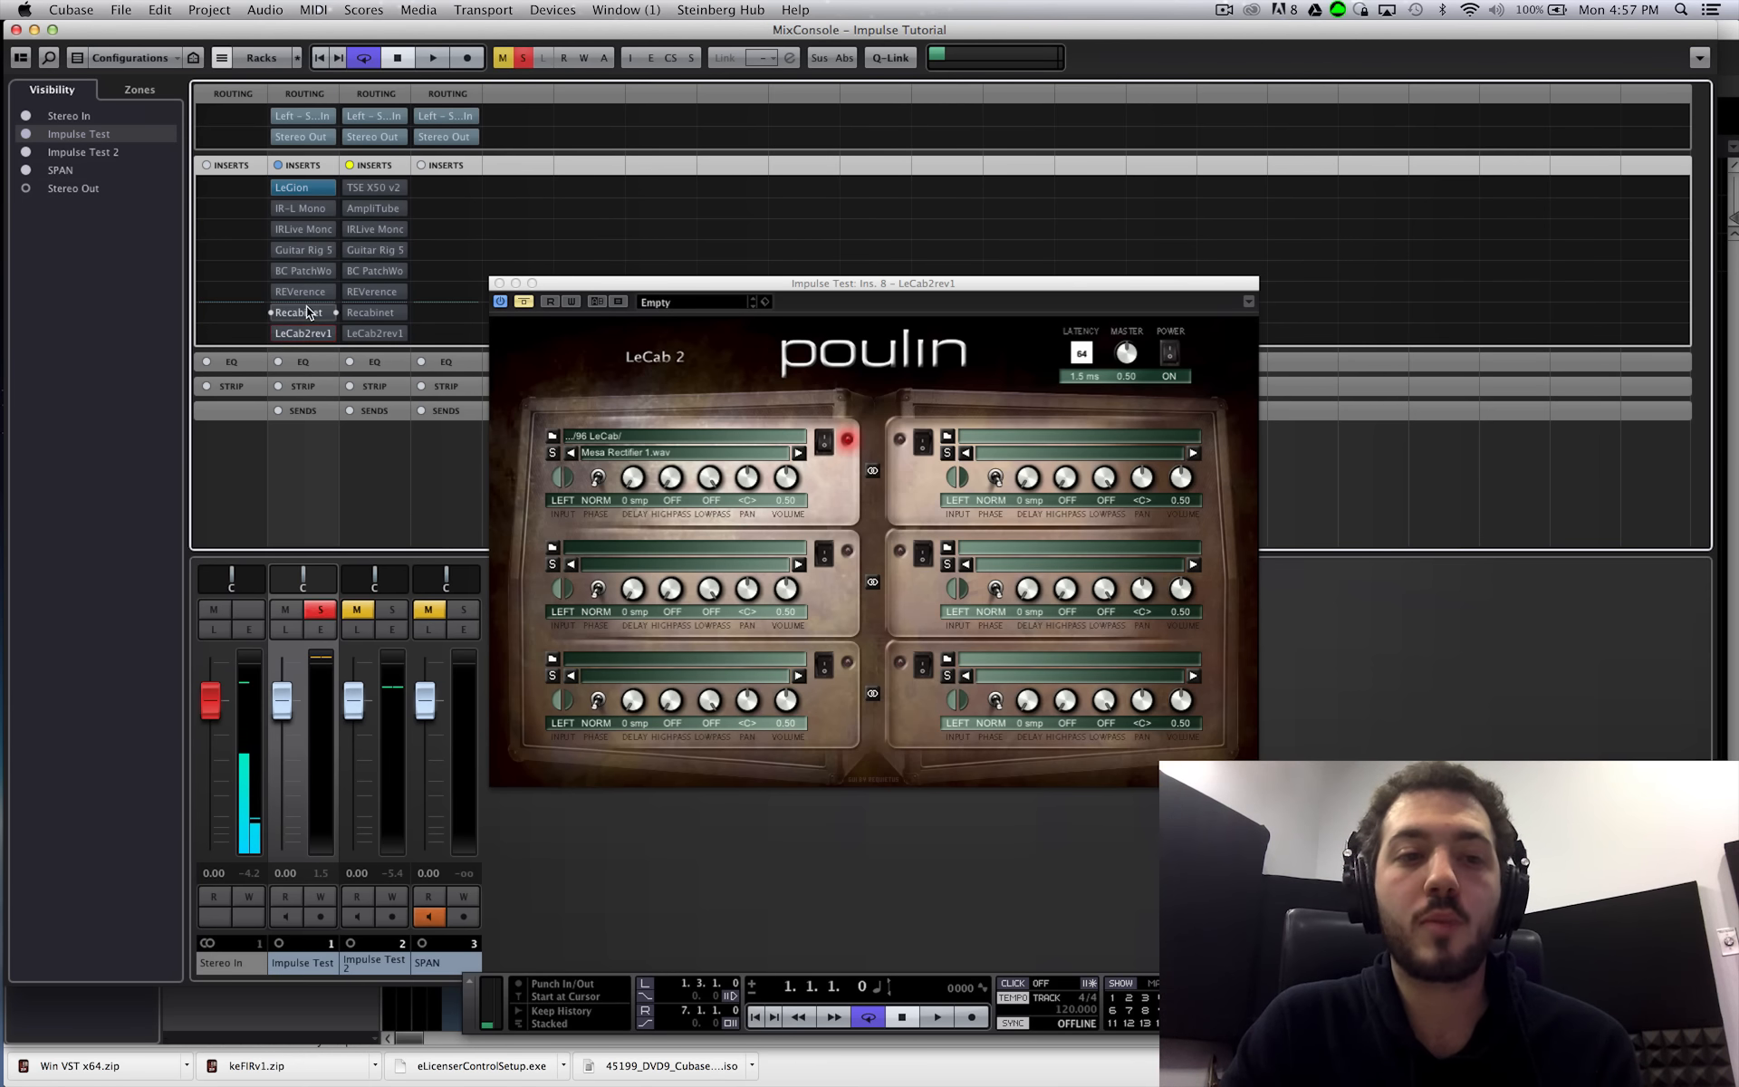
# - Enable the Recabinet insert on the Impulse Test channel and open its plug-in window
pyautogui.click(278, 313)
pyautogui.click(279, 313)
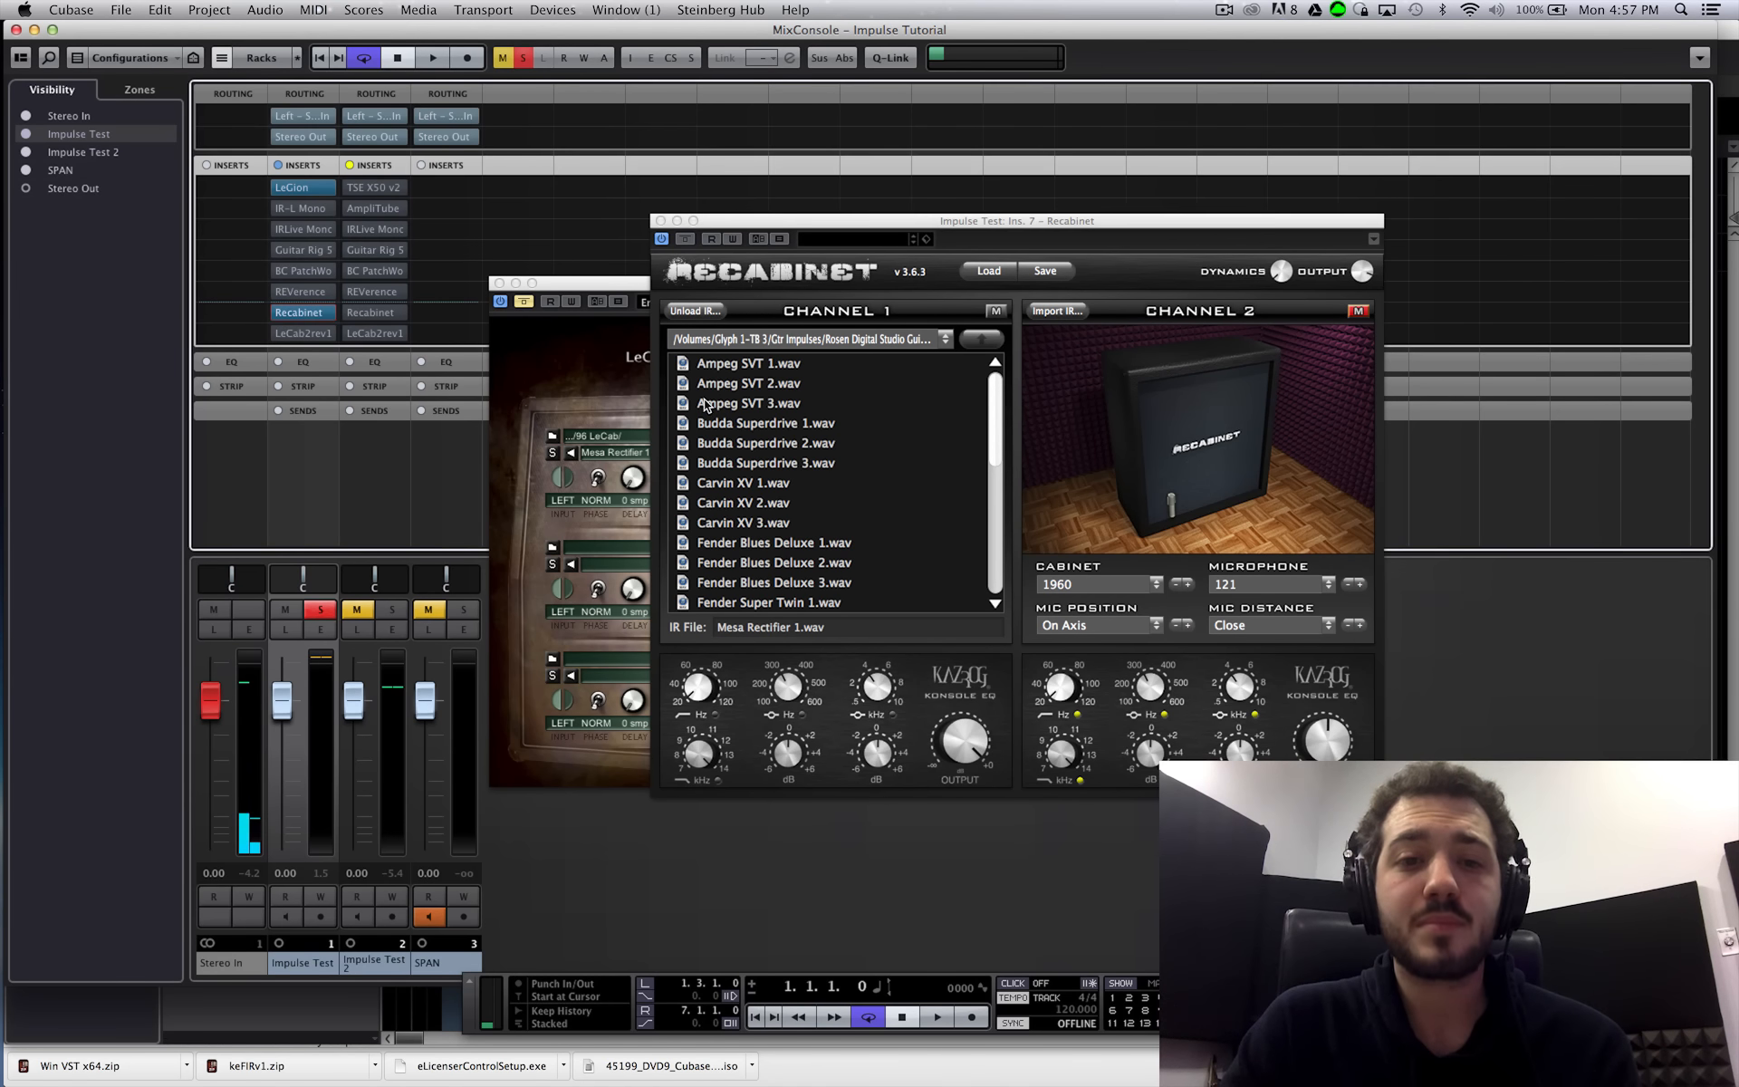
pyautogui.moveTo(976, 225); pyautogui.dragTo(994, 231)
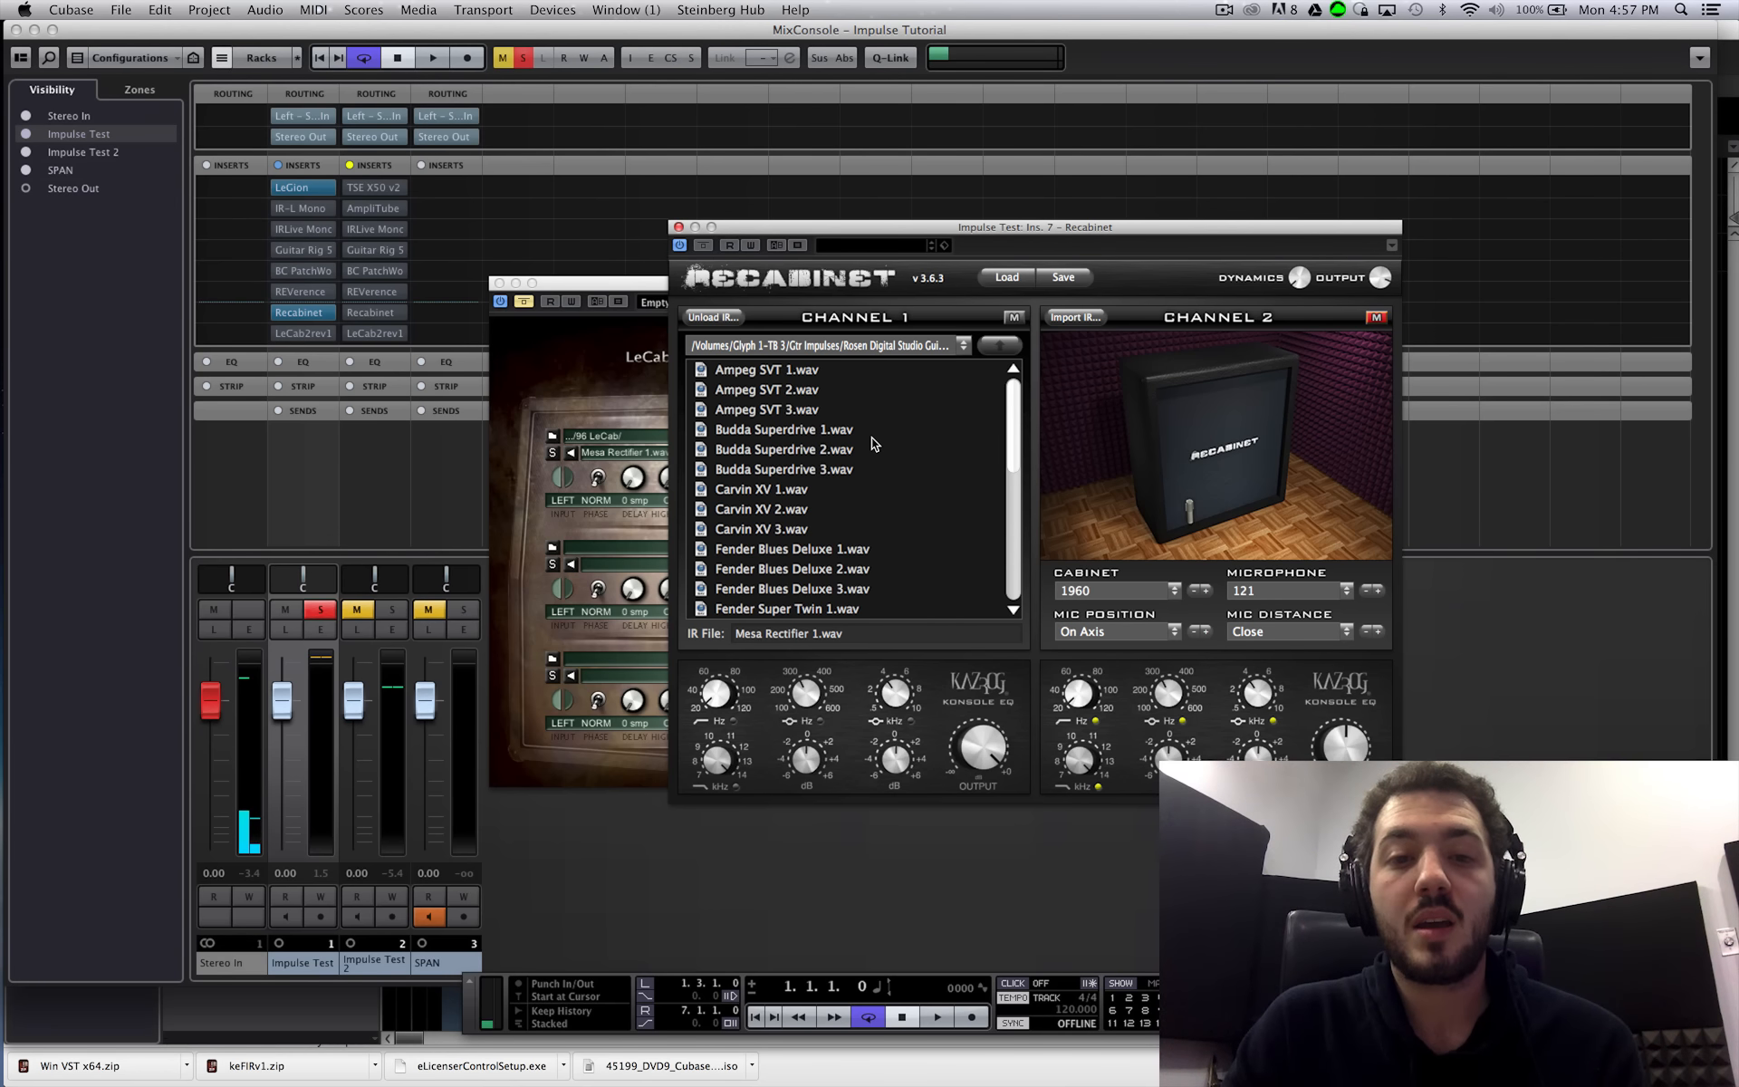
# - Unload the impulse from Recabinet's Channel 1 and import Mesa Rectifier 1.wav from the 96 LeCab folder again
pyautogui.click(730, 319)
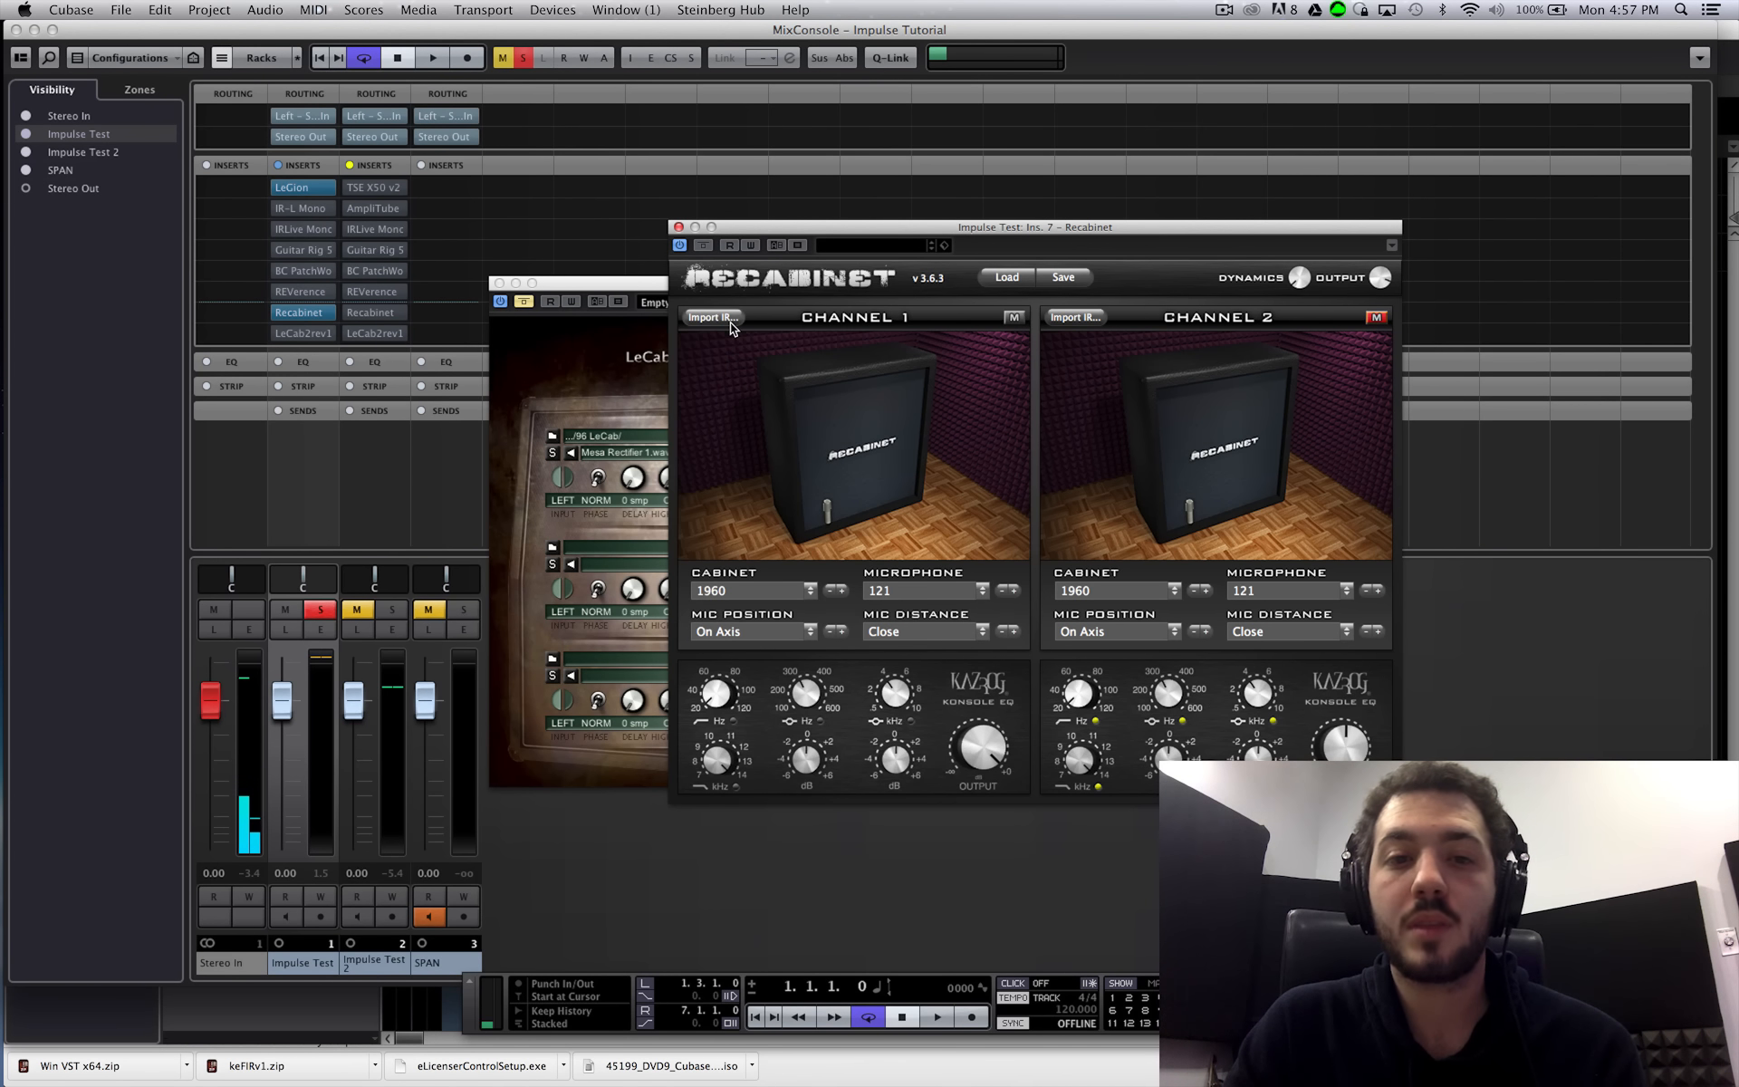
pyautogui.click(729, 318)
pyautogui.click(869, 344)
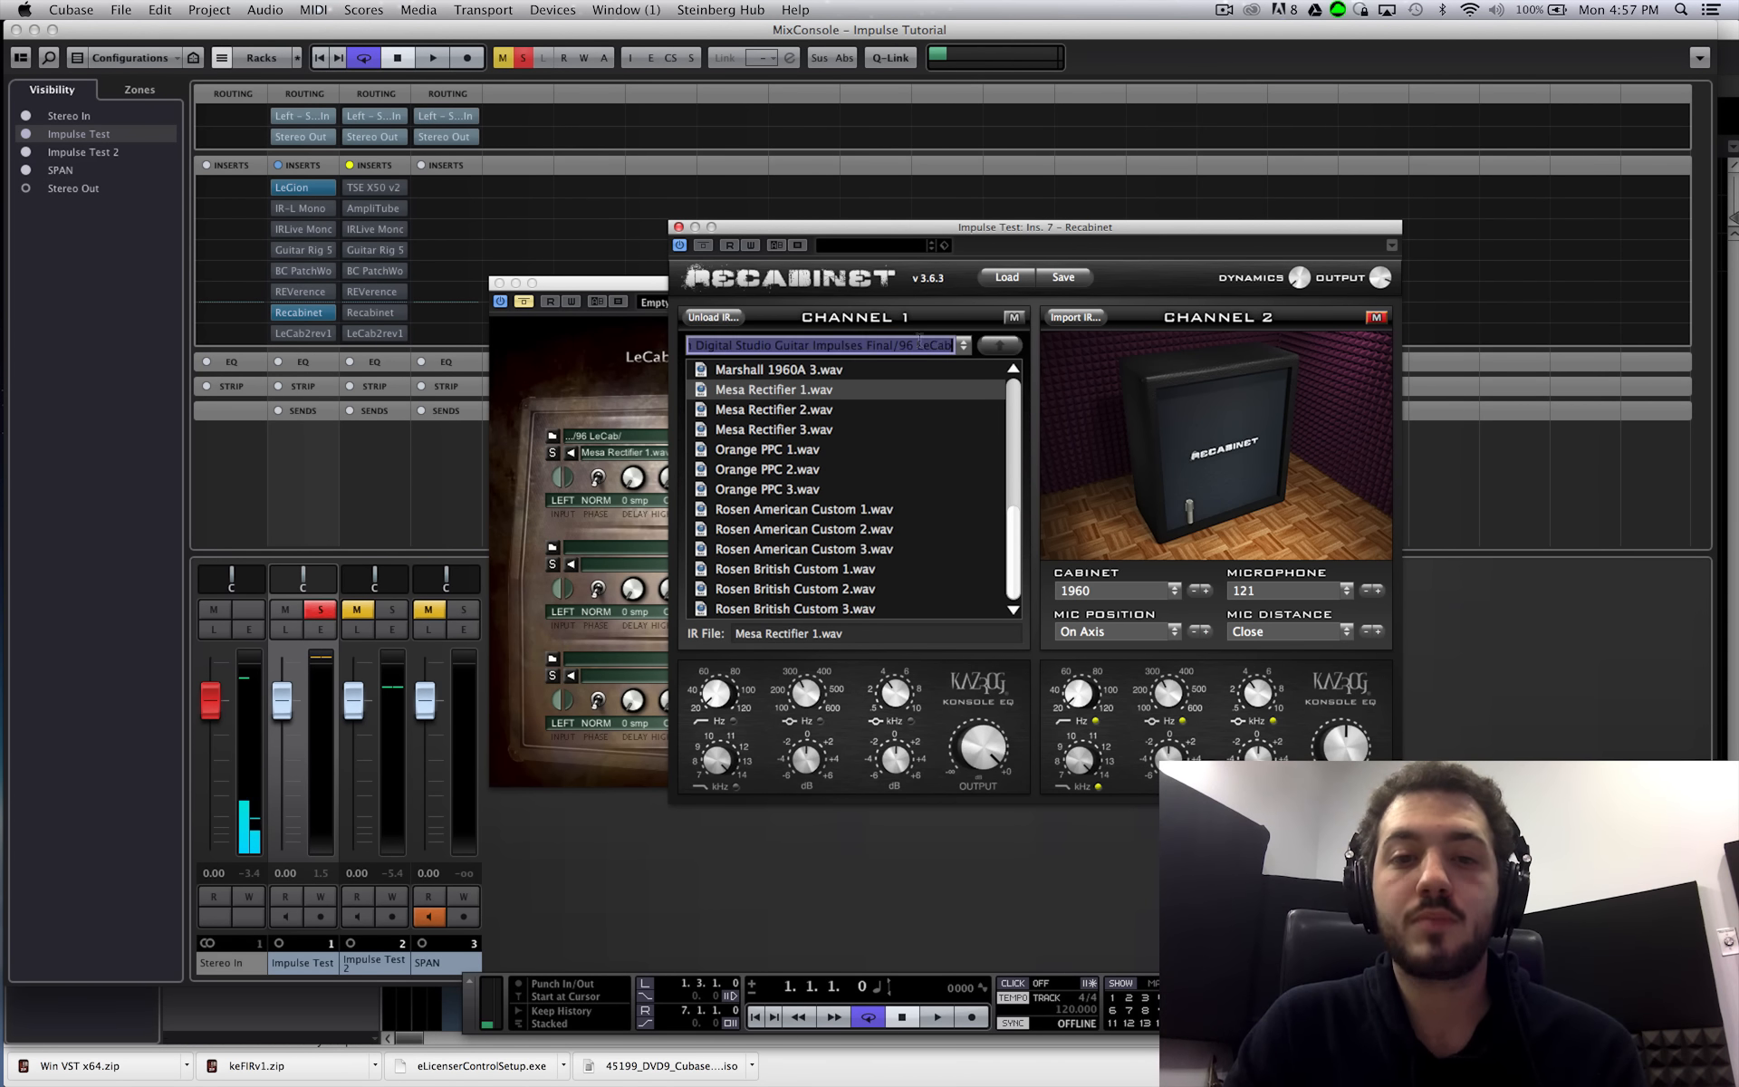
pyautogui.click(797, 397)
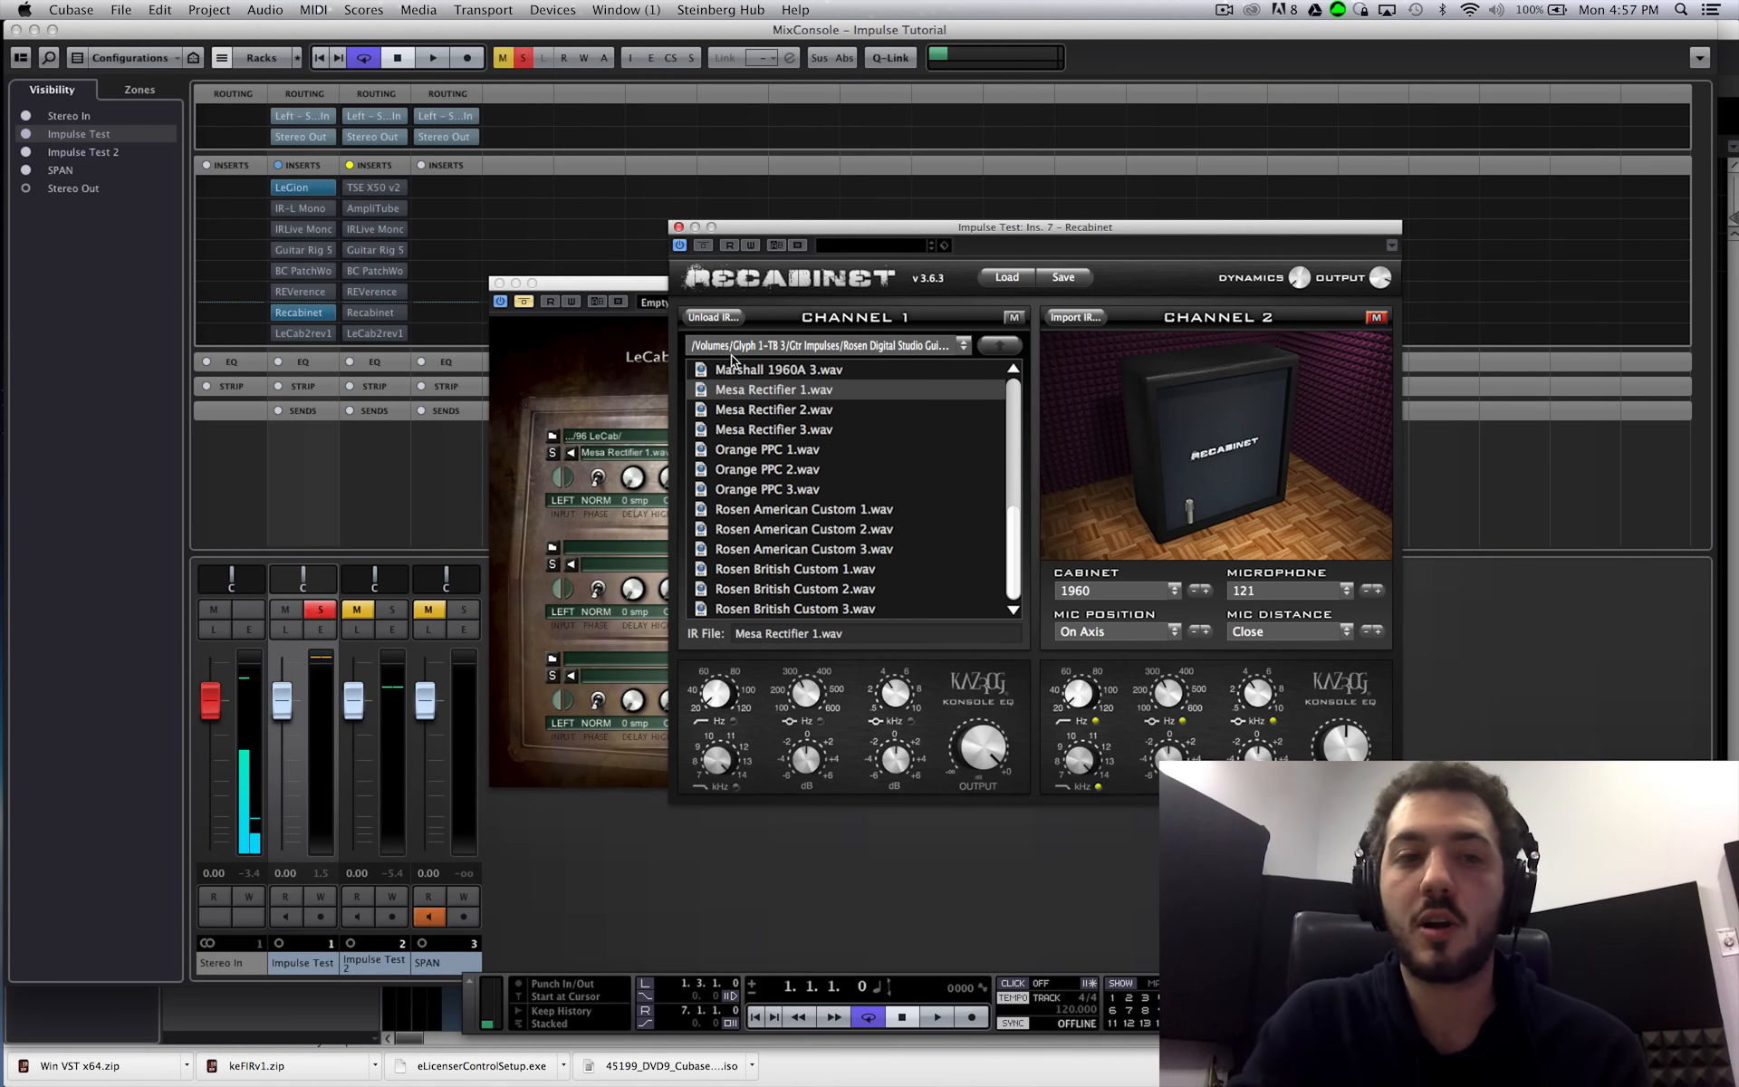
# - Audition the Recabinet Channel 1 impulses from Mesa Rectifier 2.wav to Rosen American Custom 3.wav over the loop, ending on the latter
pyautogui.press('space')
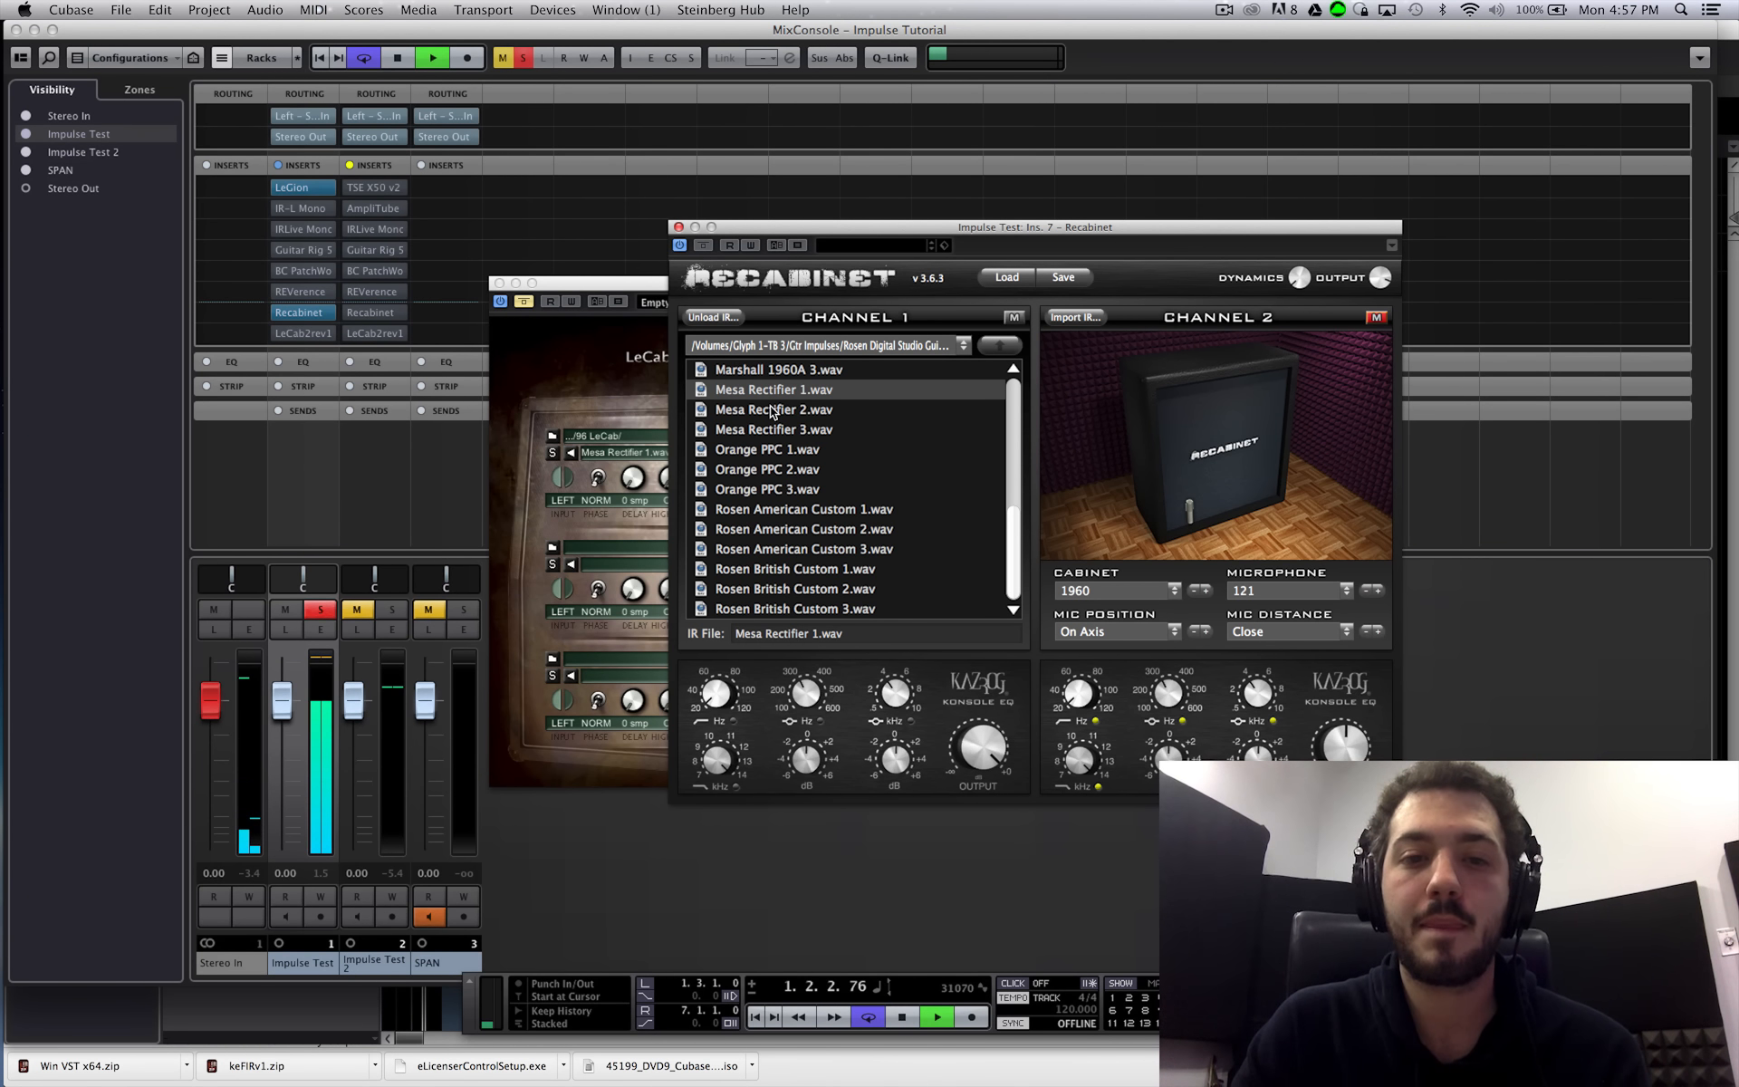
pyautogui.click(765, 408)
pyautogui.click(767, 429)
pyautogui.press('Down')
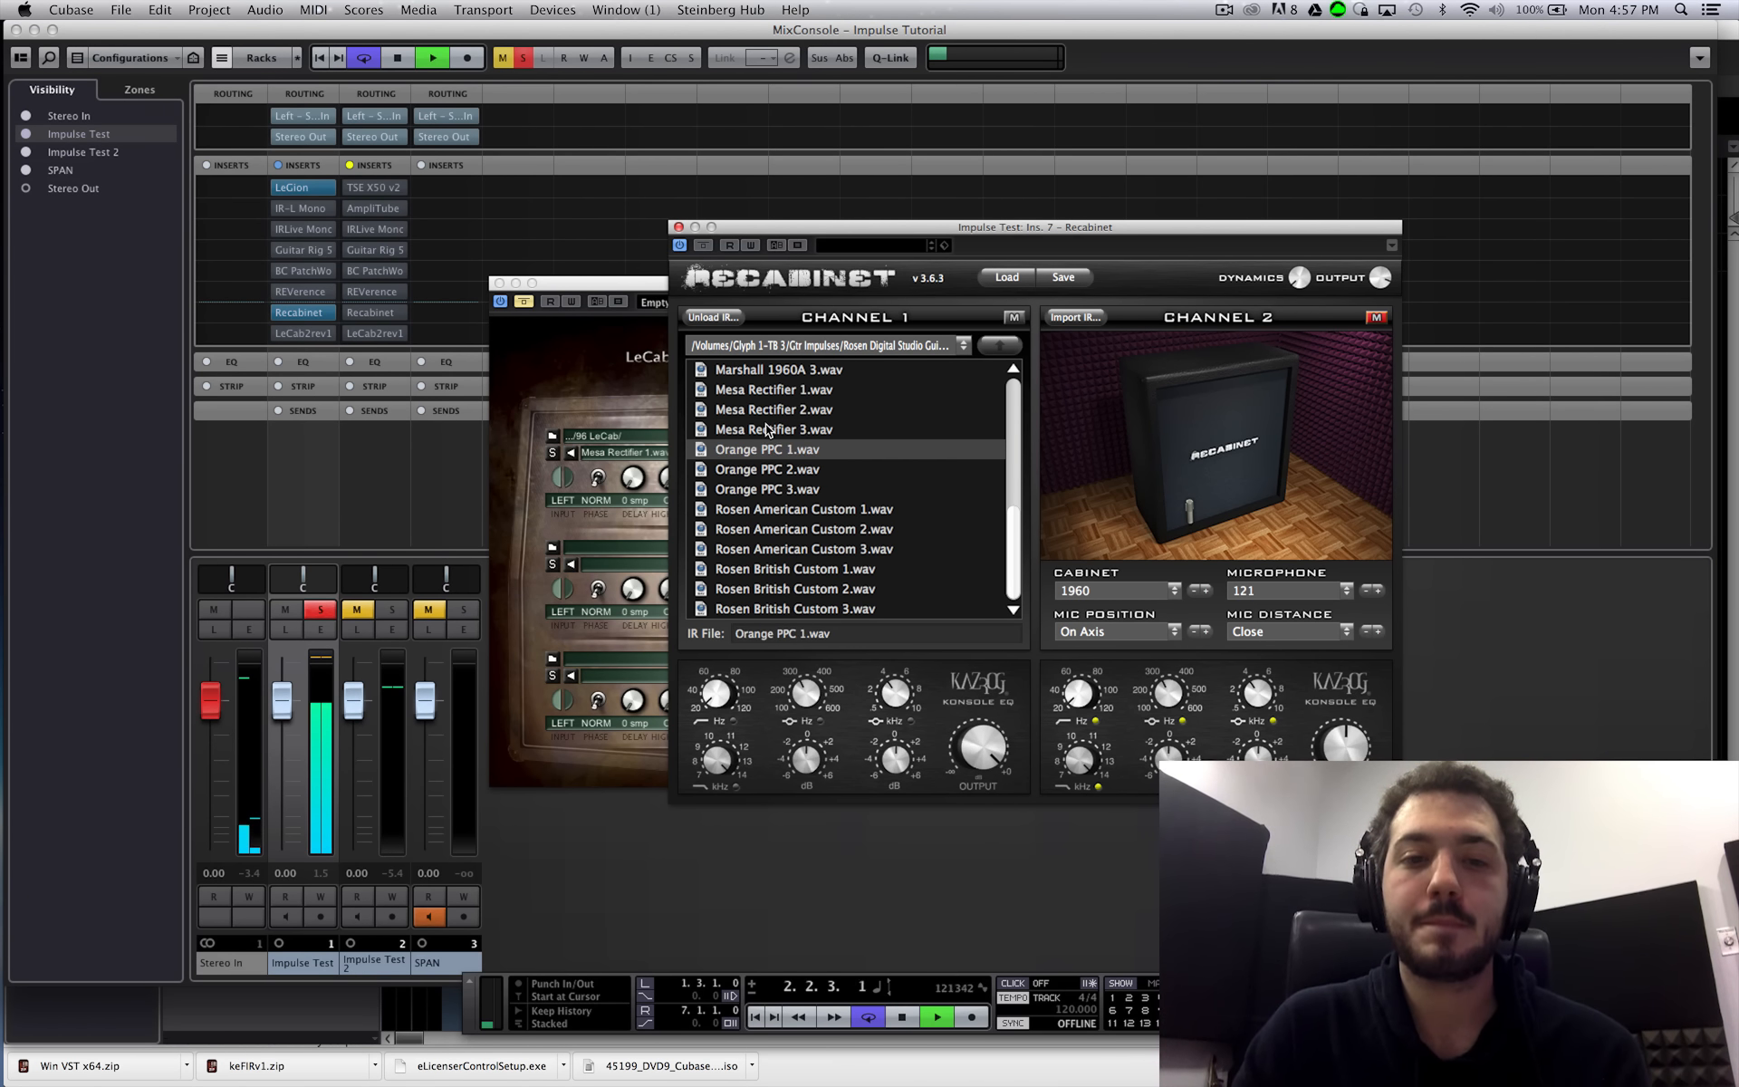
pyautogui.press('Down')
pyautogui.press('Down')
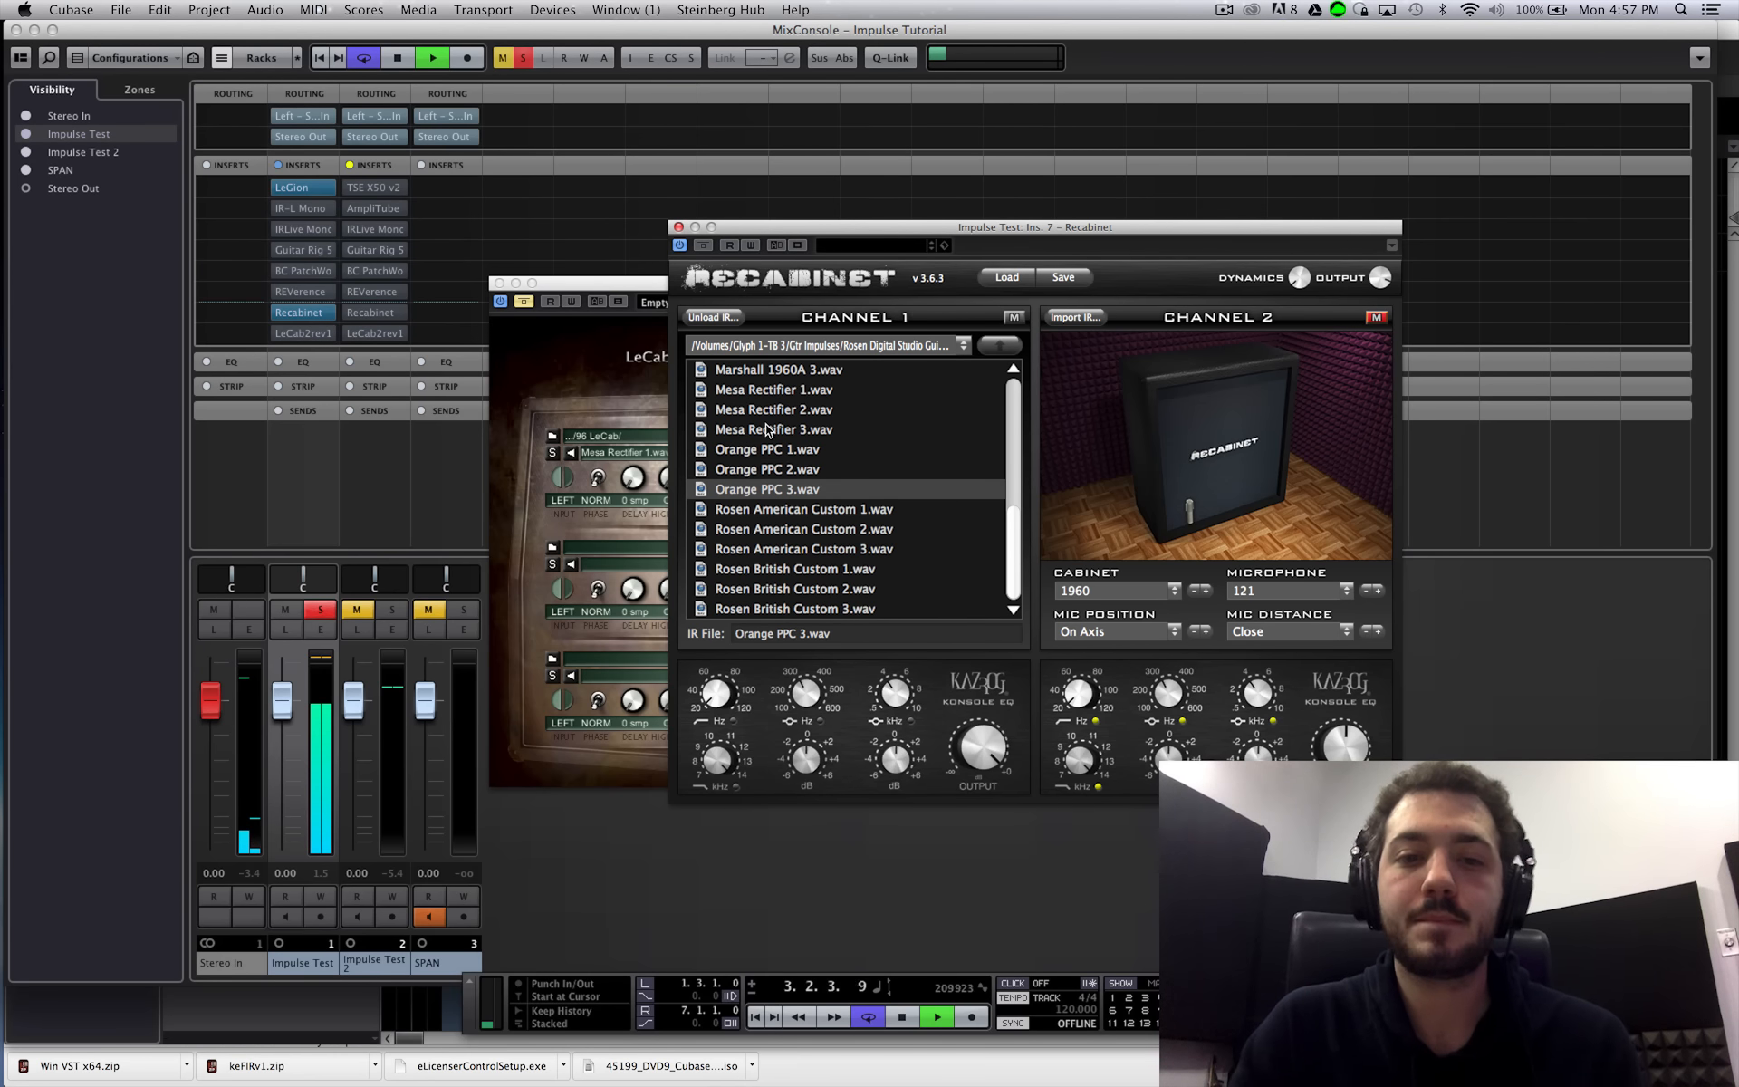
pyautogui.click(759, 448)
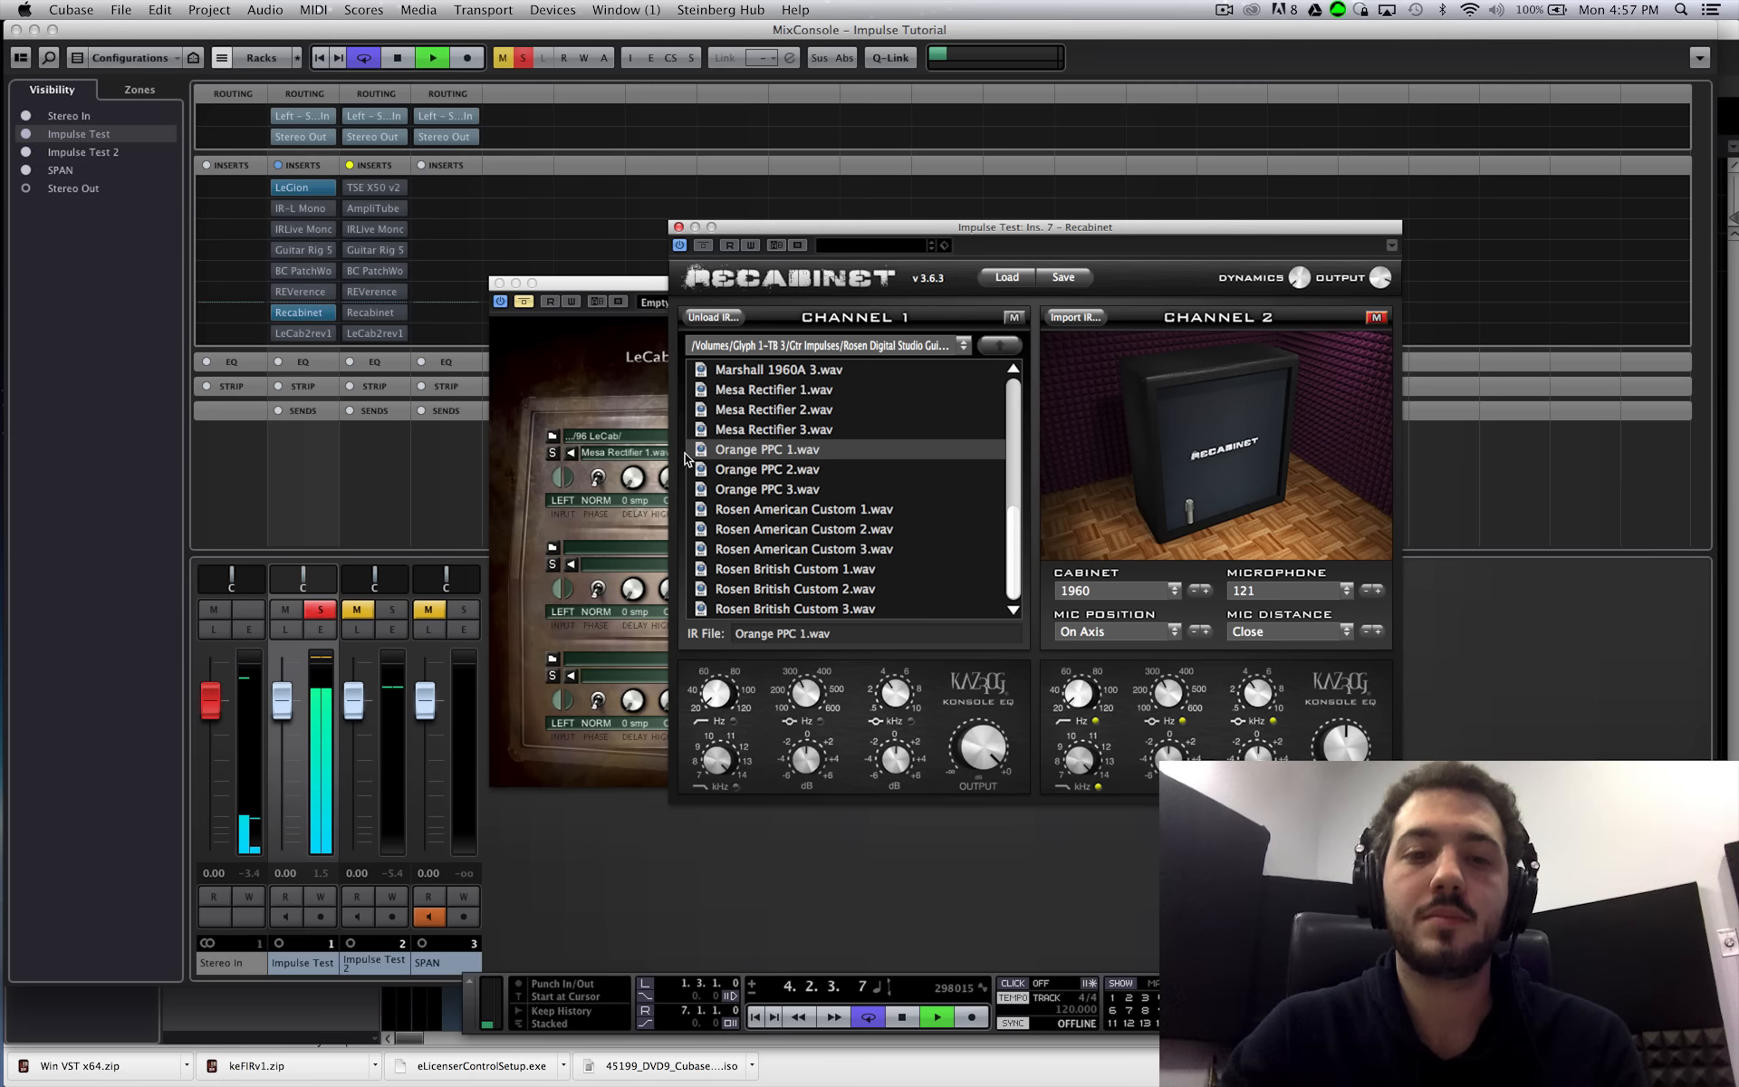
pyautogui.click(813, 471)
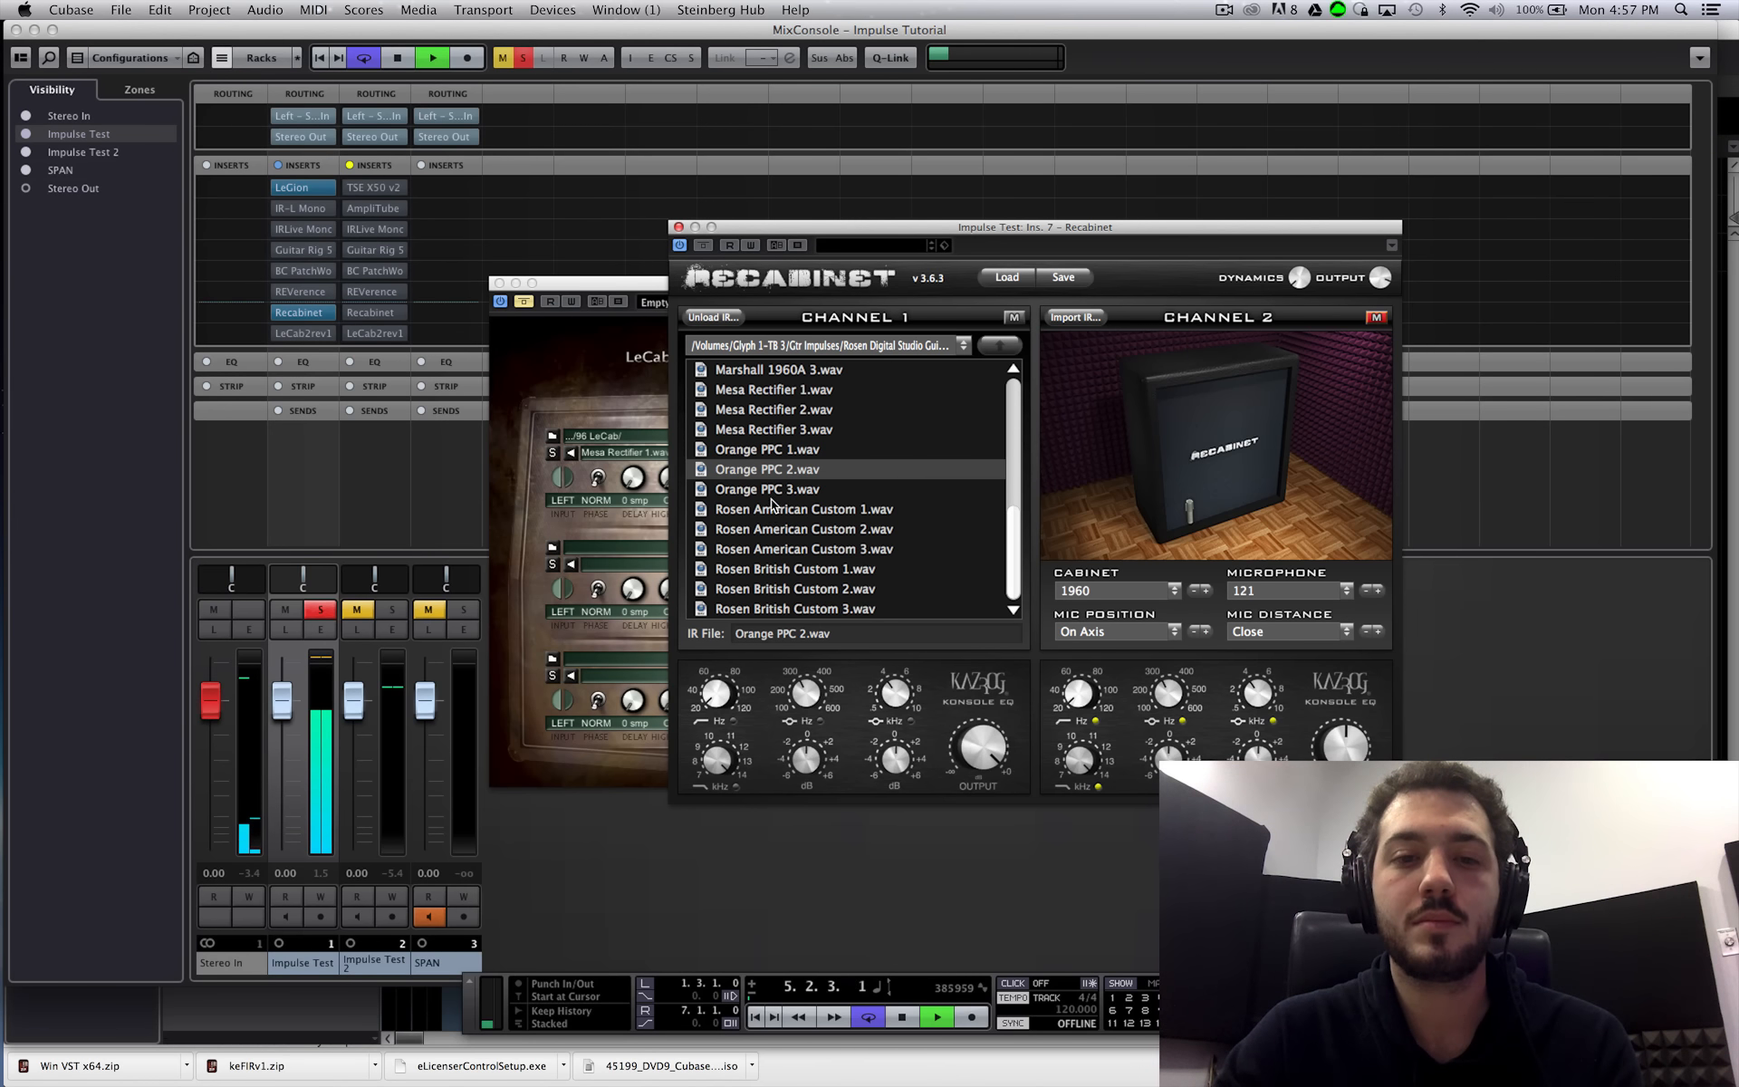
pyautogui.press('Down')
pyautogui.press('Down')
pyautogui.press('Down')
pyautogui.click(768, 550)
pyautogui.press('space')
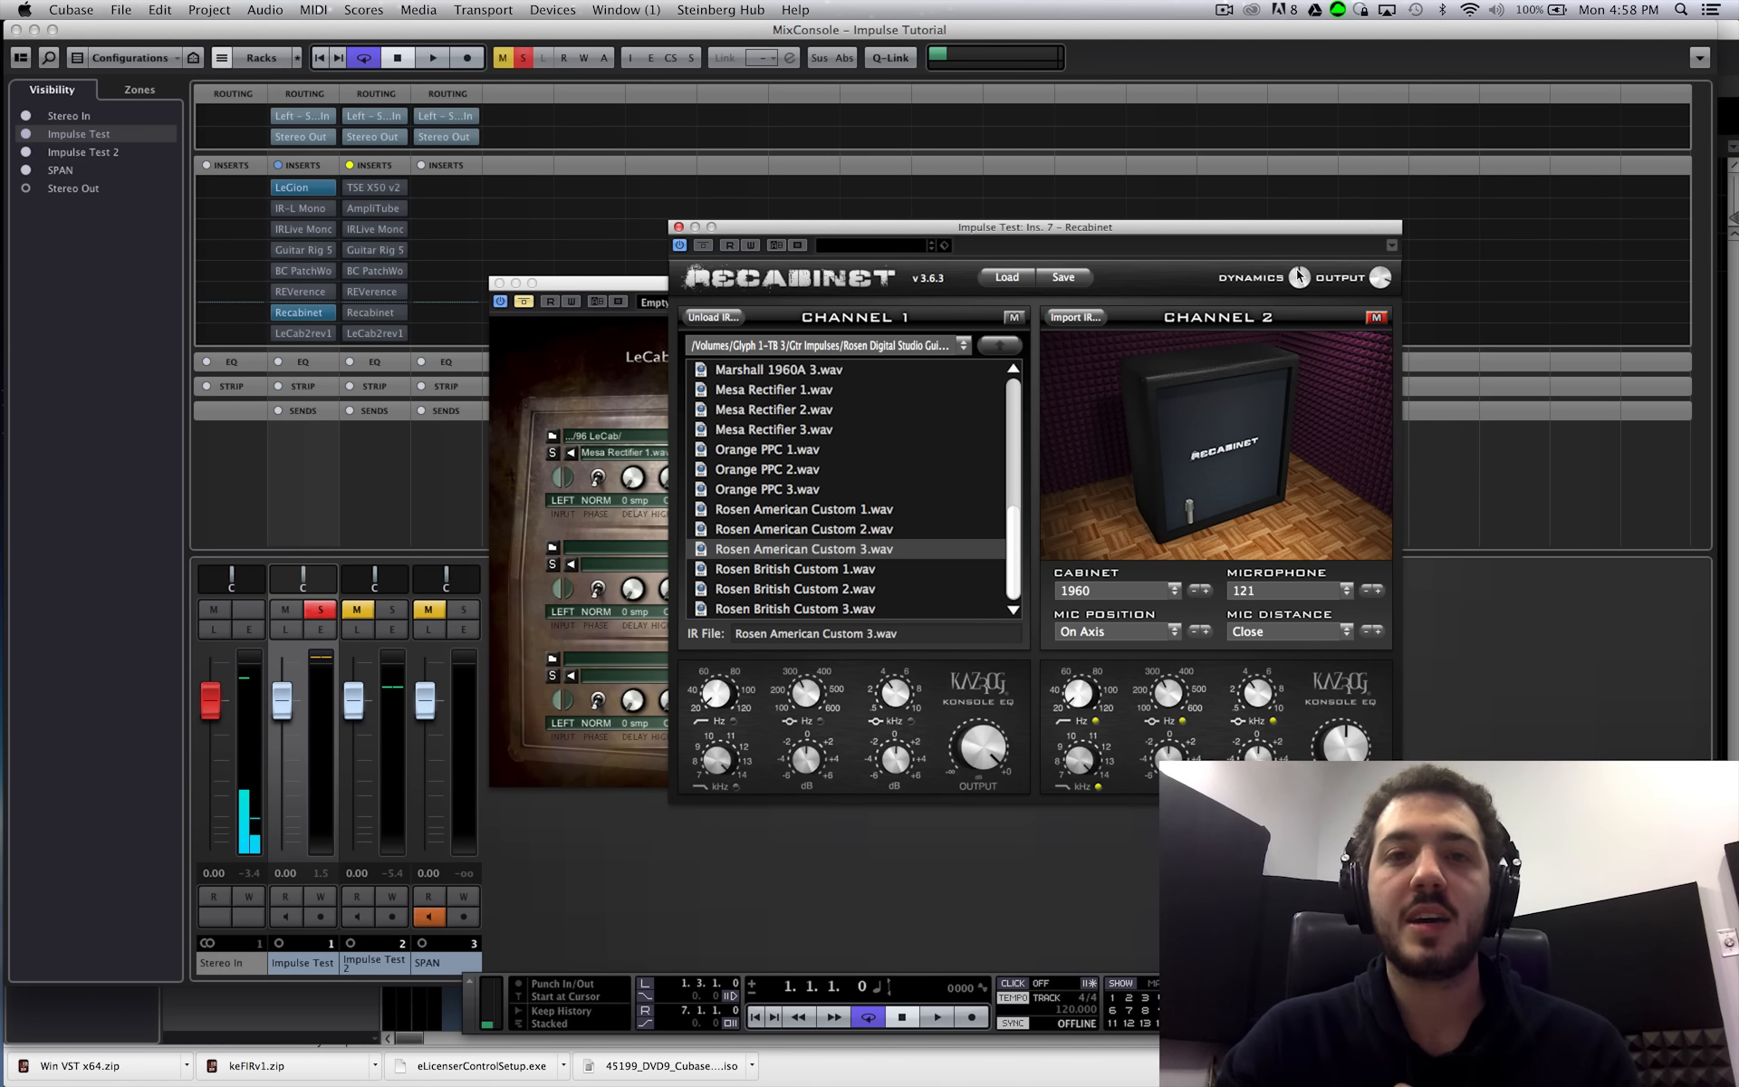
pyautogui.moveTo(1295, 270)
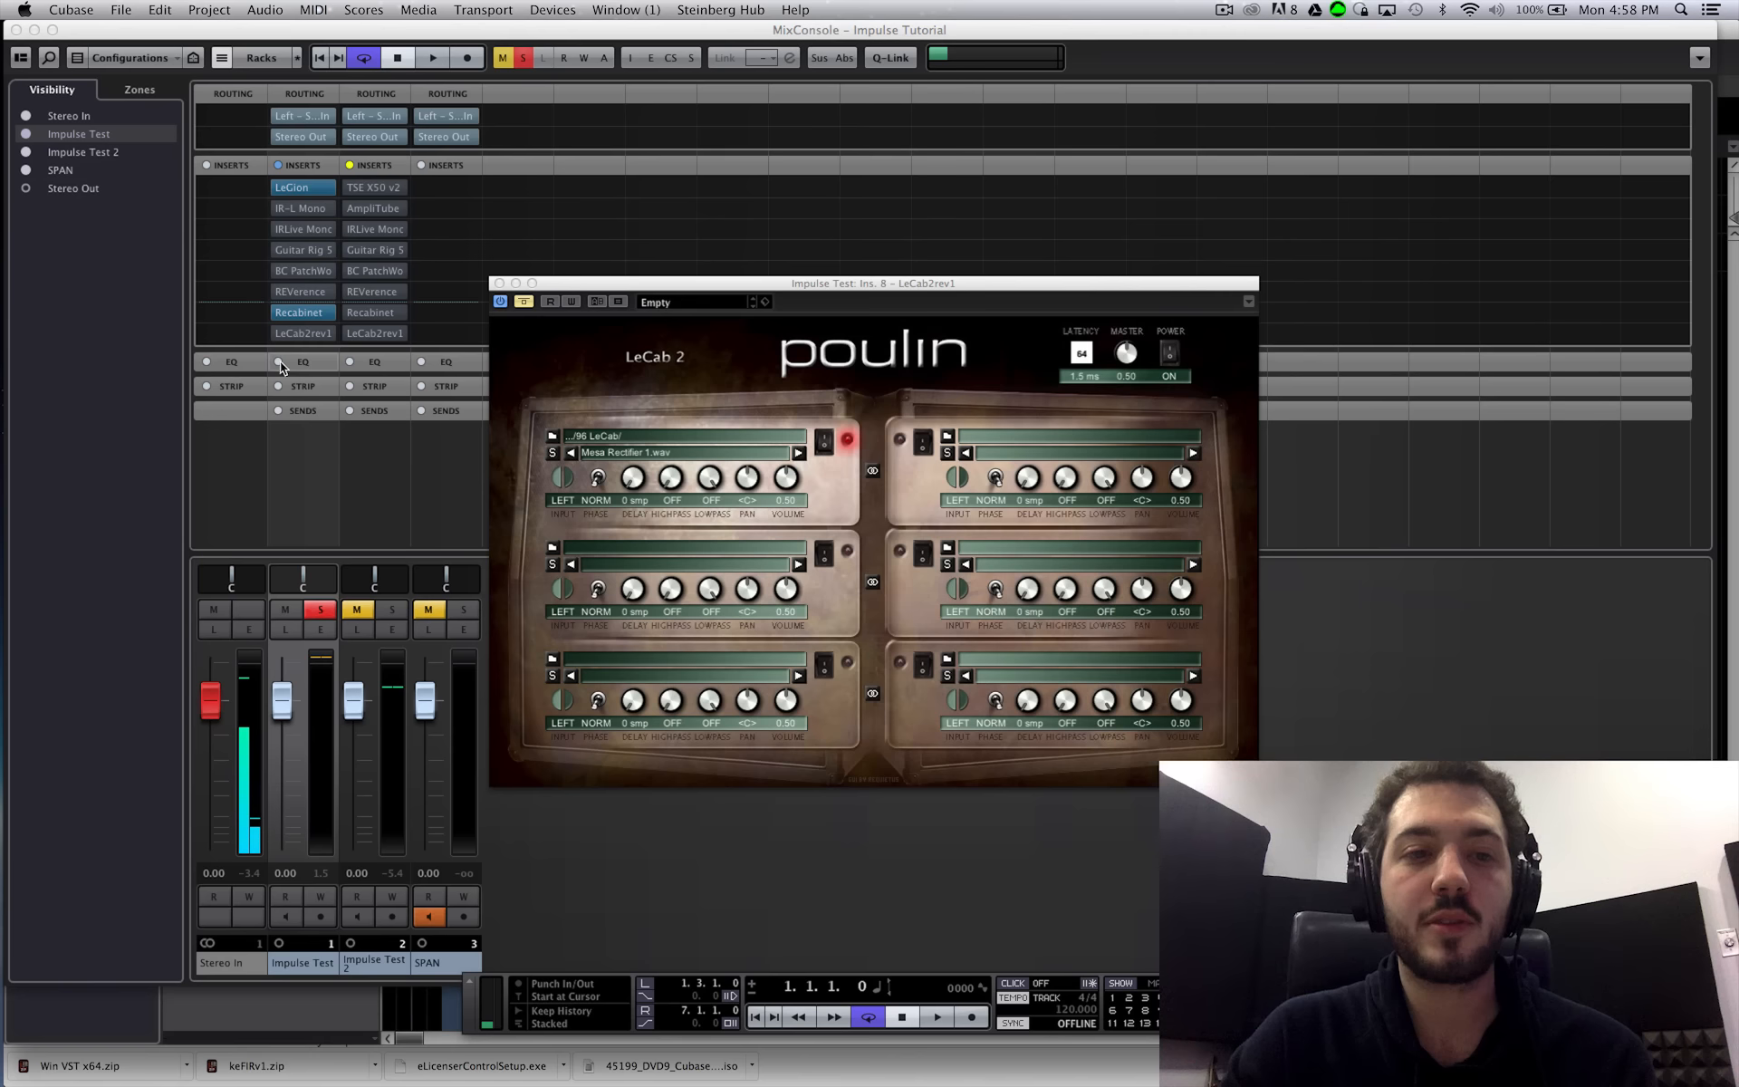
# - Bypass Recabinet, then enable and open the REVerence insert on the Impulse Test channel
pyautogui.click(277, 307)
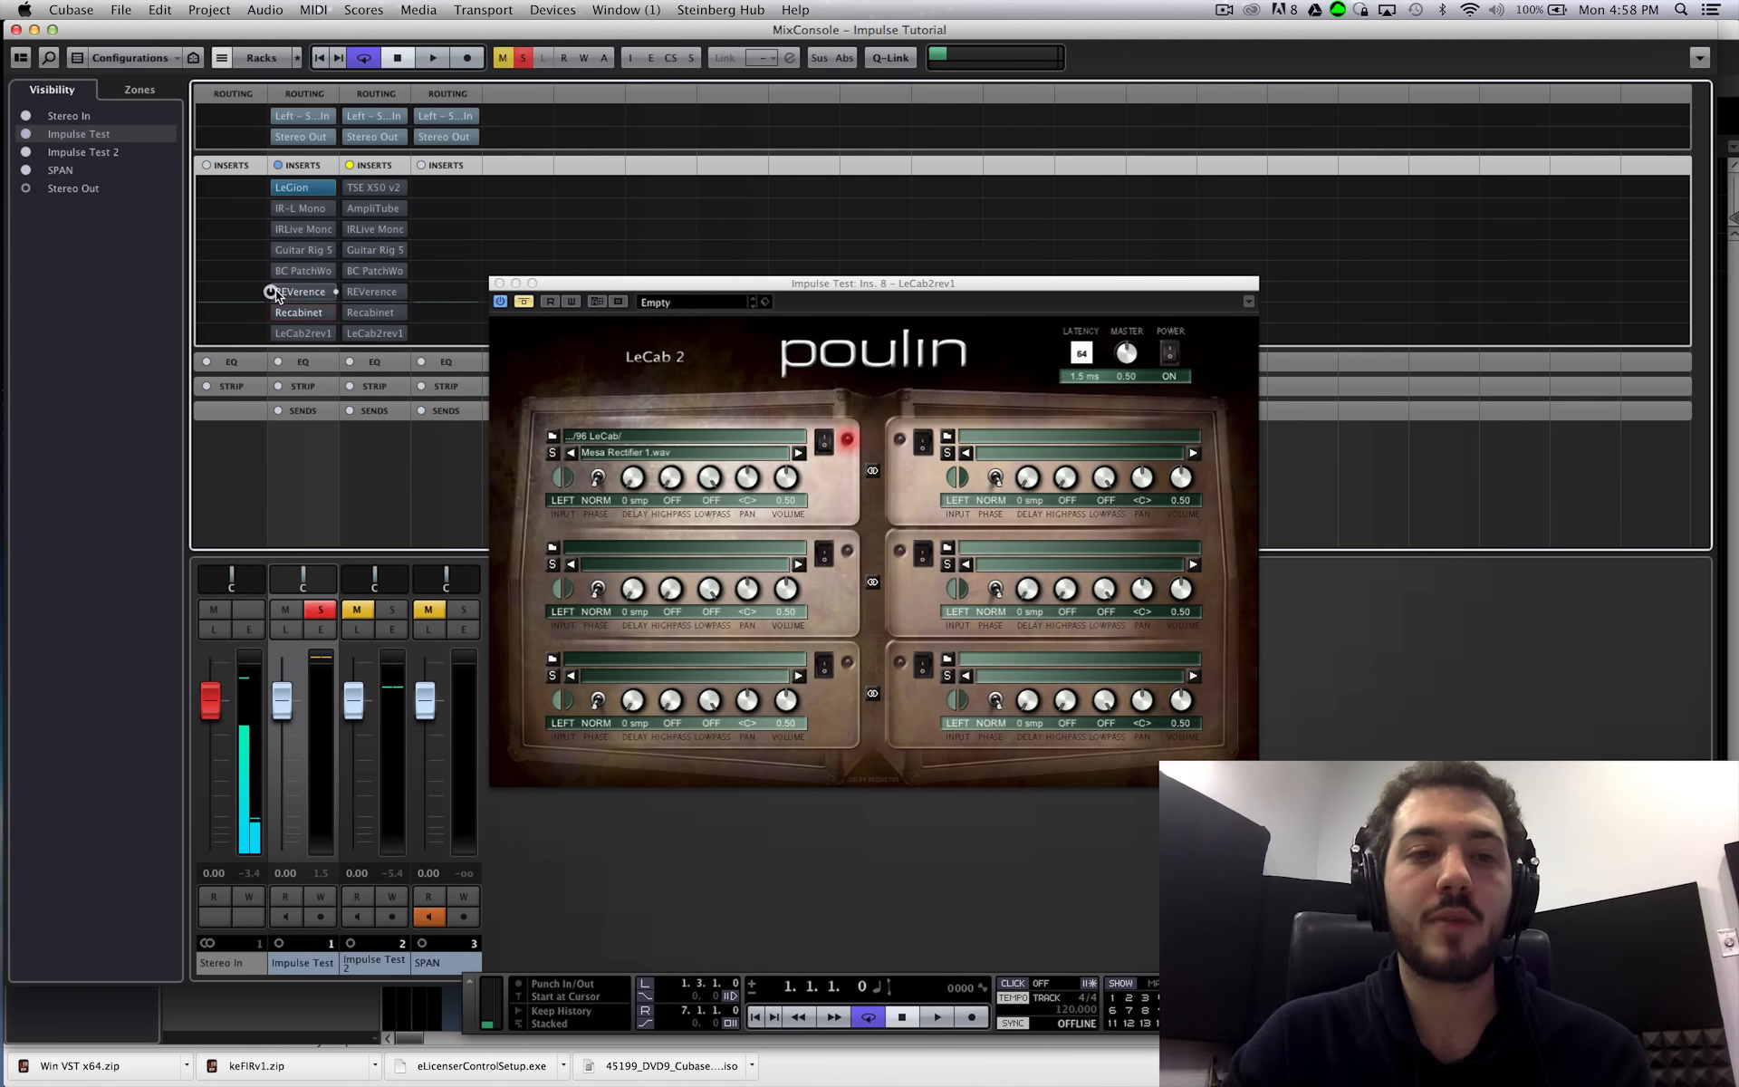
pyautogui.click(299, 293)
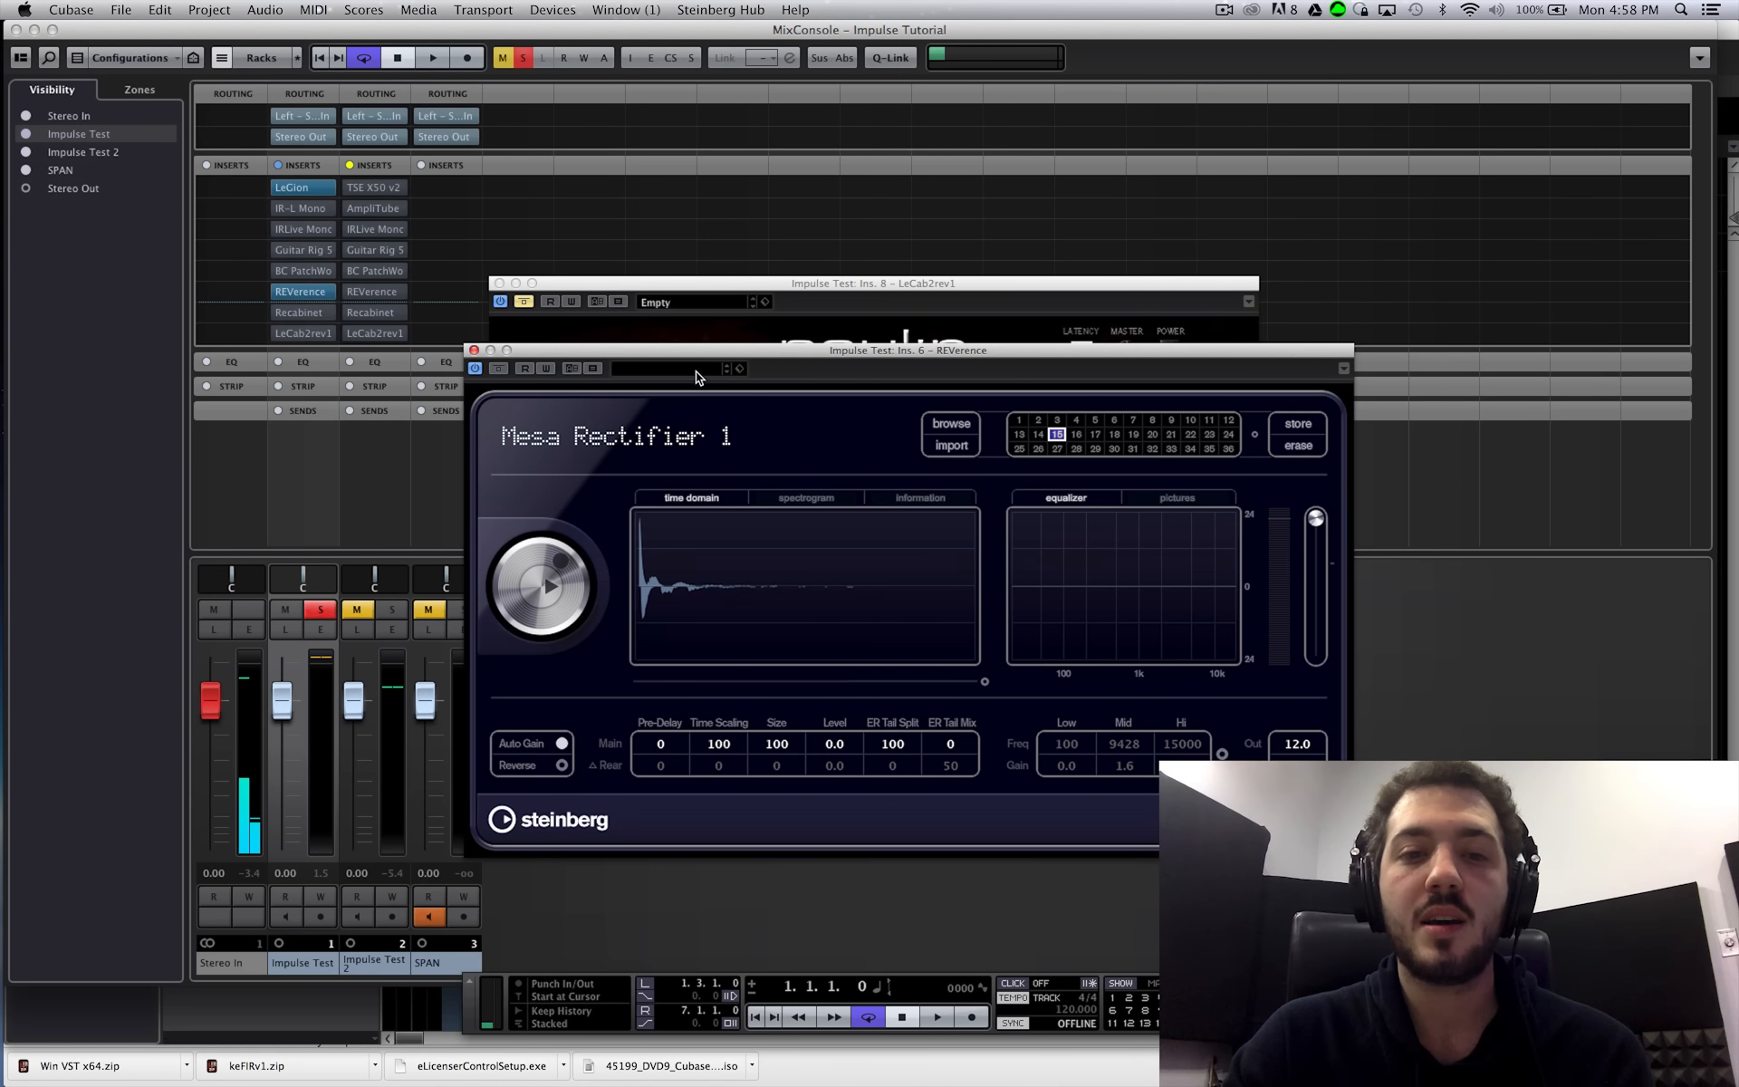
pyautogui.moveTo(712, 350); pyautogui.dragTo(740, 321)
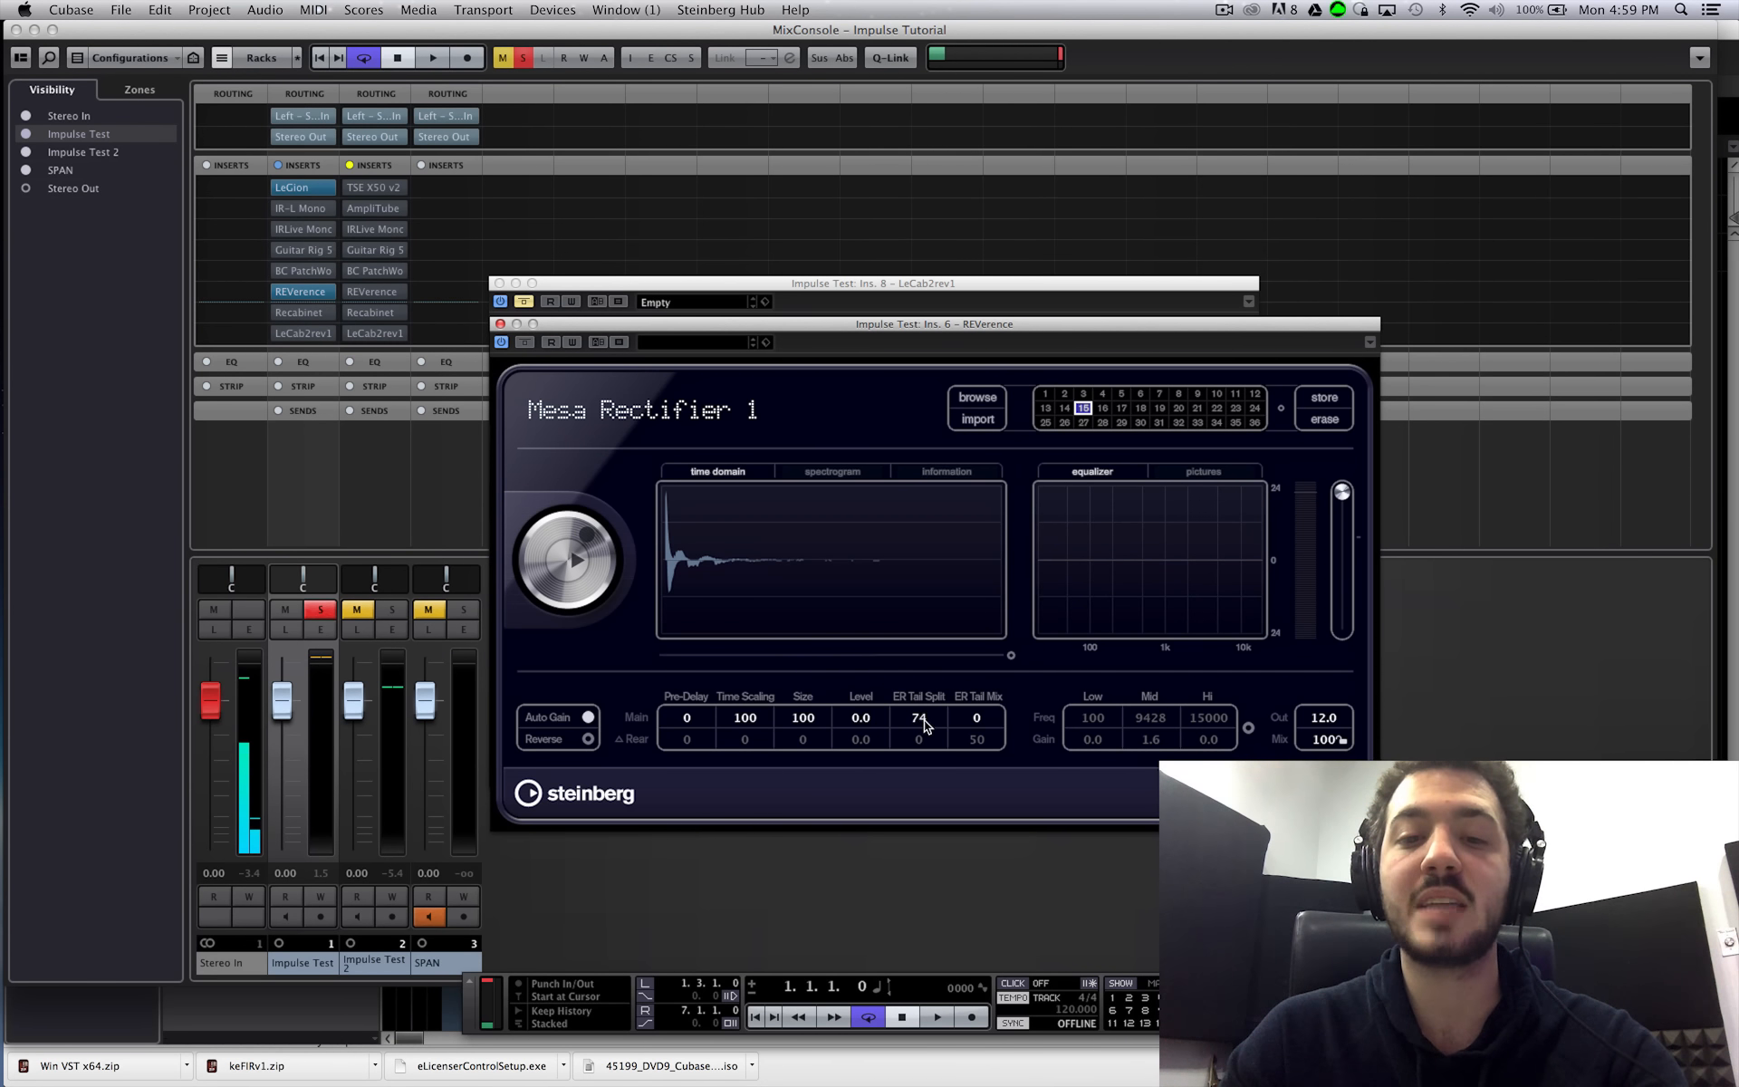
# - Lower REVerence's ER Tail Split to 2 and raise it gradually back to 100 while the loop plays
pyautogui.scroll(-15, 923, 720)
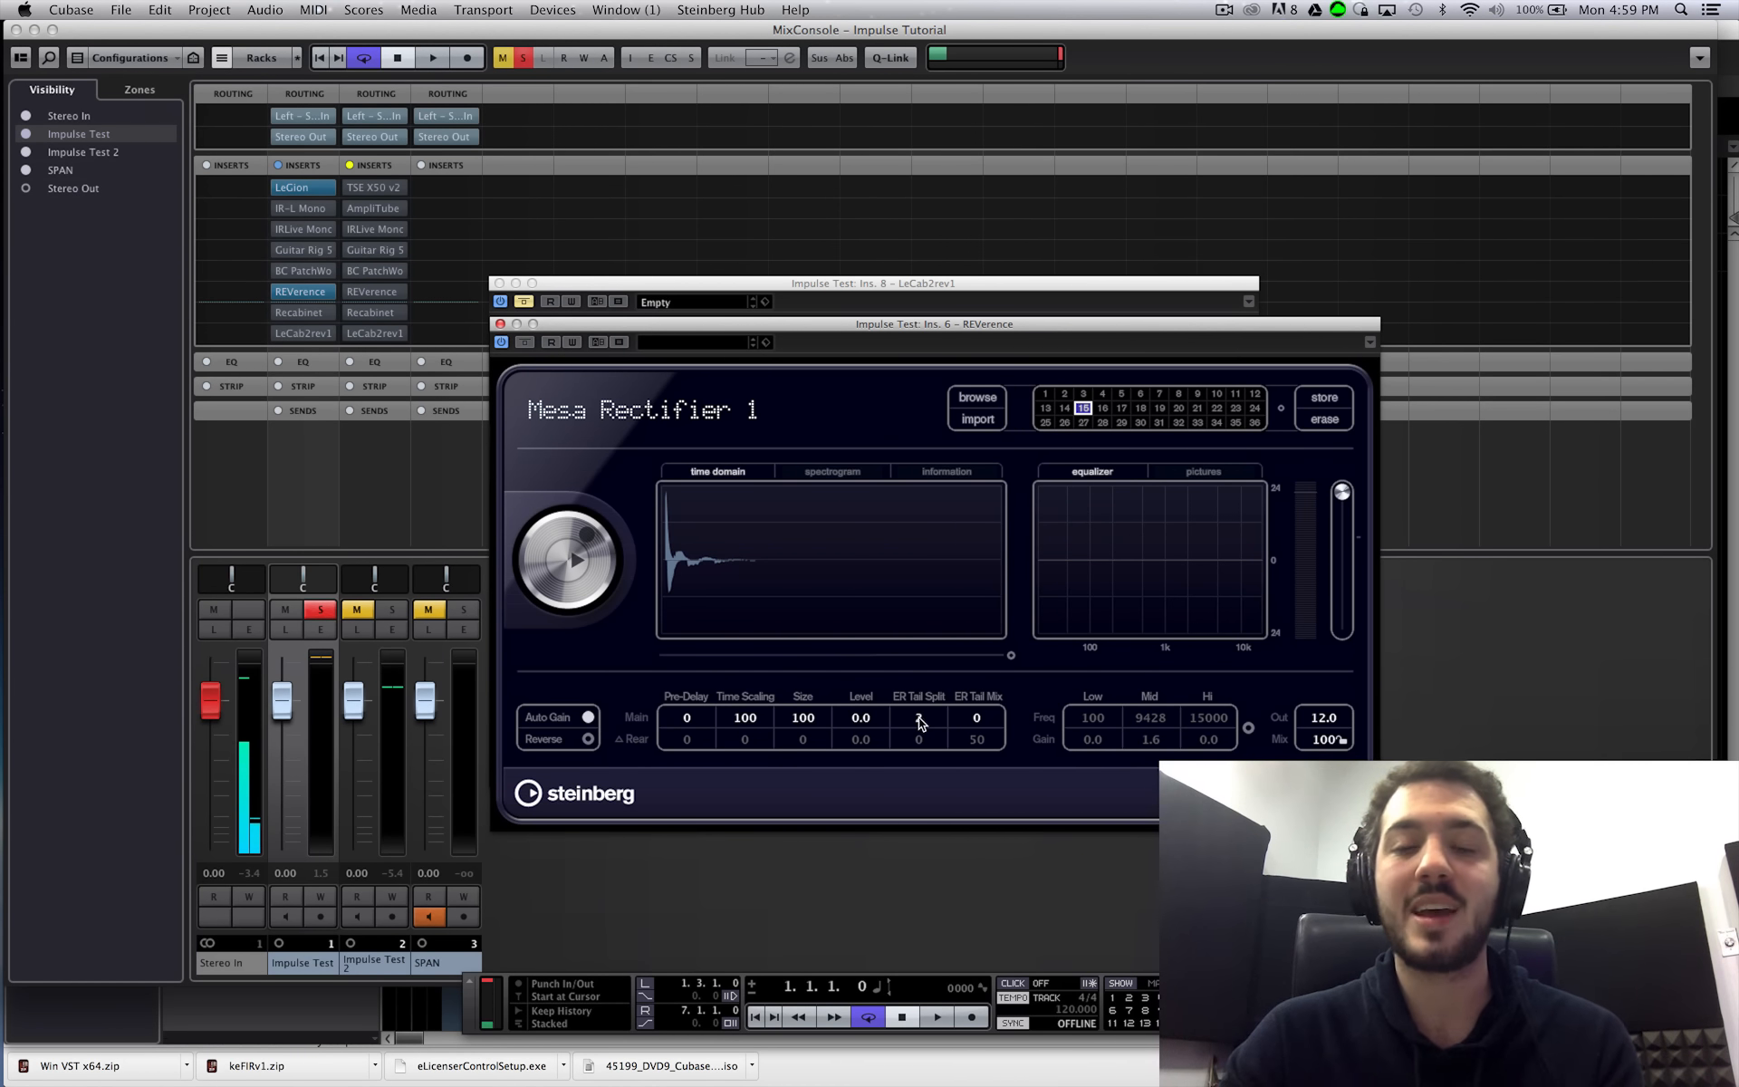
pyautogui.press('space')
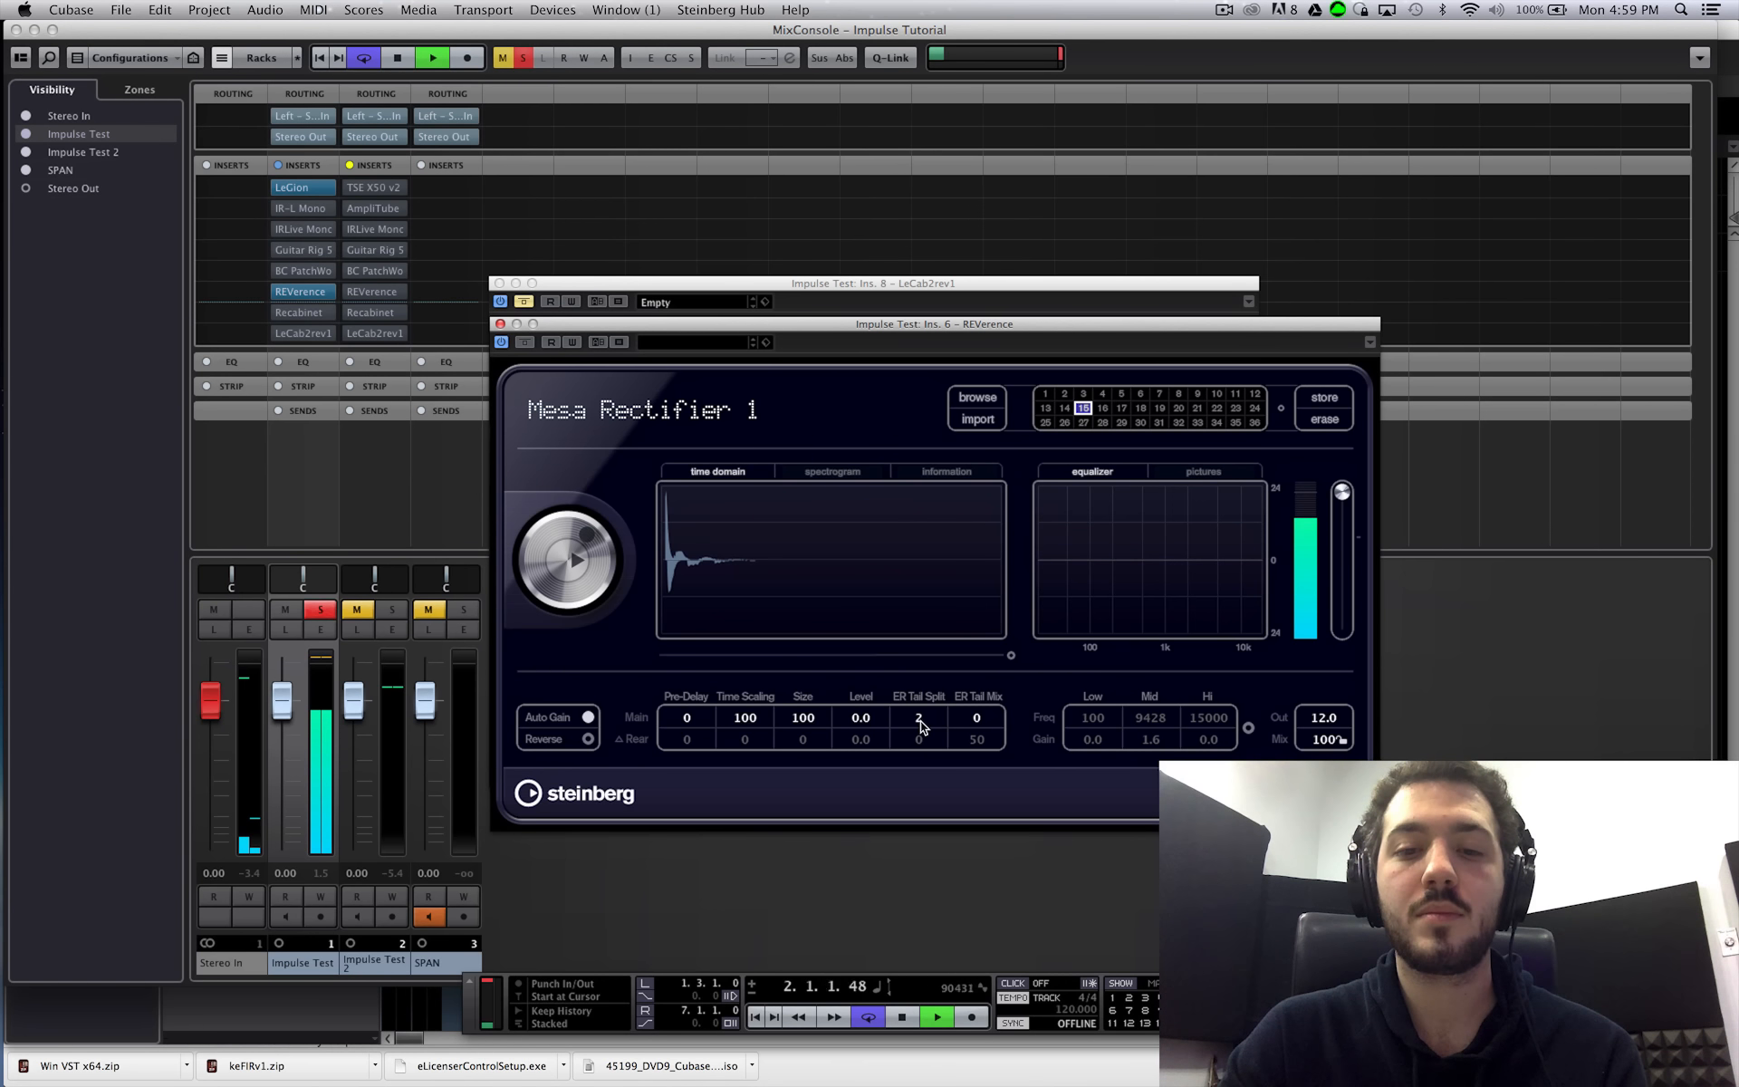
pyautogui.scroll(11, 920, 721)
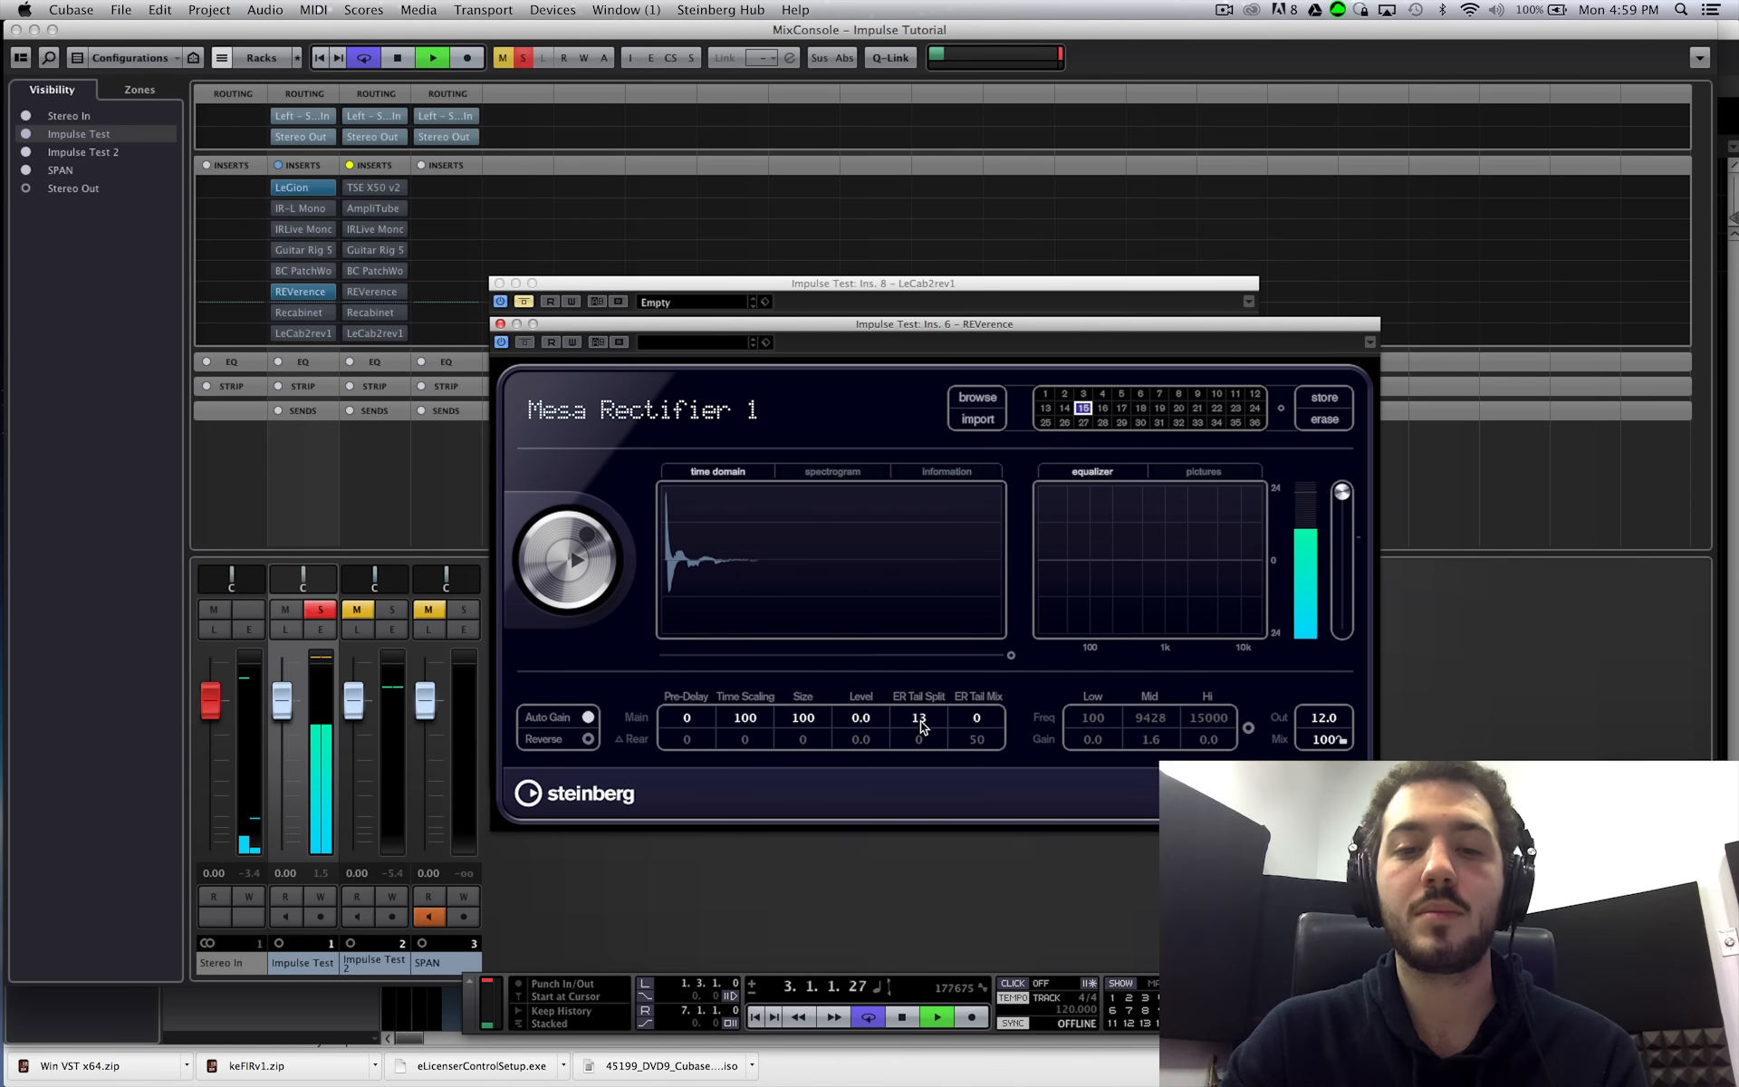
pyautogui.scroll(14, 920, 721)
pyautogui.scroll(7, 920, 721)
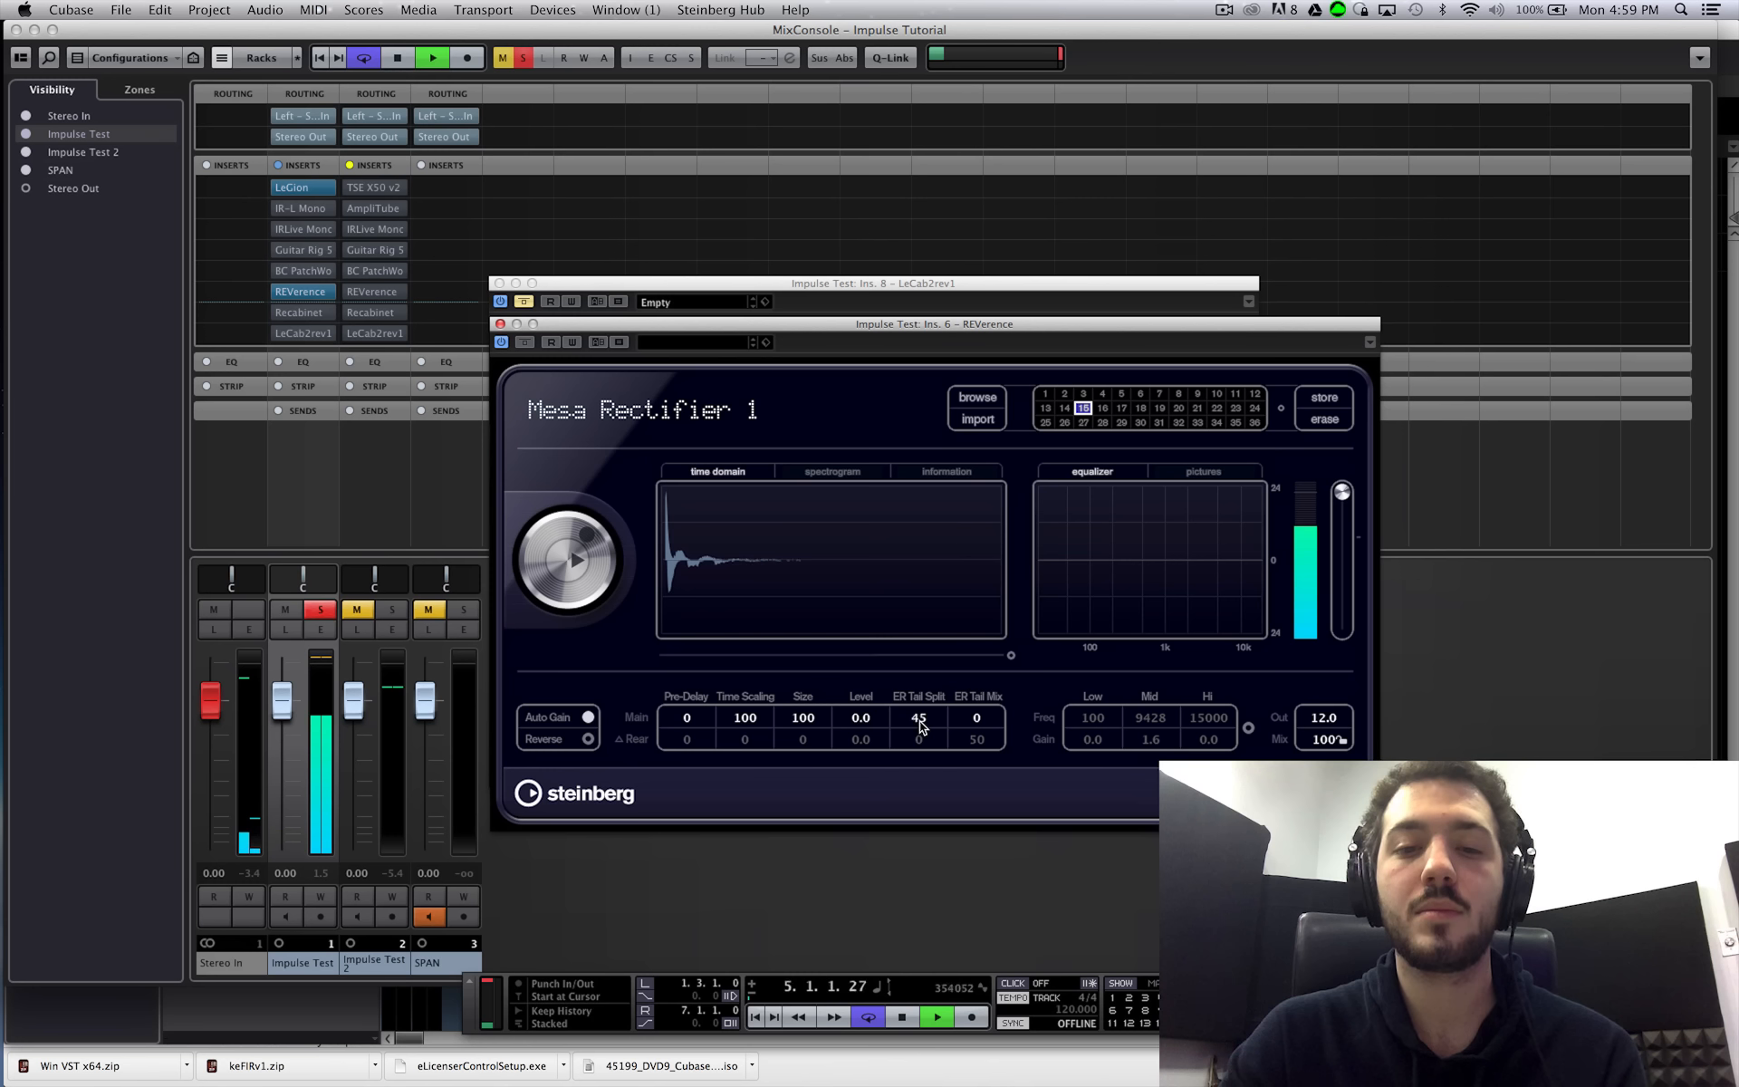
pyautogui.scroll(12, 920, 725)
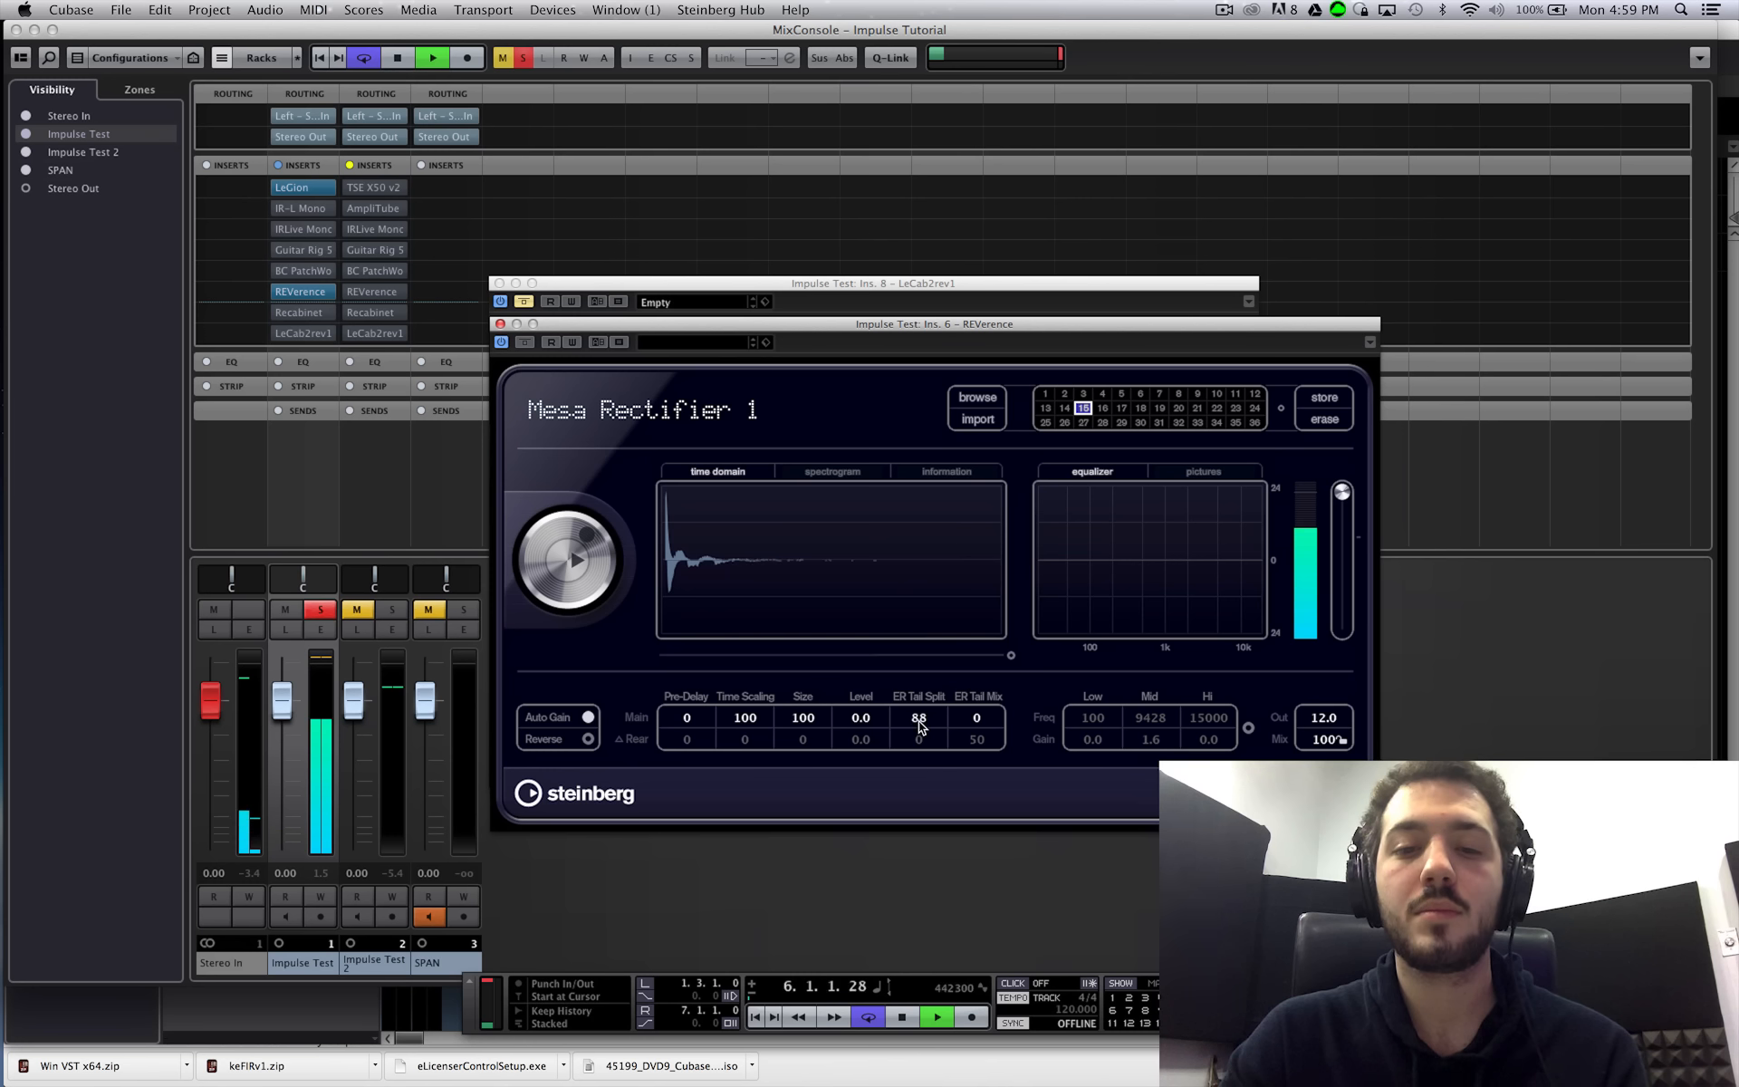
pyautogui.scroll(12, 920, 724)
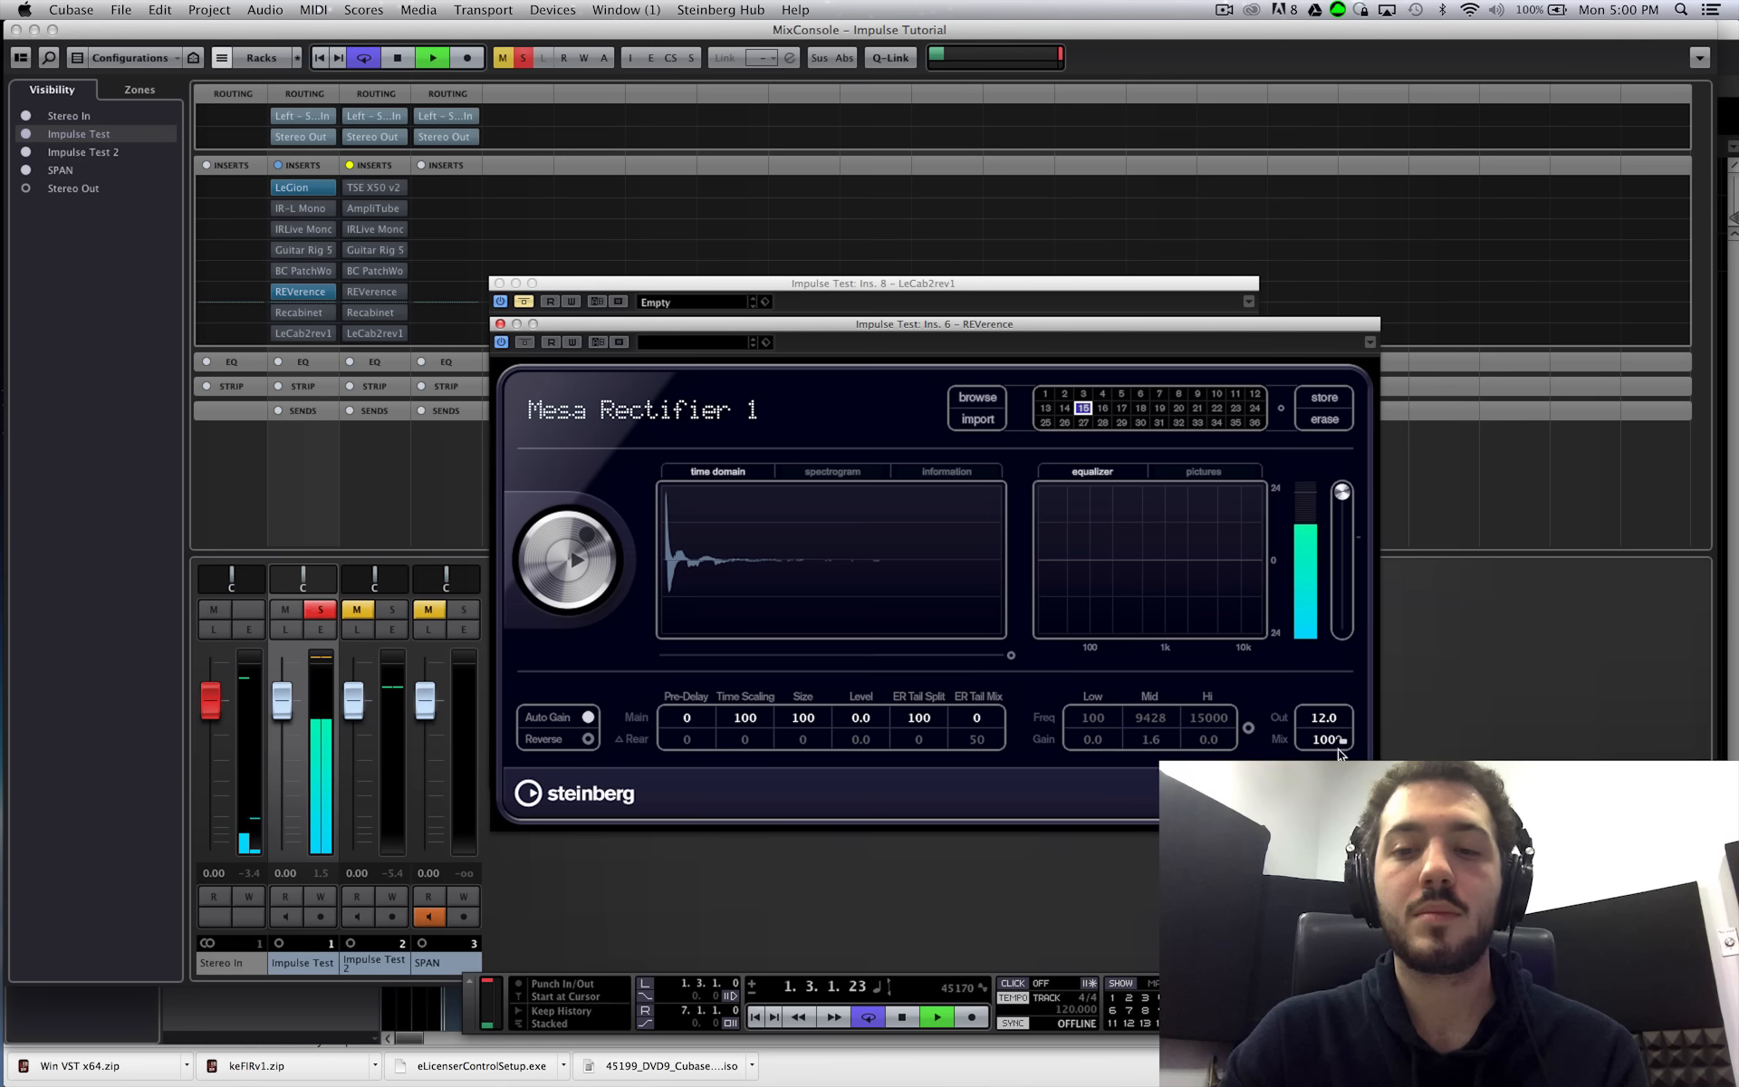
# - Restart the loop to audition the Mesa Rectifier 1 impulse in REVerence, and stop playback
pyautogui.press('space')
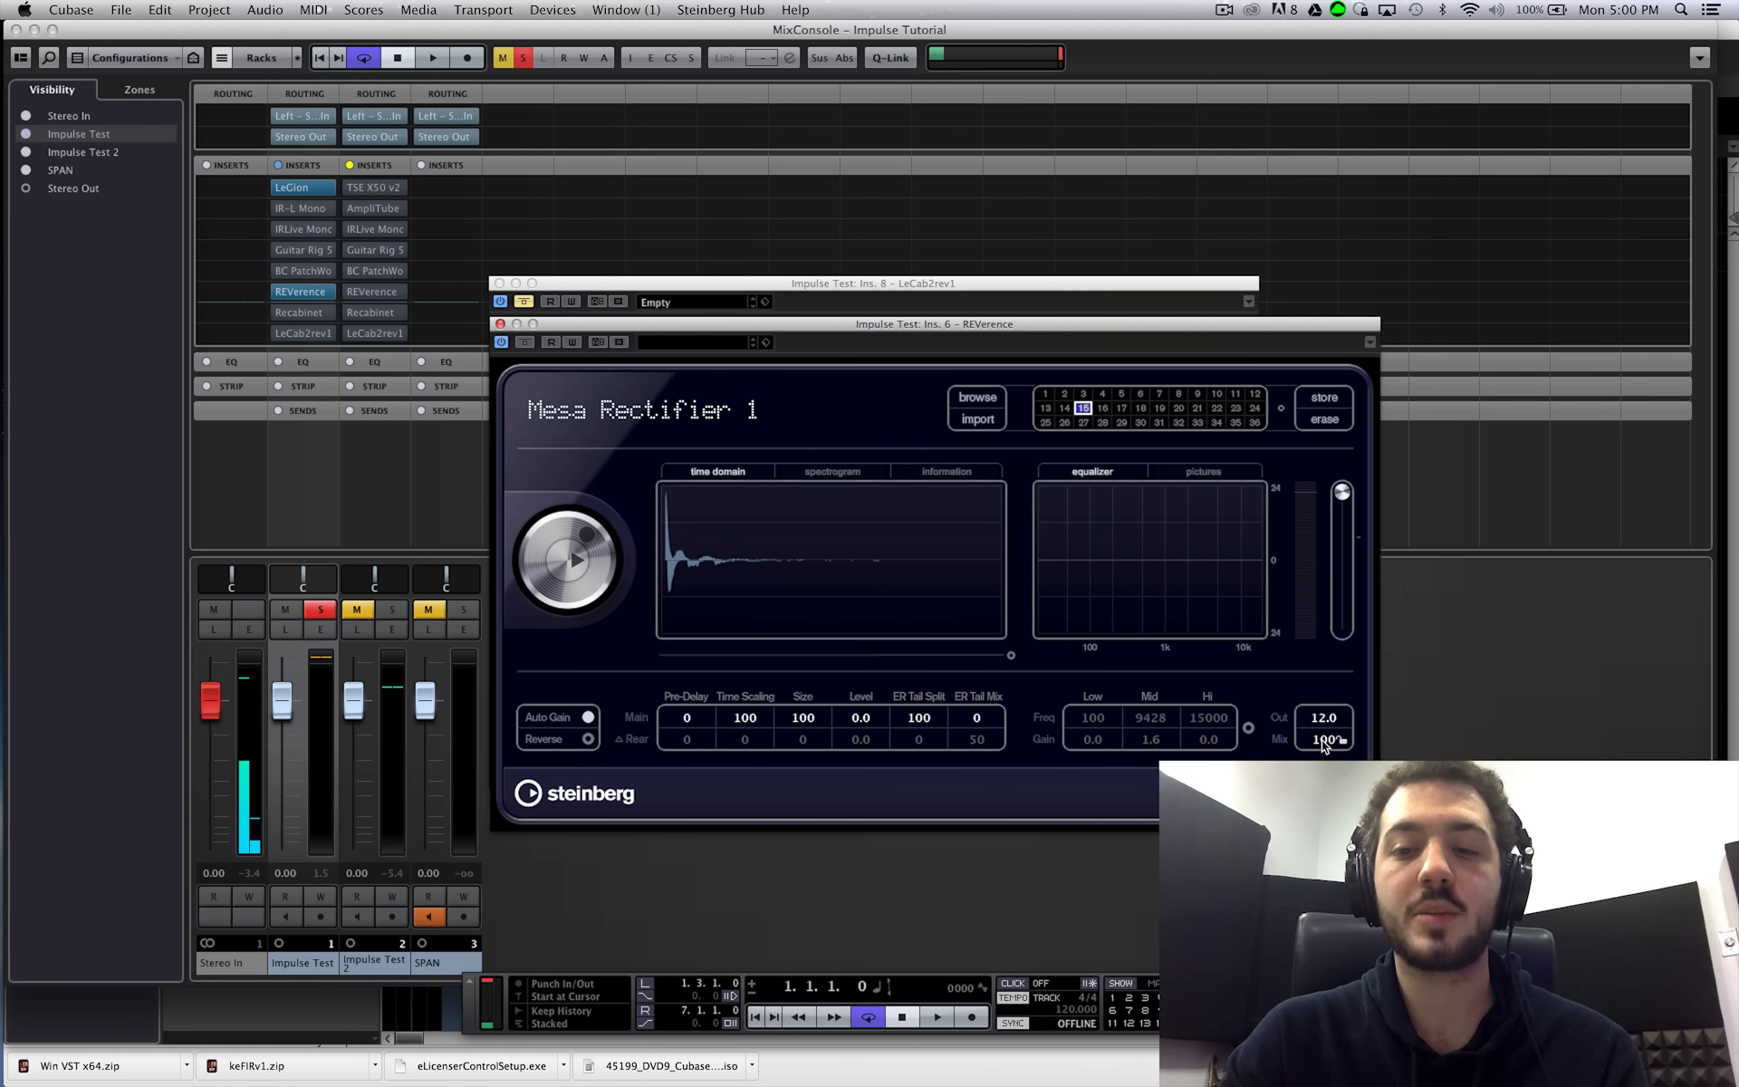
pyautogui.press('space')
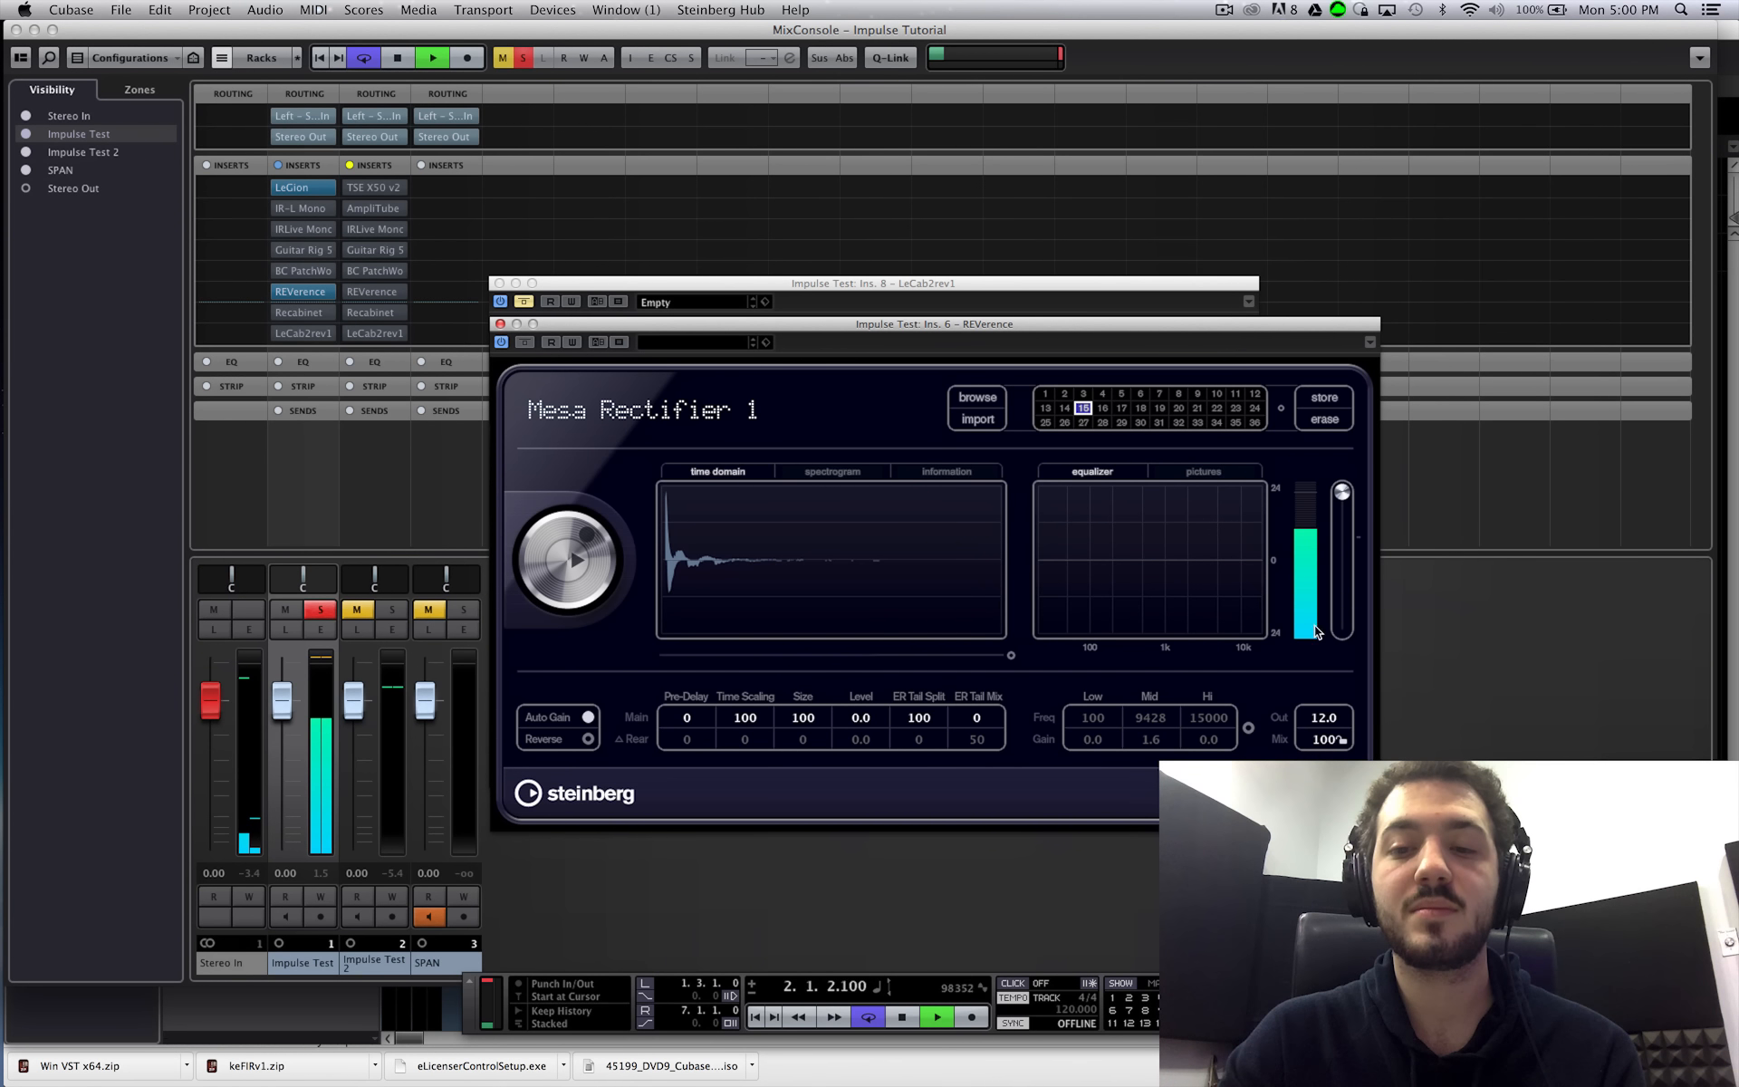
pyautogui.press('space')
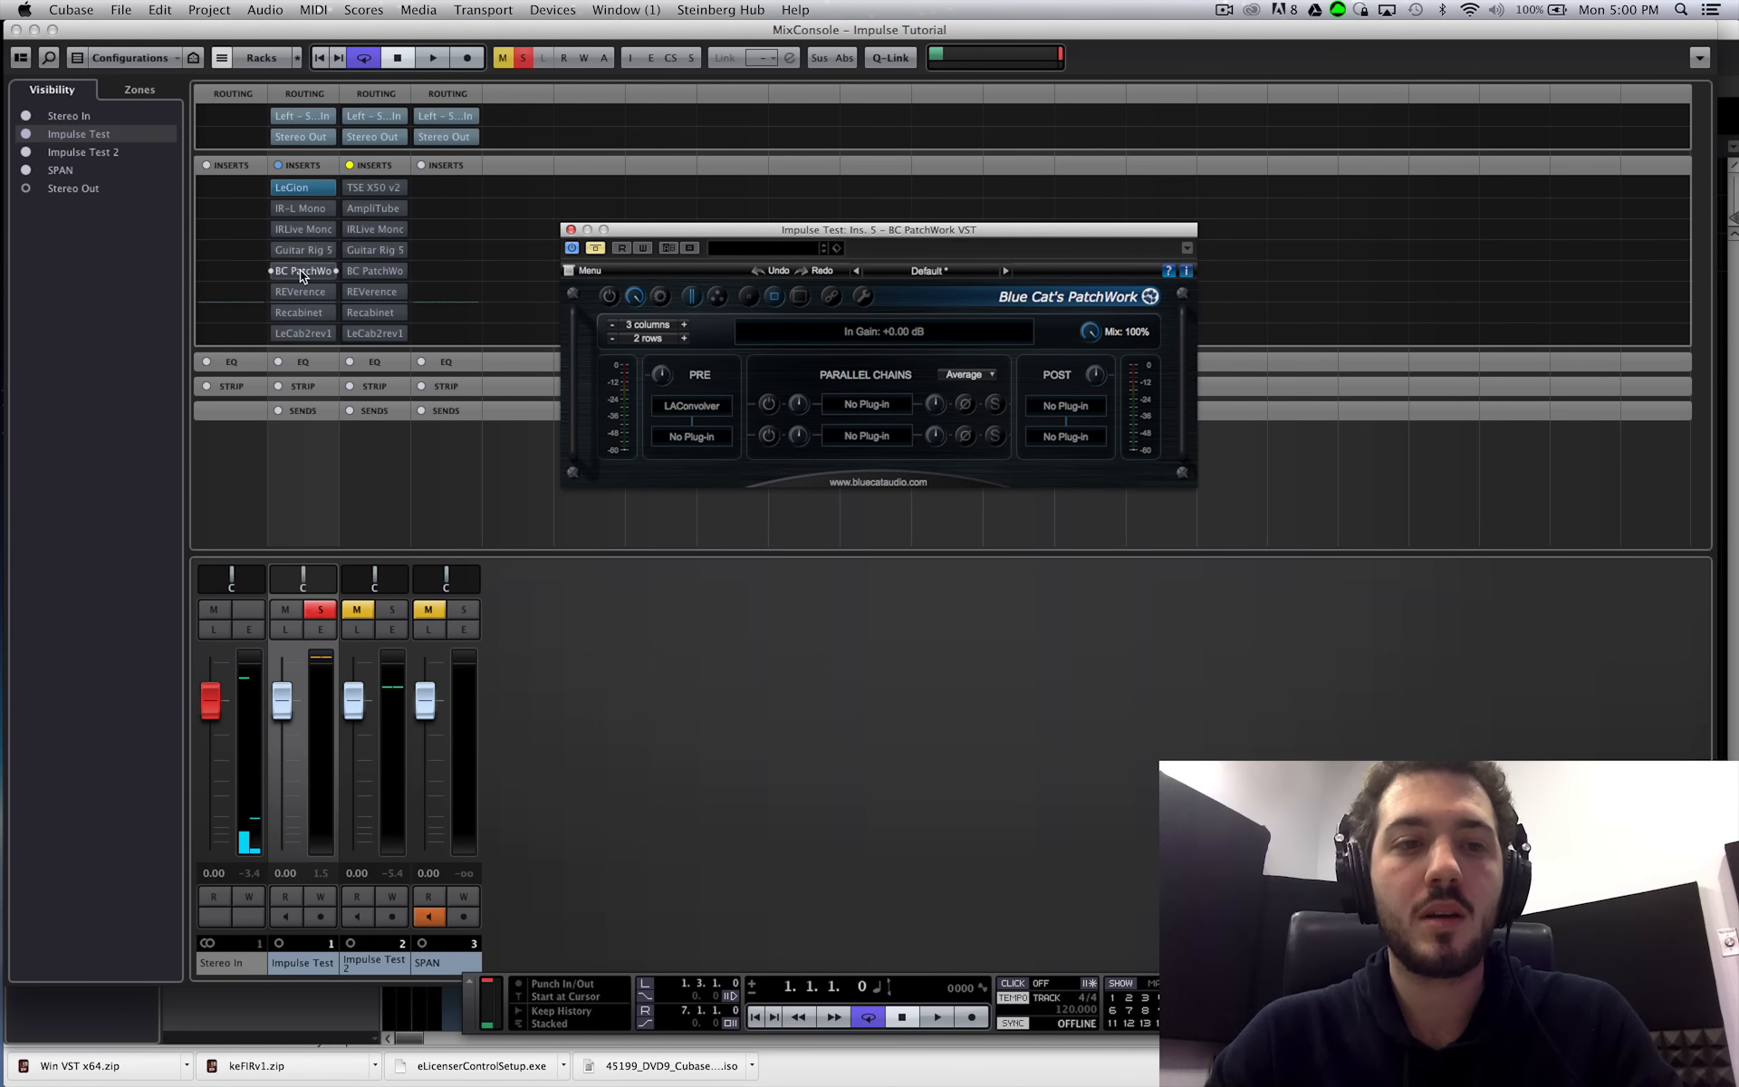
# - Open the BC PatchWork insert on the Impulse Test channel and show the editor of its LAConvolver pre plug-in
pyautogui.click(300, 270)
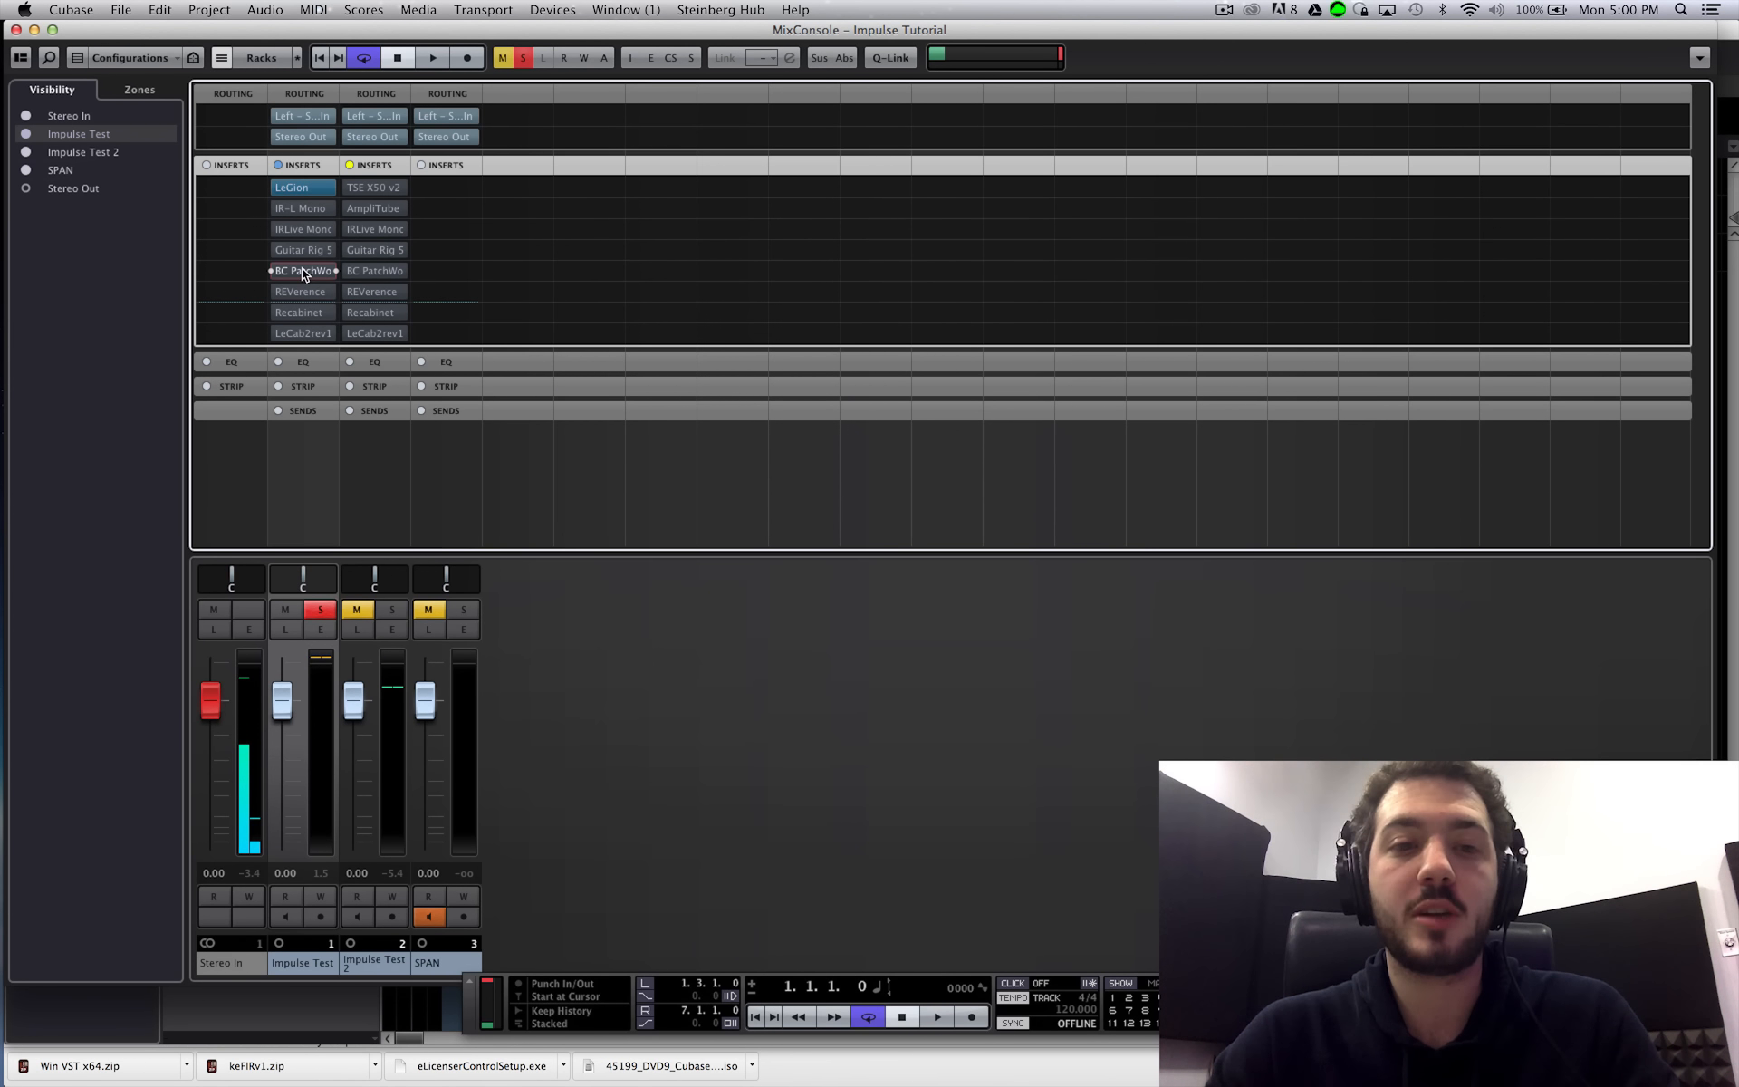
pyautogui.click(301, 271)
pyautogui.moveTo(715, 412)
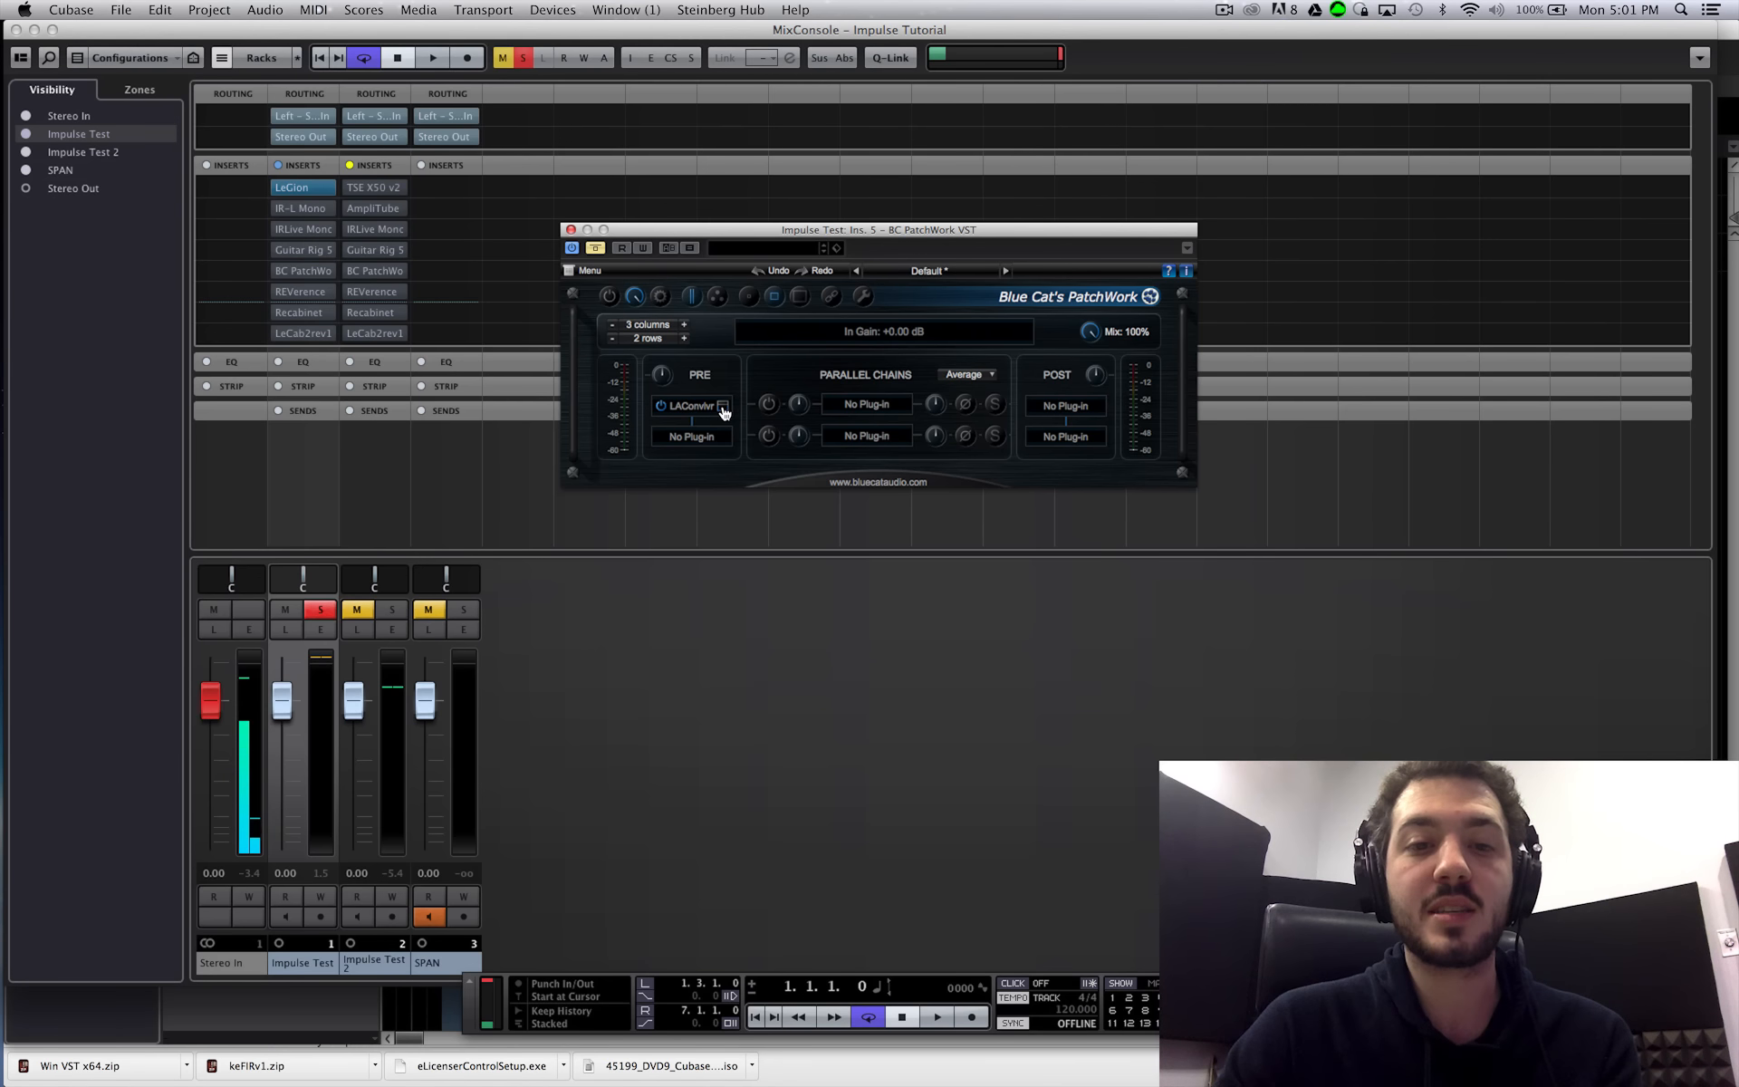
pyautogui.click(722, 406)
pyautogui.moveTo(734, 497)
pyautogui.mouseDown()
pyautogui.moveTo(699, 492)
pyautogui.moveTo(713, 492)
pyautogui.mouseUp()
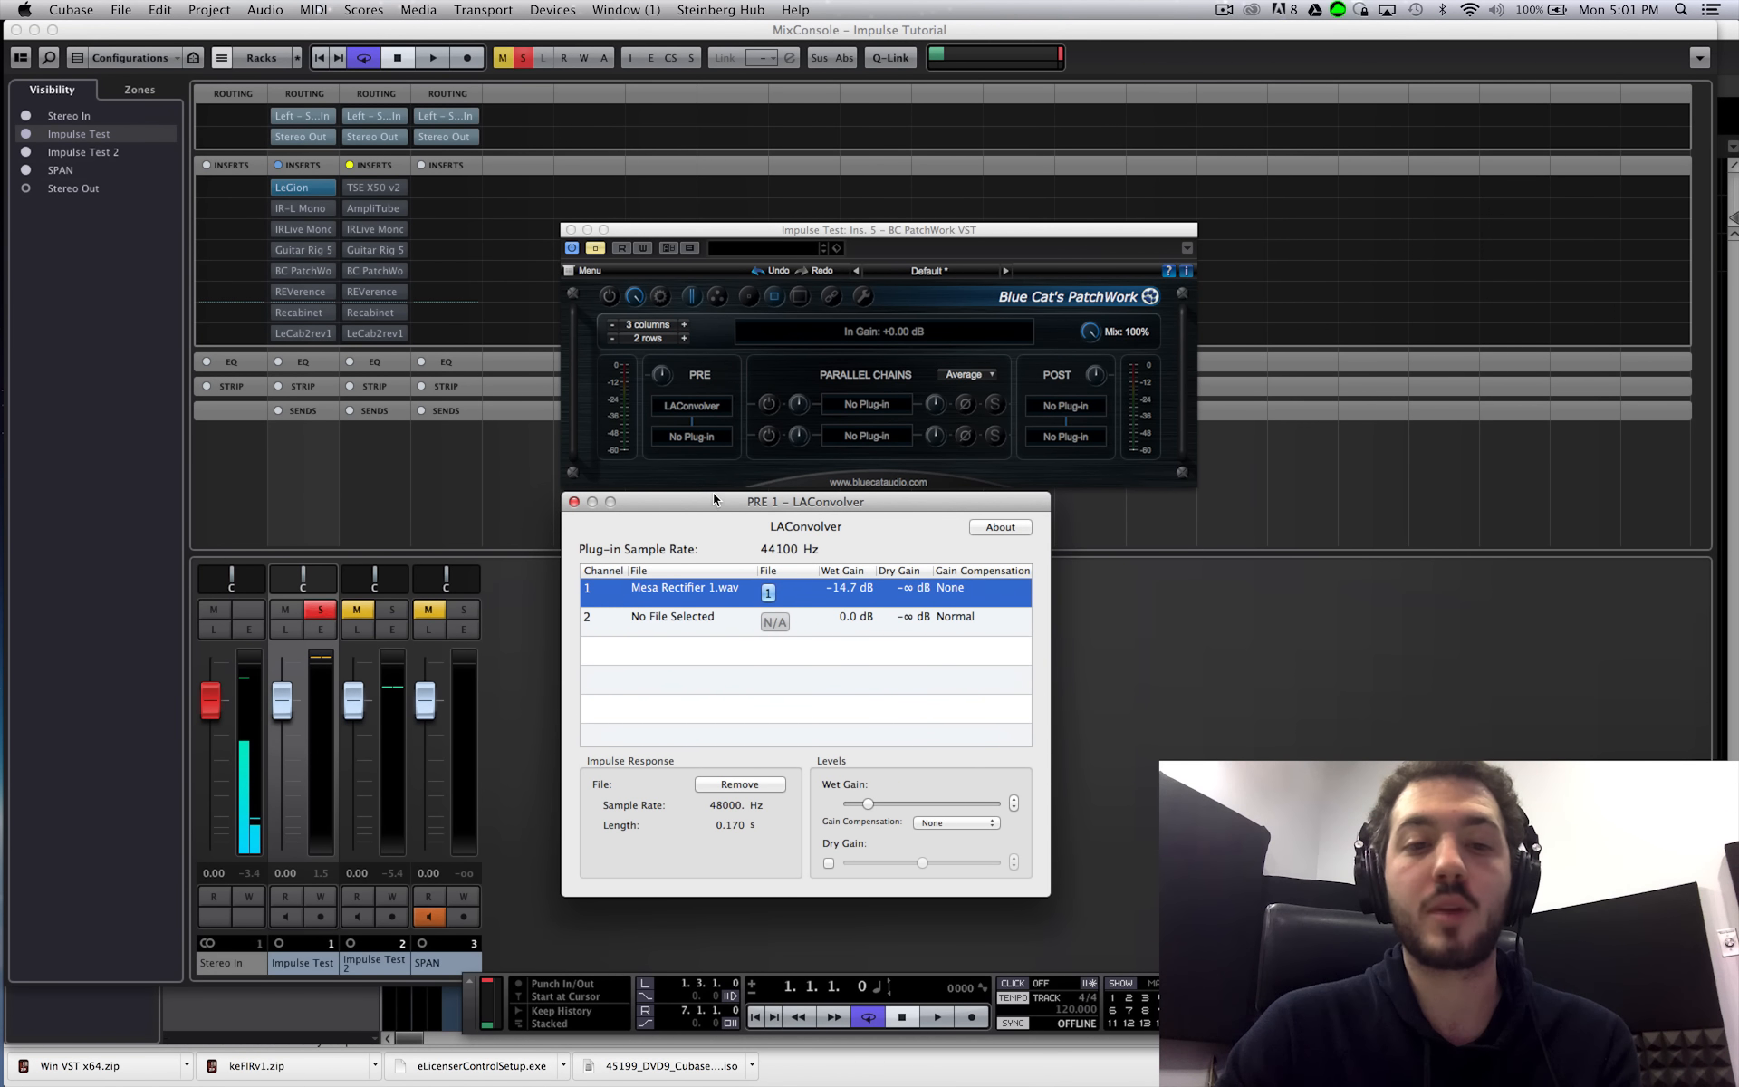
# - Replace the impulse on LAConvolver's channel 1 with Mesa Rectifier 1.wav from the 96 LeCab folder
pyautogui.doubleClick(679, 586)
pyautogui.click(768, 593)
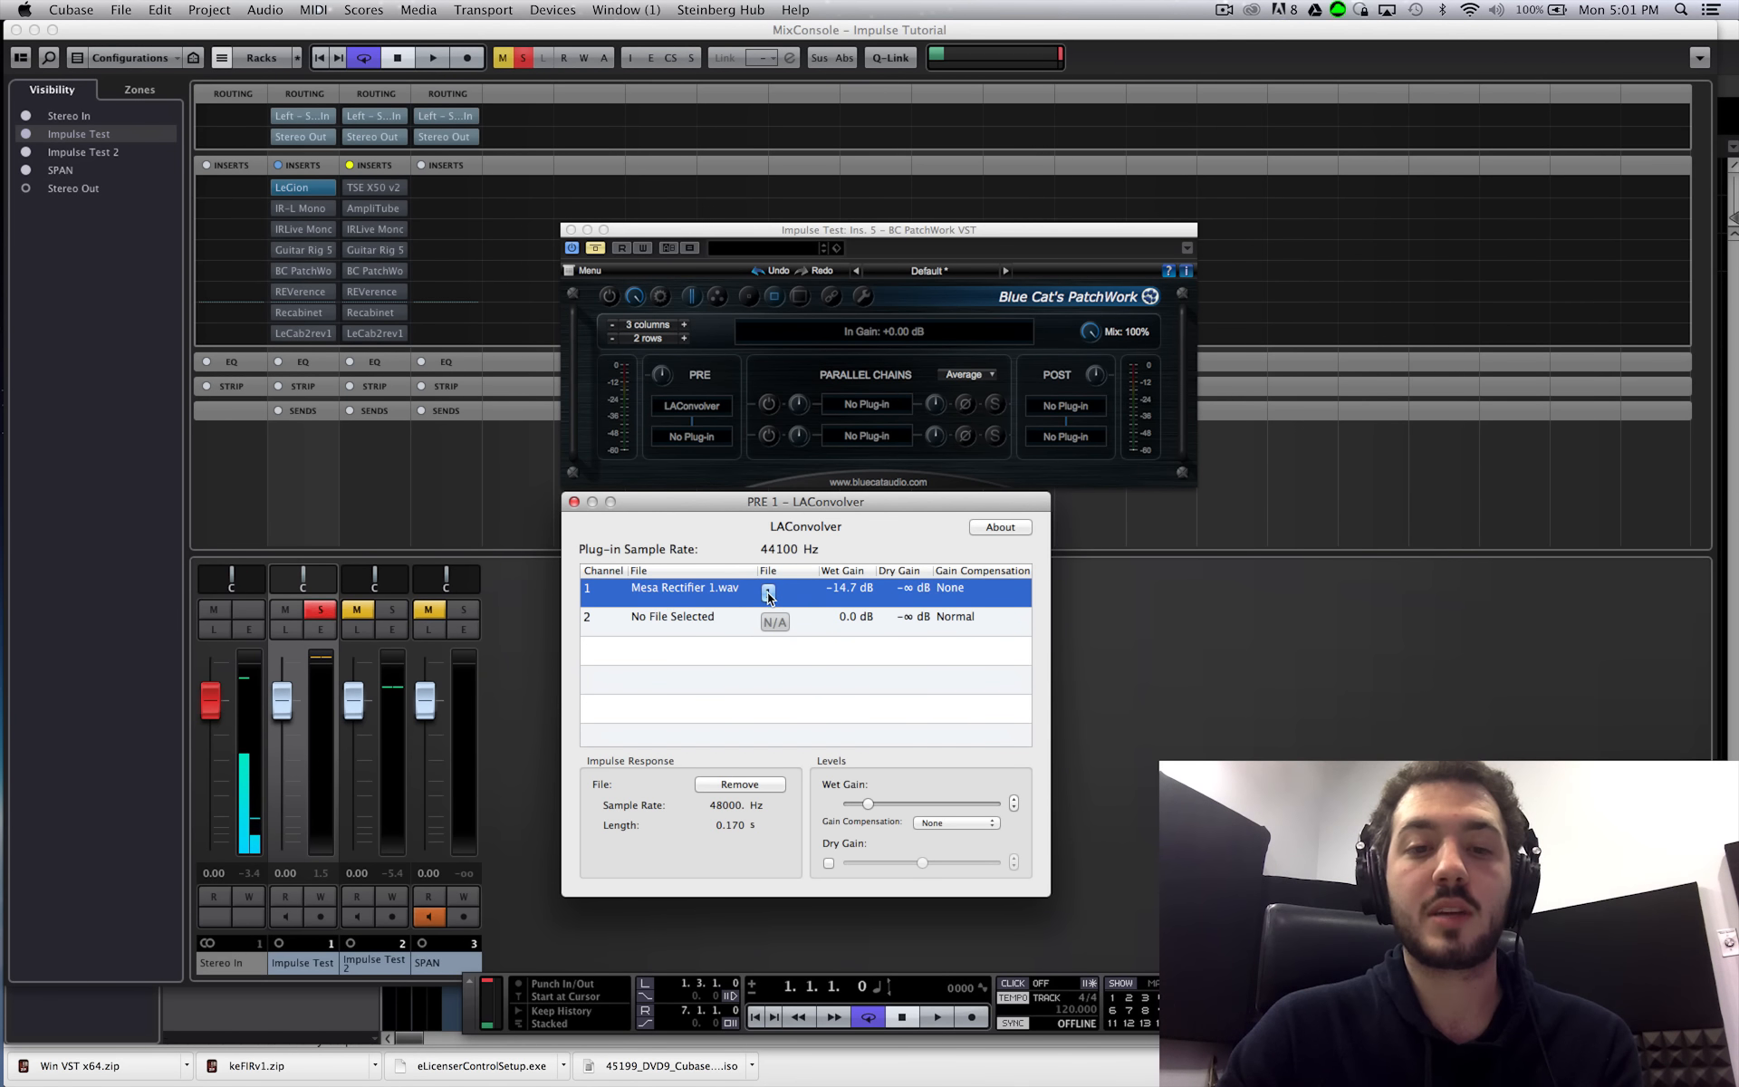
pyautogui.click(774, 623)
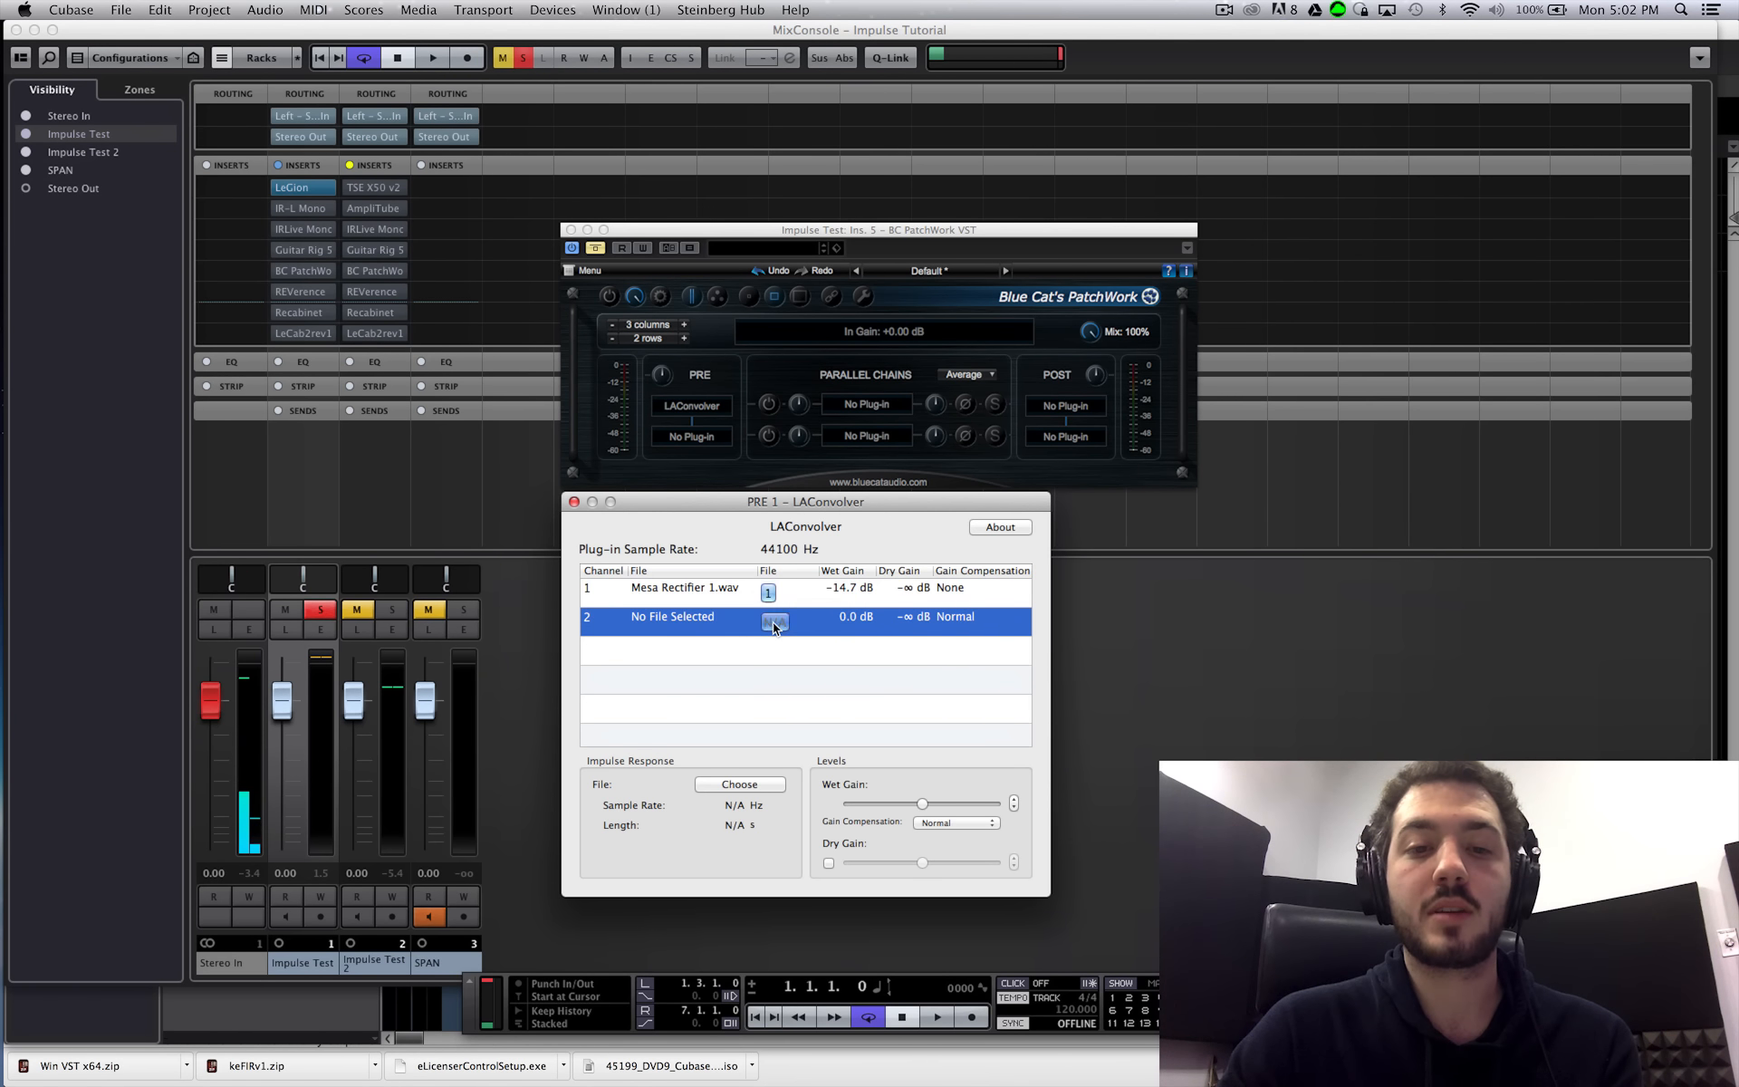
pyautogui.click(747, 590)
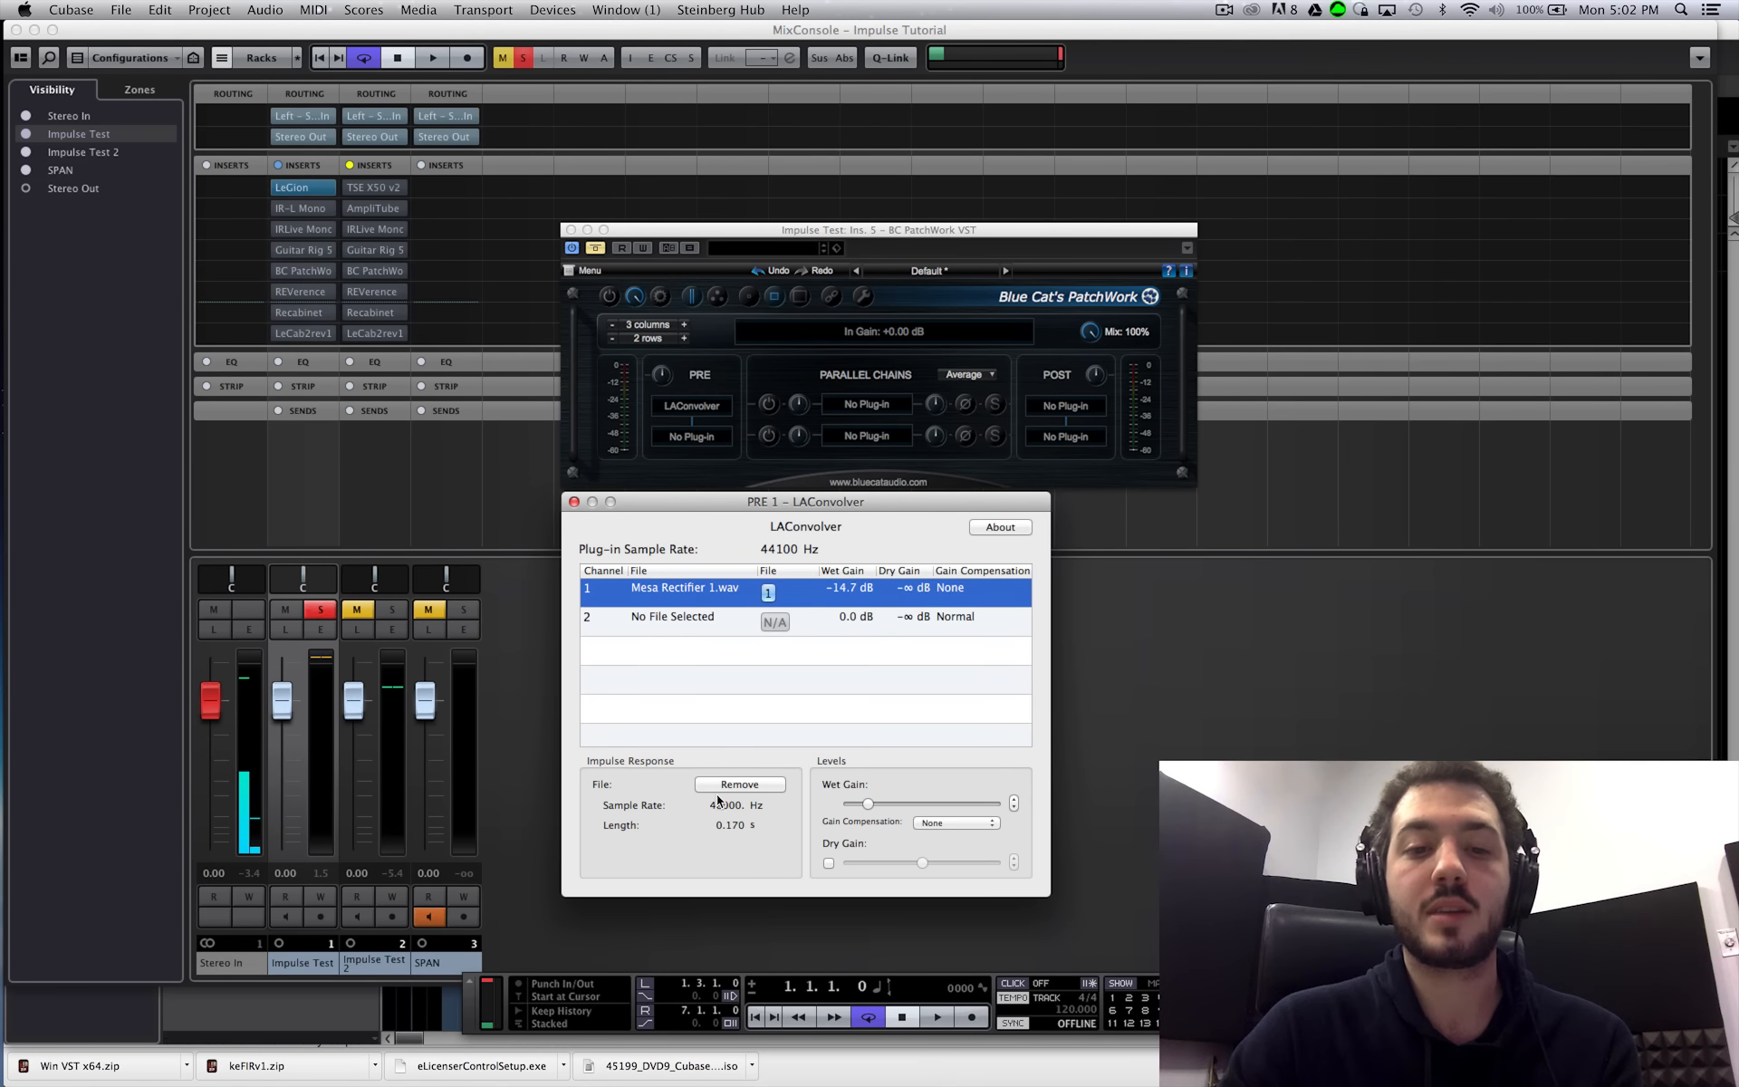
pyautogui.click(724, 785)
pyautogui.click(732, 788)
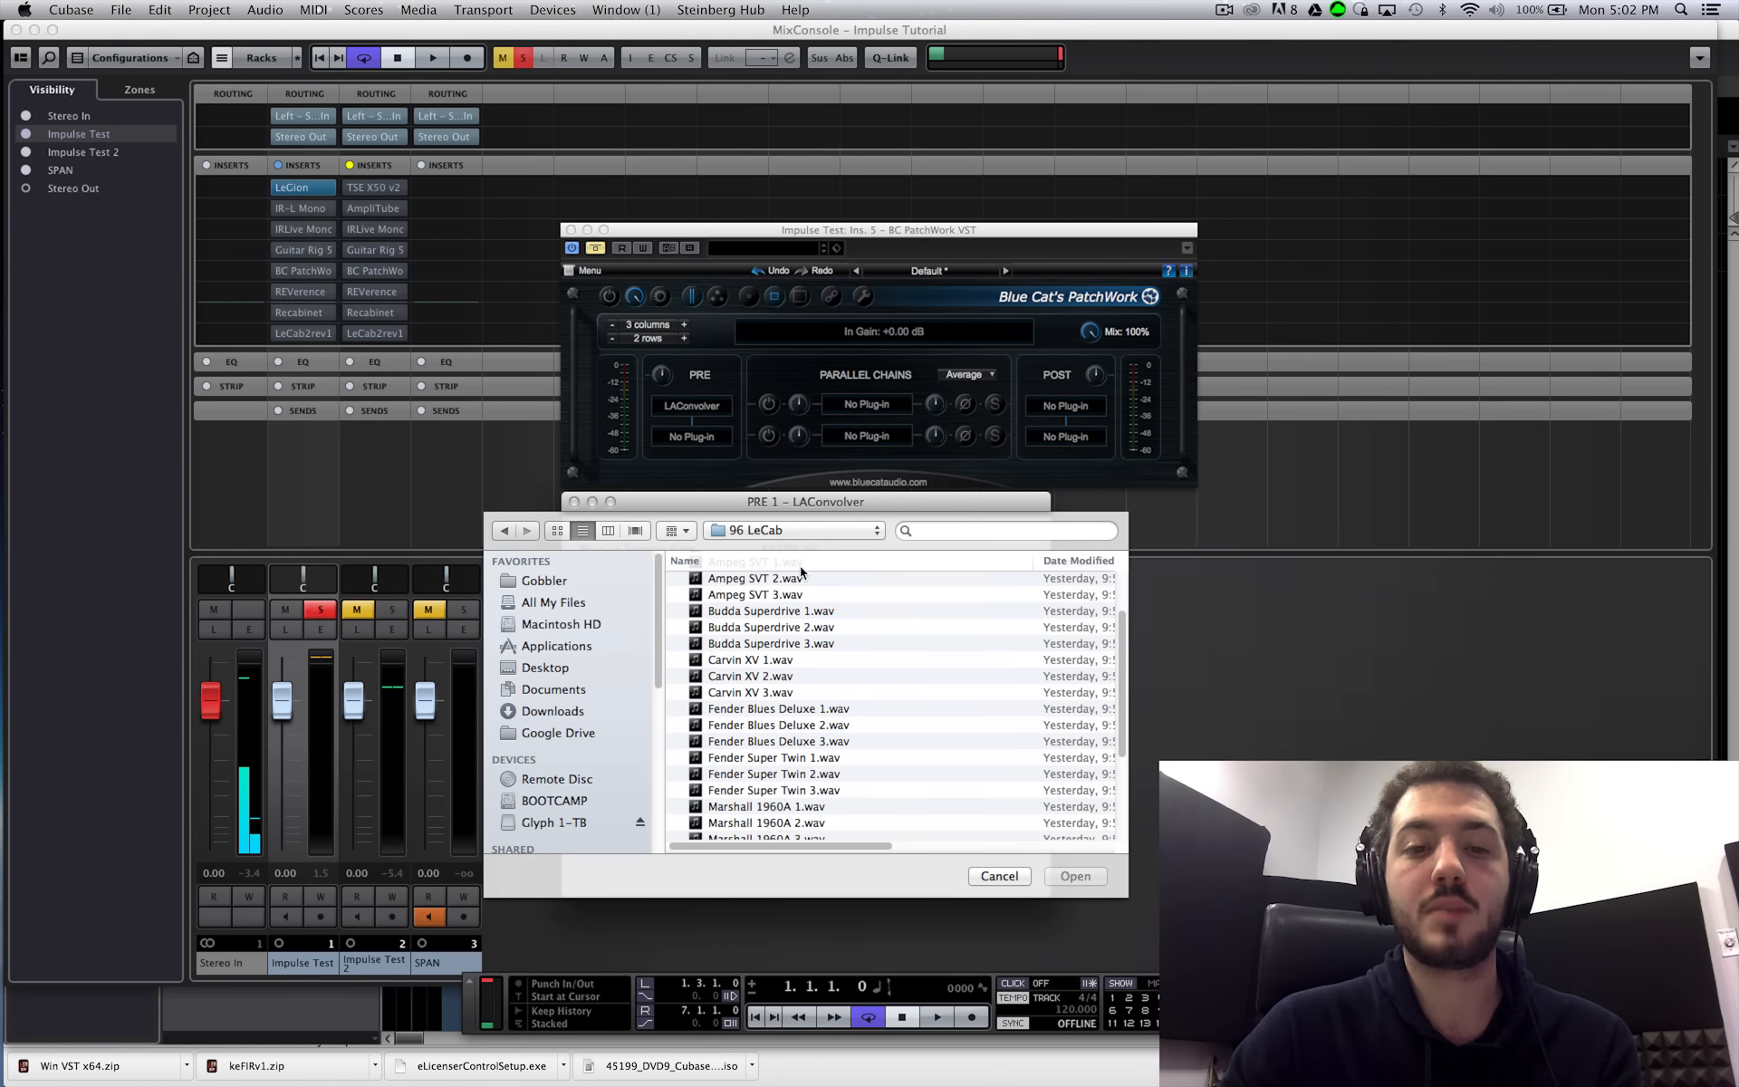
pyautogui.click(729, 692)
pyautogui.scroll(3, 729, 692)
pyautogui.doubleClick(739, 588)
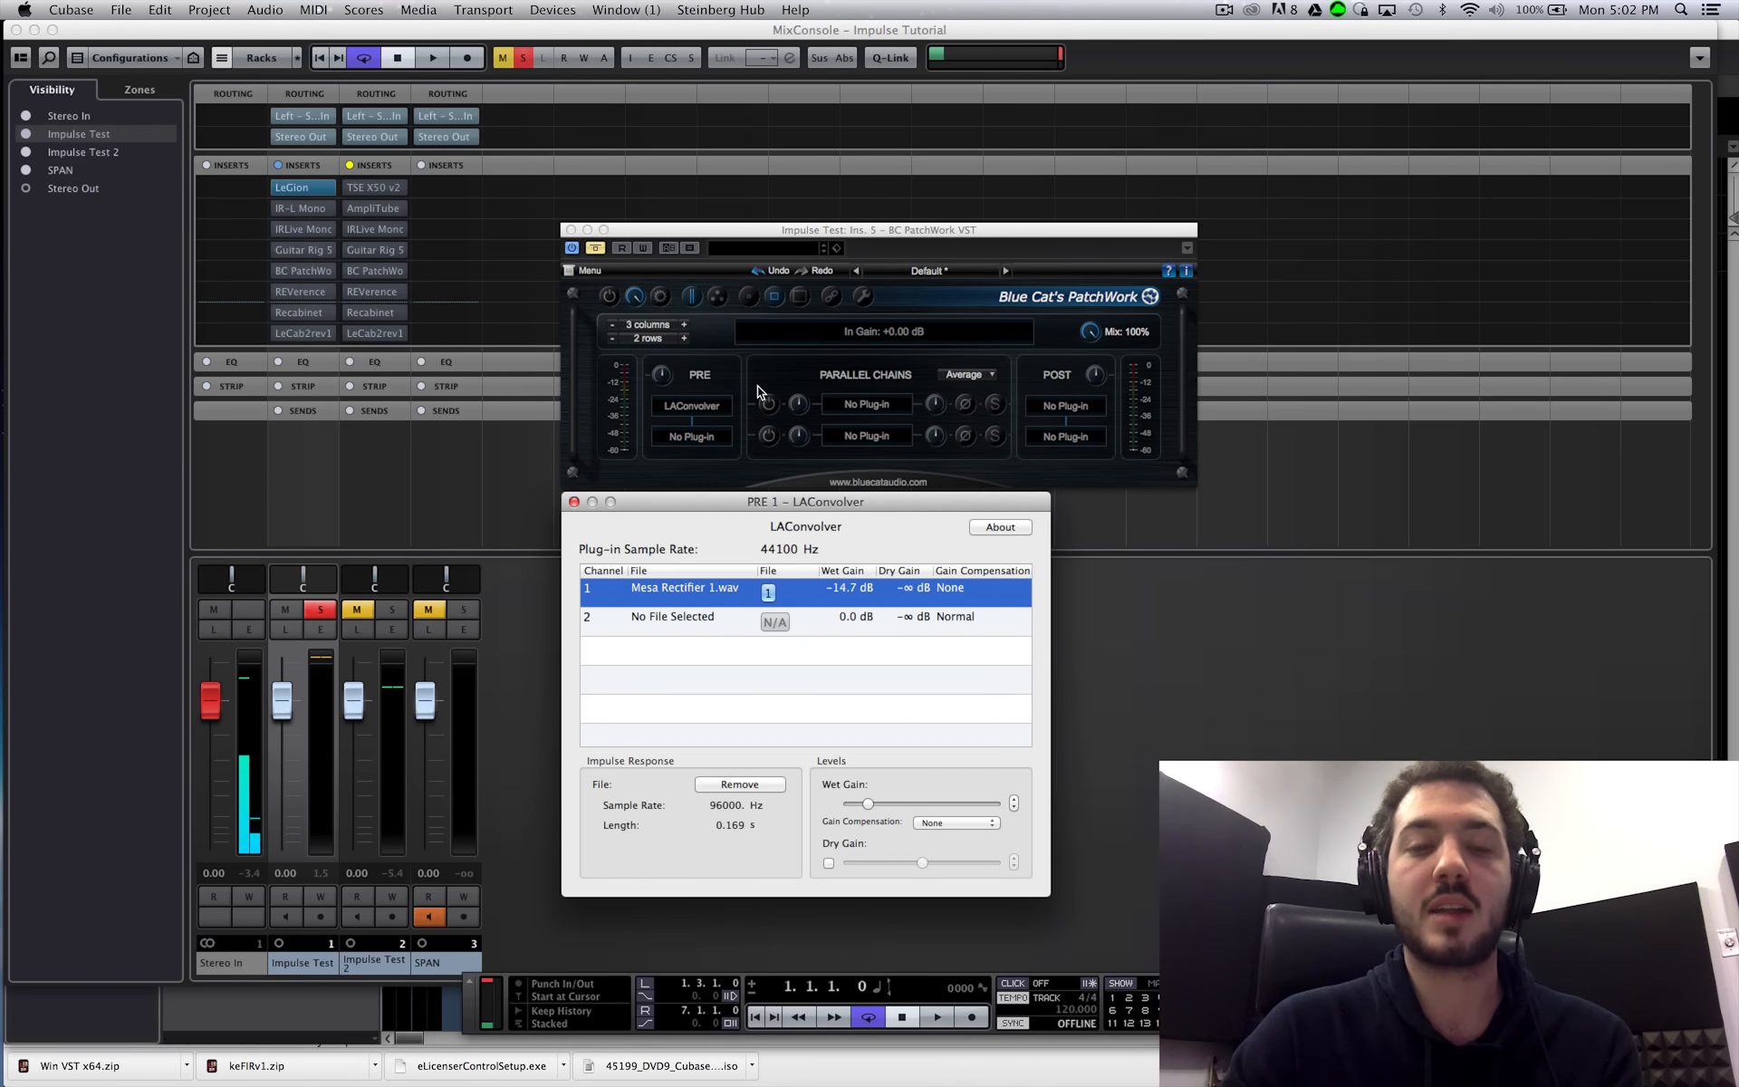
# - Audition the loop with the BC PatchWork insert enabled, bypass it again and close its window
pyautogui.click(277, 279)
pyautogui.press('space')
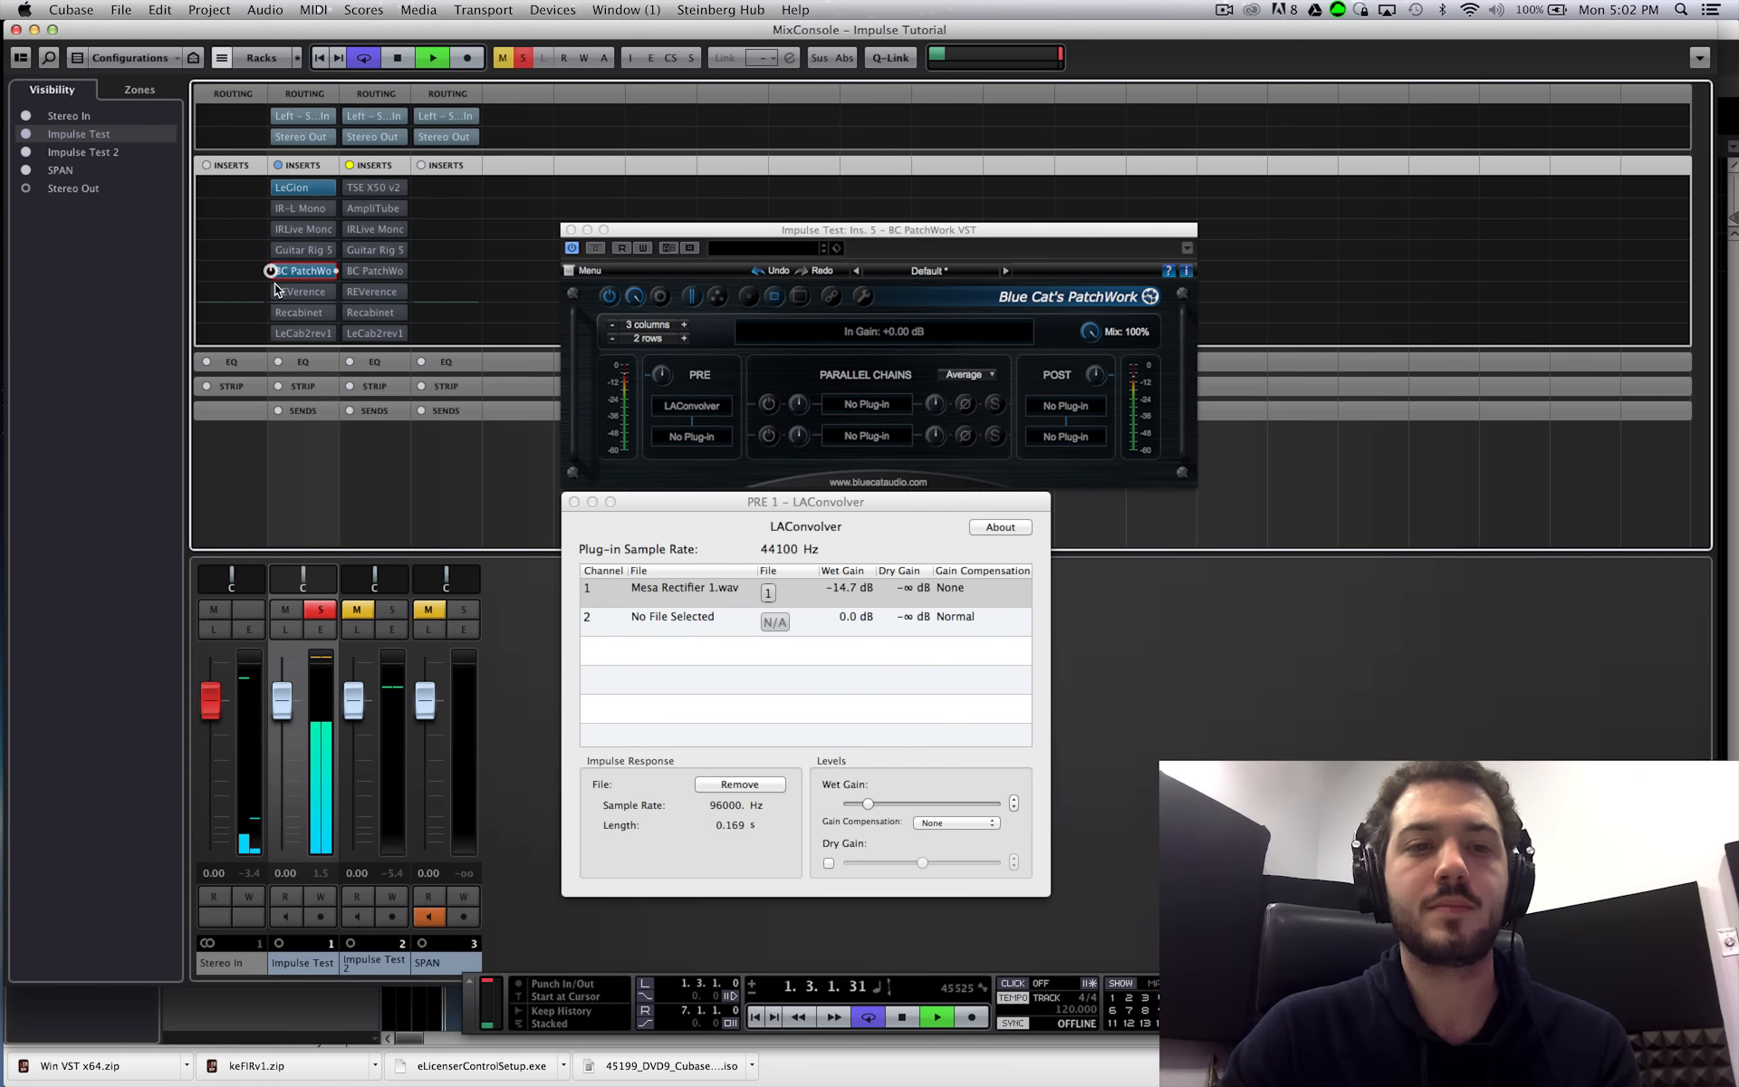
pyautogui.press('space')
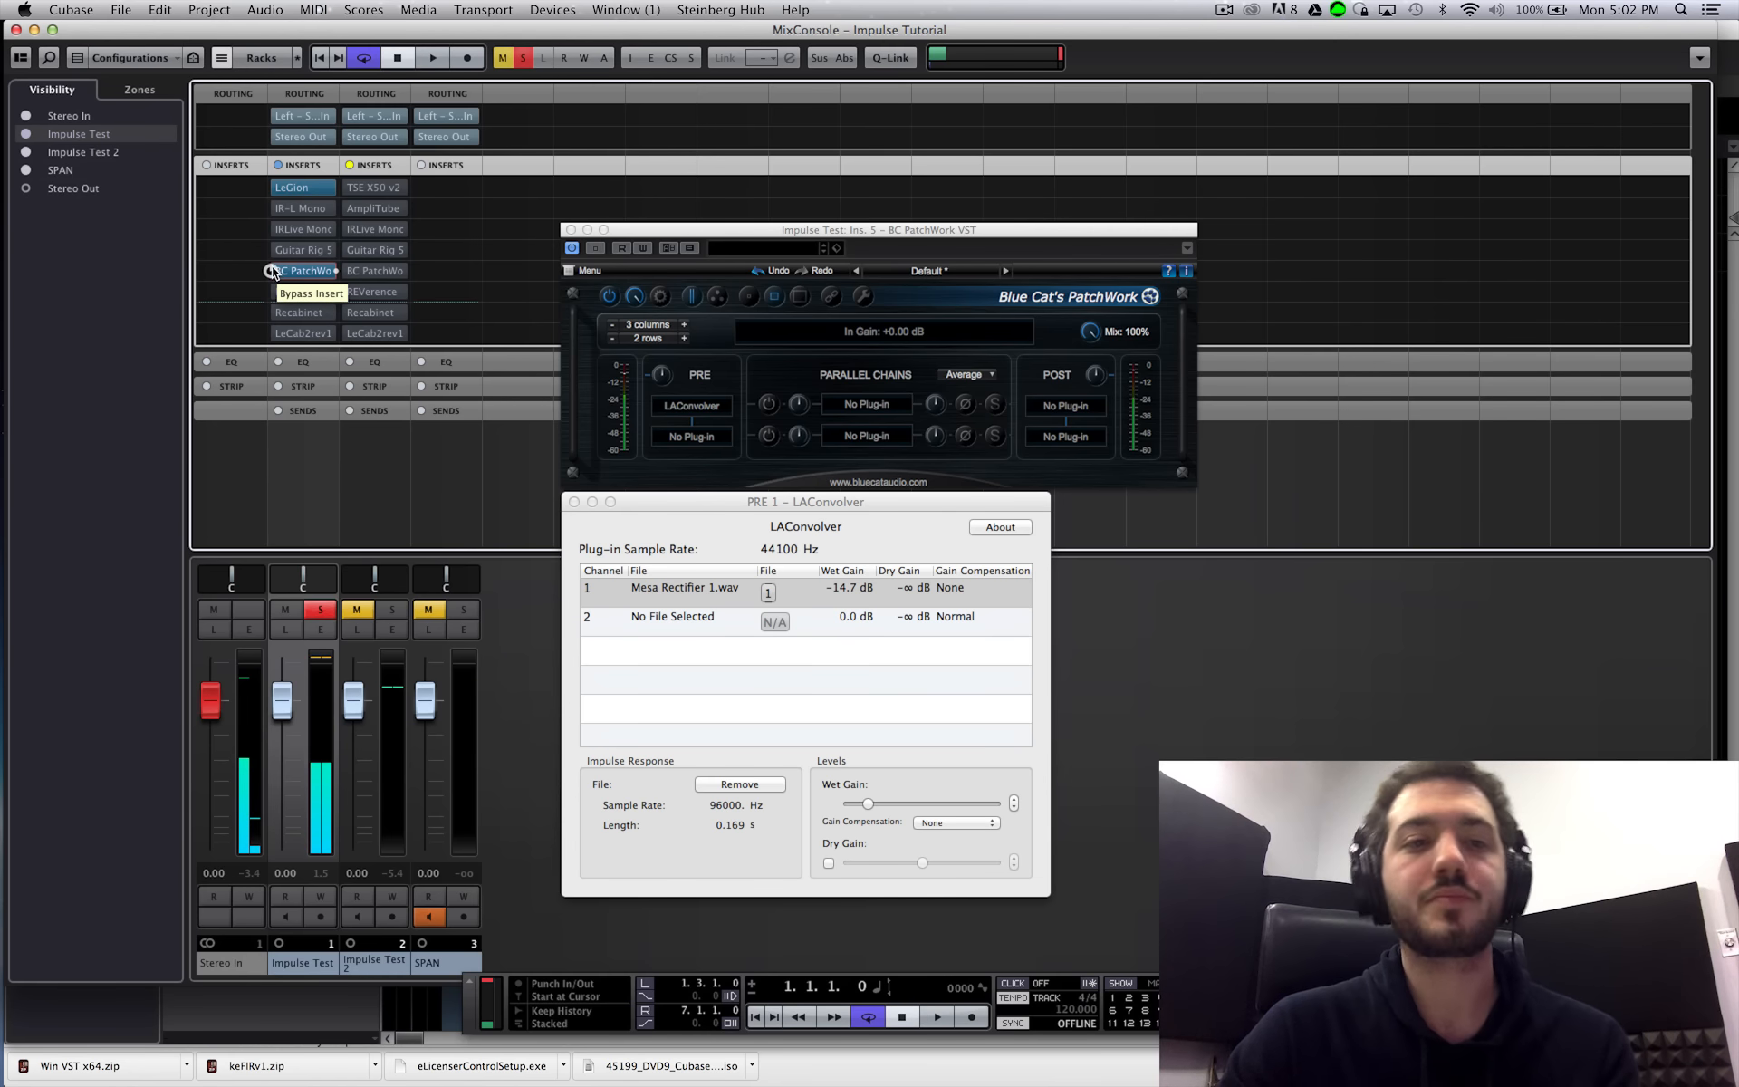
pyautogui.click(272, 272)
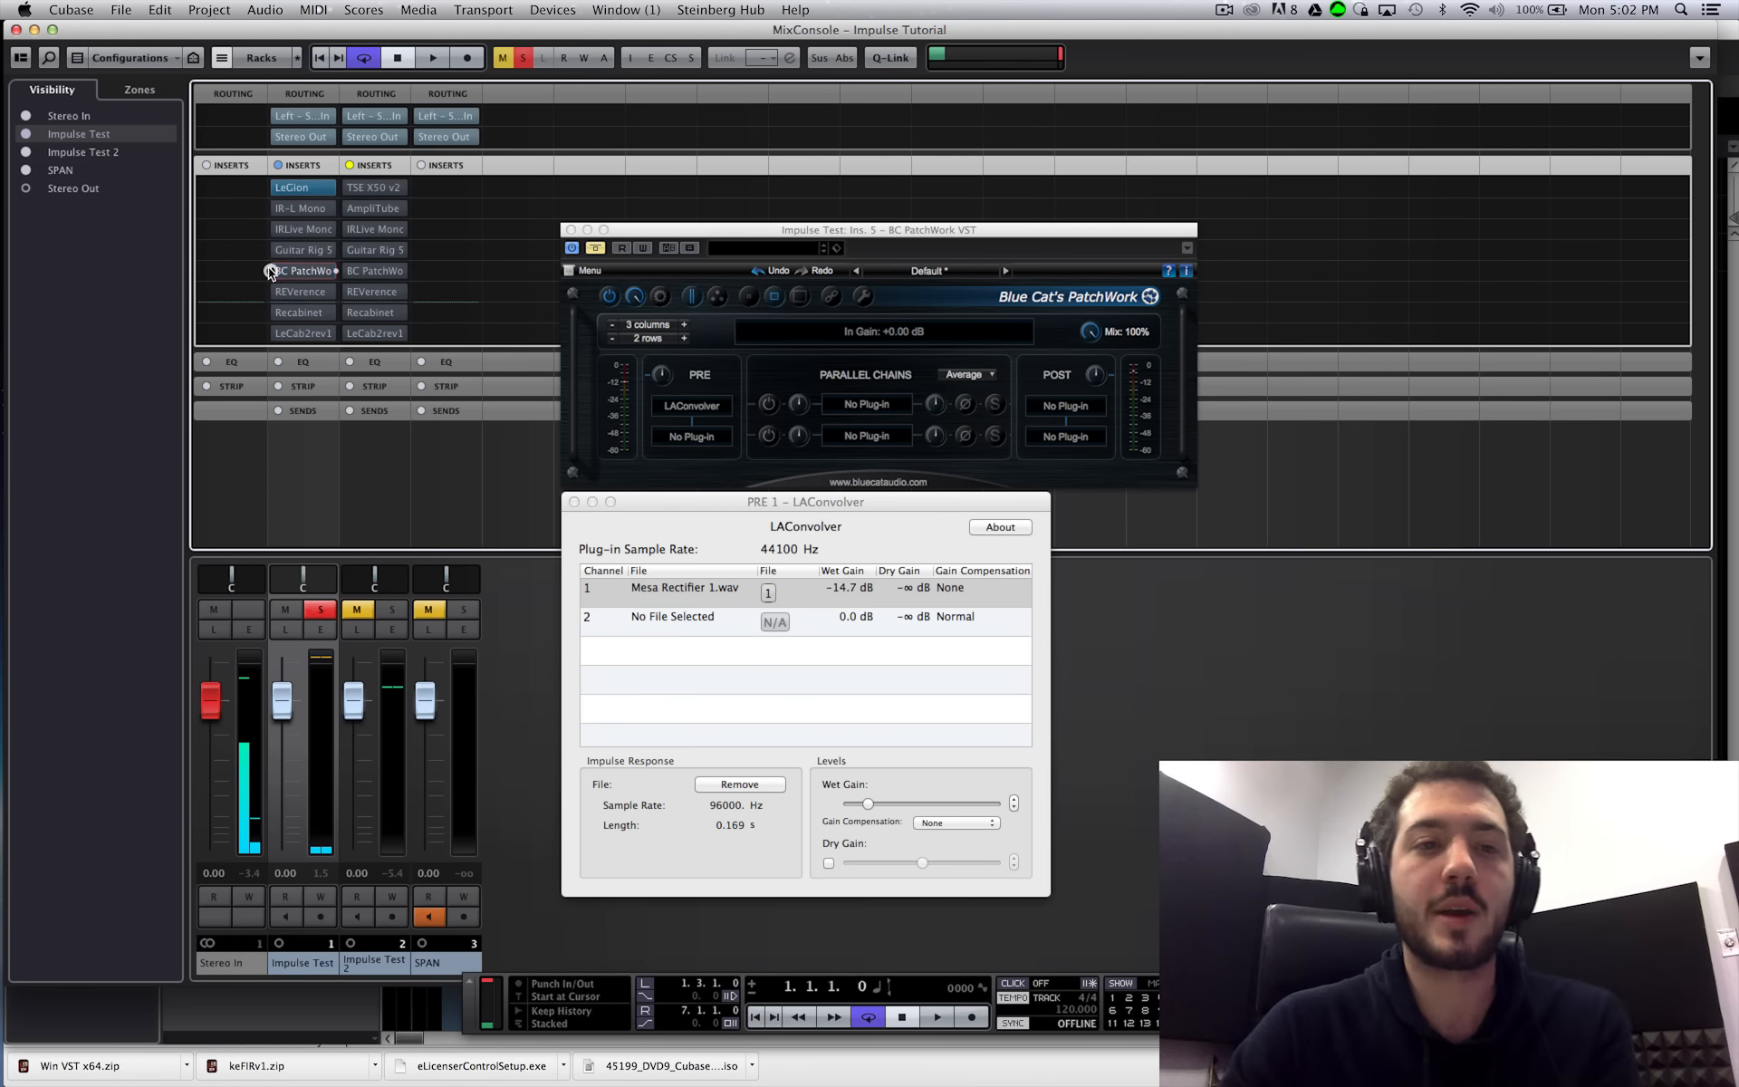
pyautogui.click(570, 230)
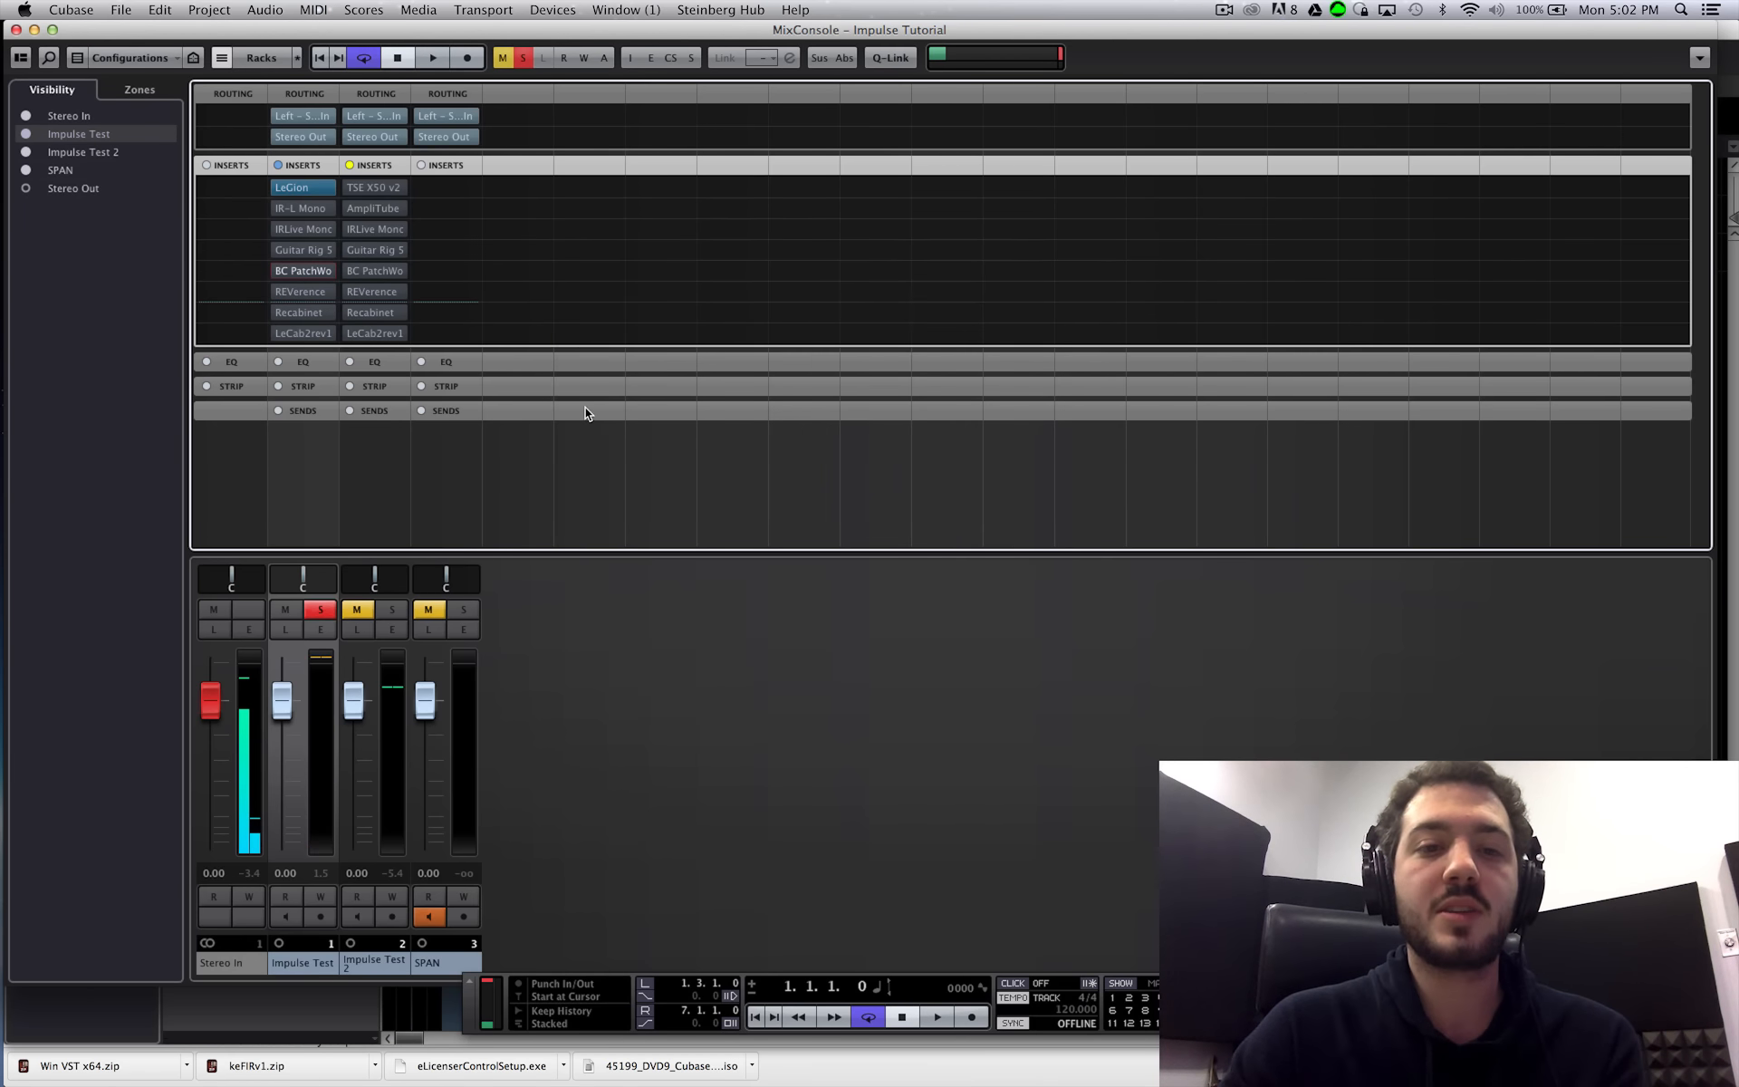
# - Open the Guitar Rig 5 insert on the Impulse Test channel and point out the Van 51 amp placed before Reflektor
pyautogui.click(306, 250)
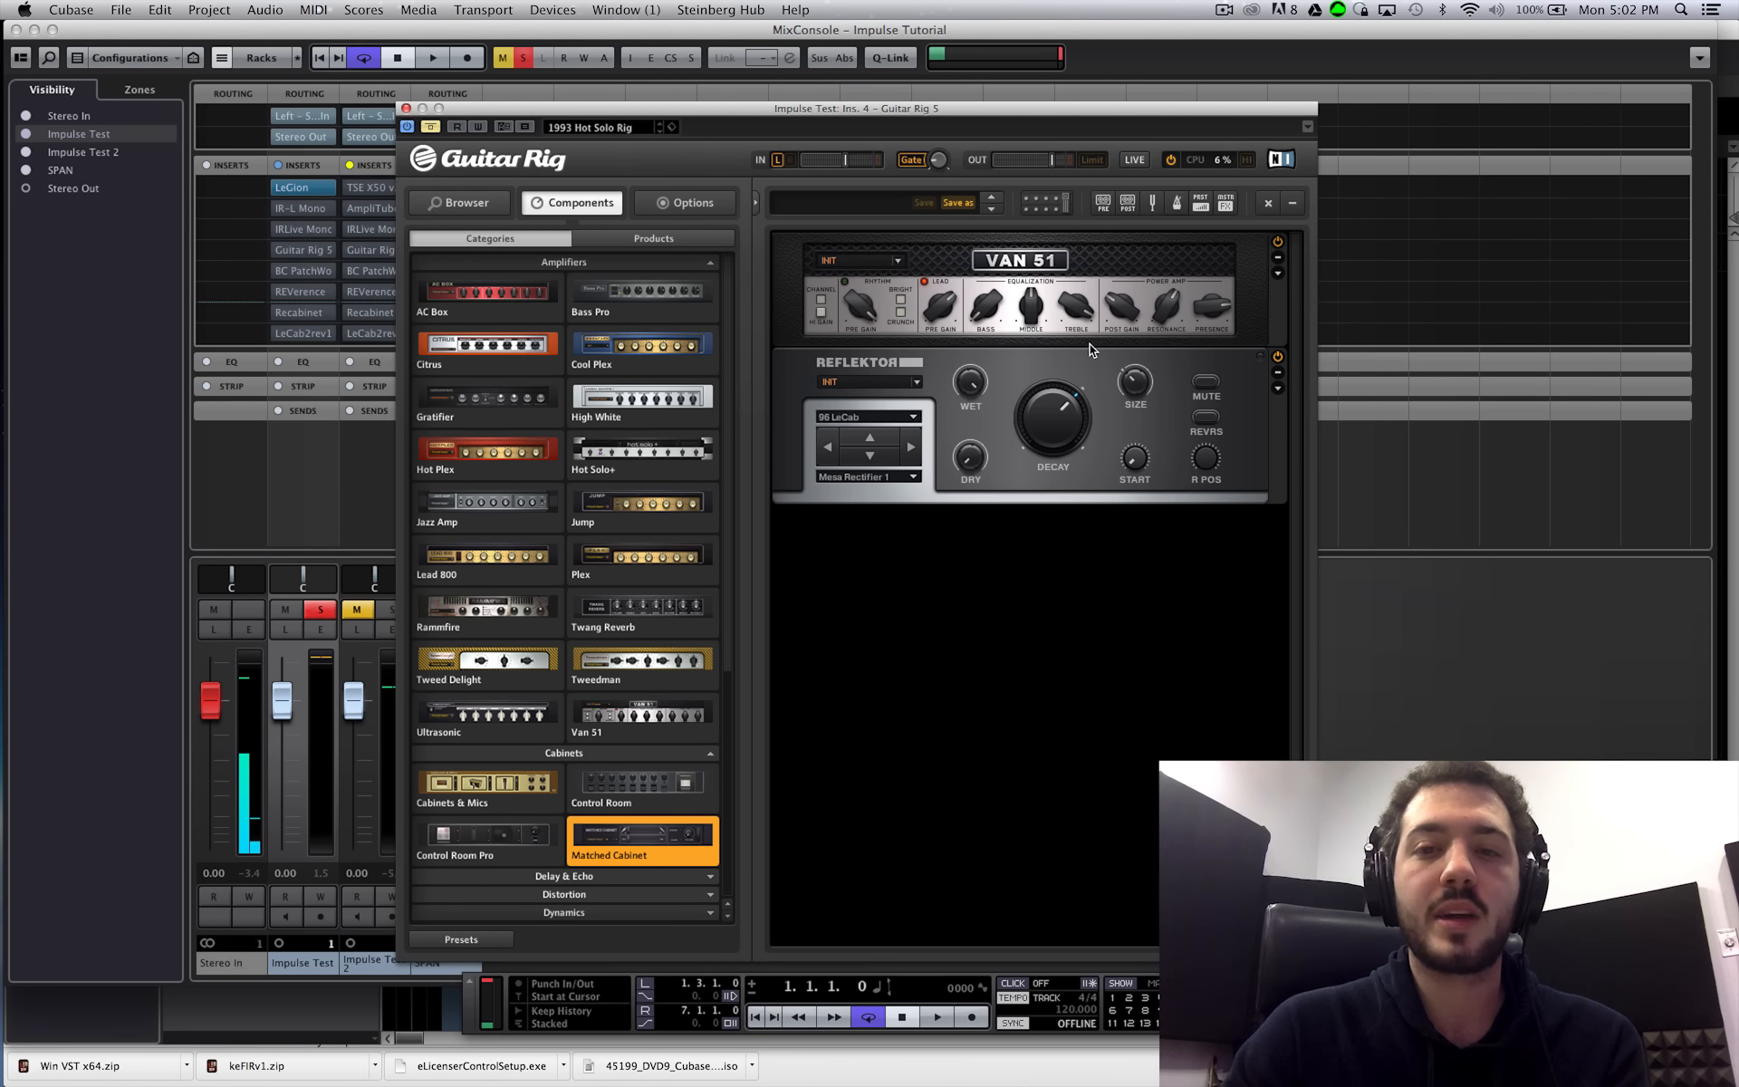
pyautogui.click(1126, 283)
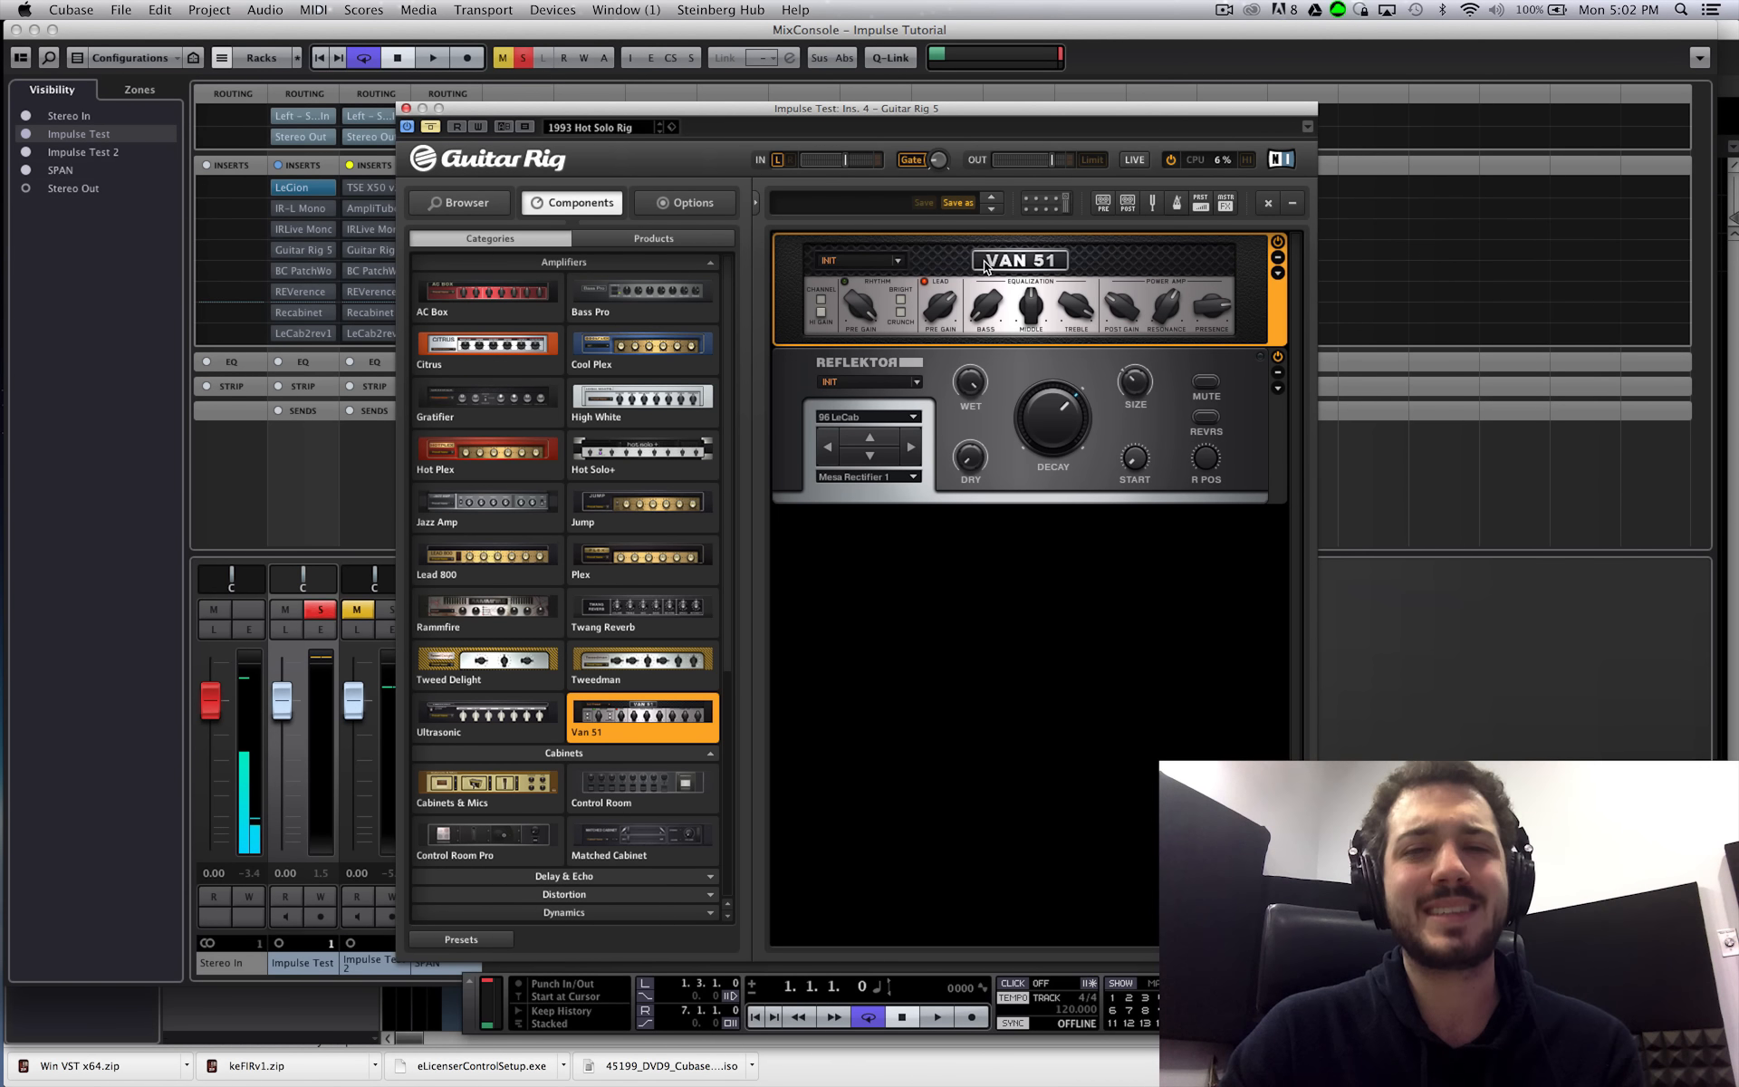
pyautogui.click(1009, 516)
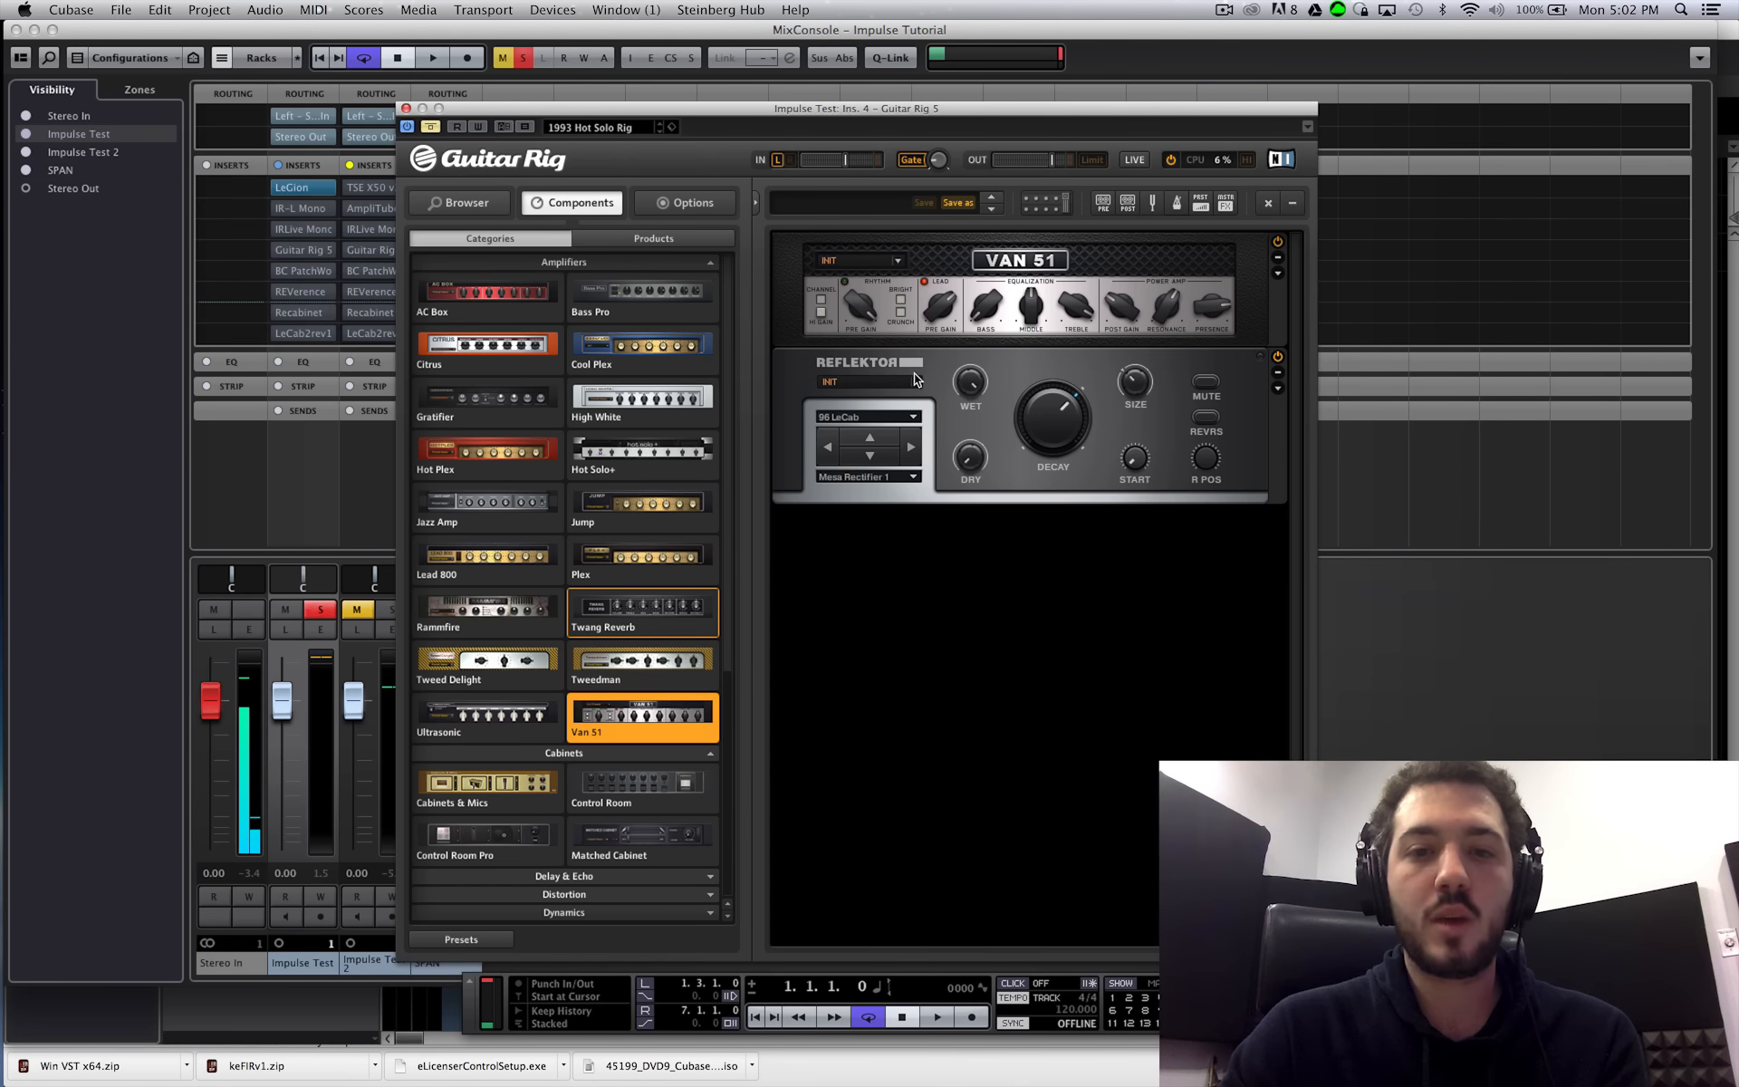
# - Delete the Van 51 amp from the Guitar Rig 5 rack
pyautogui.rightClick(1134, 253)
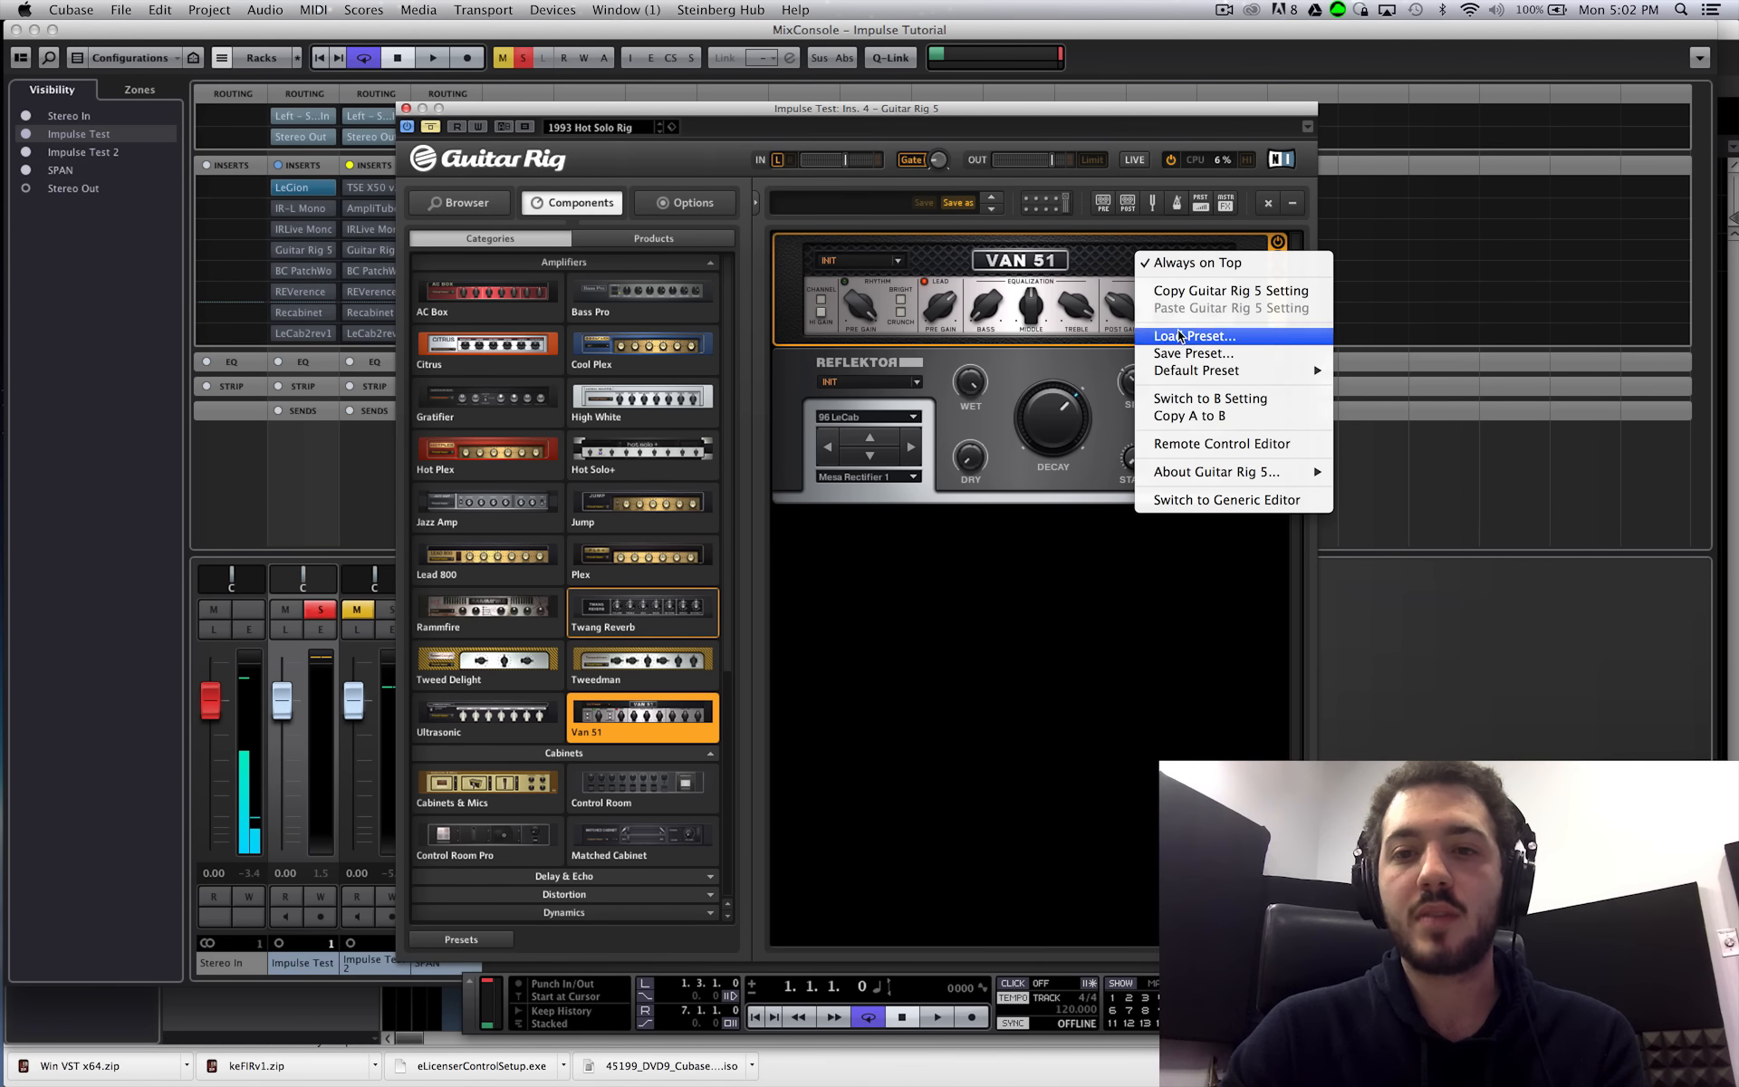
pyautogui.click(1177, 291)
pyautogui.rightClick(1233, 243)
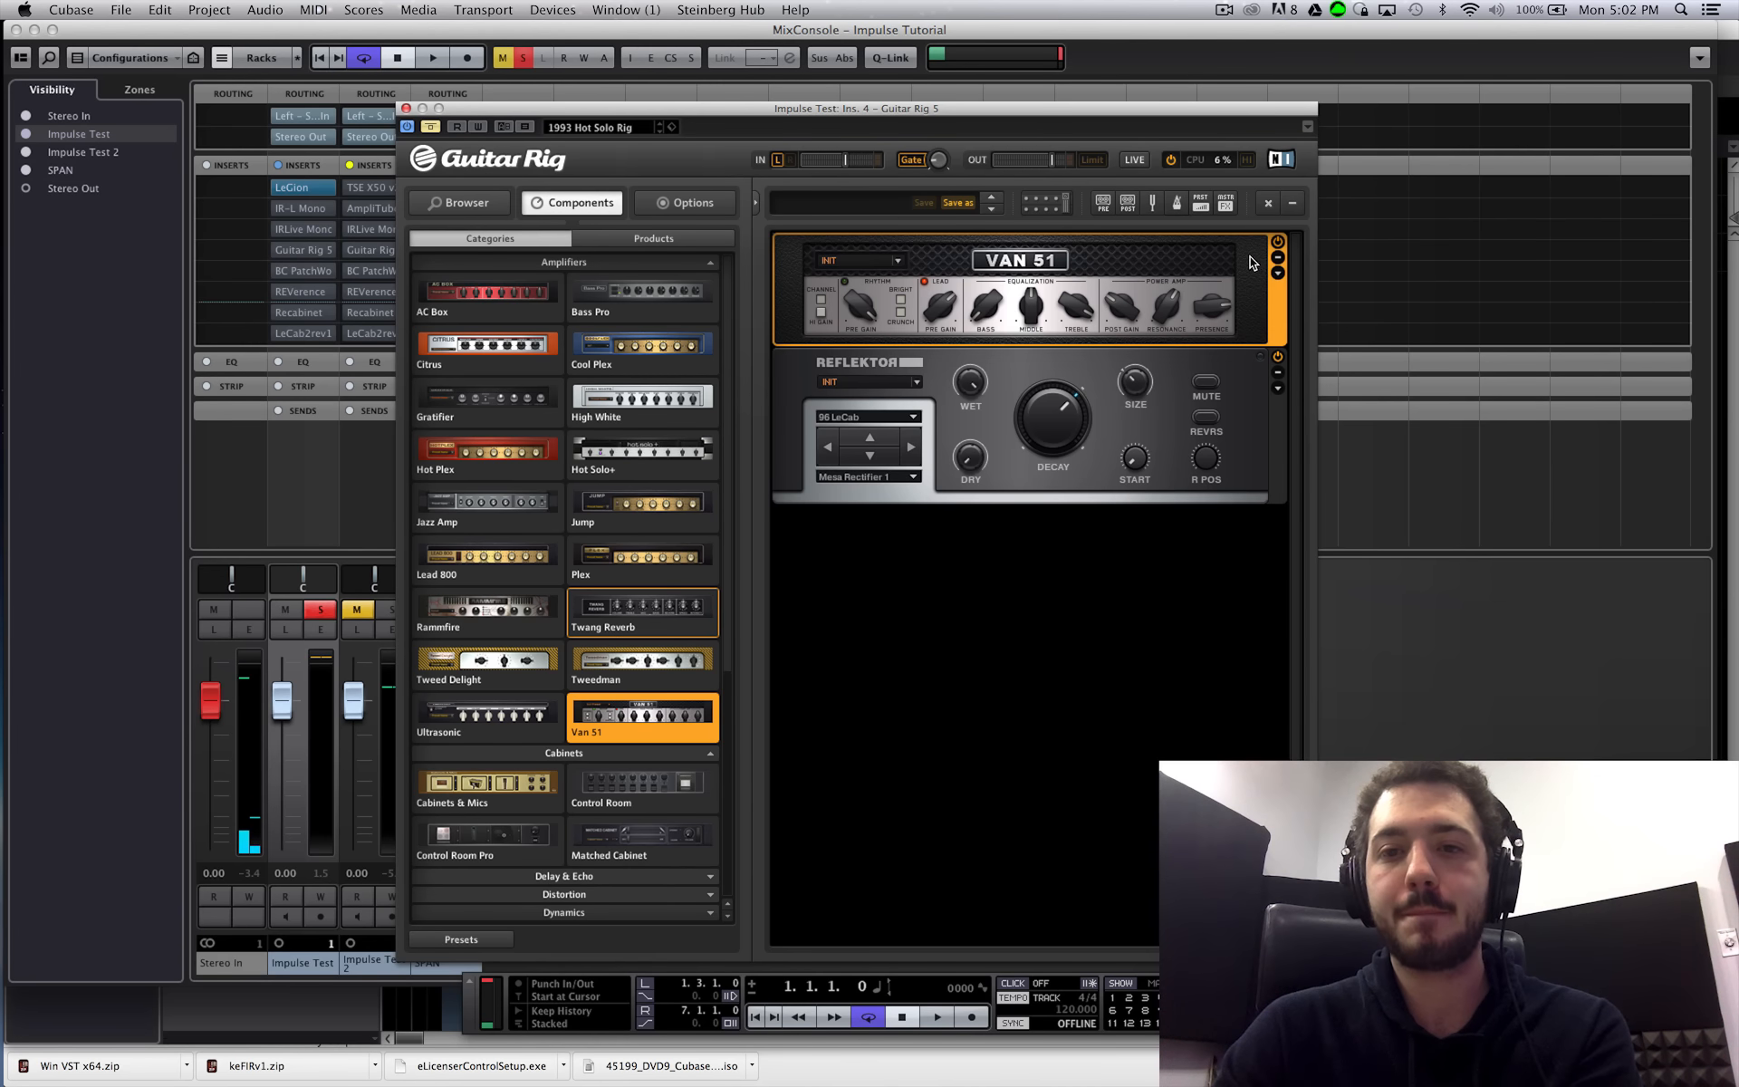
pyautogui.click(1233, 331)
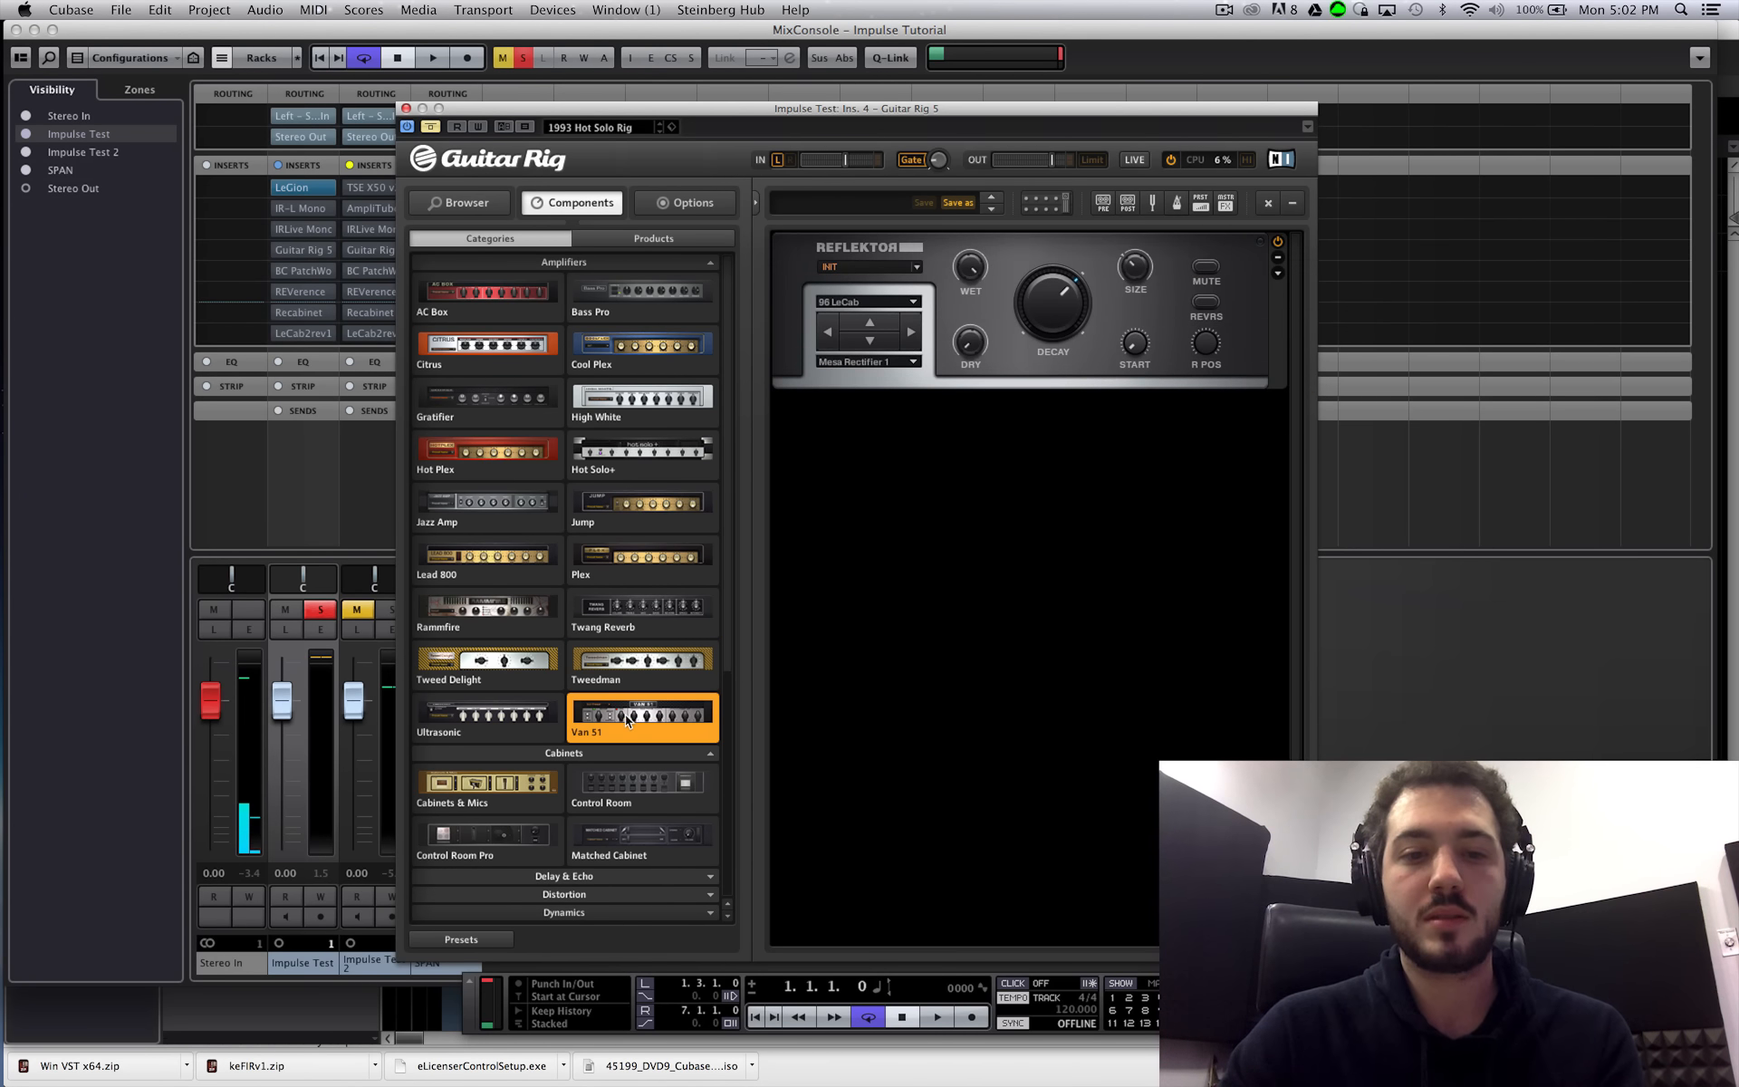
# - Add a Van 51 amp above Reflektor in the rack and delete the Matched Cabinet that comes with it
pyautogui.moveTo(625, 715); pyautogui.dragTo(1000, 236)
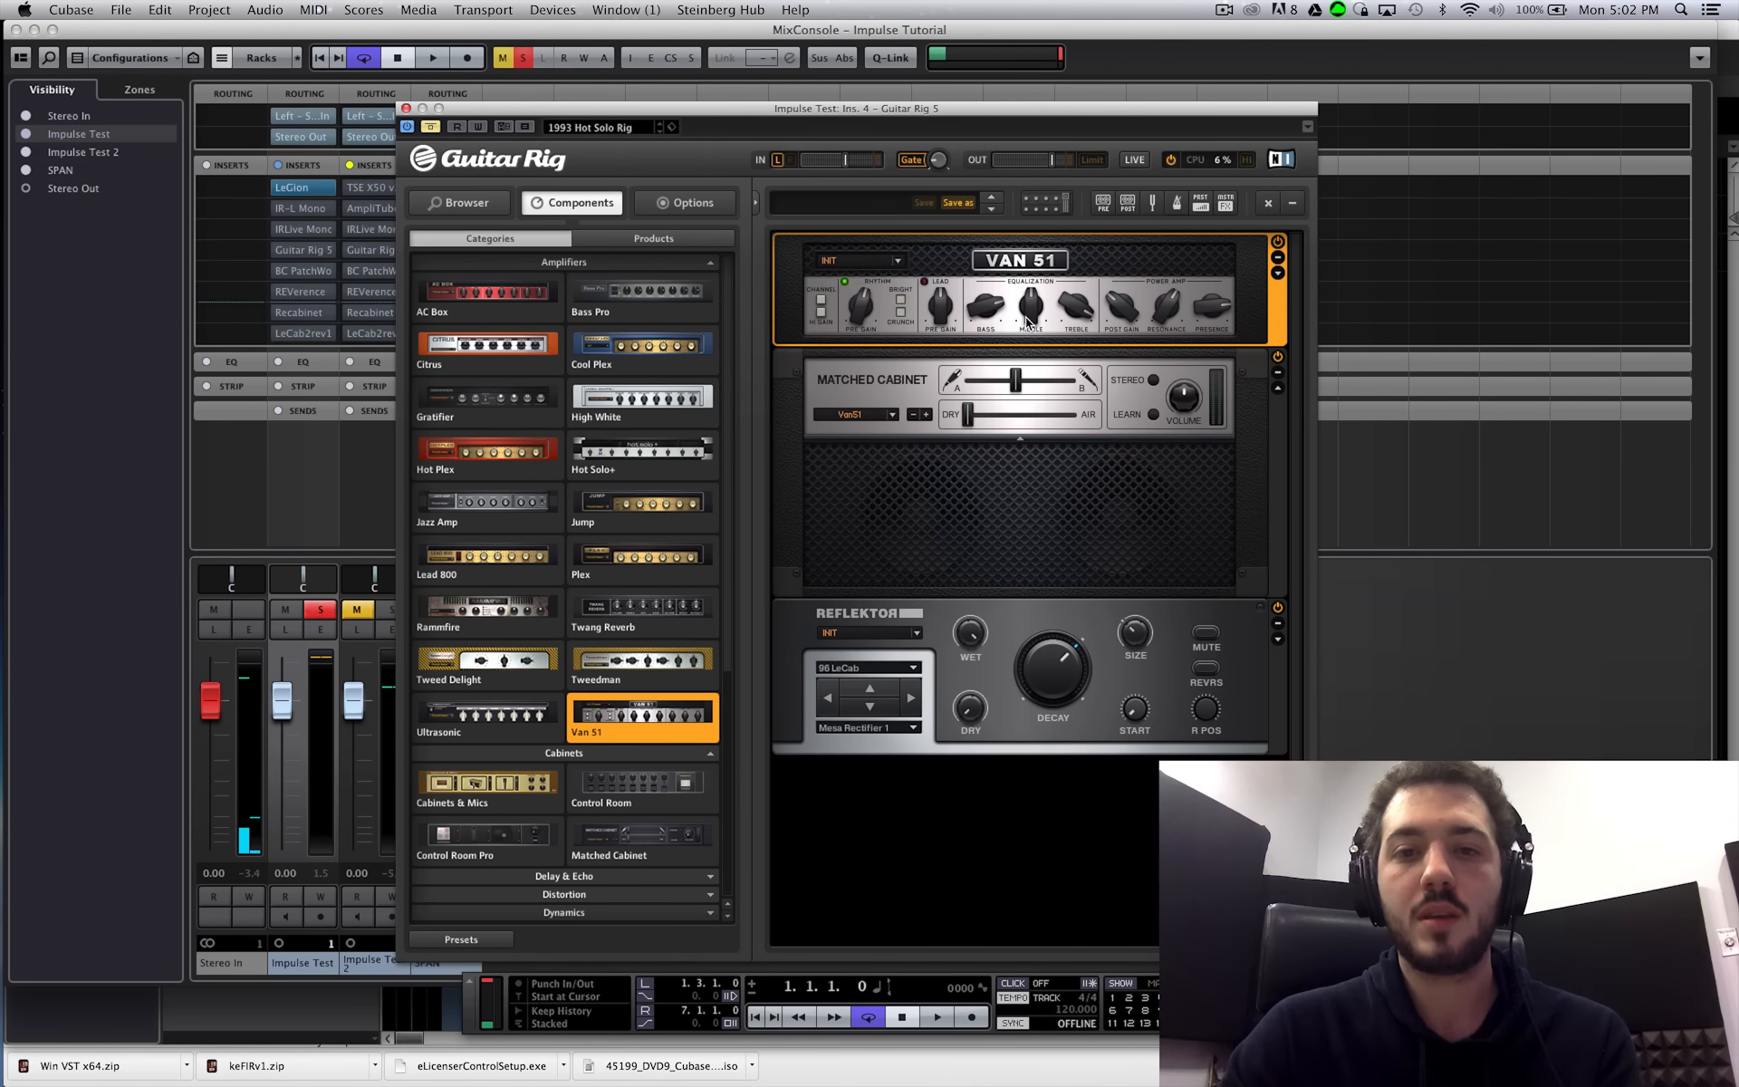
pyautogui.click(1099, 523)
pyautogui.rightClick(918, 507)
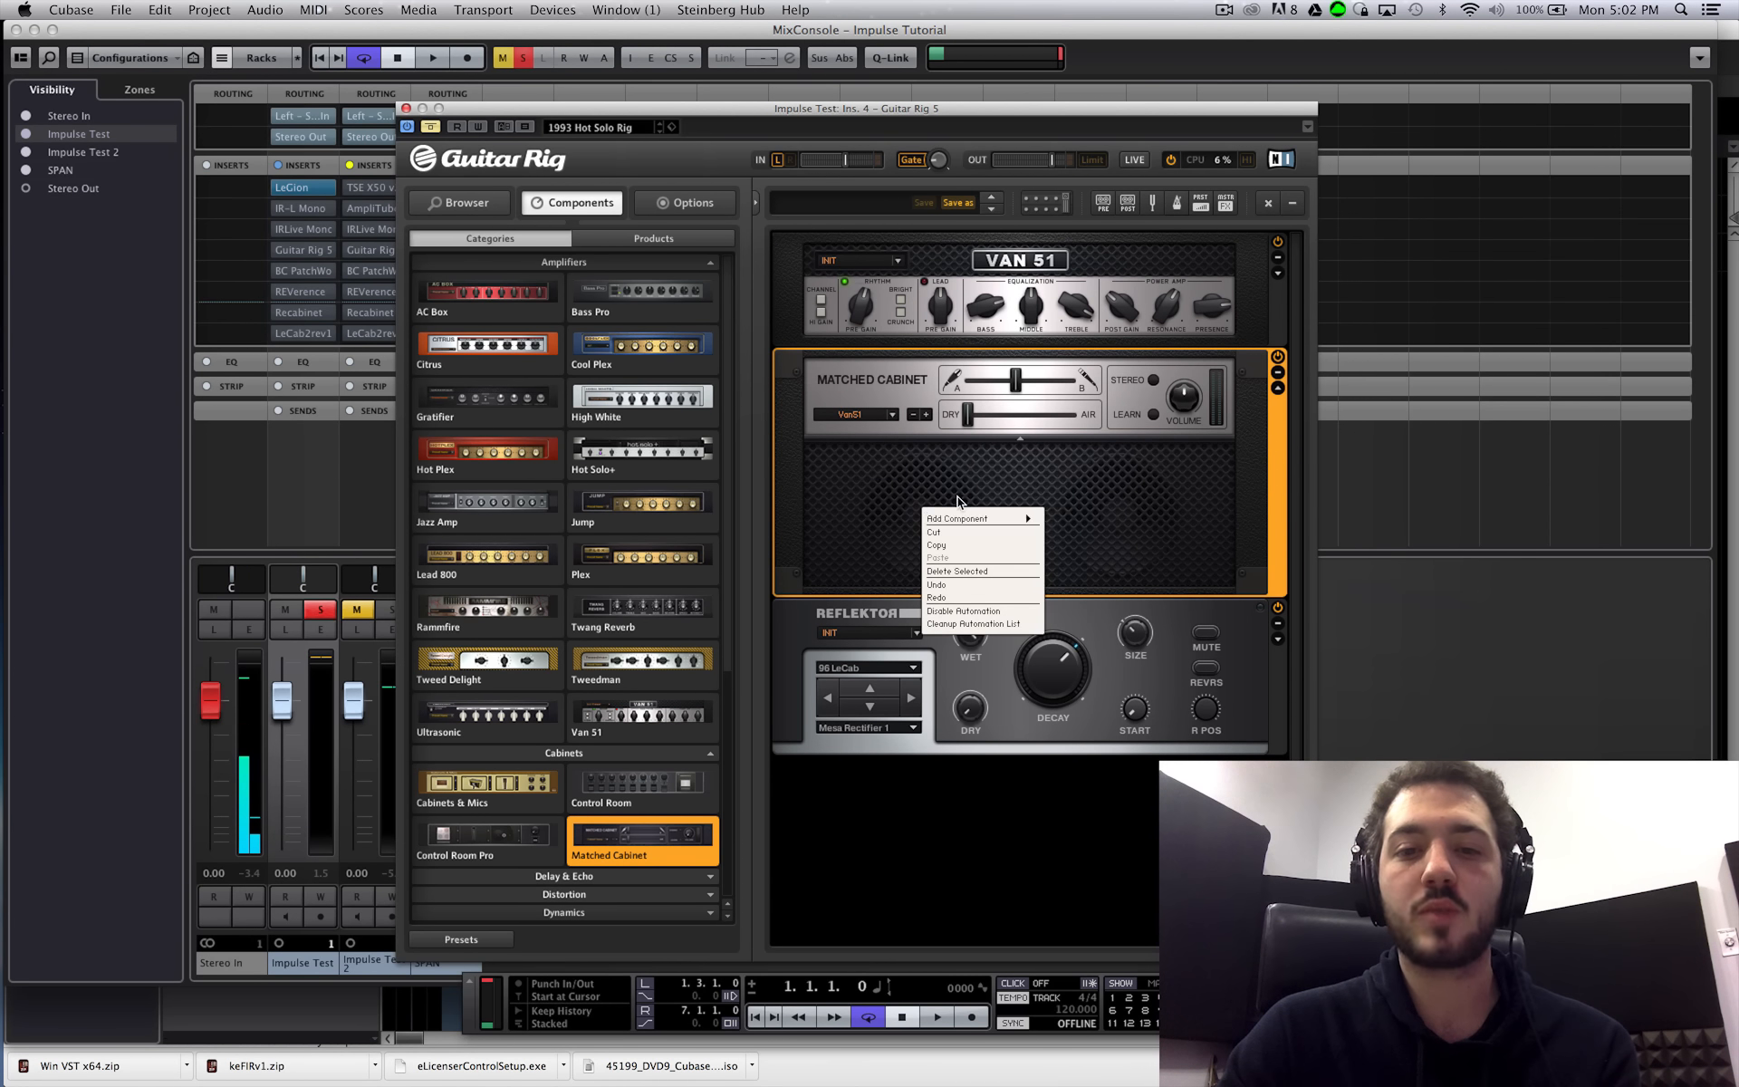
pyautogui.click(949, 569)
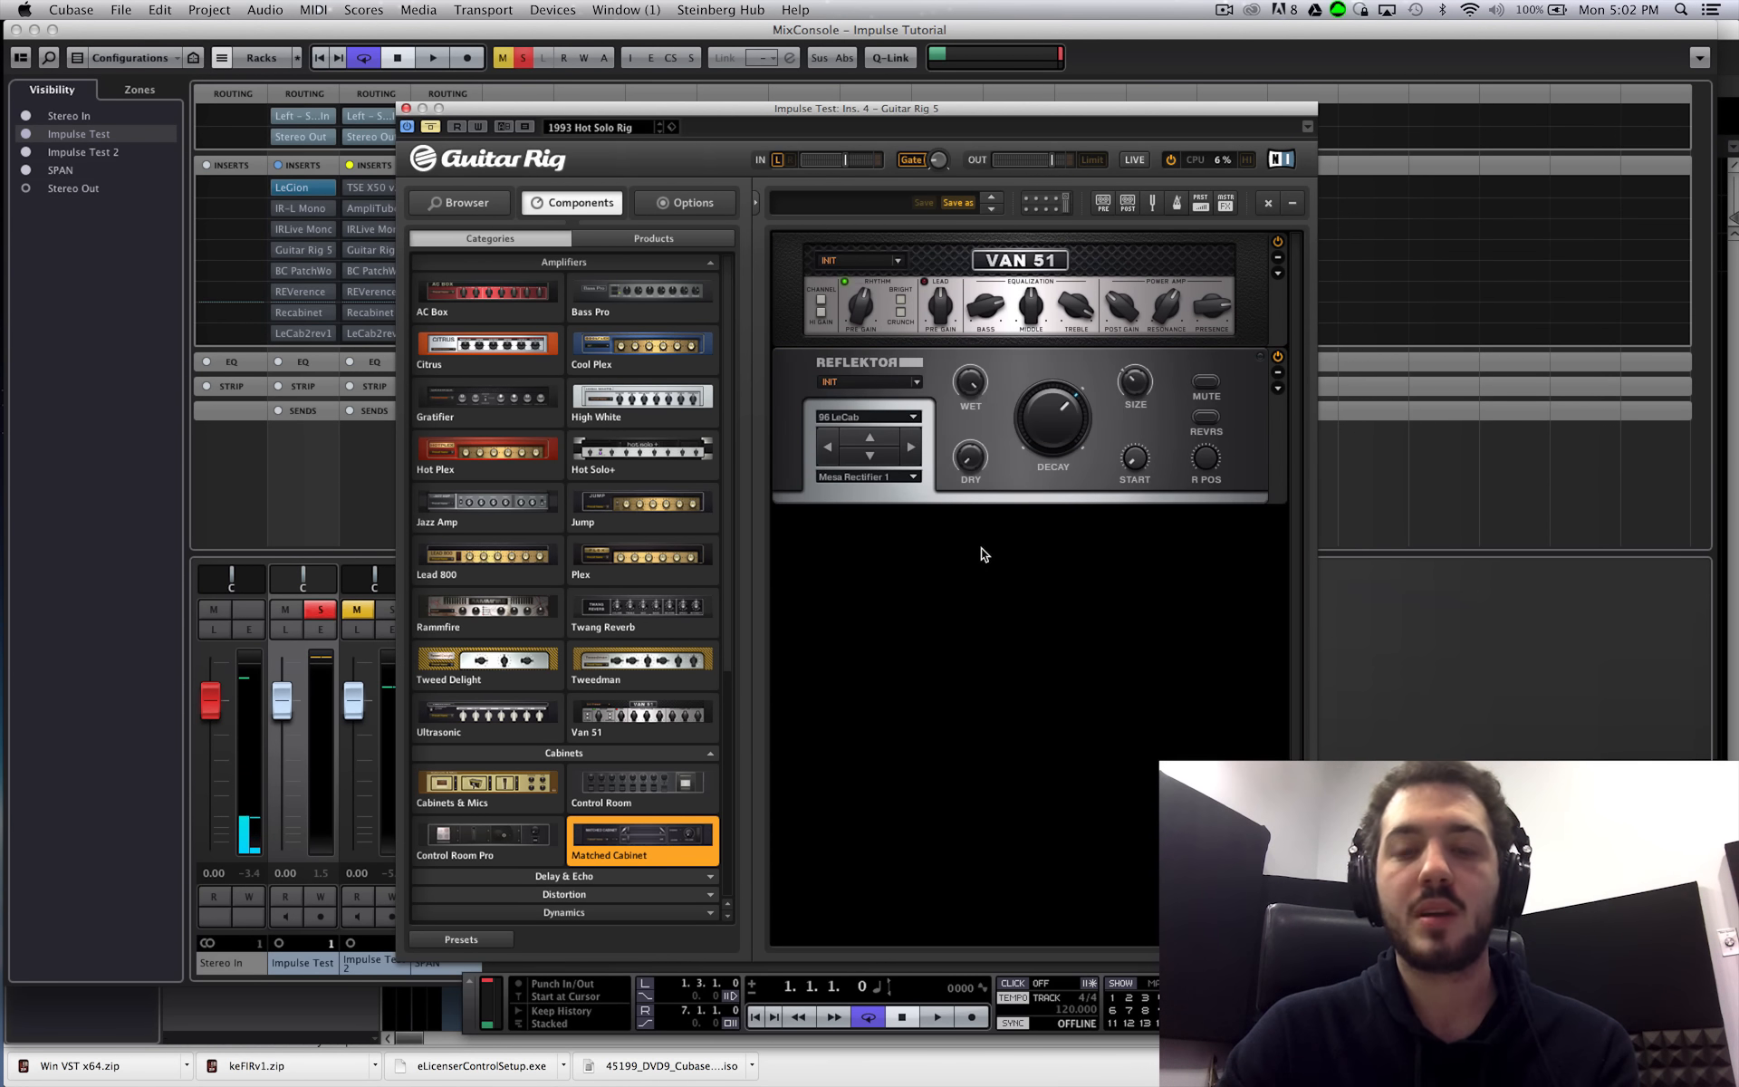
# - Select the Reflektor reverb and examine its impulse folder, impulse selection and Wet and Dry controls
pyautogui.click(1049, 493)
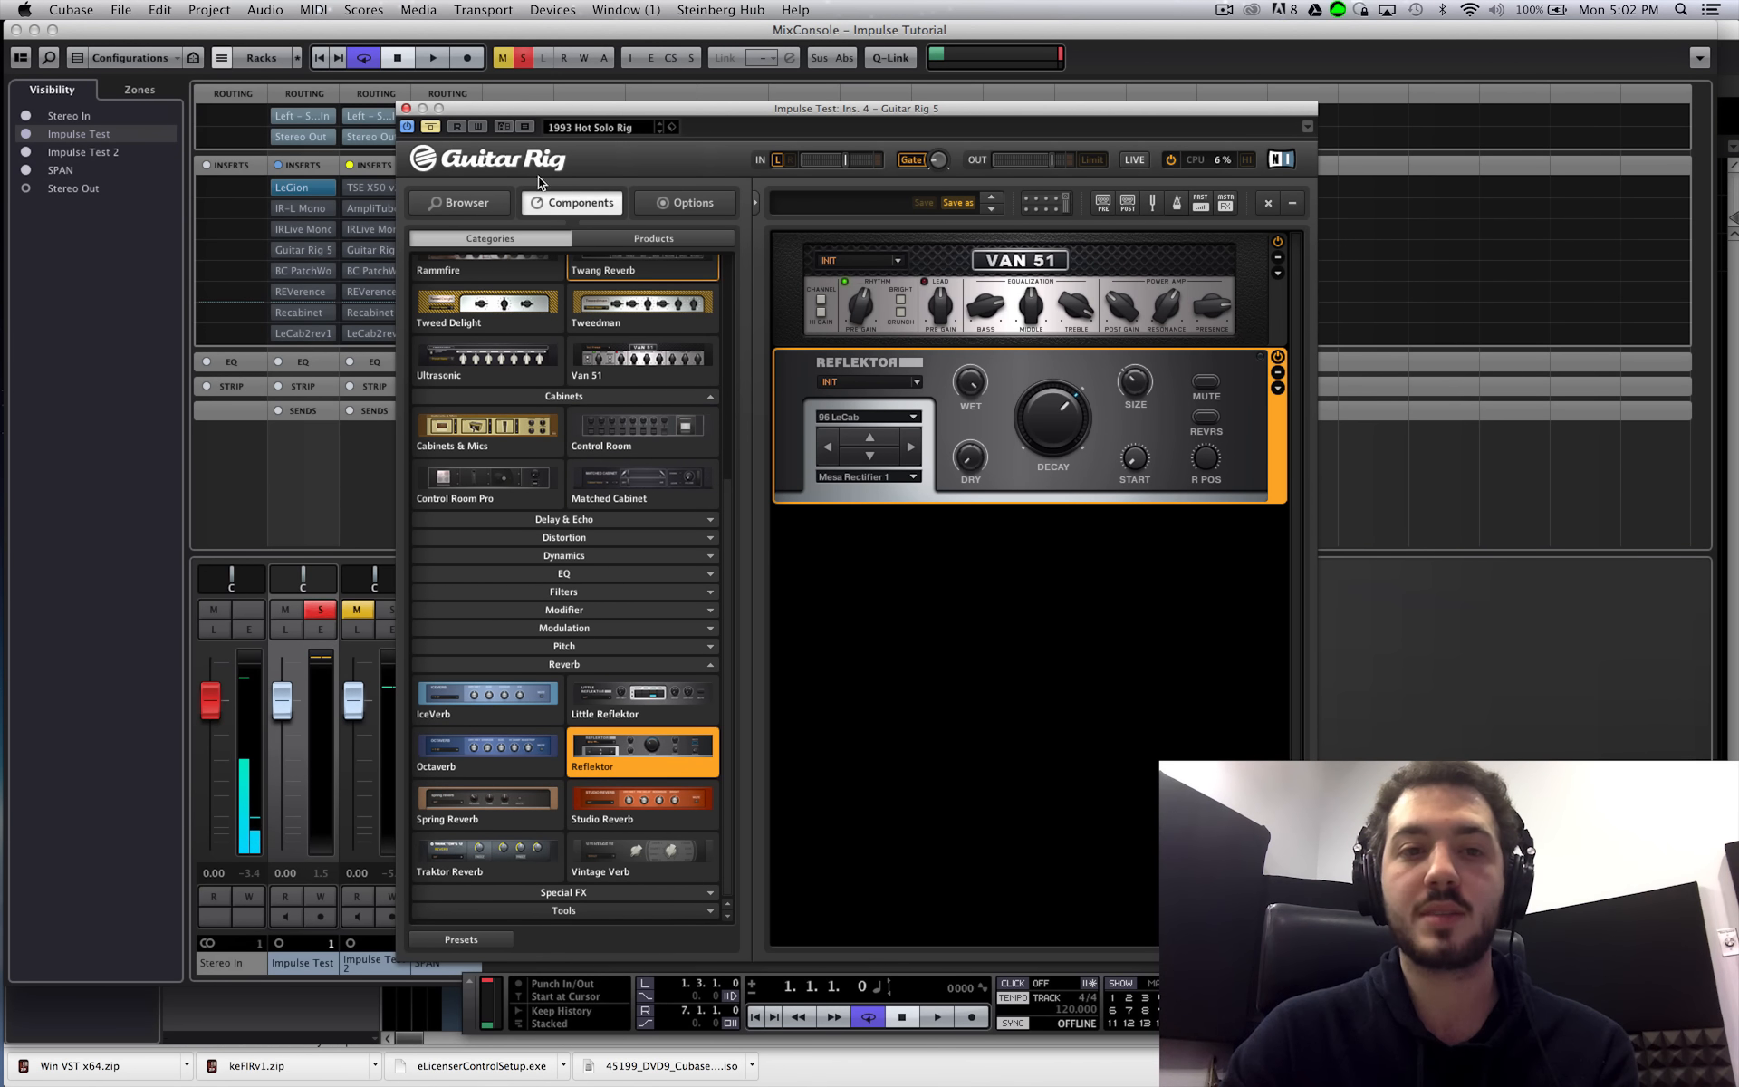
pyautogui.click(855, 474)
pyautogui.click(865, 489)
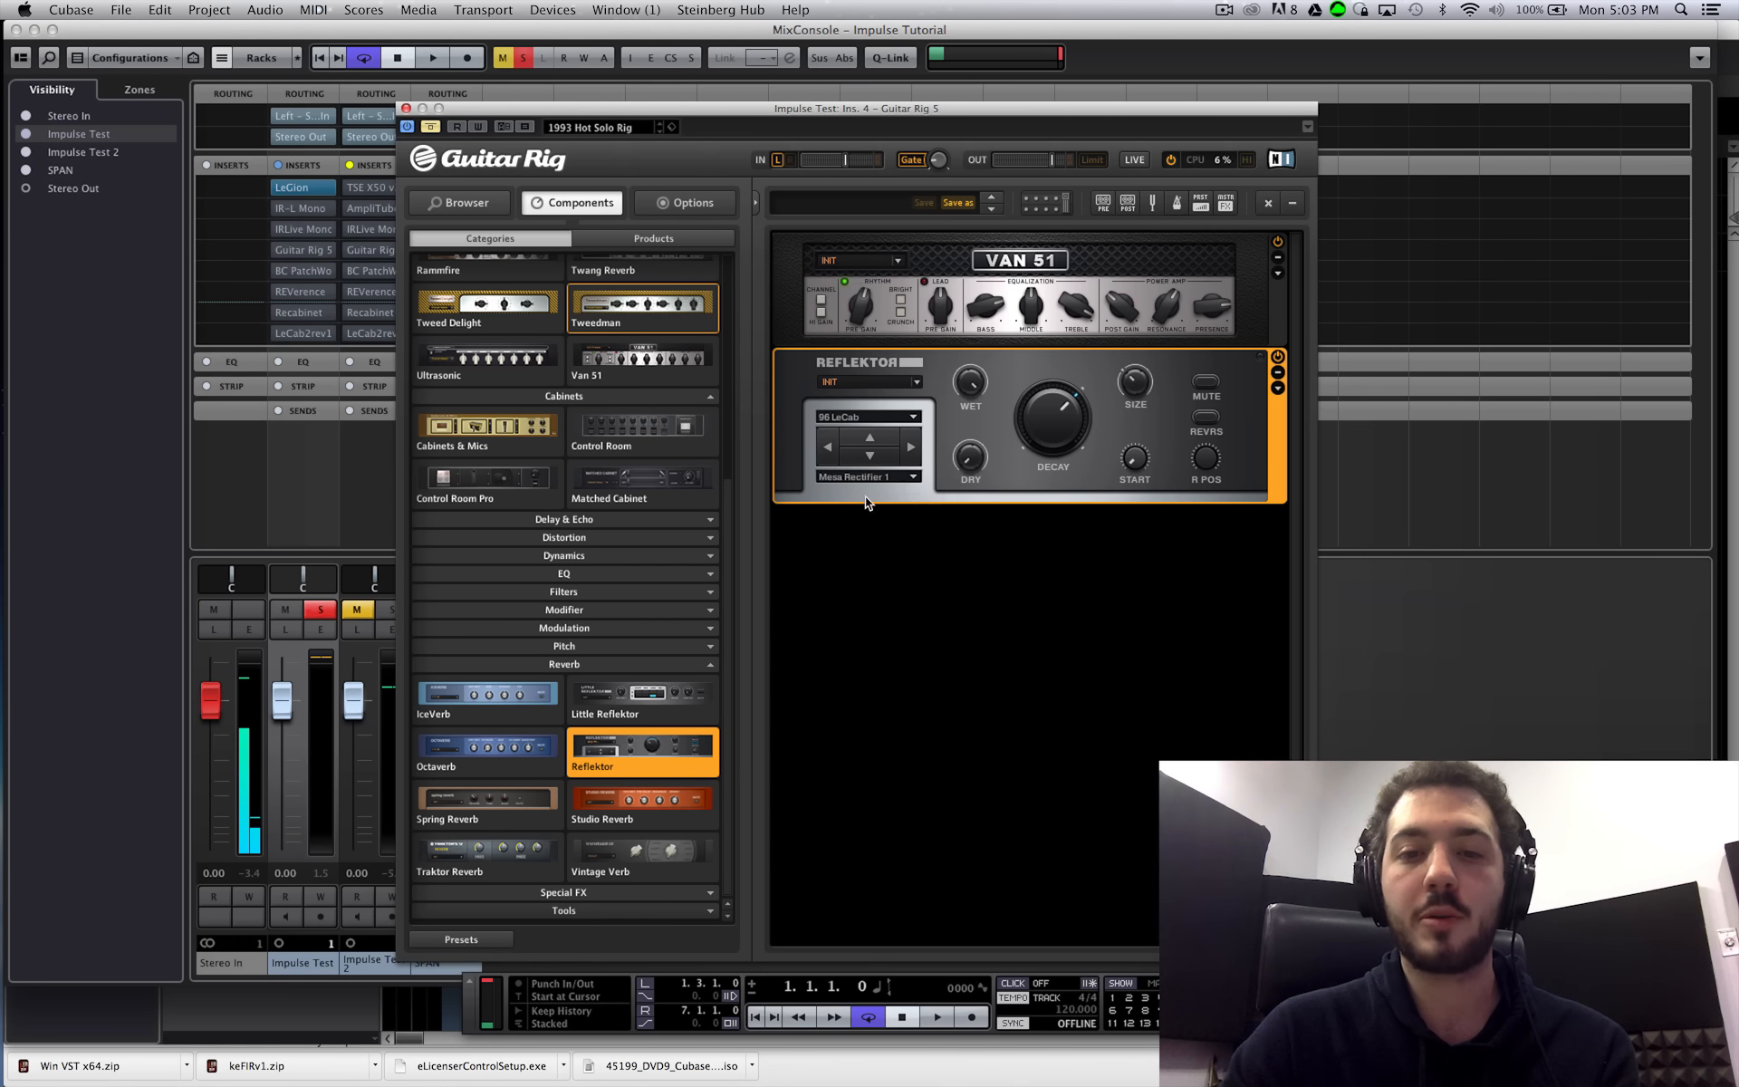
pyautogui.moveTo(967, 469)
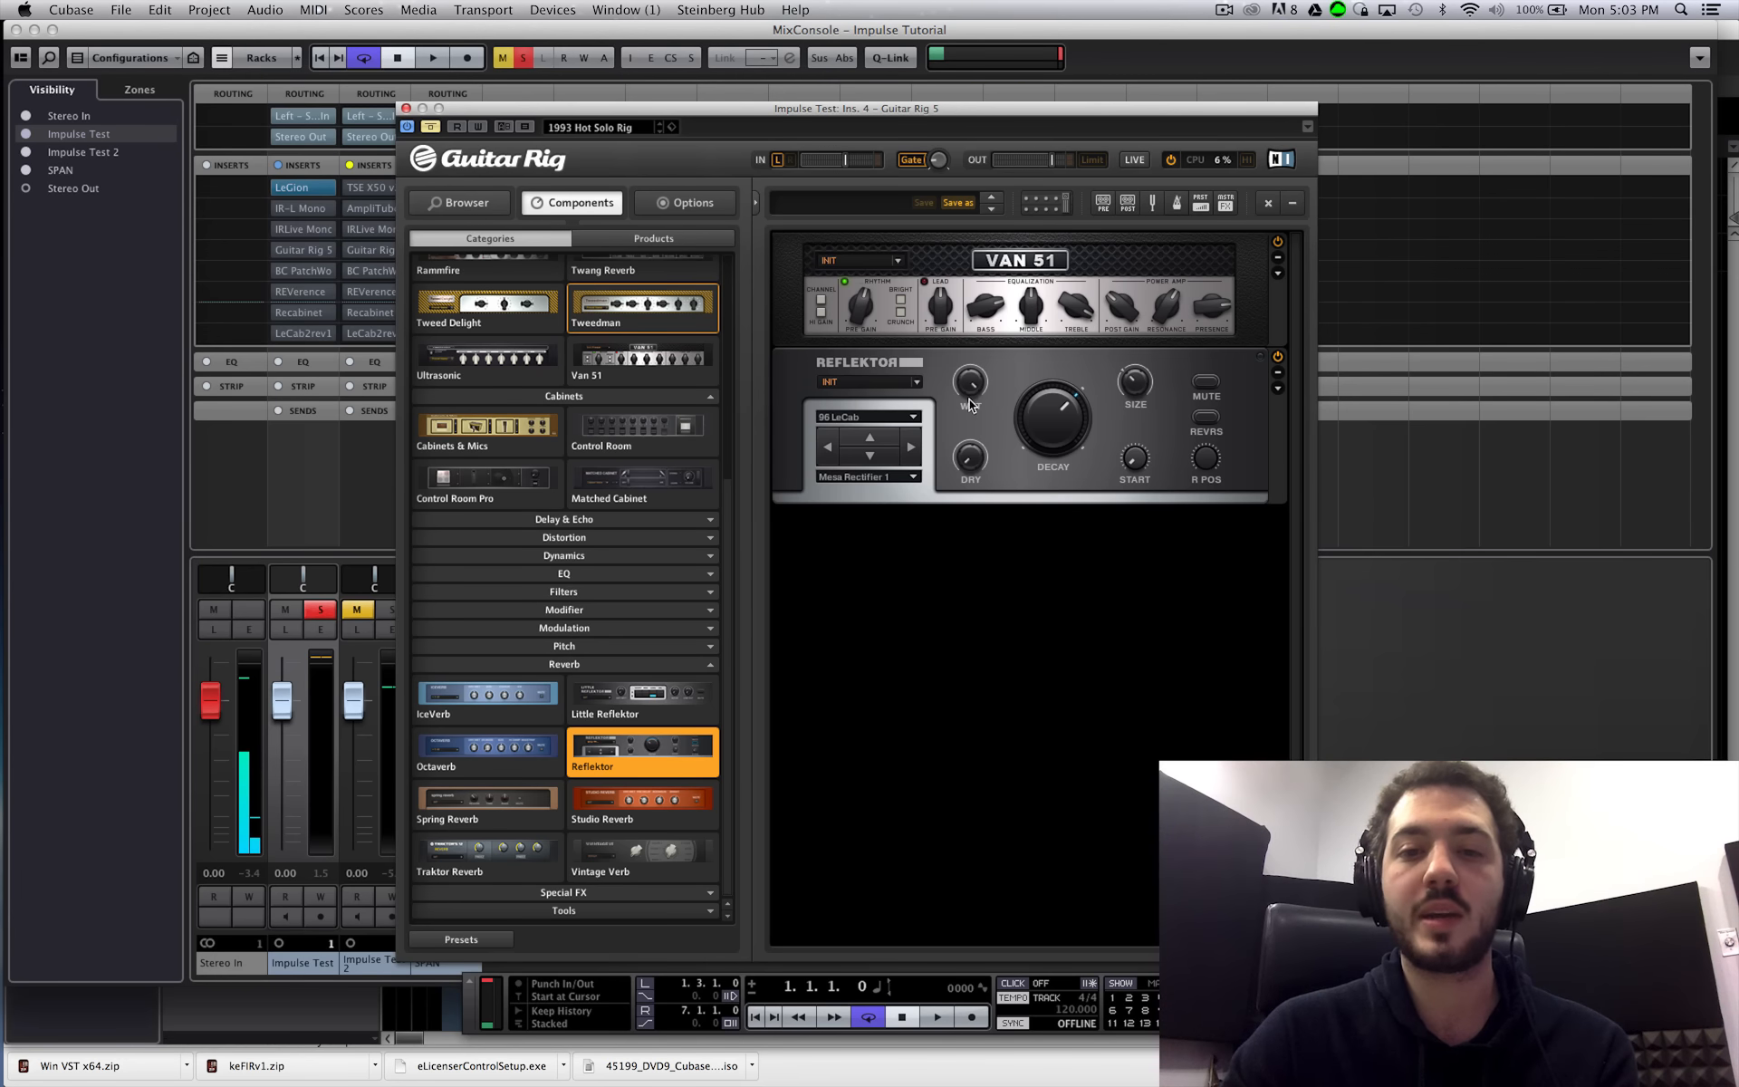
pyautogui.moveTo(974, 407); pyautogui.dragTo(1076, 378)
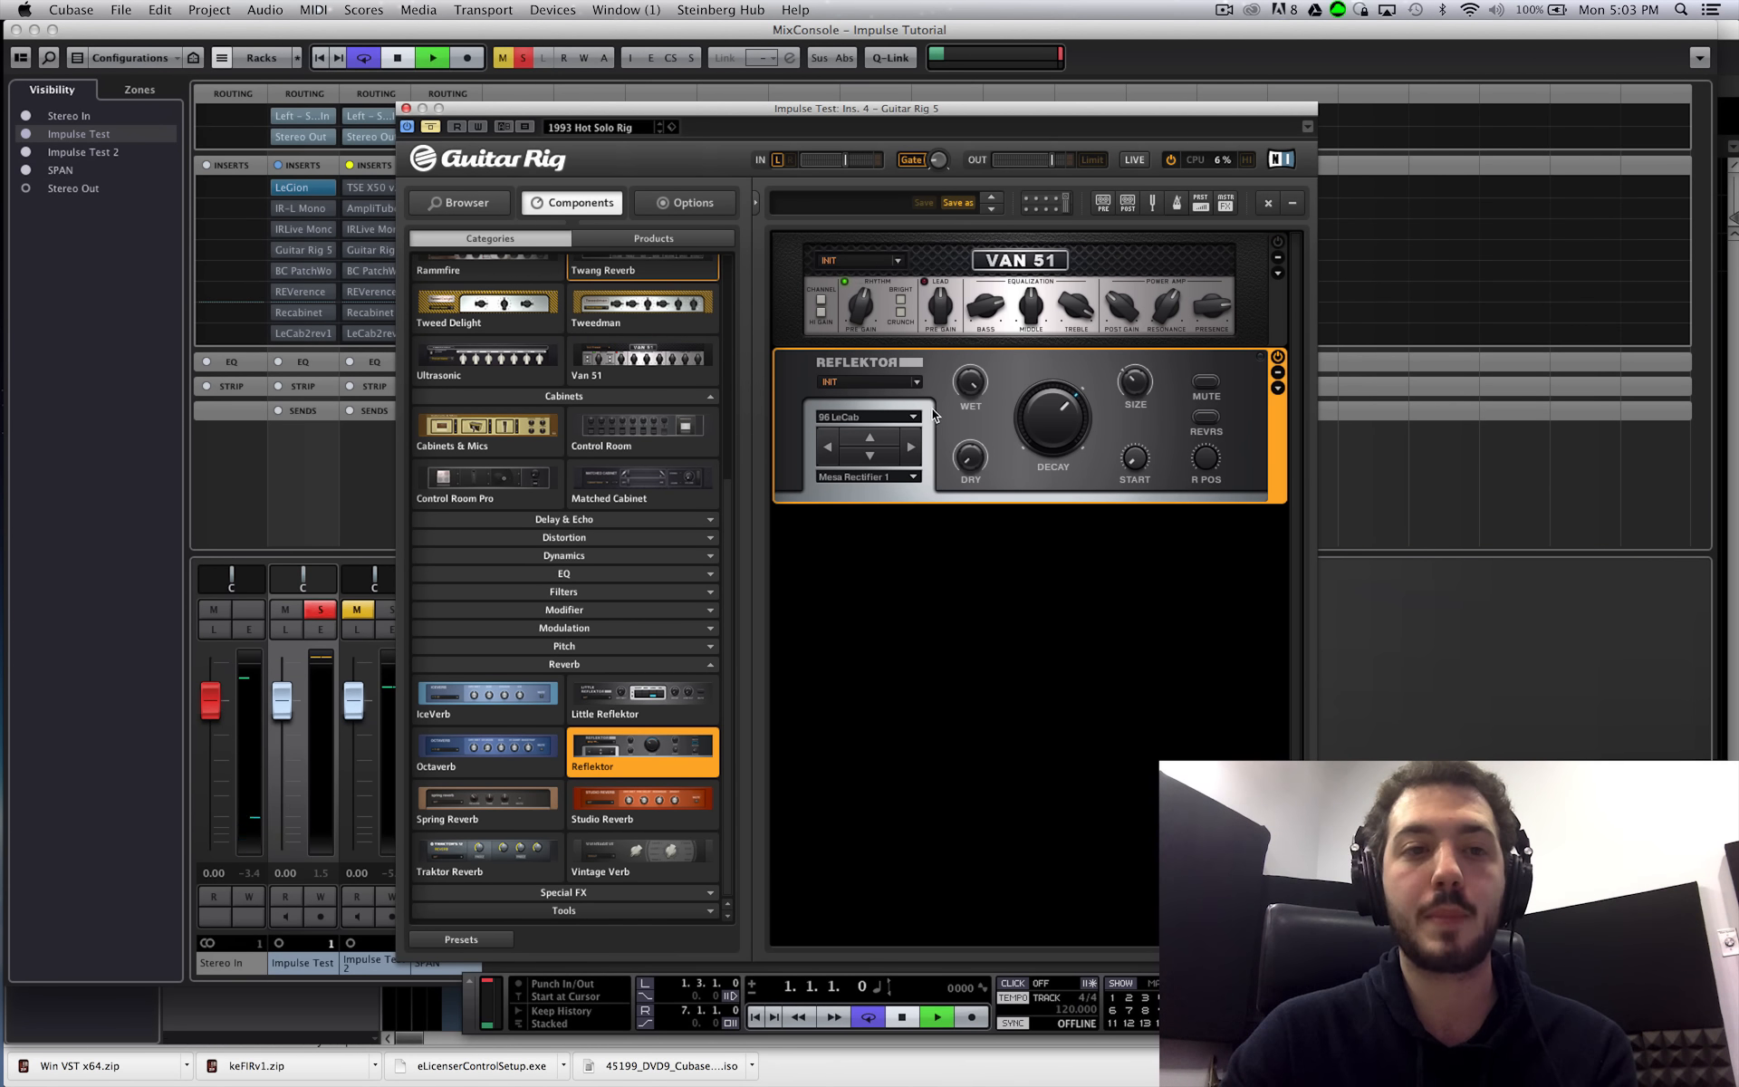
# - Enable the Guitar Rig 5 insert and audition the loop while sweeping Reflektor's Decay up to 150 % and back down and Size to 125 %
pyautogui.click(288, 249)
pyautogui.press('space')
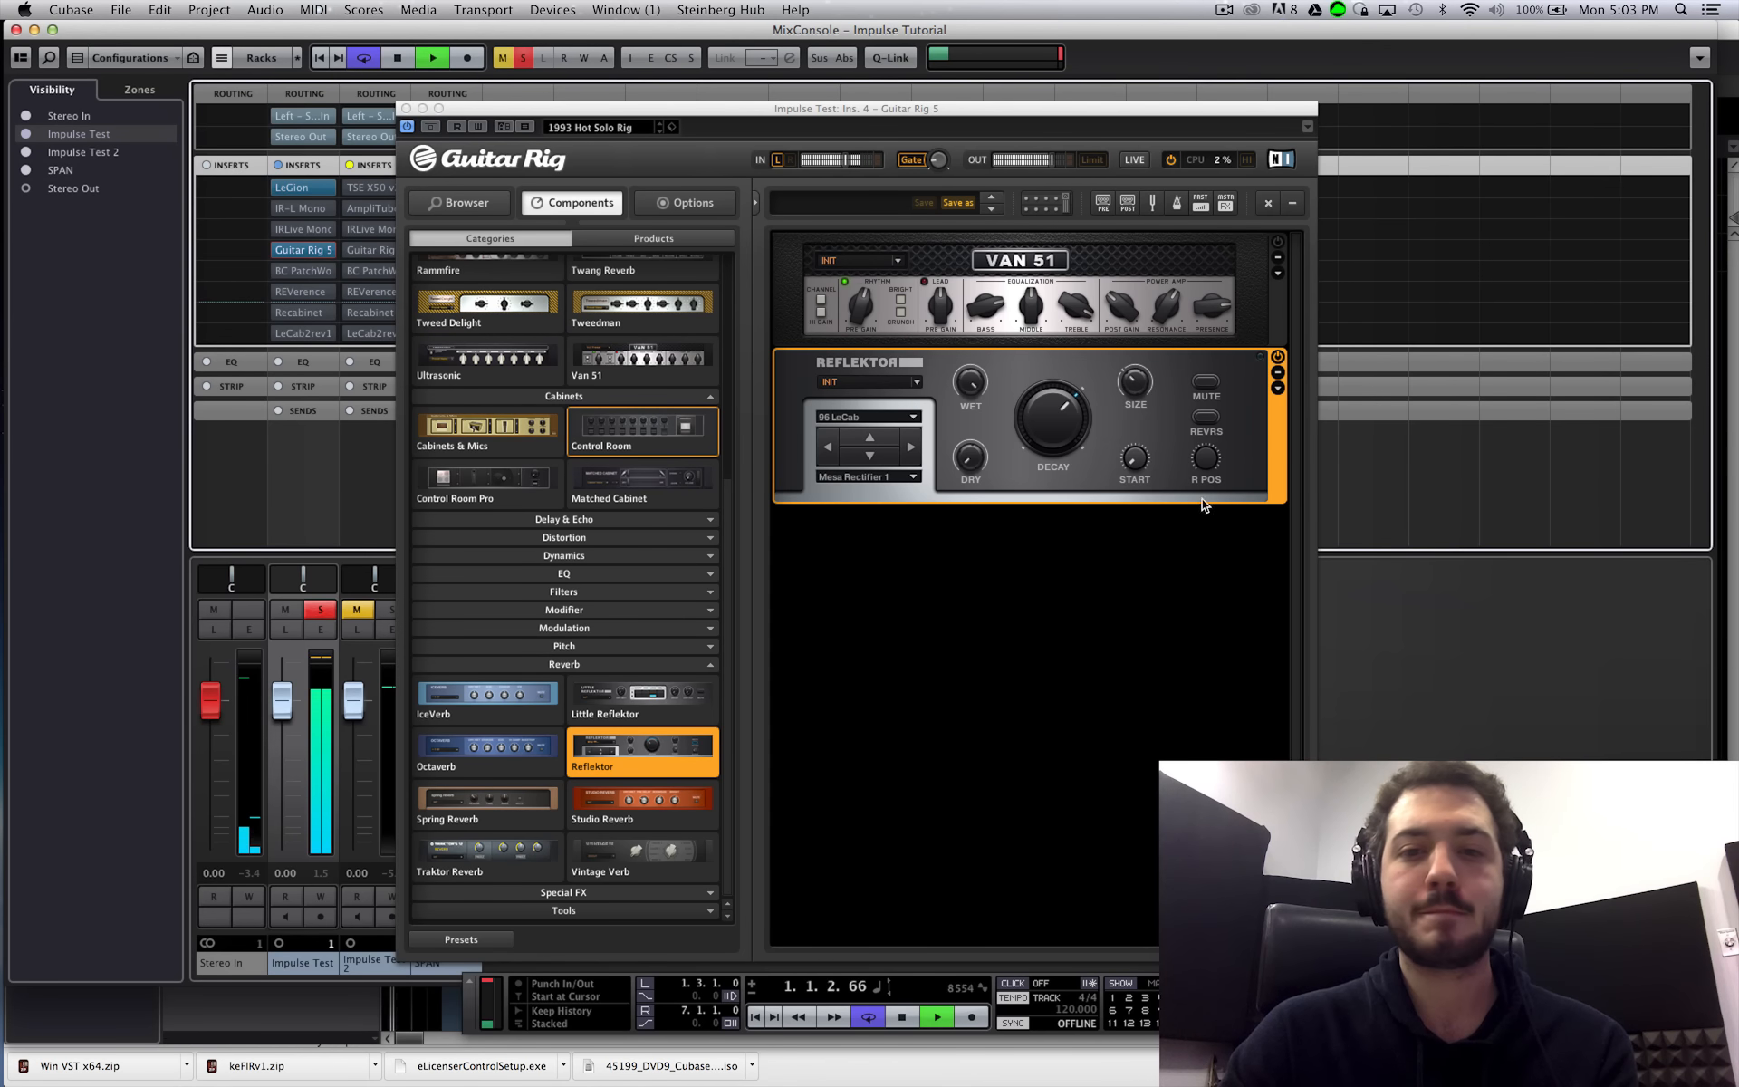
pyautogui.moveTo(1064, 431); pyautogui.dragTo(1066, 415)
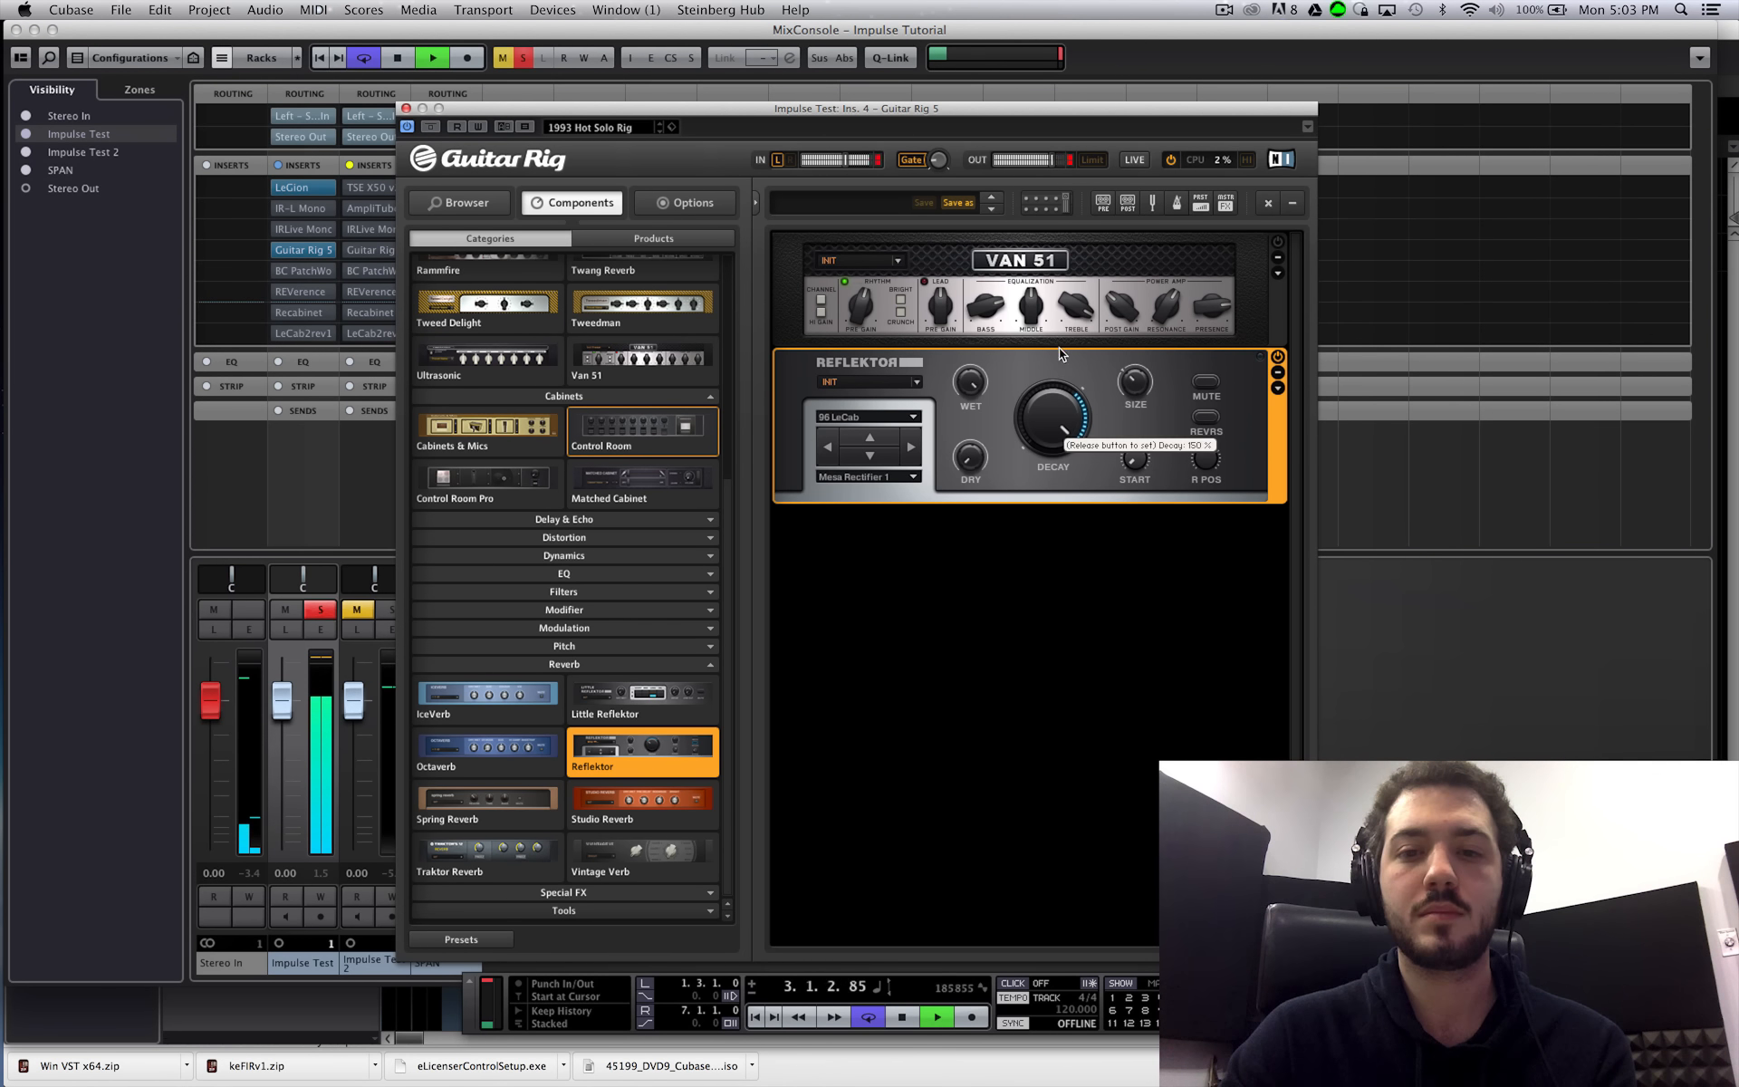
pyautogui.moveTo(1068, 434); pyautogui.dragTo(1072, 426)
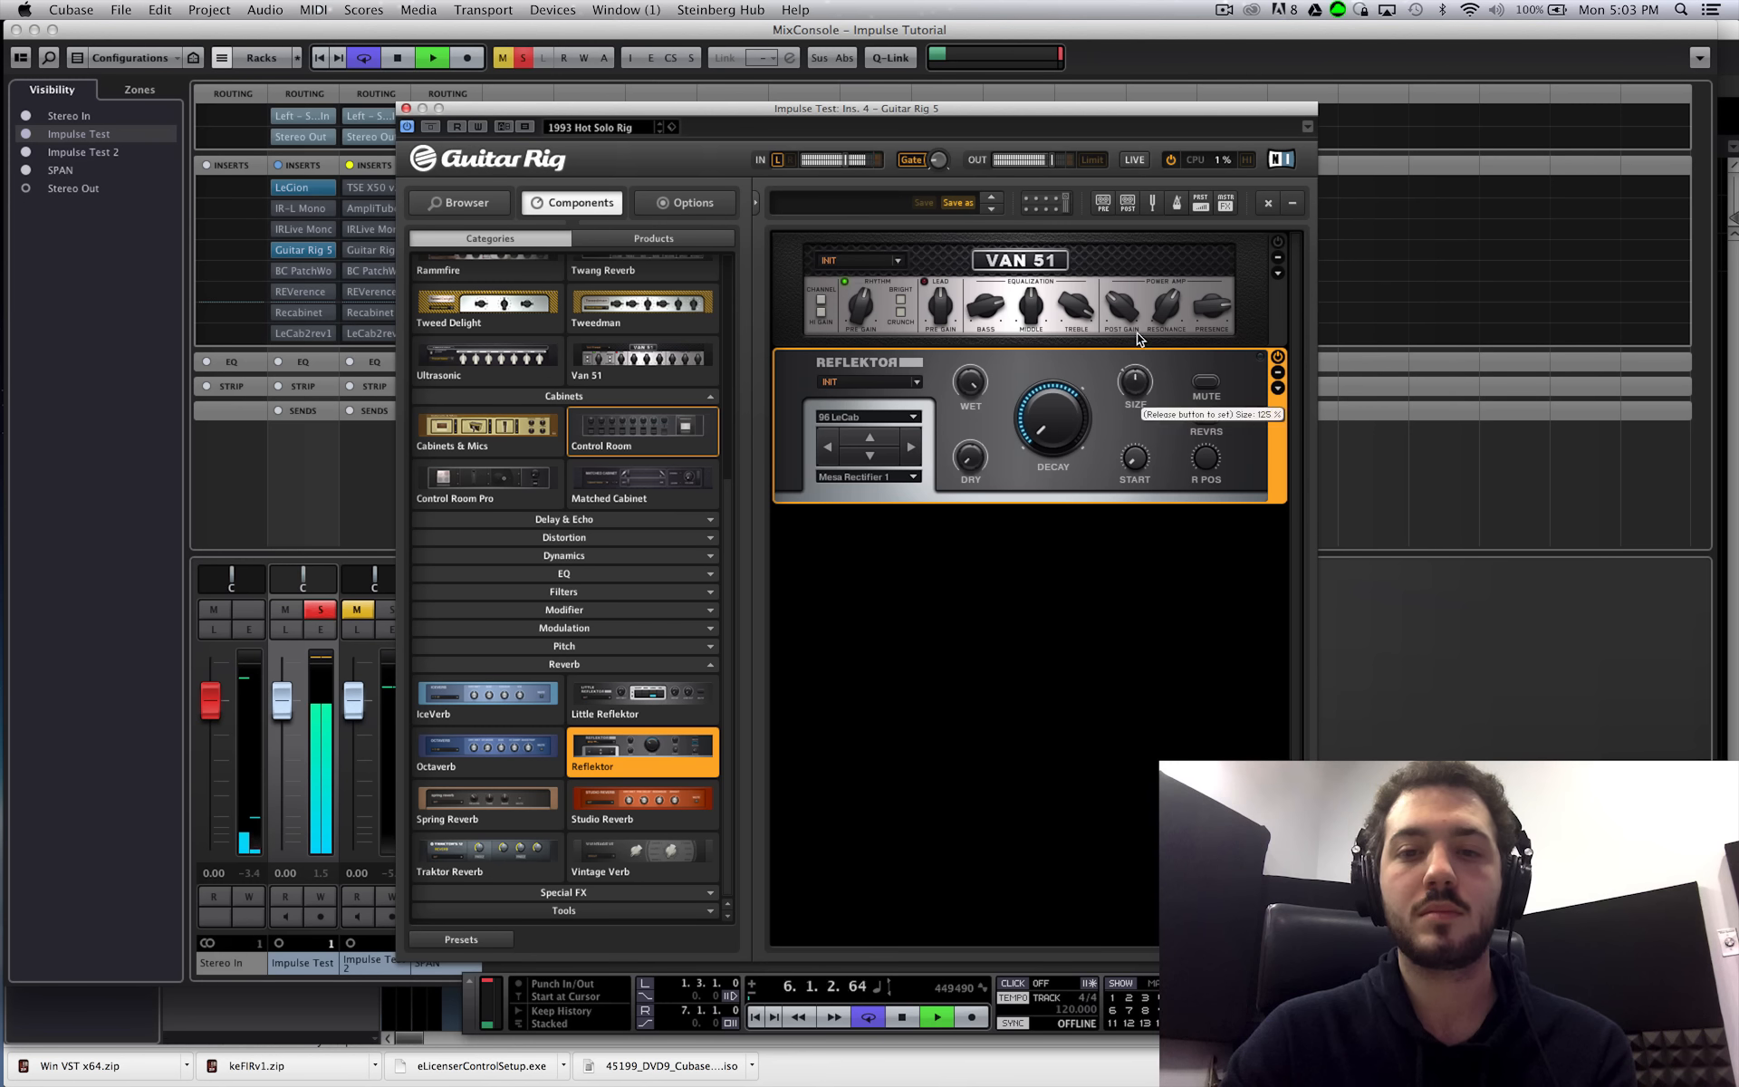
pyautogui.press('space')
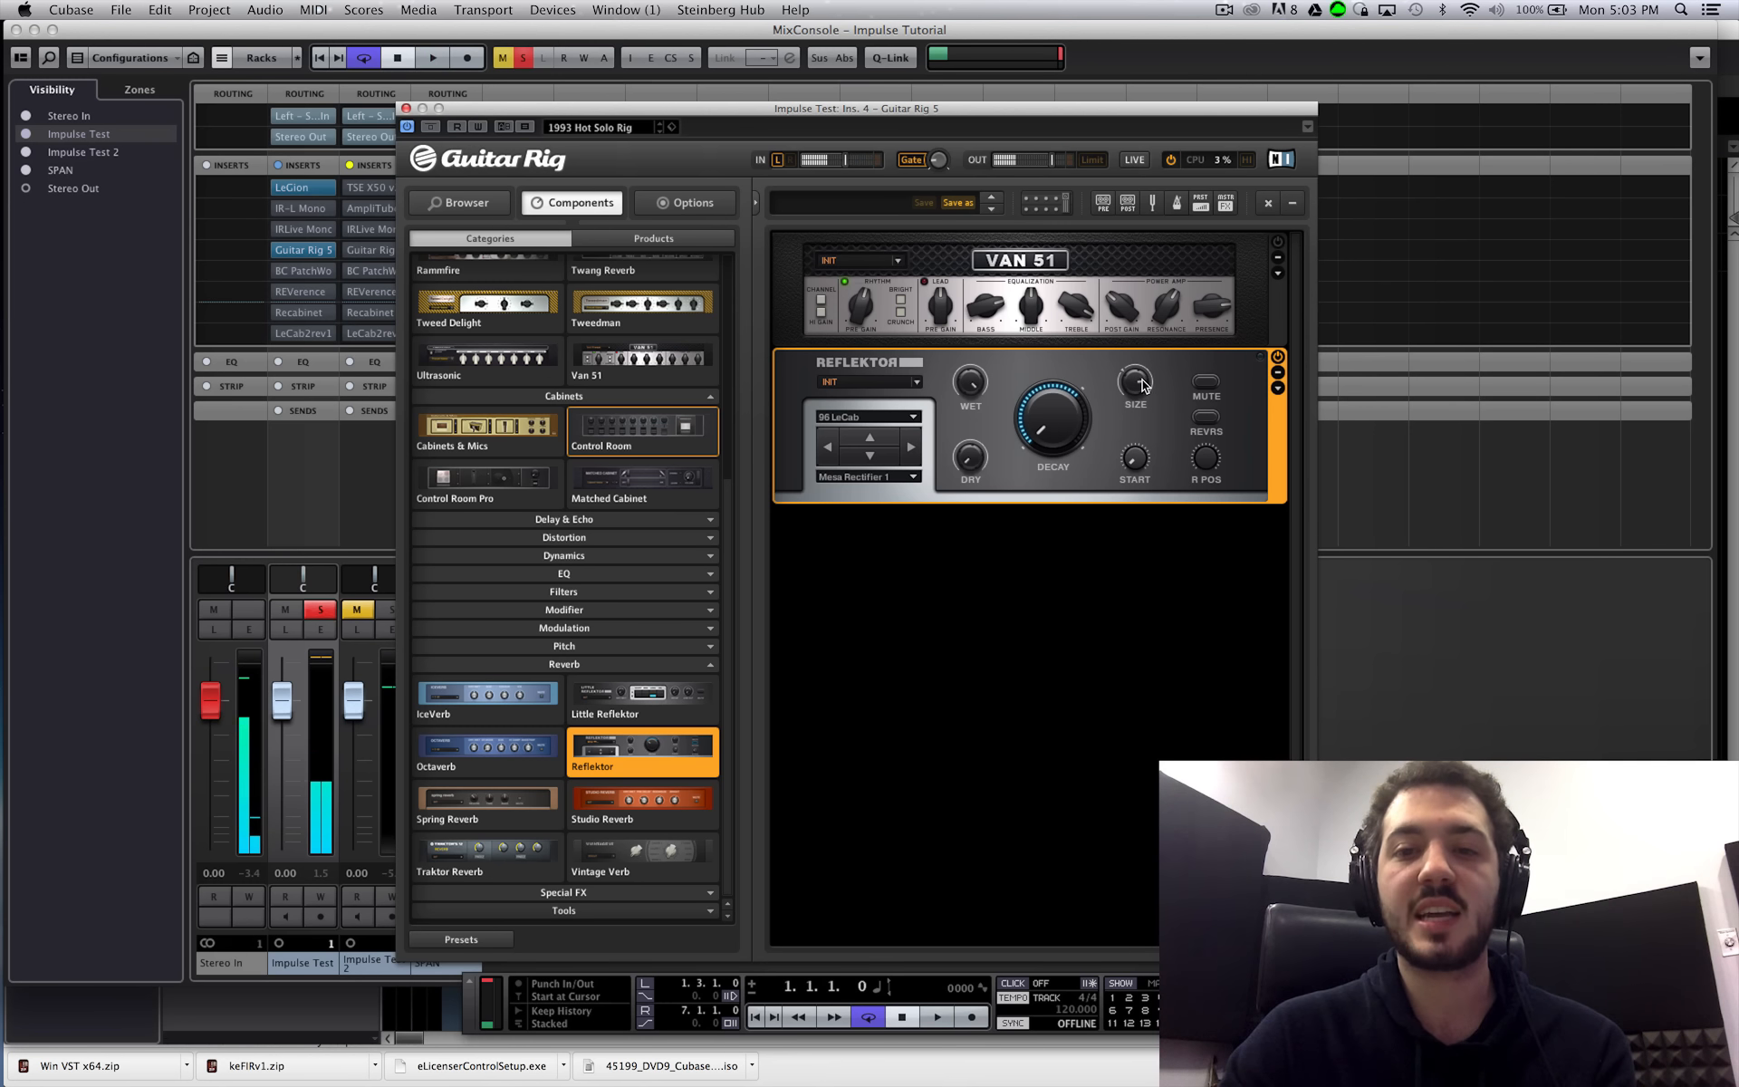
# - Reset Reflektor's Decay and Size to their defaults, bypass the insert and close the Guitar Rig 5 window
pyautogui.moveTo(1046, 444); pyautogui.dragTo(1048, 408)
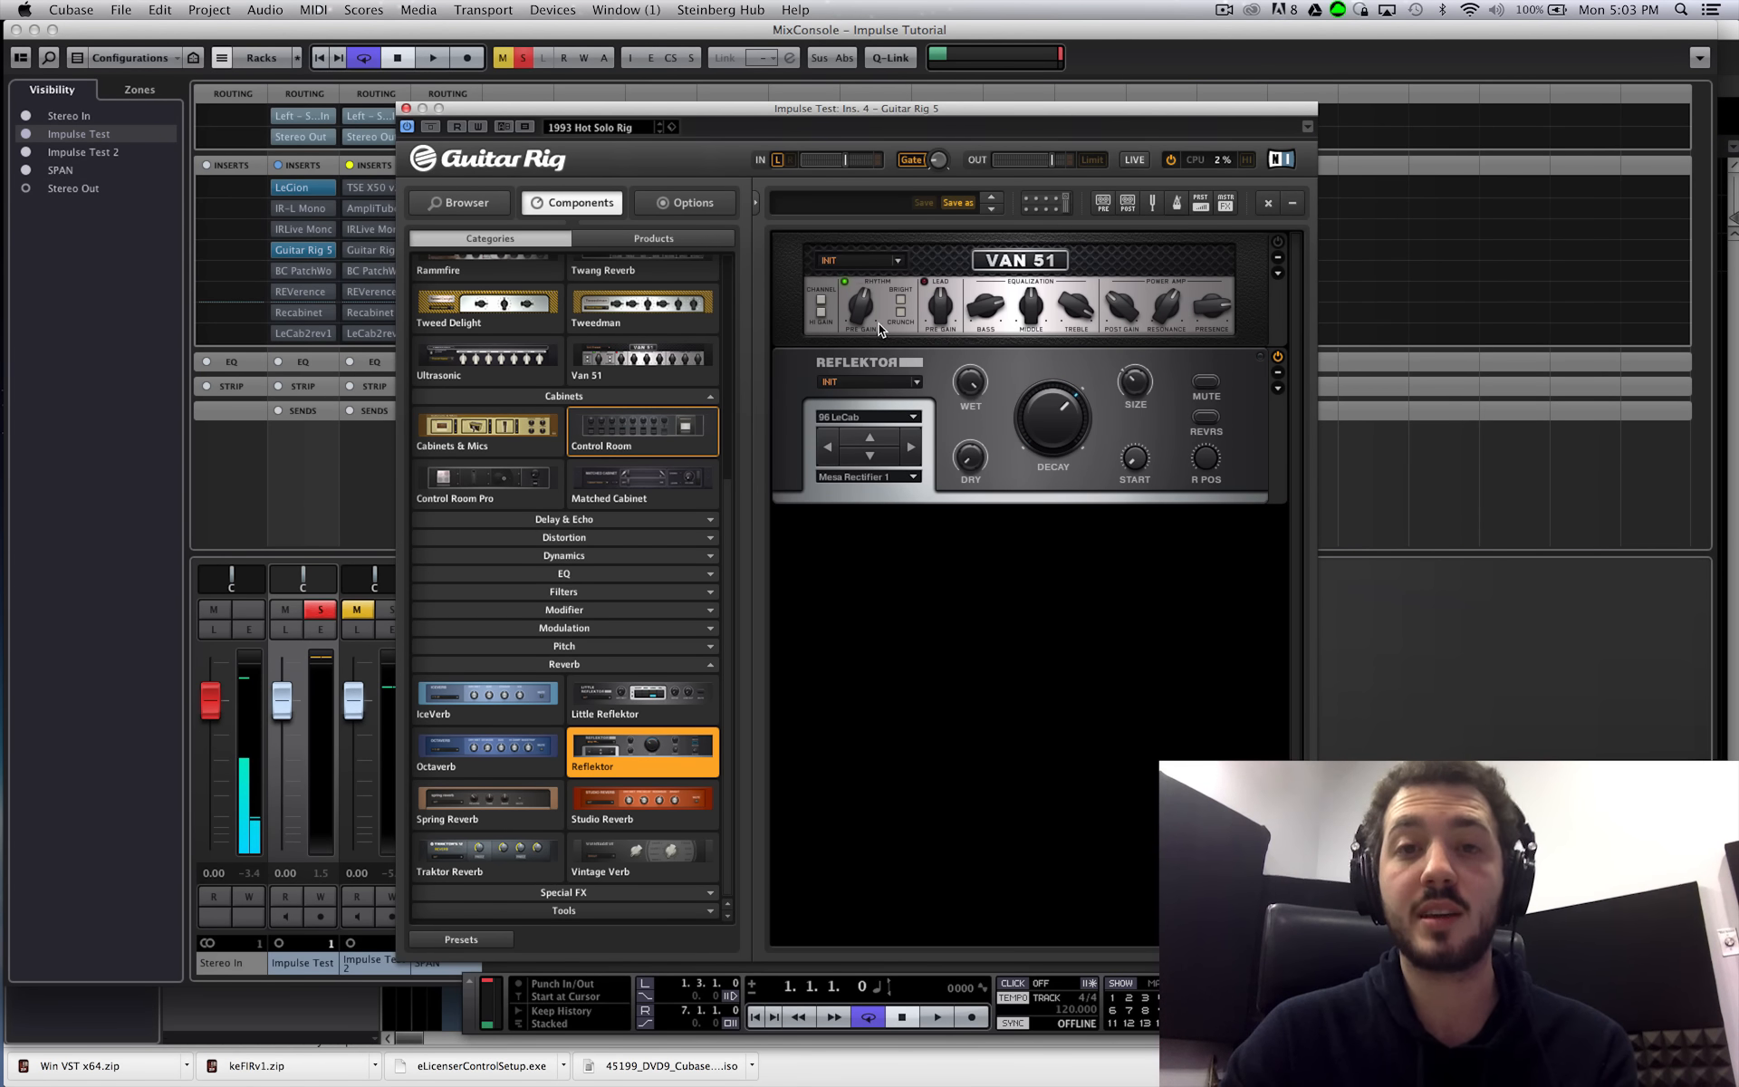
pyautogui.click(405, 108)
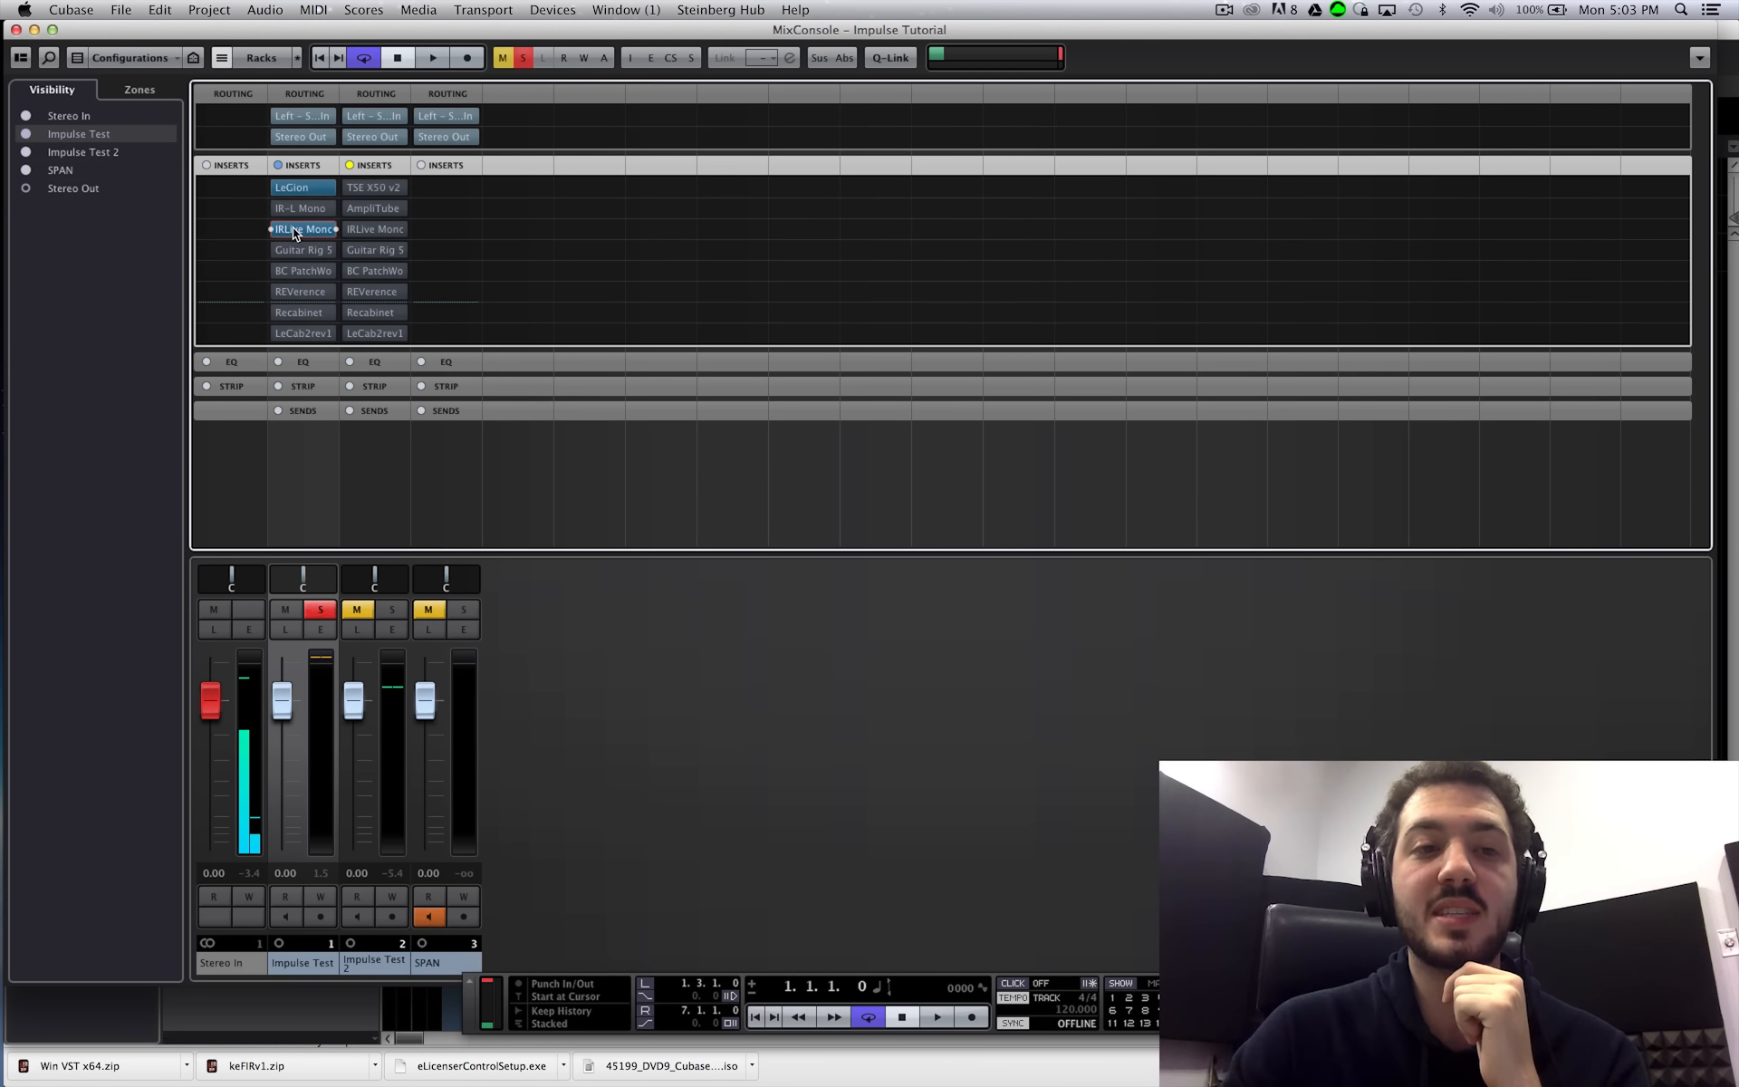
# - Open the IRLive Mono insert on the Impulse Test channel and audition the loop through its Mesa Rectifier 1 impulse
pyautogui.click(292, 229)
pyautogui.moveTo(655, 355); pyautogui.dragTo(660, 356)
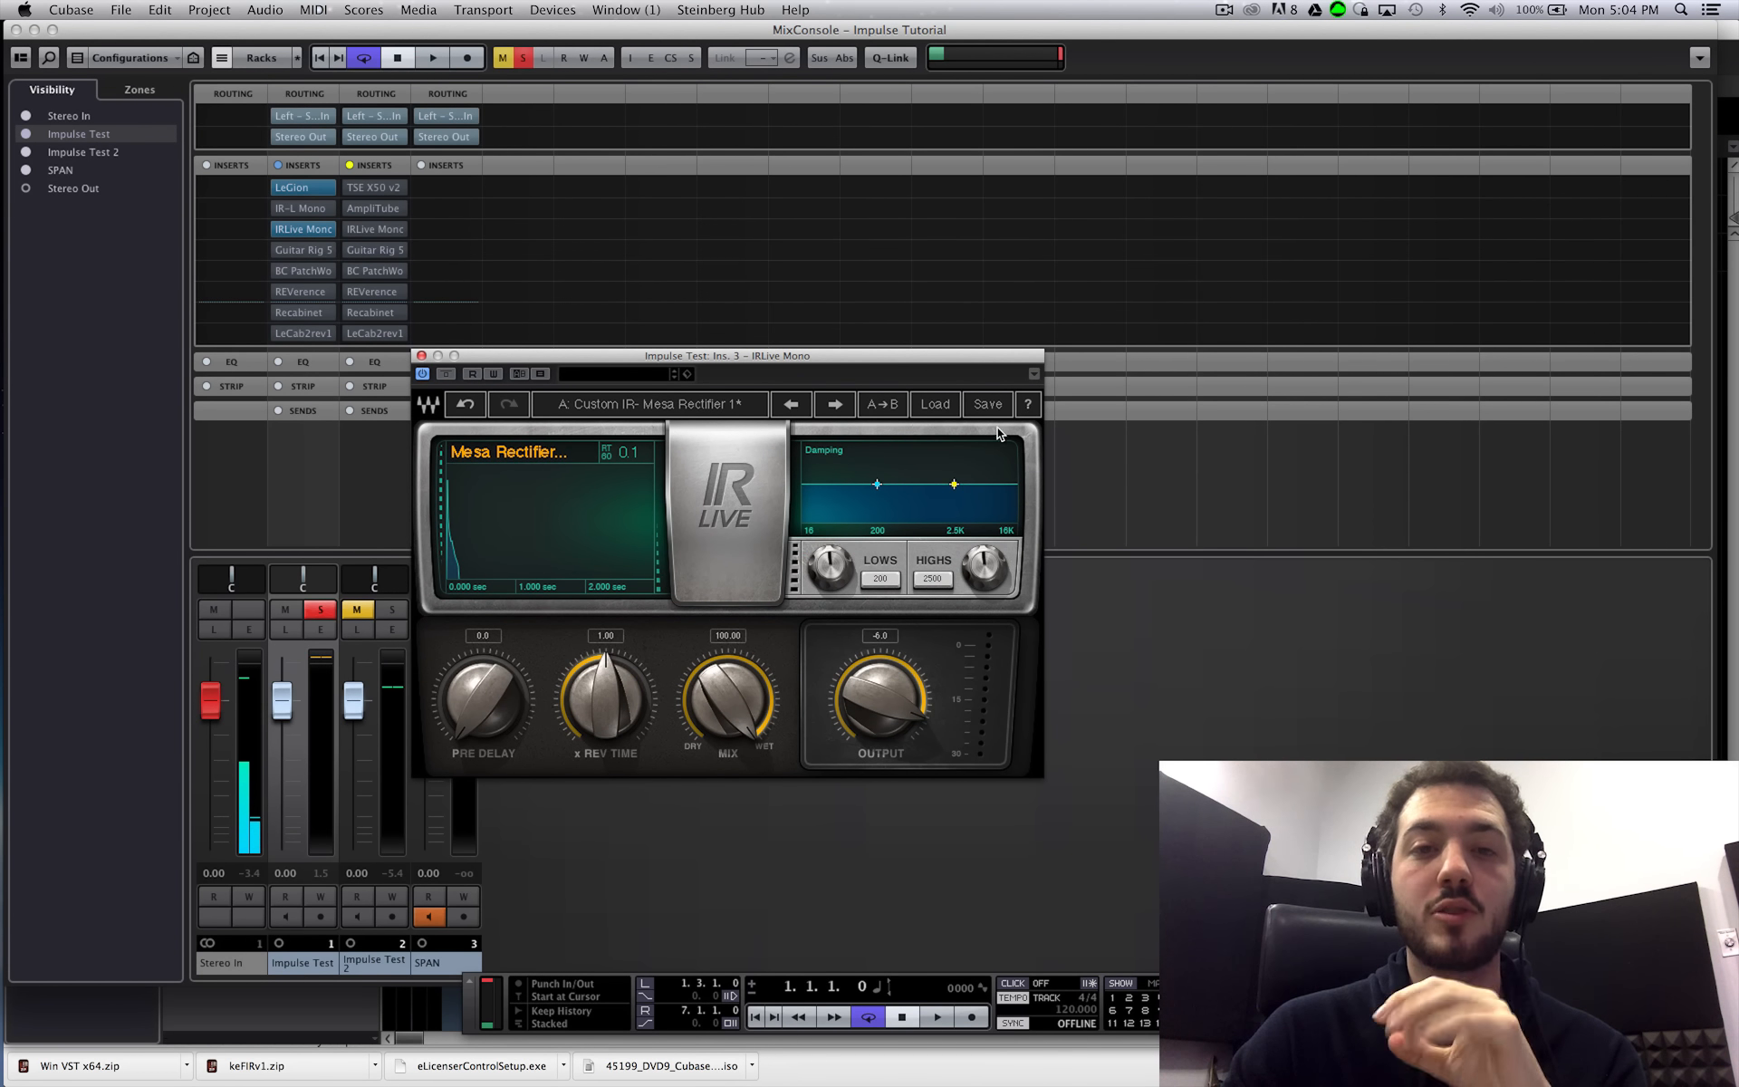
pyautogui.click(1060, 54)
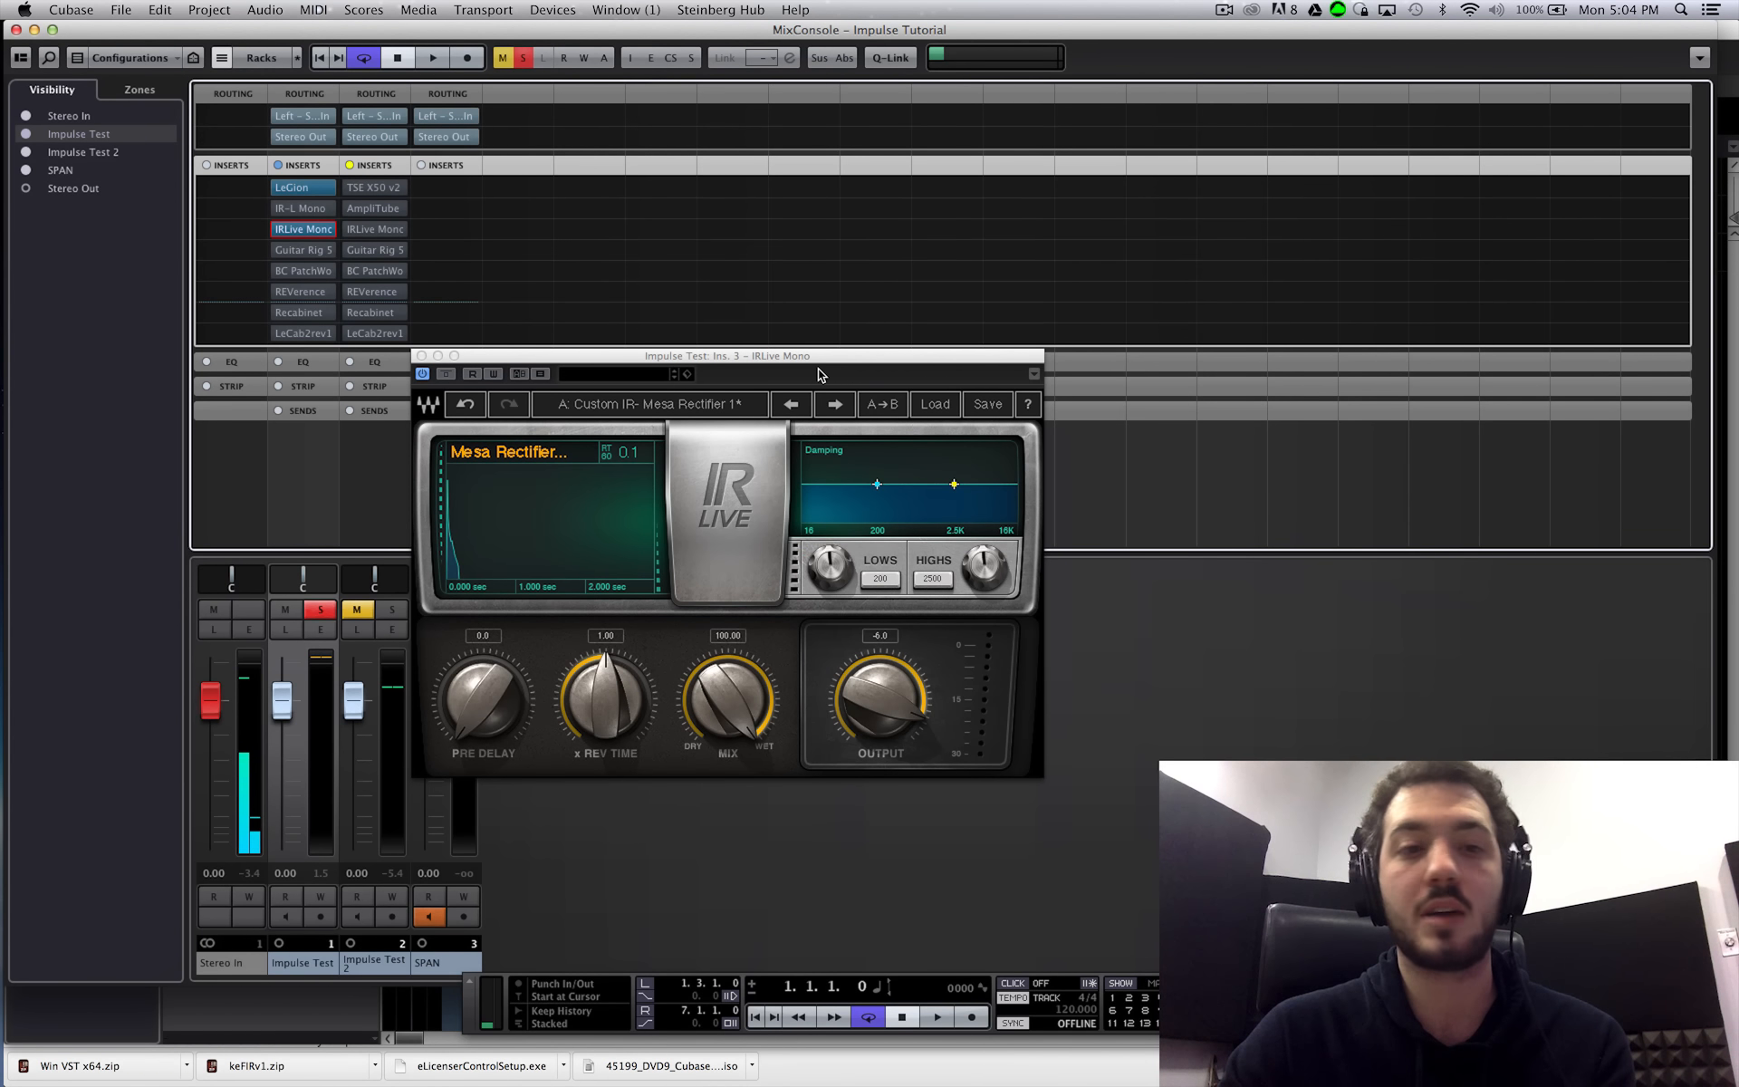
pyautogui.press('space')
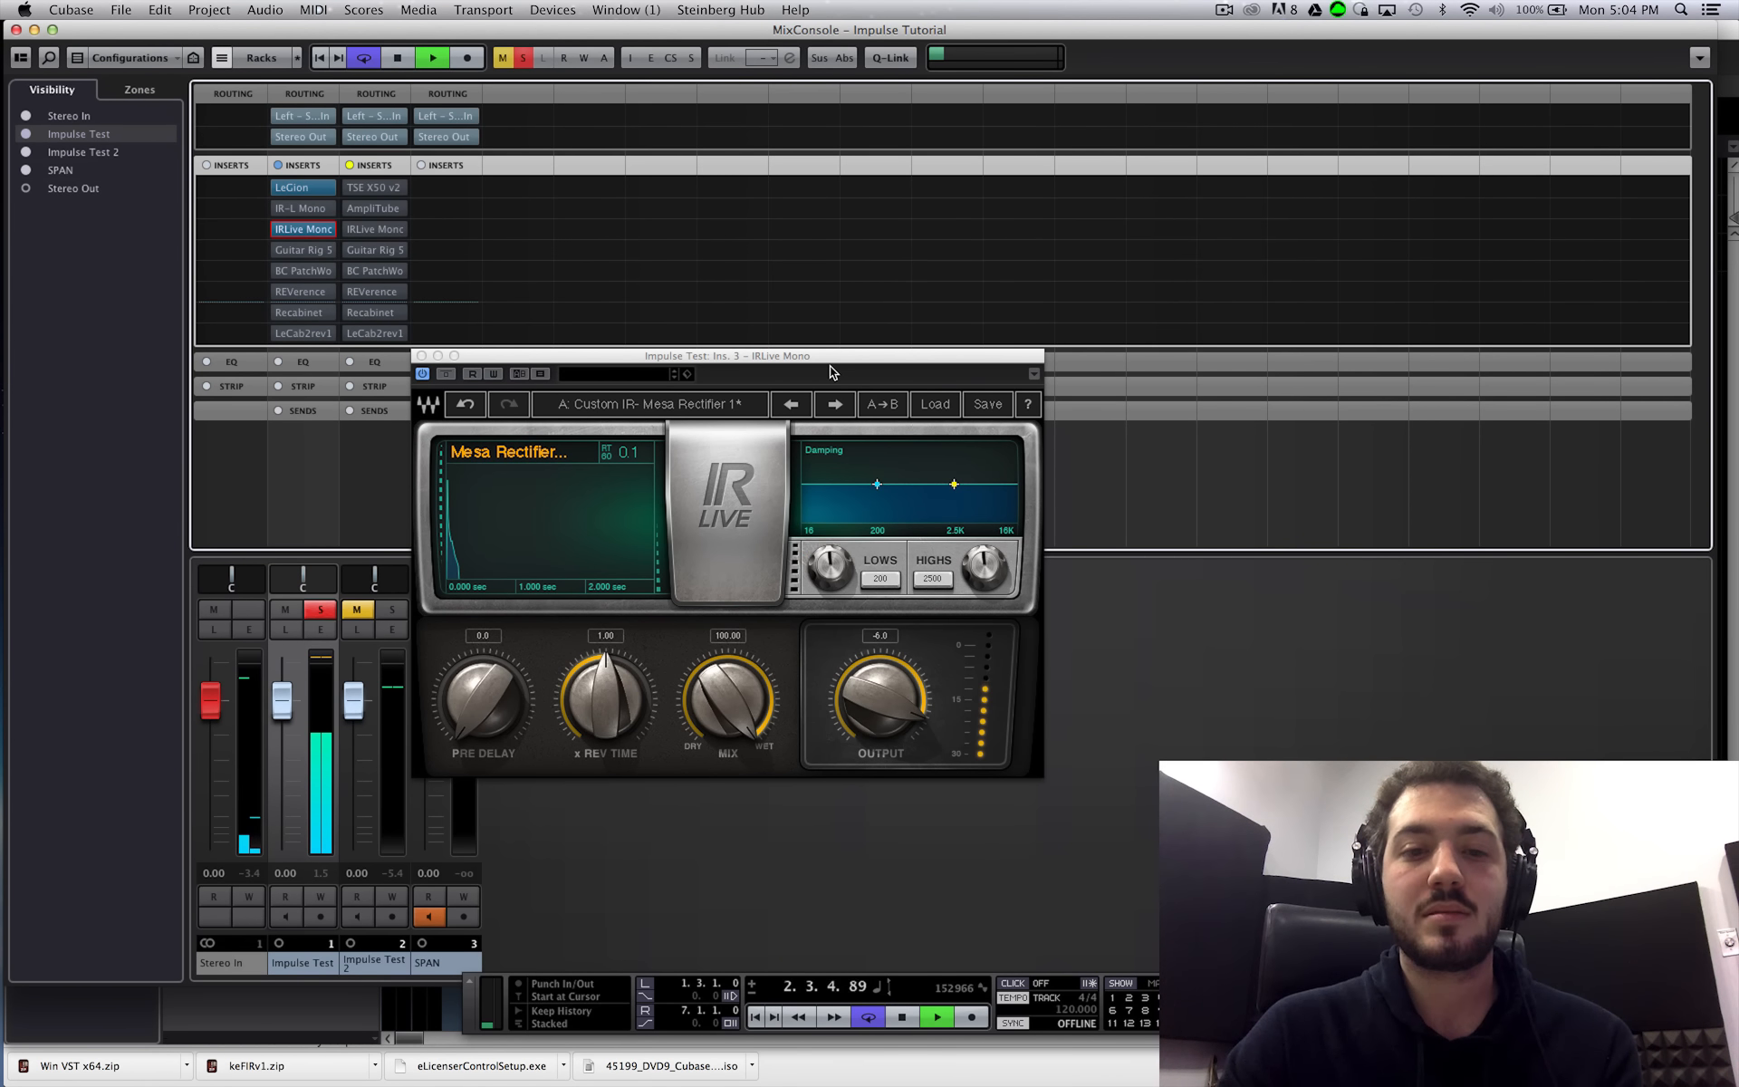
pyautogui.press('space')
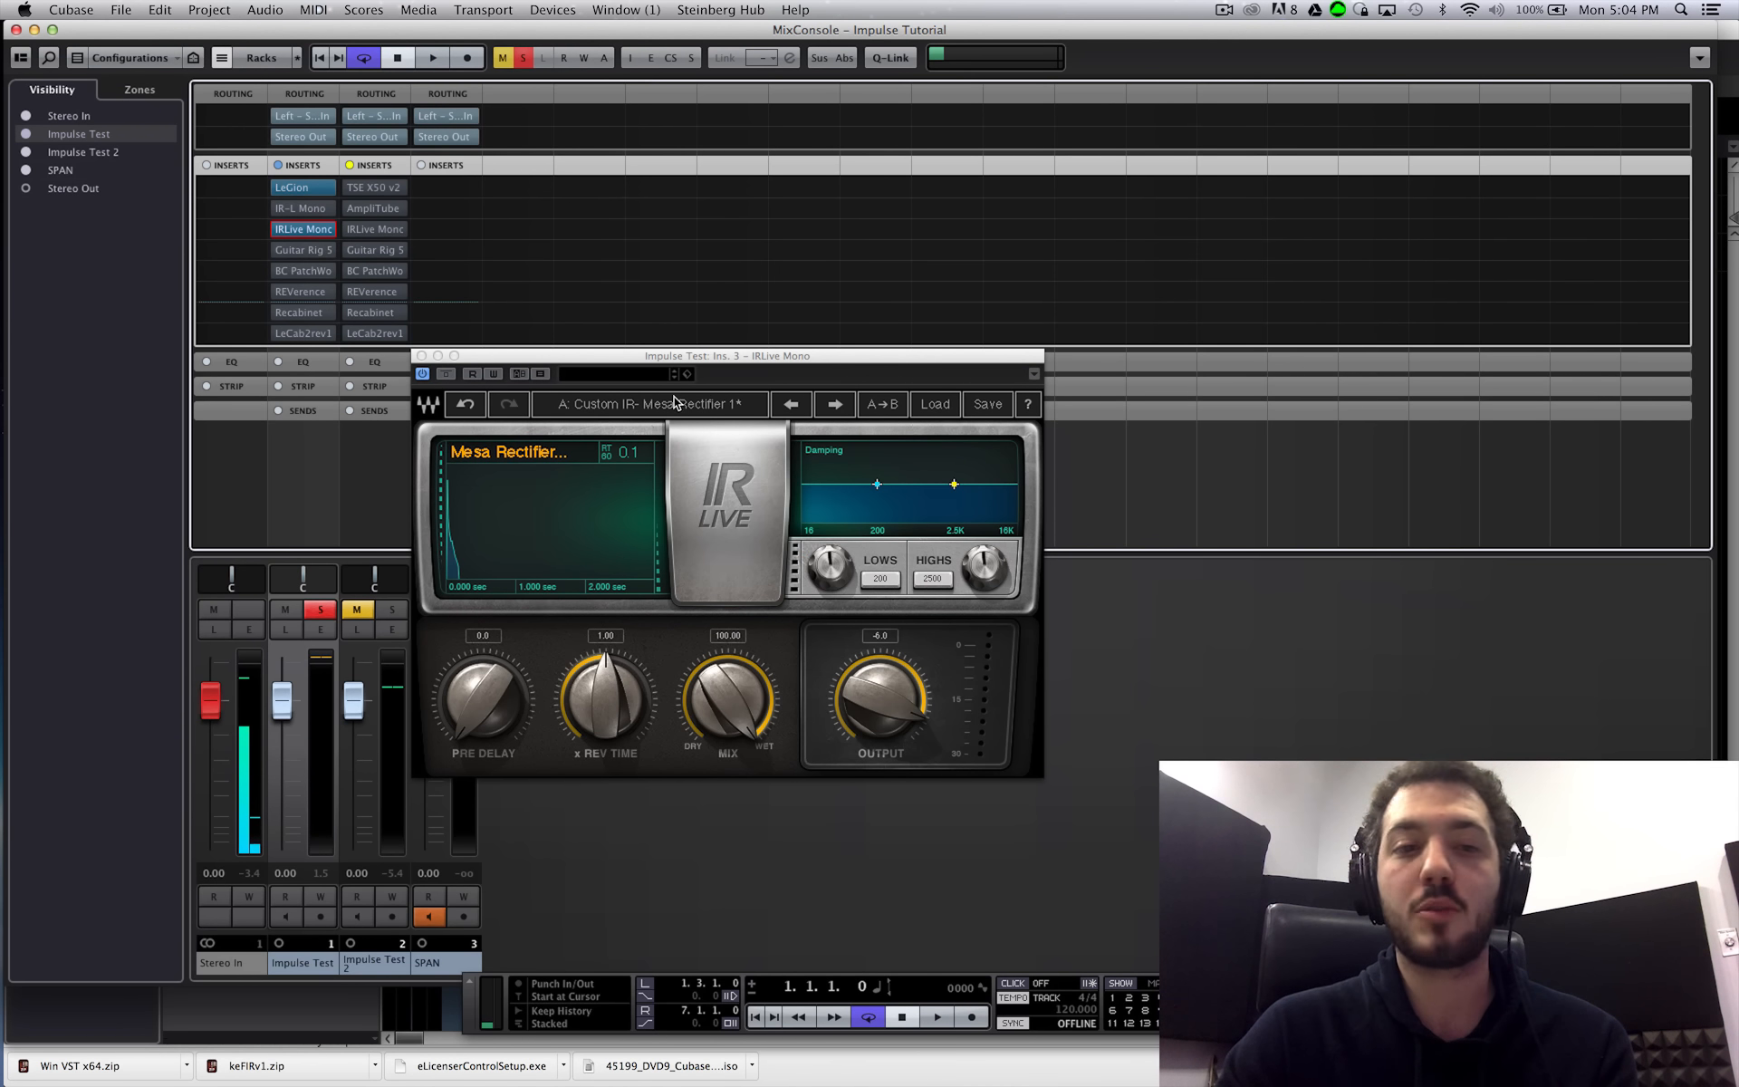
# - Bypass IRLive Mono, enable the IR-L Mono insert and place its window clear of the insert list
pyautogui.moveTo(275, 226)
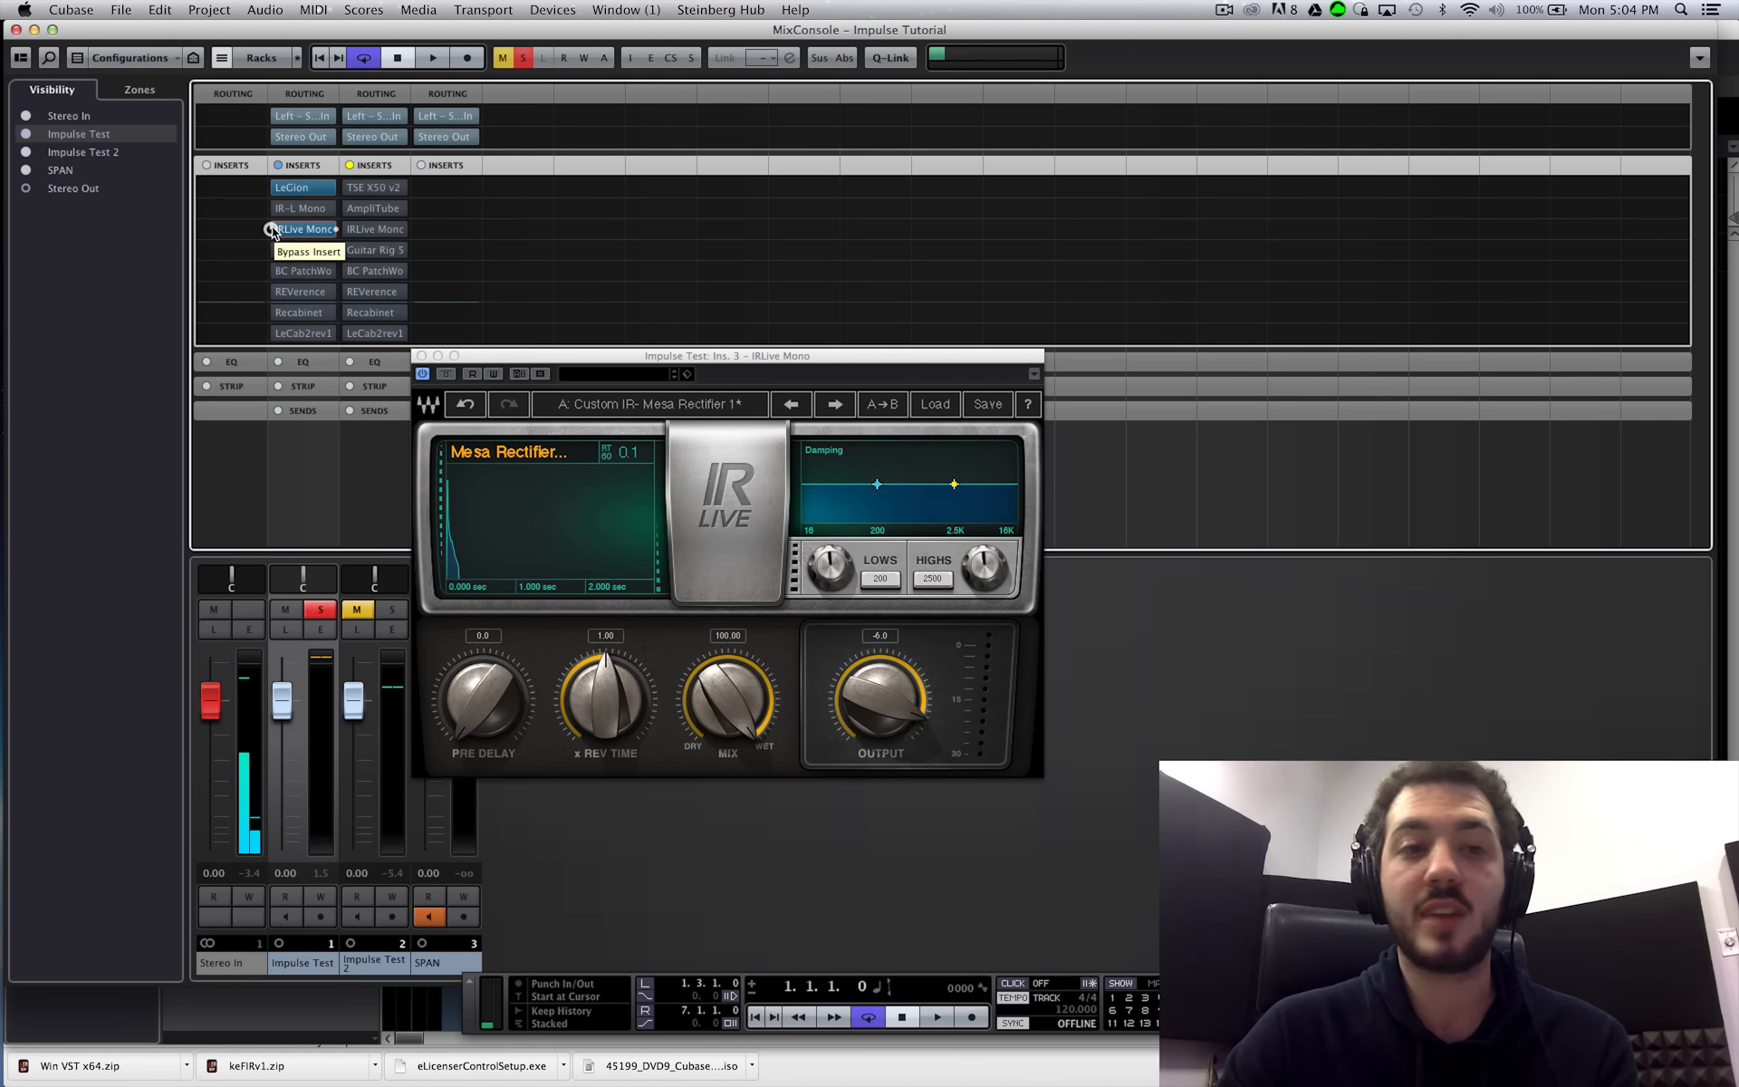
pyautogui.click(292, 209)
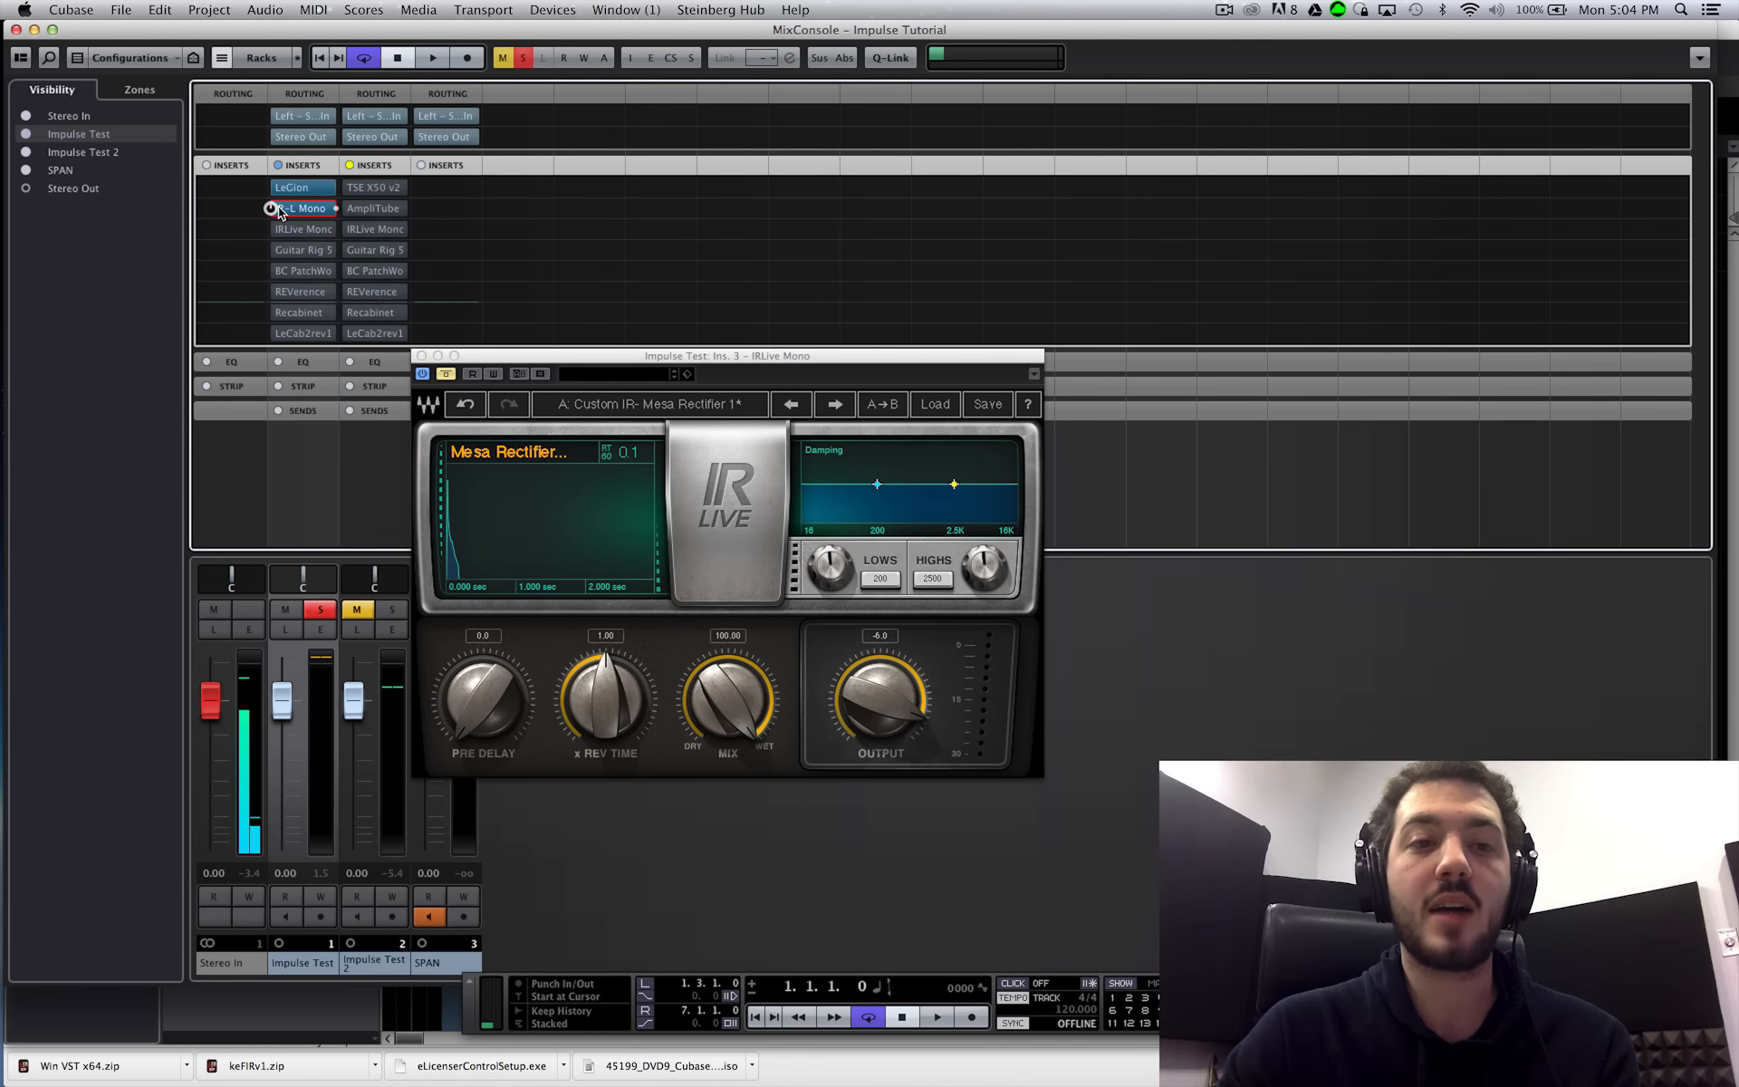
pyautogui.moveTo(939, 223); pyautogui.dragTo(1101, 235)
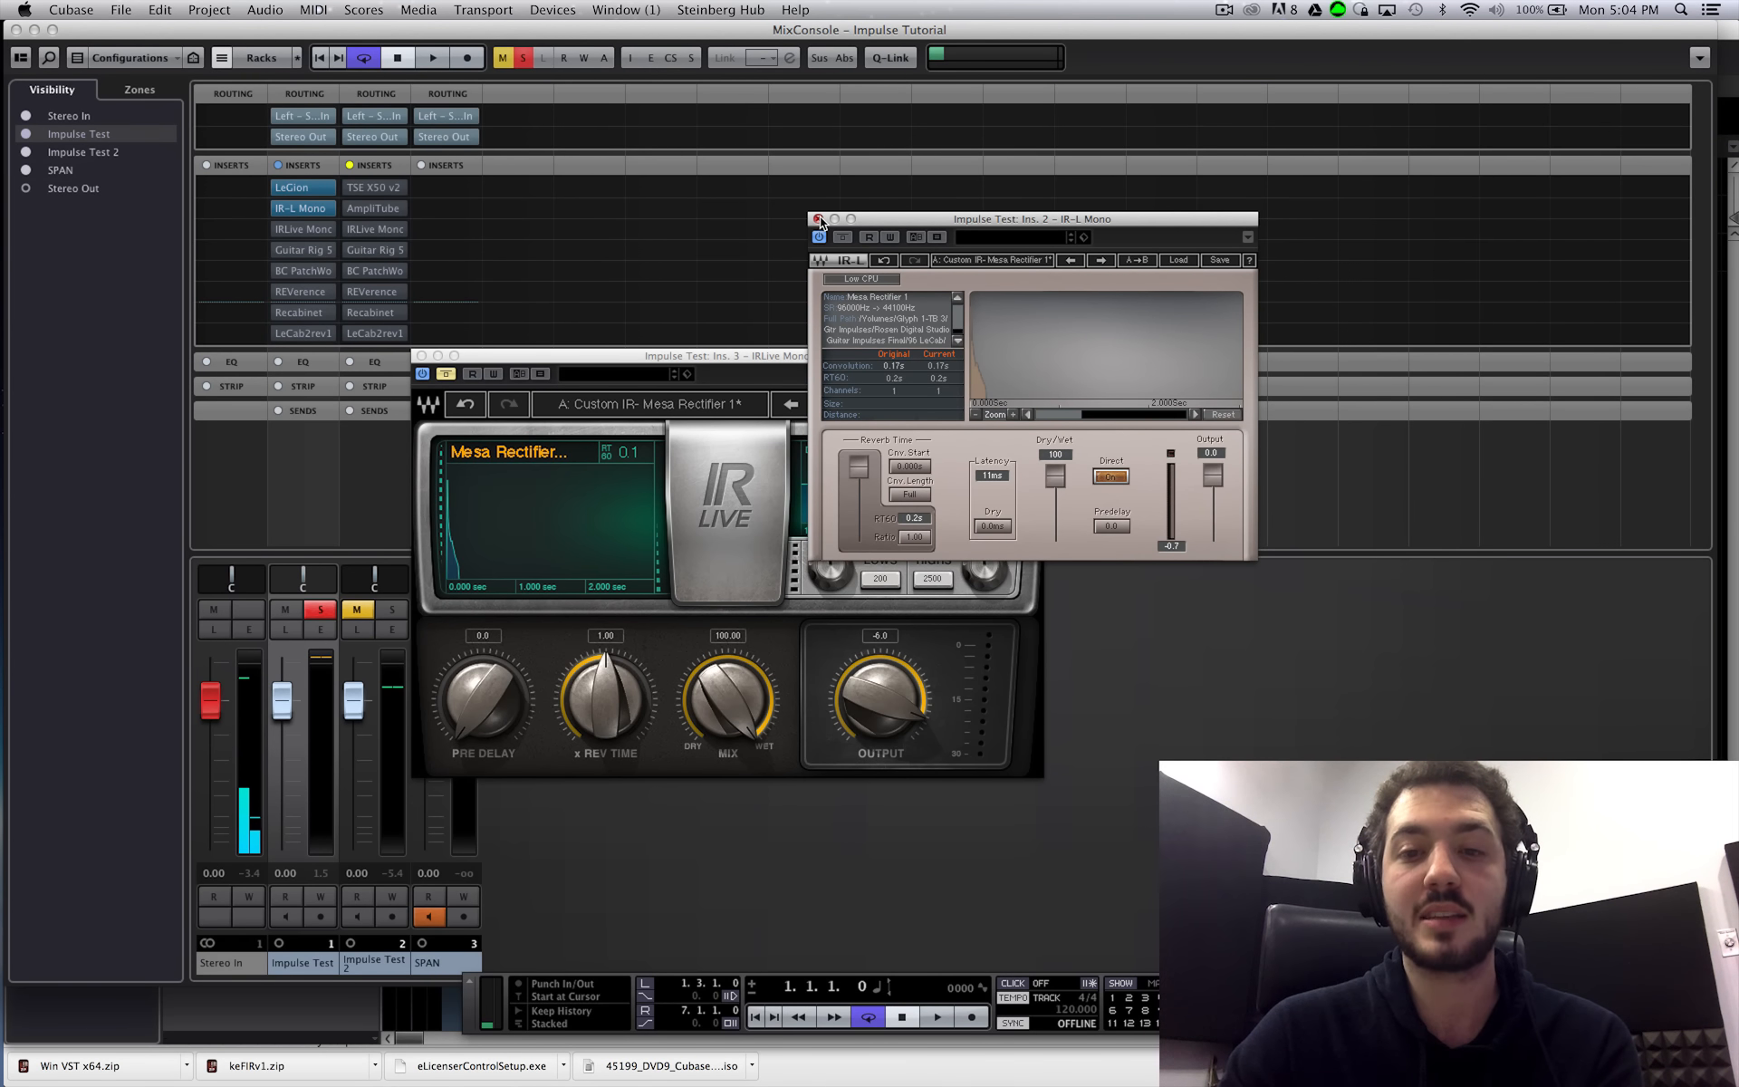
# - Audition the loop in IR-L with Direct off and back on, stop playback and close the IRLive and IR-L windows
pyautogui.click(1110, 478)
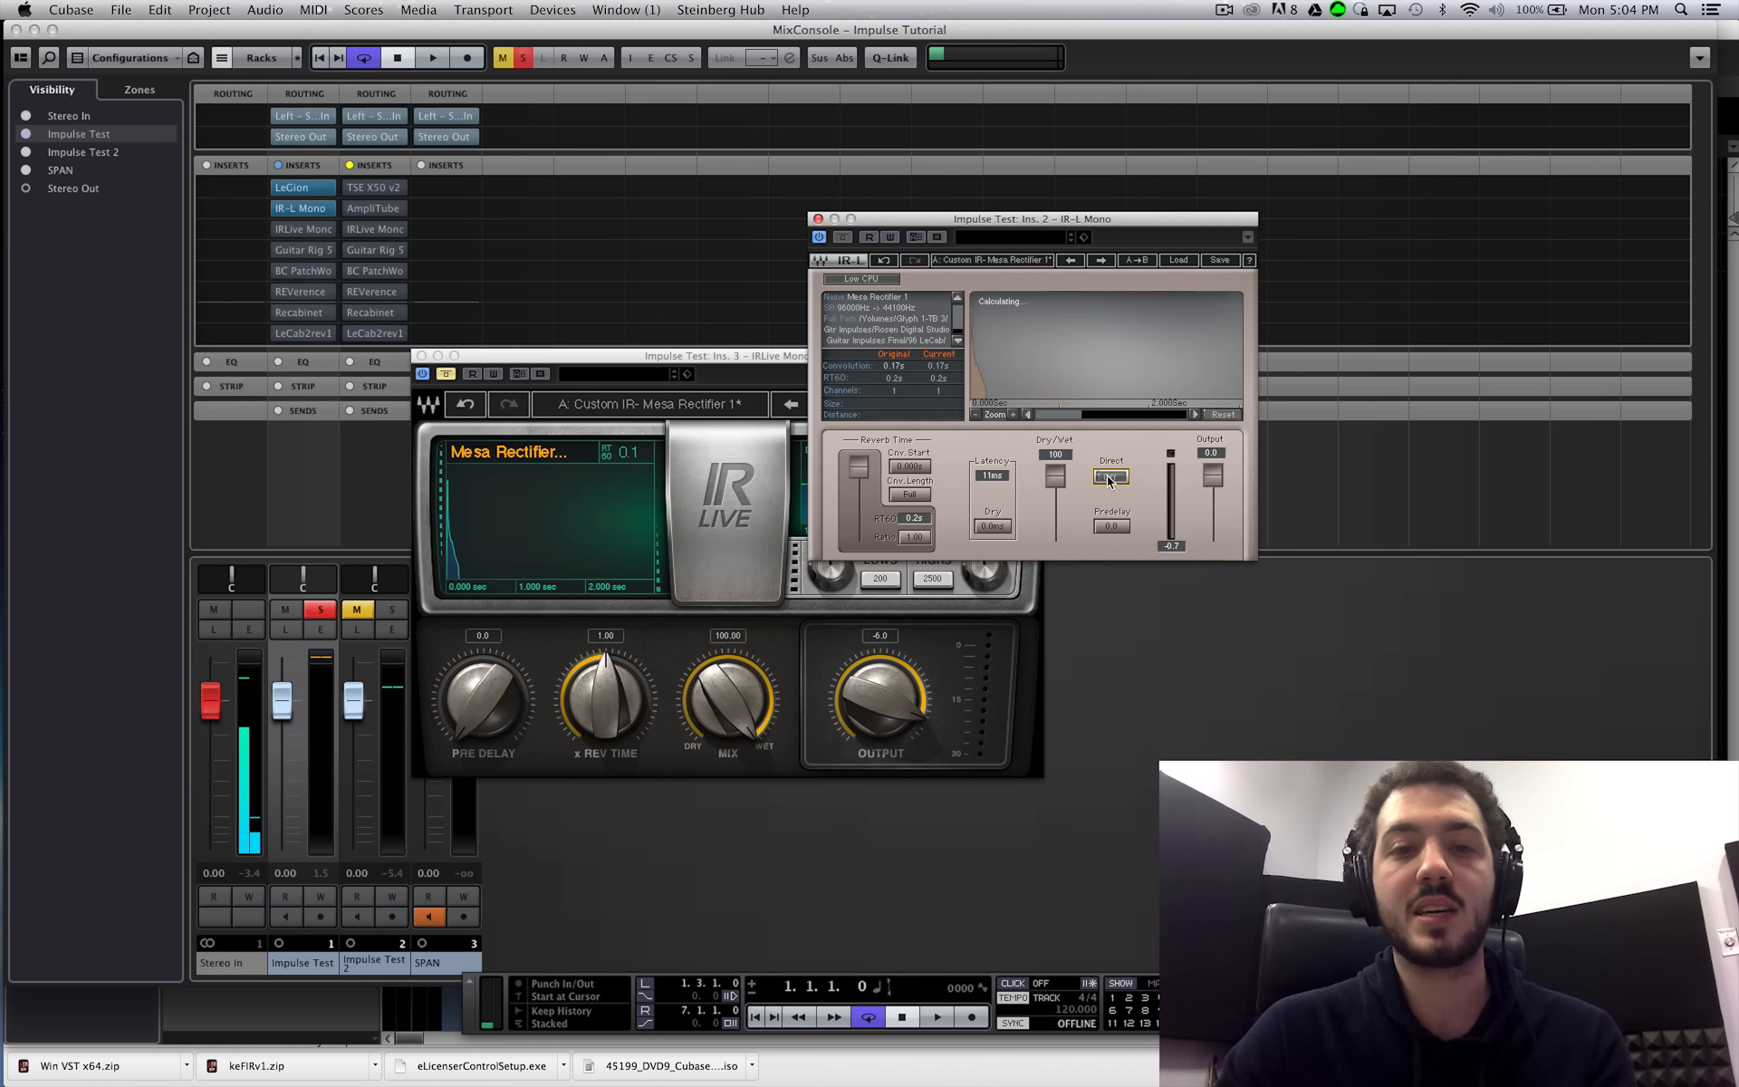
pyautogui.press('space')
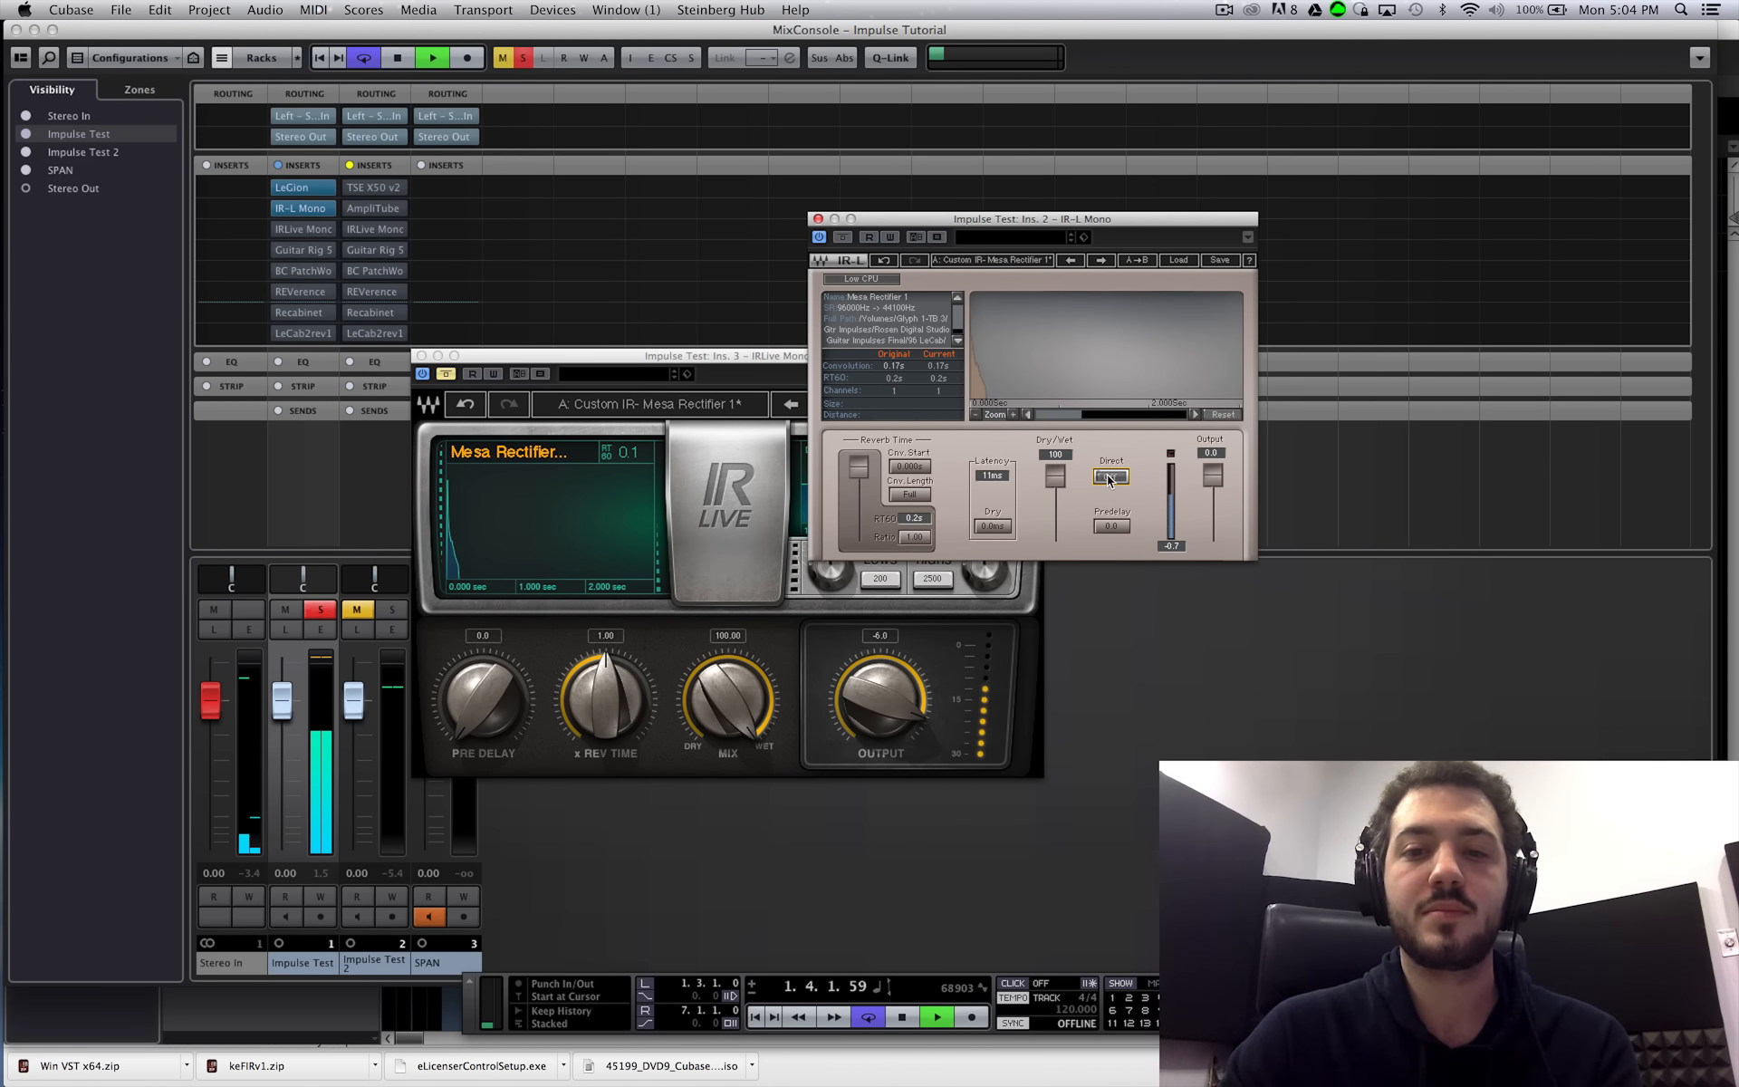
pyautogui.click(1110, 478)
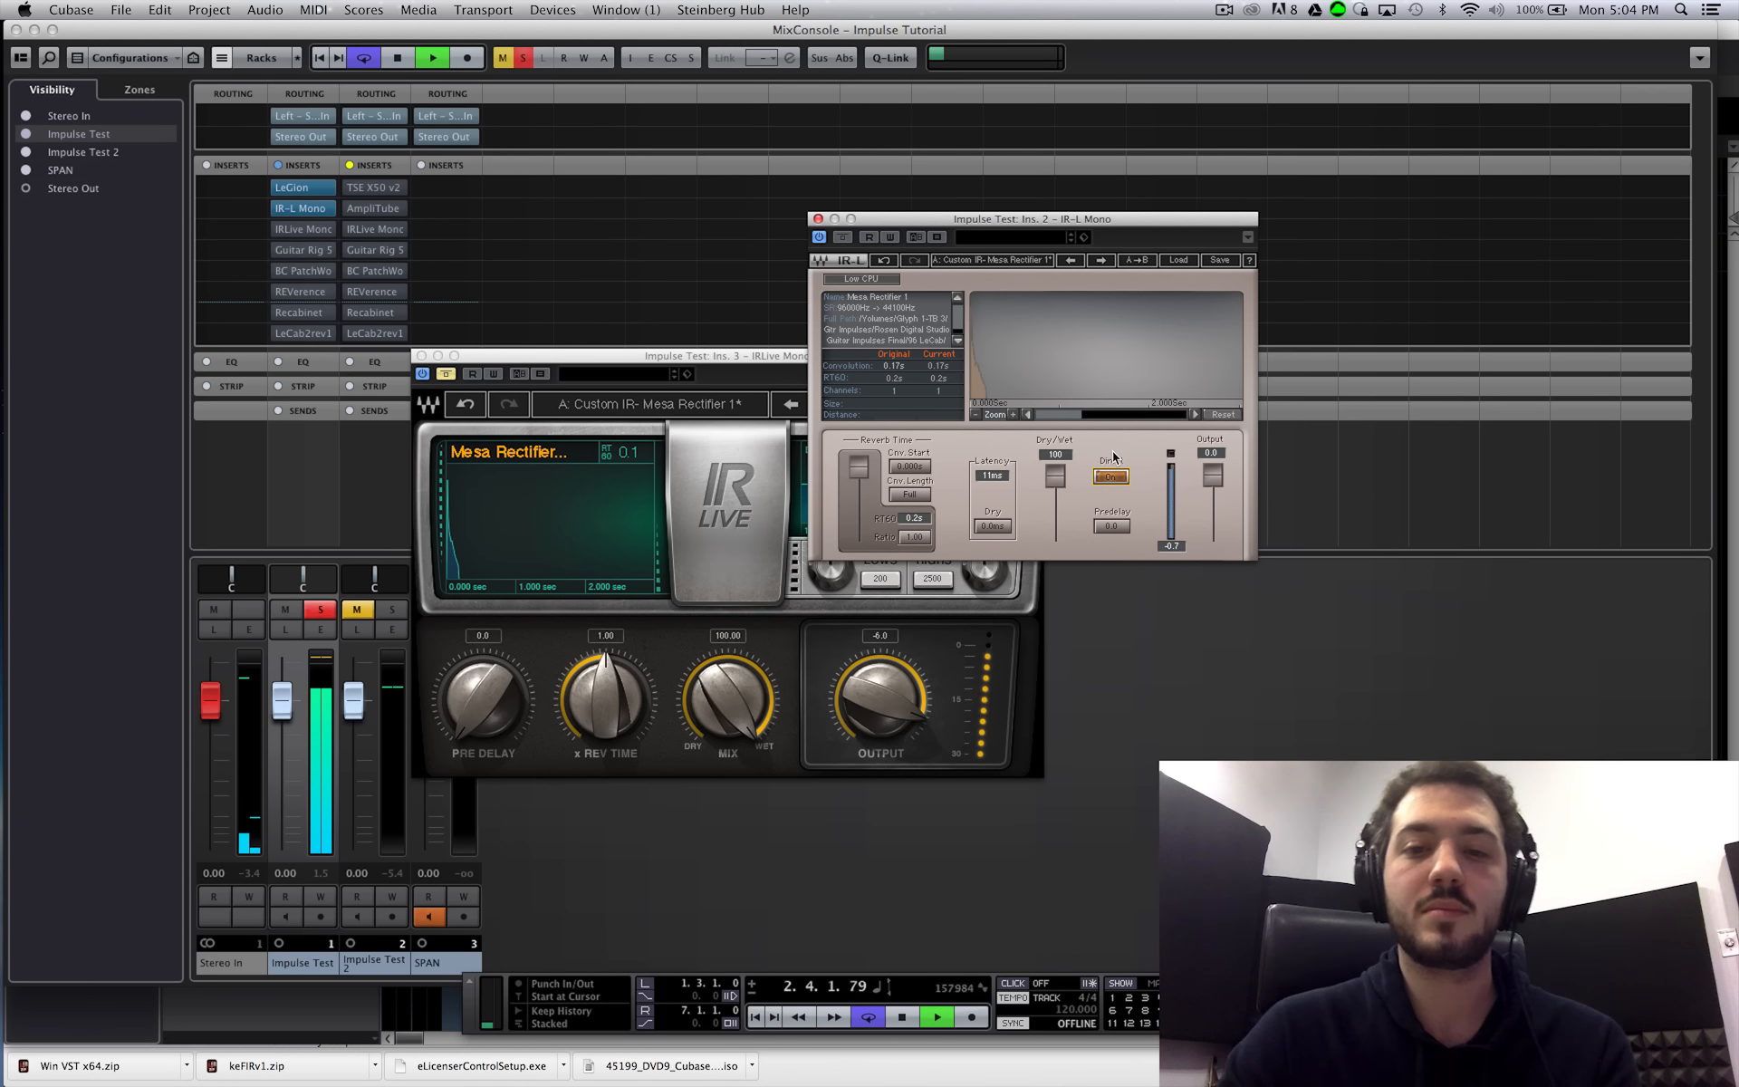
pyautogui.press('space')
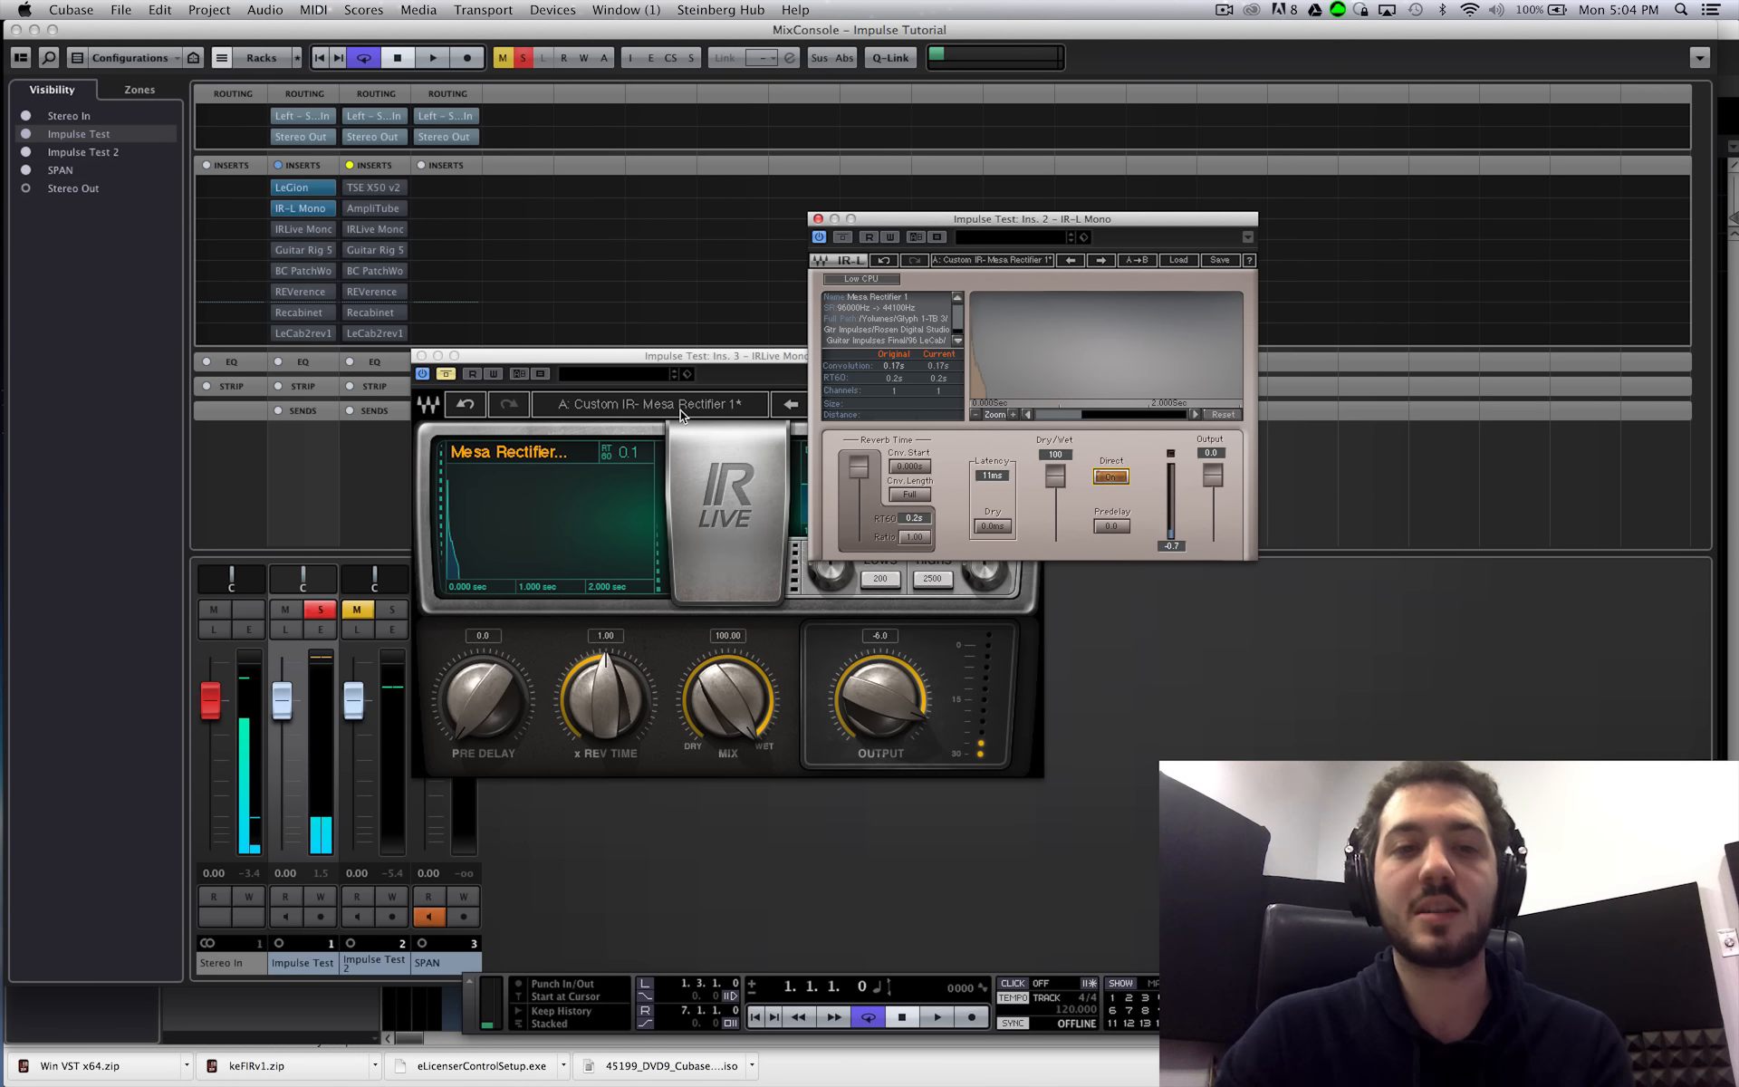
pyautogui.click(420, 356)
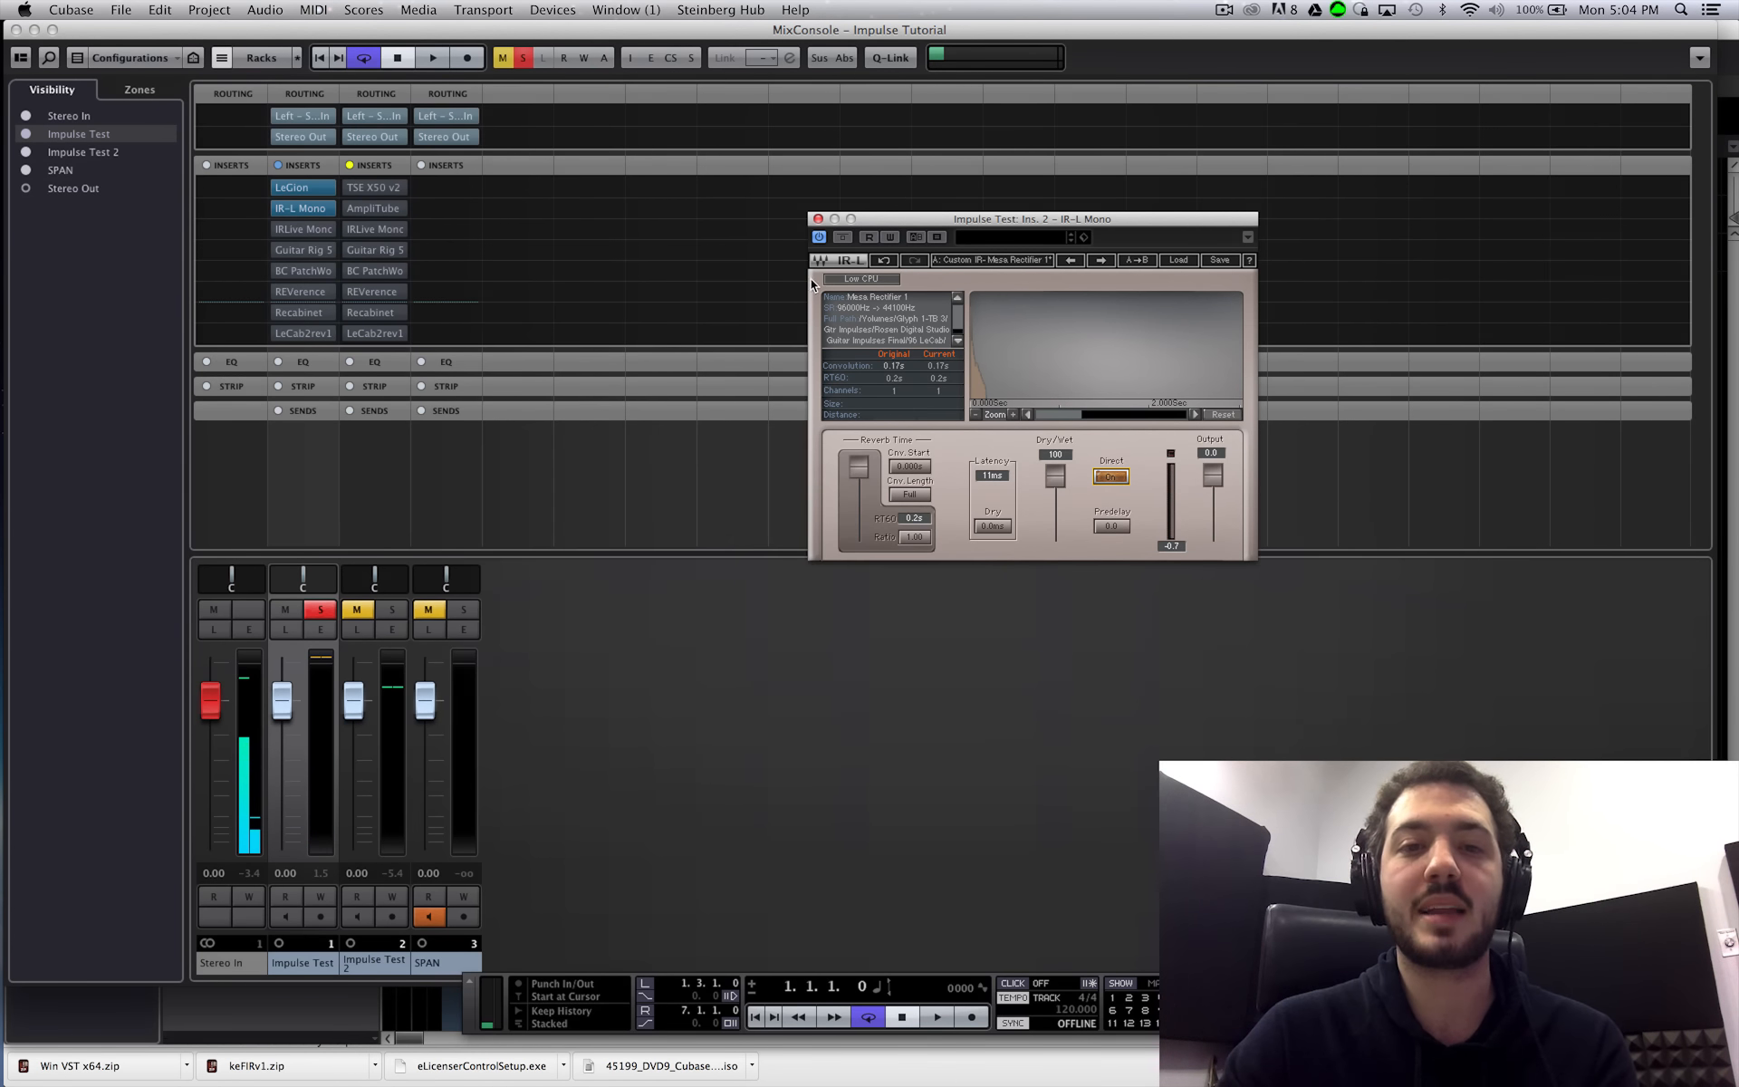
pyautogui.click(817, 220)
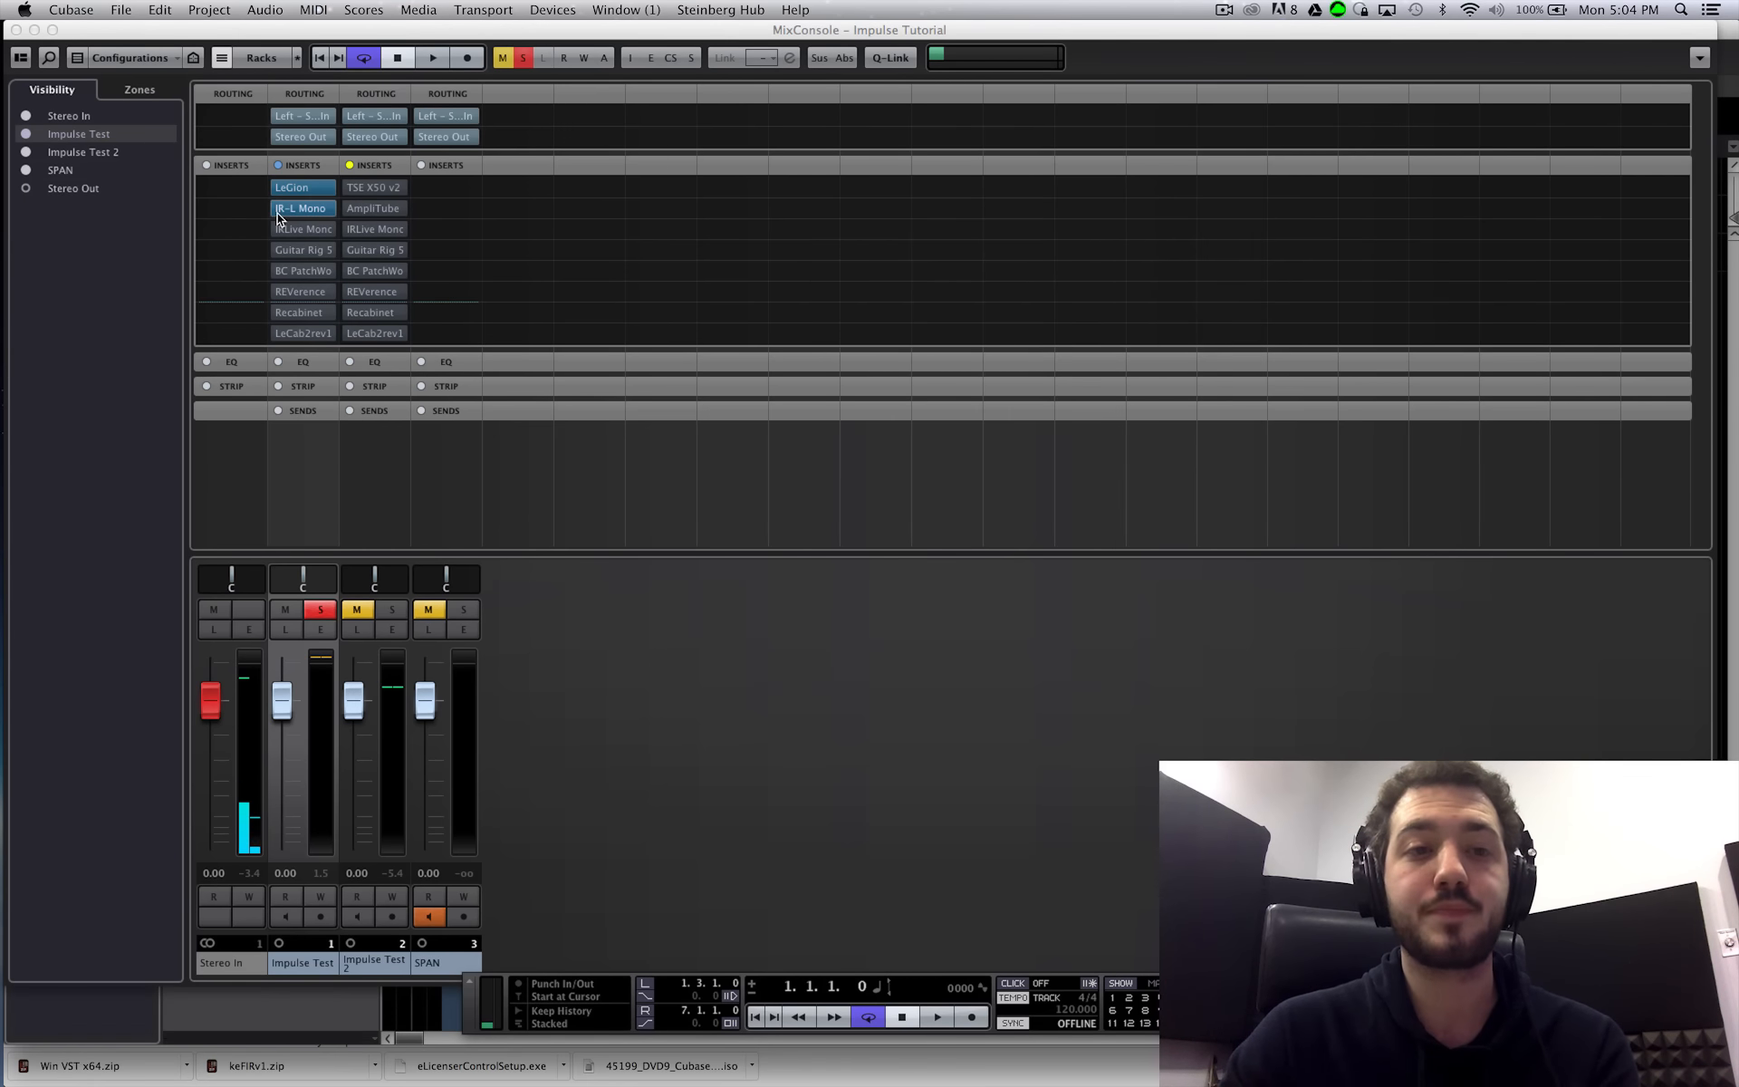
# - Open the AmpliTube insert on the Impulse Test 2 channel and show its Cab A and Amp A modules
pyautogui.click(380, 210)
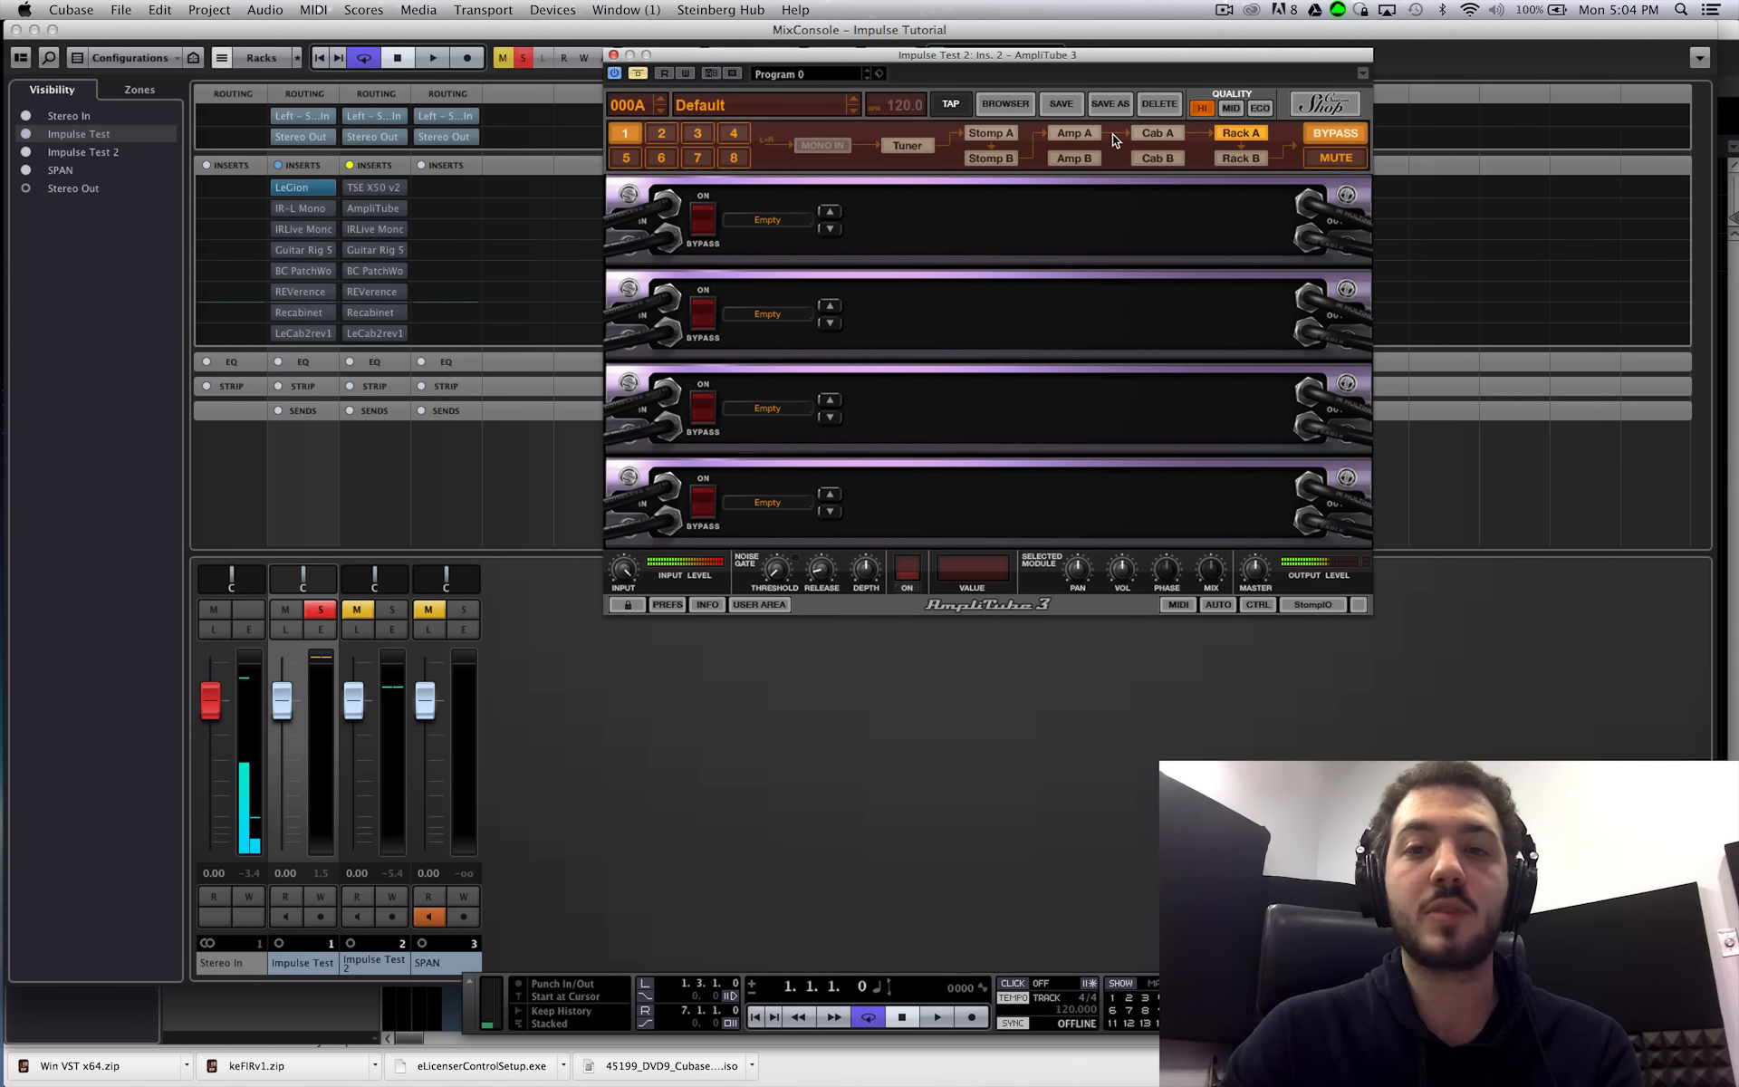
pyautogui.click(1143, 131)
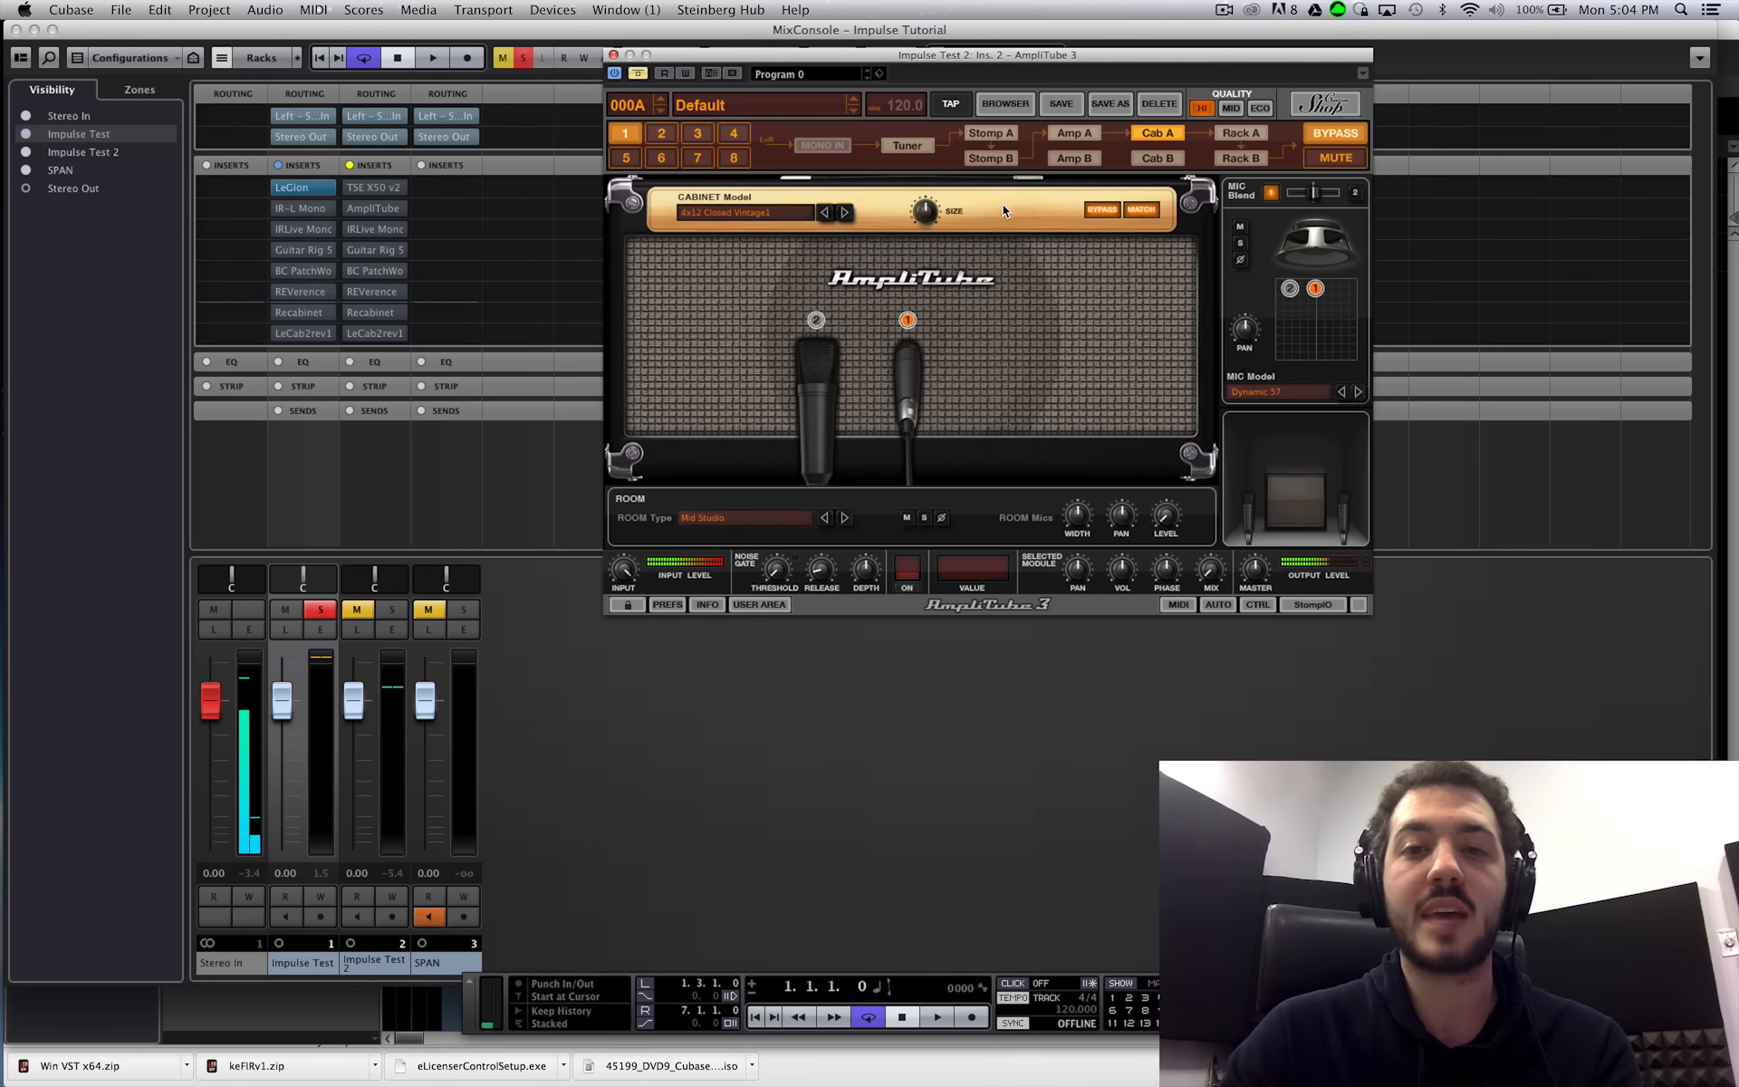
pyautogui.click(1069, 136)
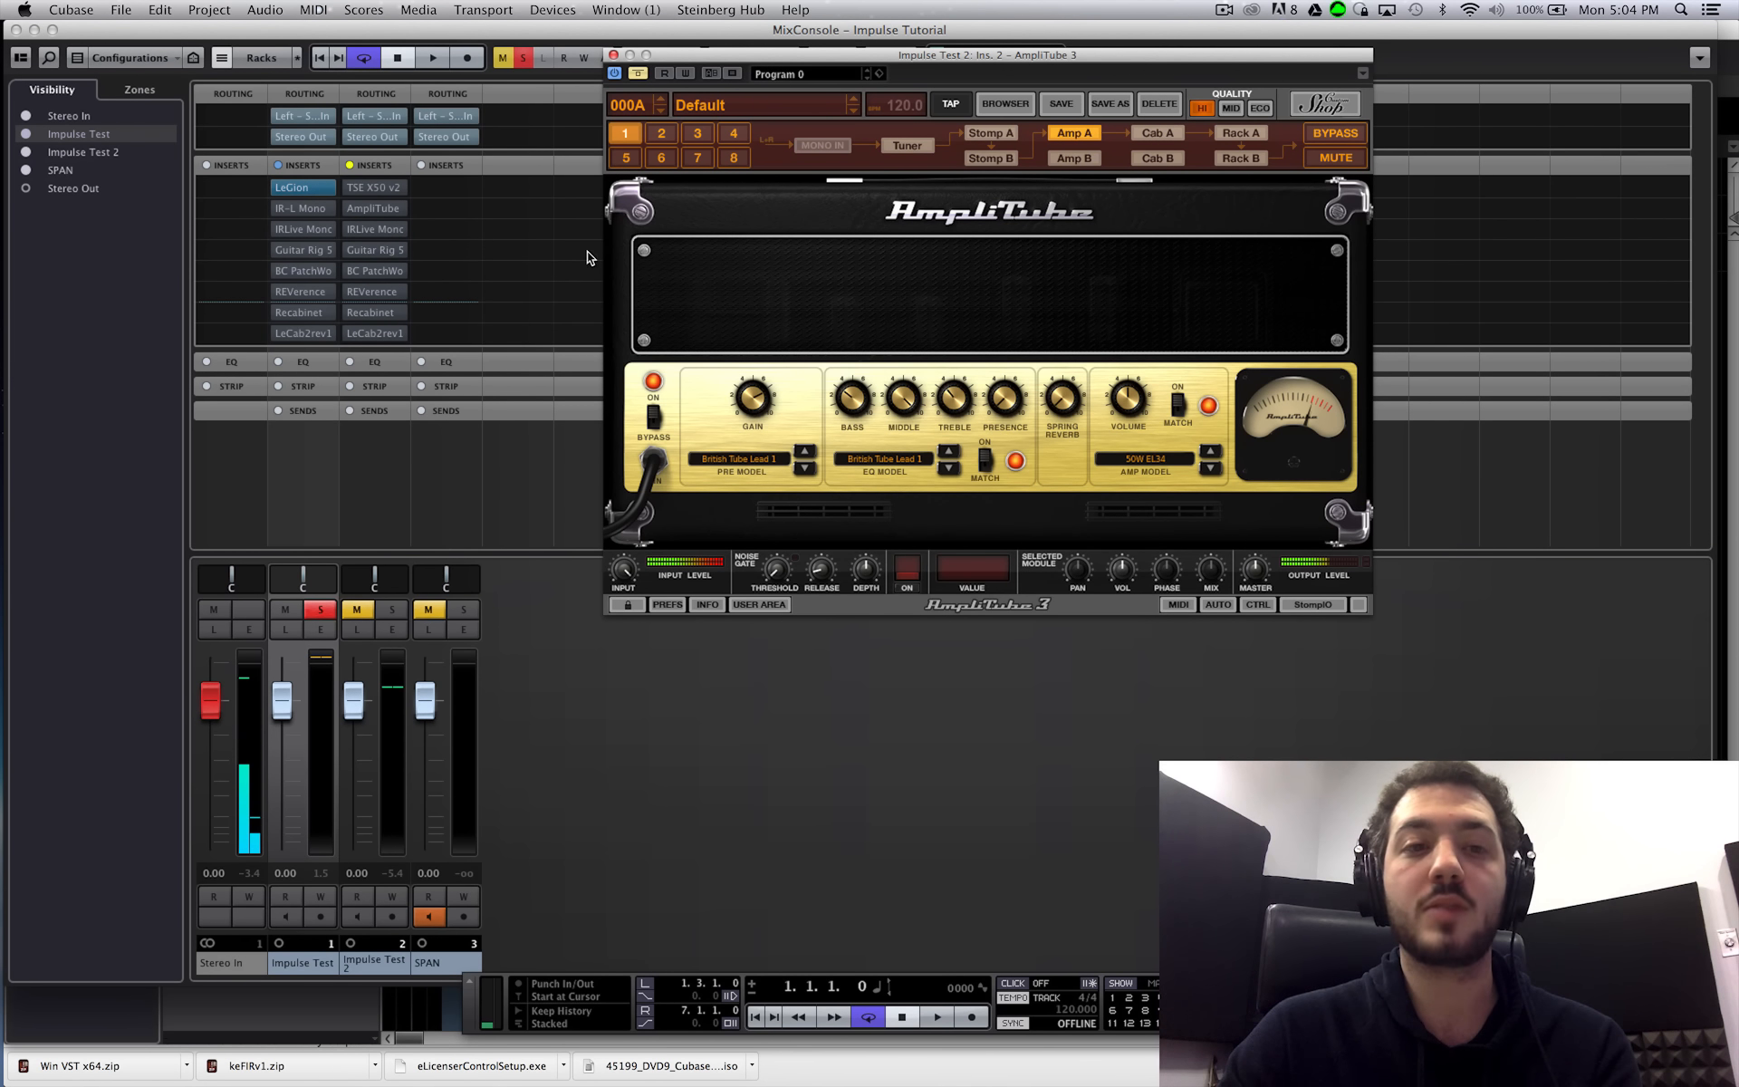
# - Return to AmpliTube's Cab A module and close the plug-in window
pyautogui.click(1166, 135)
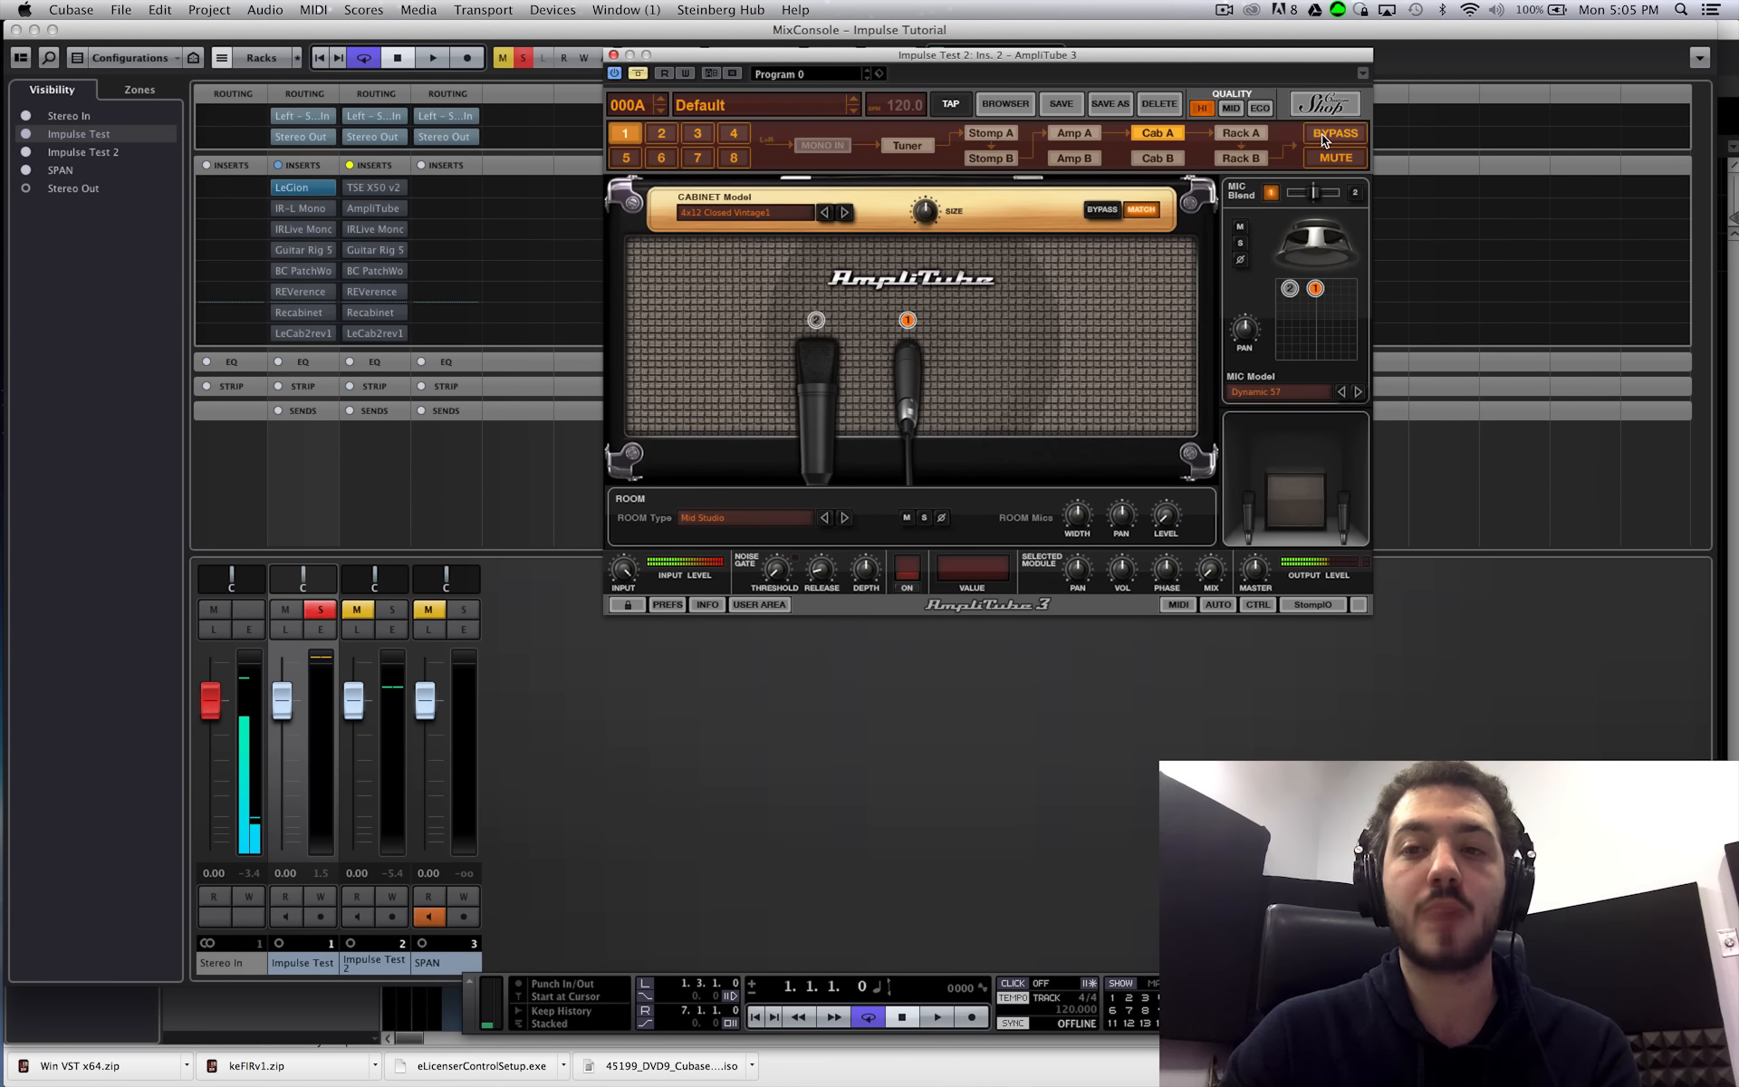
pyautogui.click(613, 56)
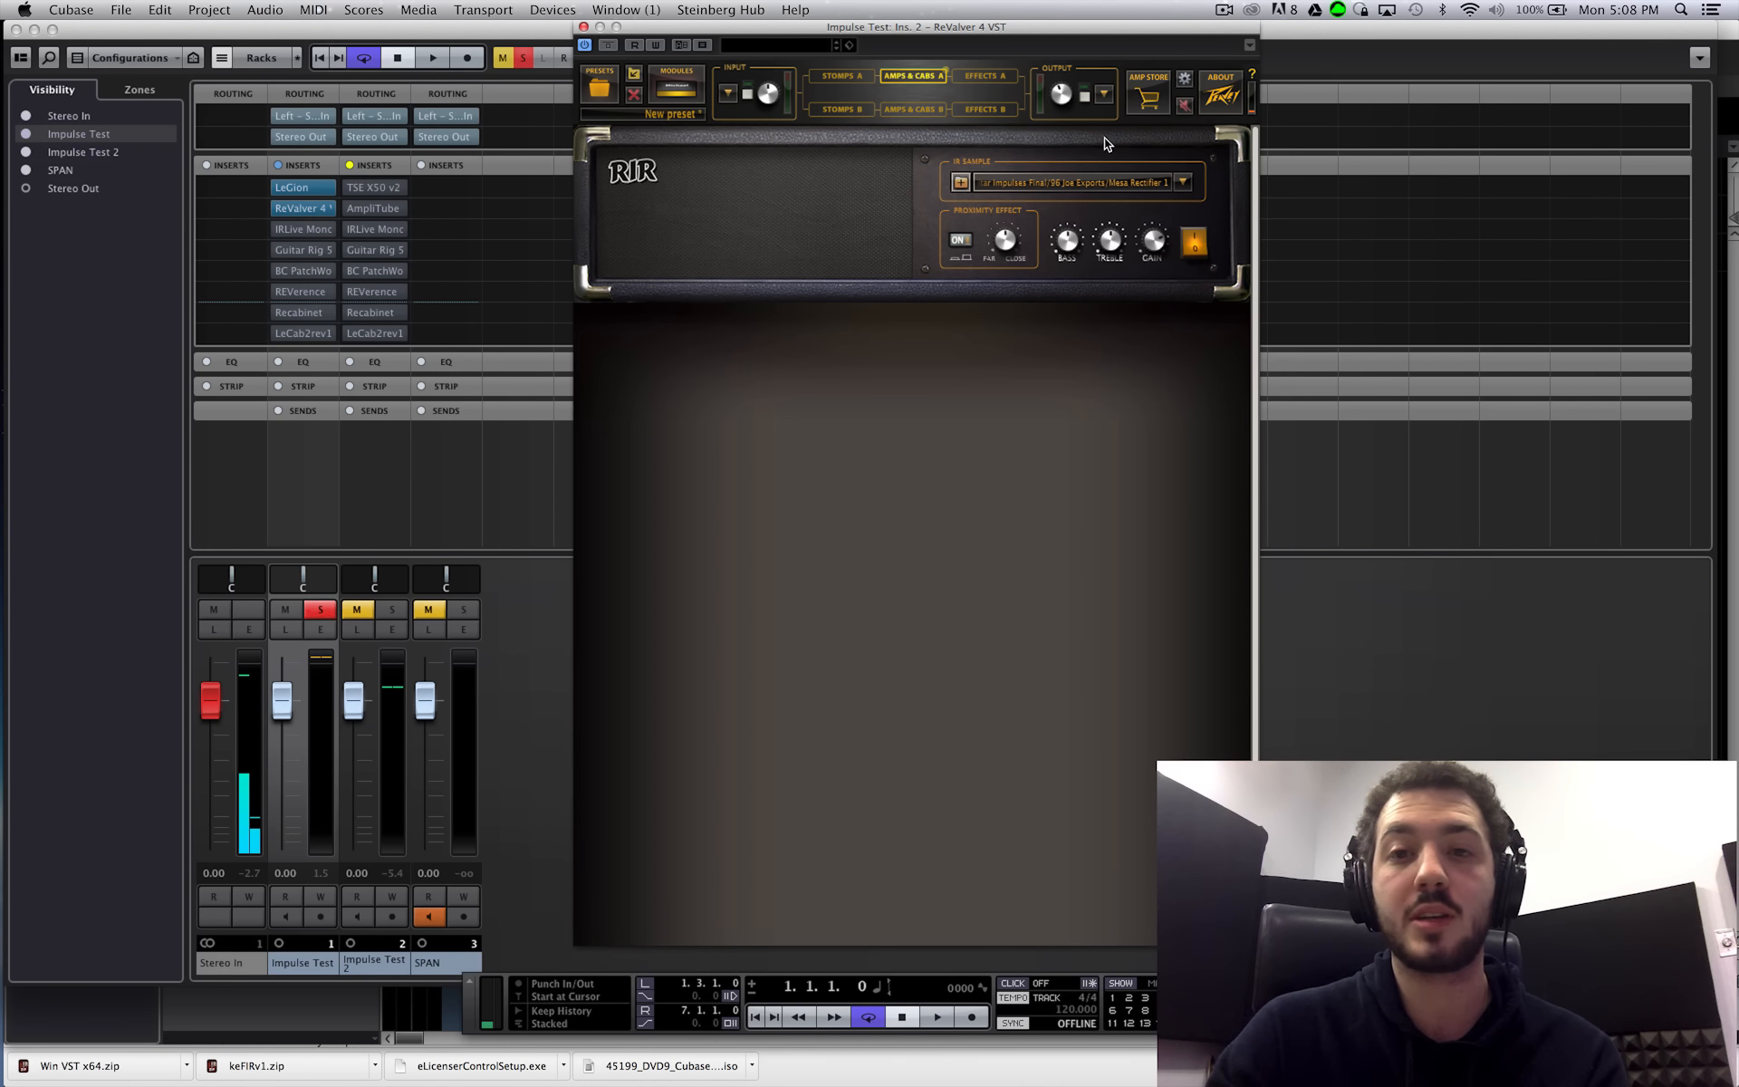
# - Audition the loop through ReValver 4's RIR module, then browse the output mixer's target sound profile libraries and close them without choosing one
pyautogui.press('space')
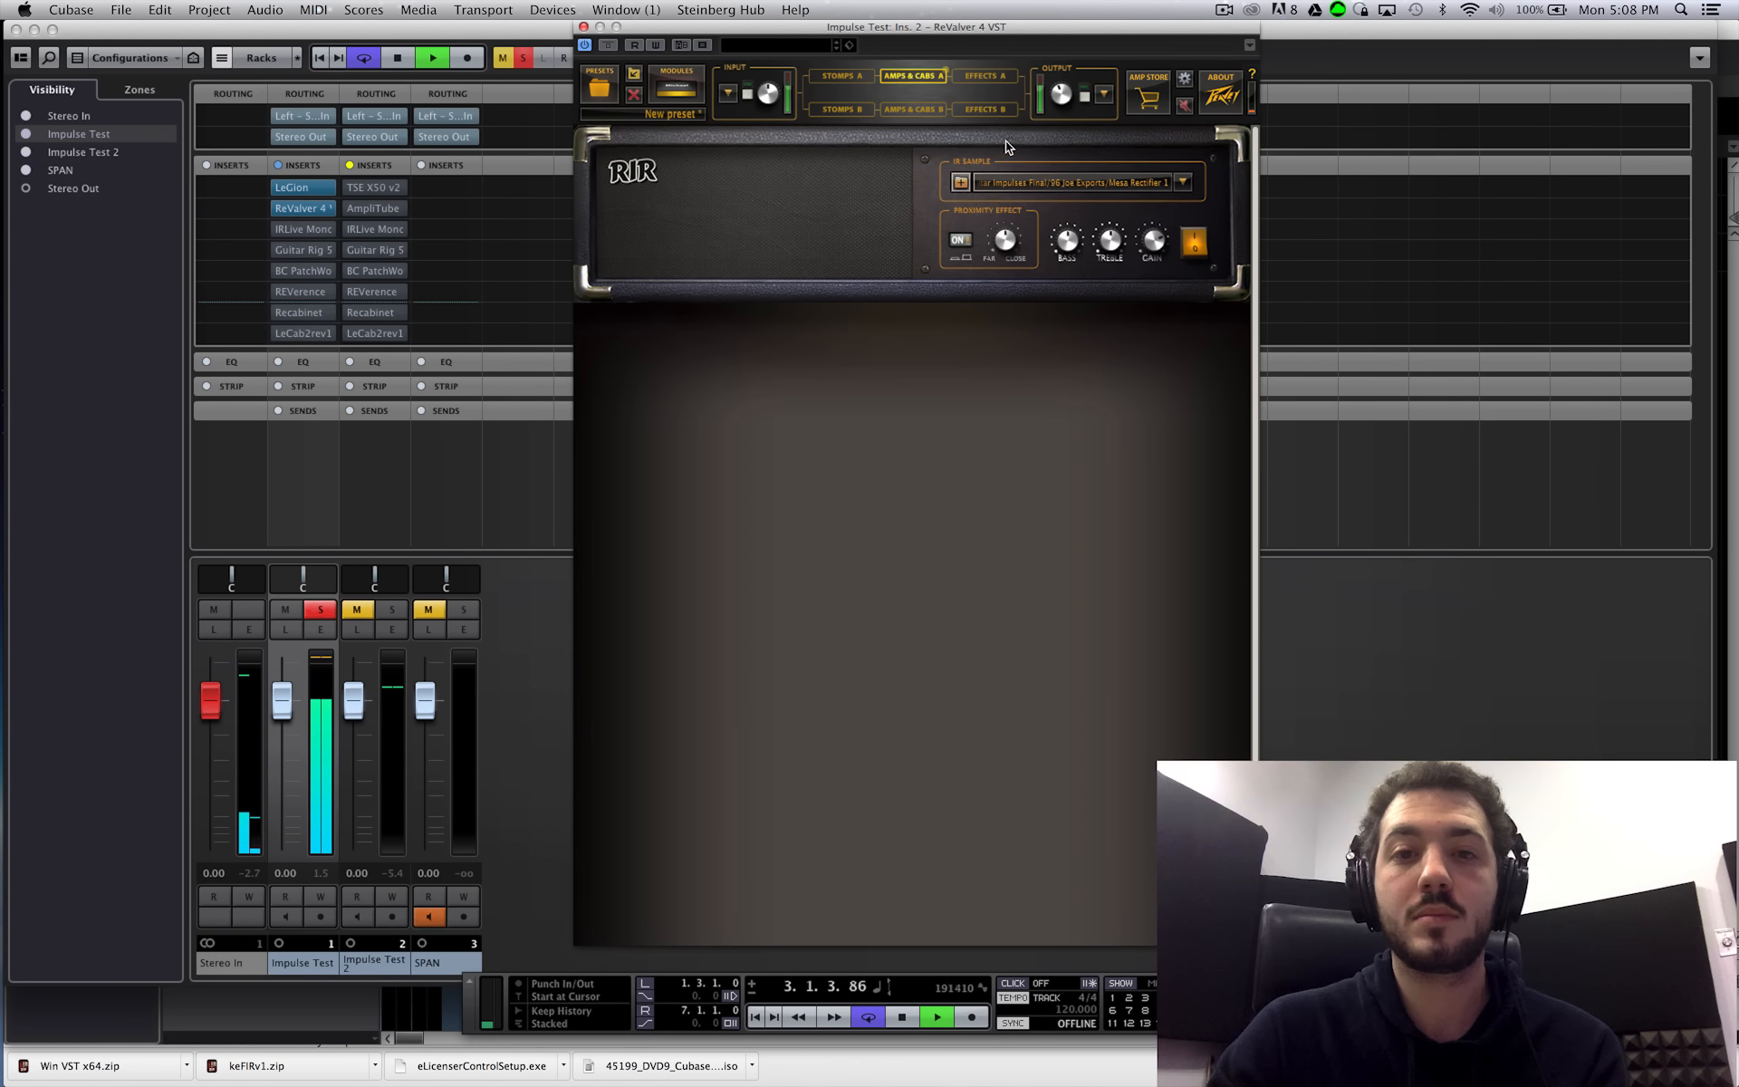
pyautogui.click(1103, 94)
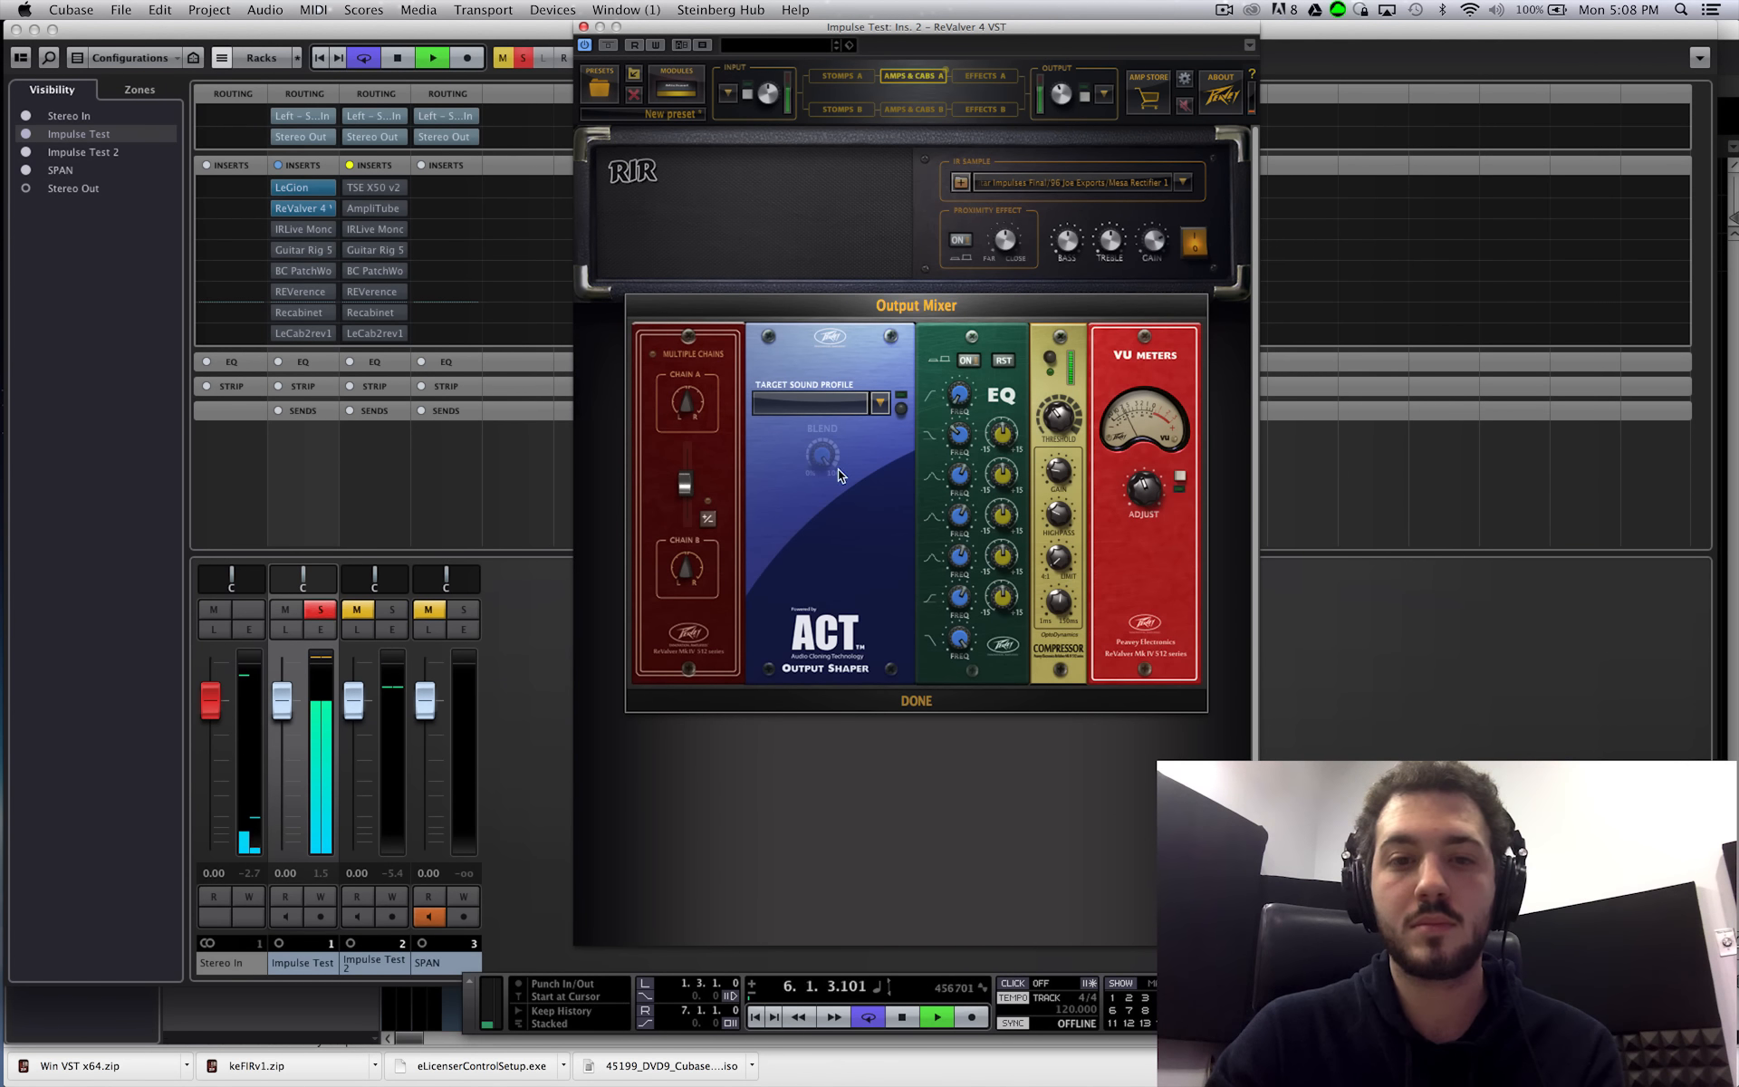
pyautogui.press('space')
pyautogui.click(877, 404)
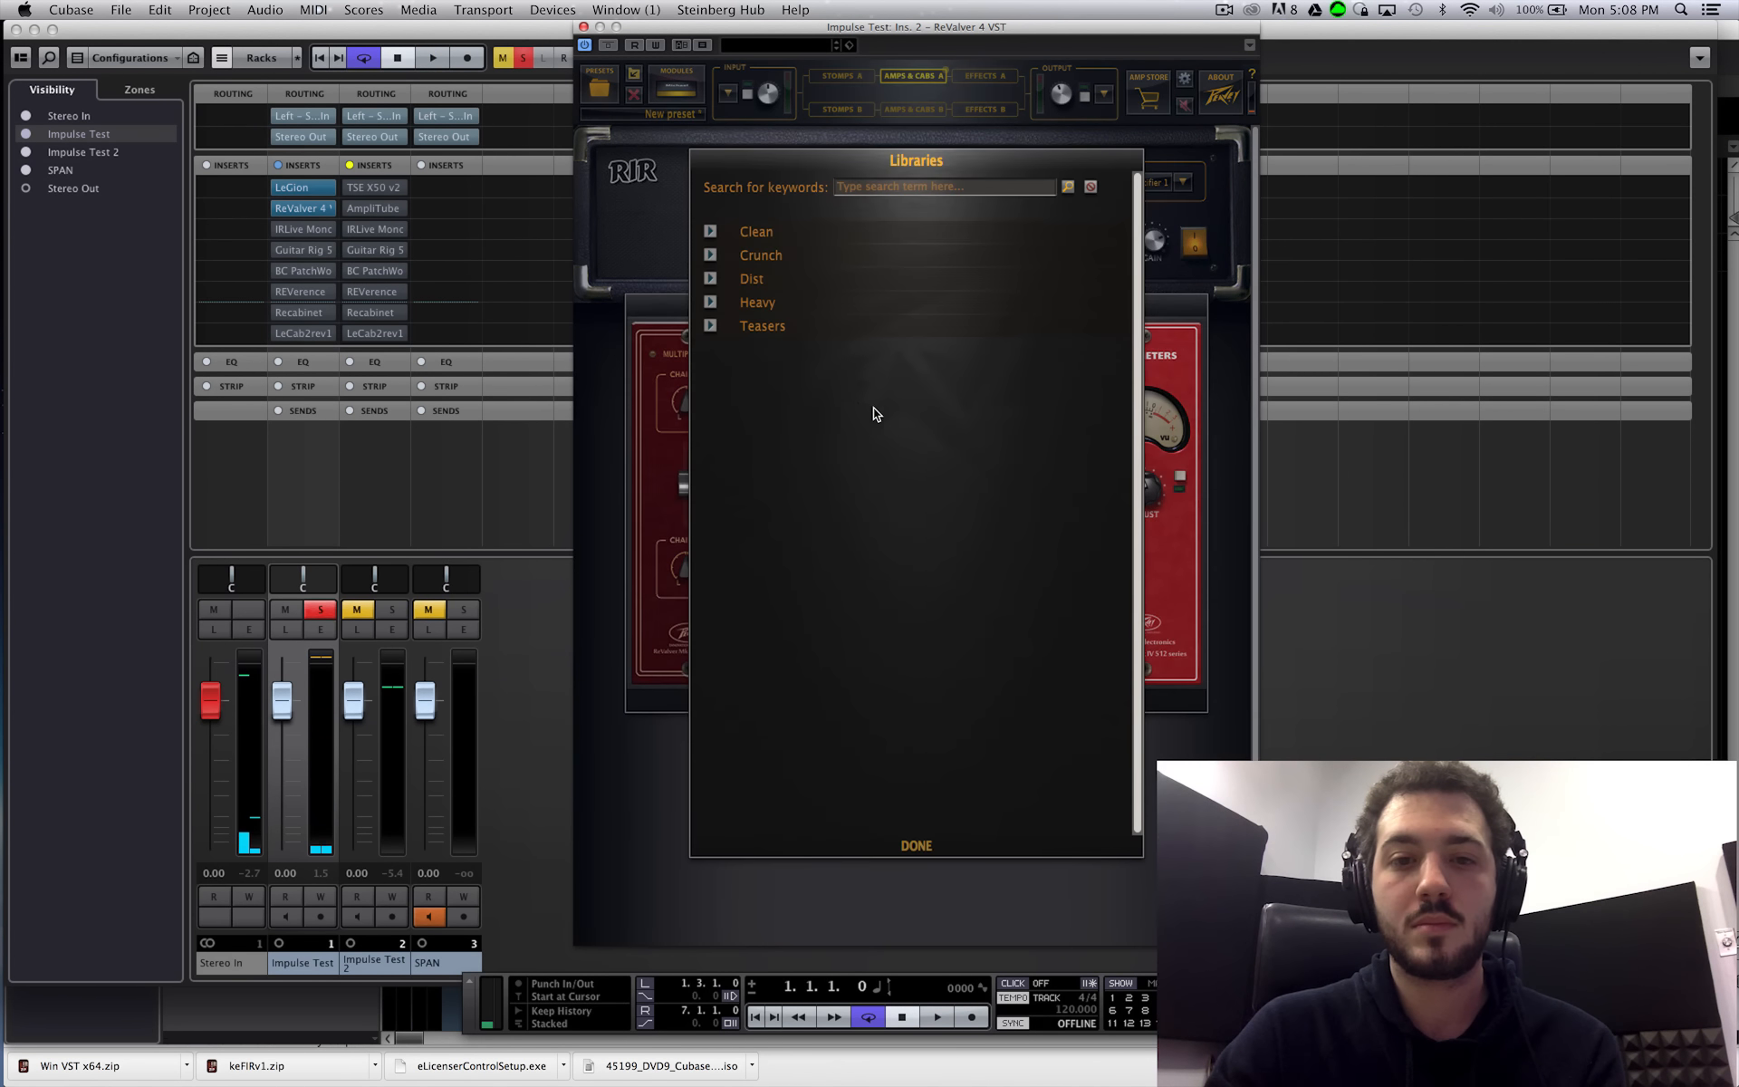
pyautogui.click(580, 346)
pyautogui.click(849, 796)
pyautogui.click(885, 845)
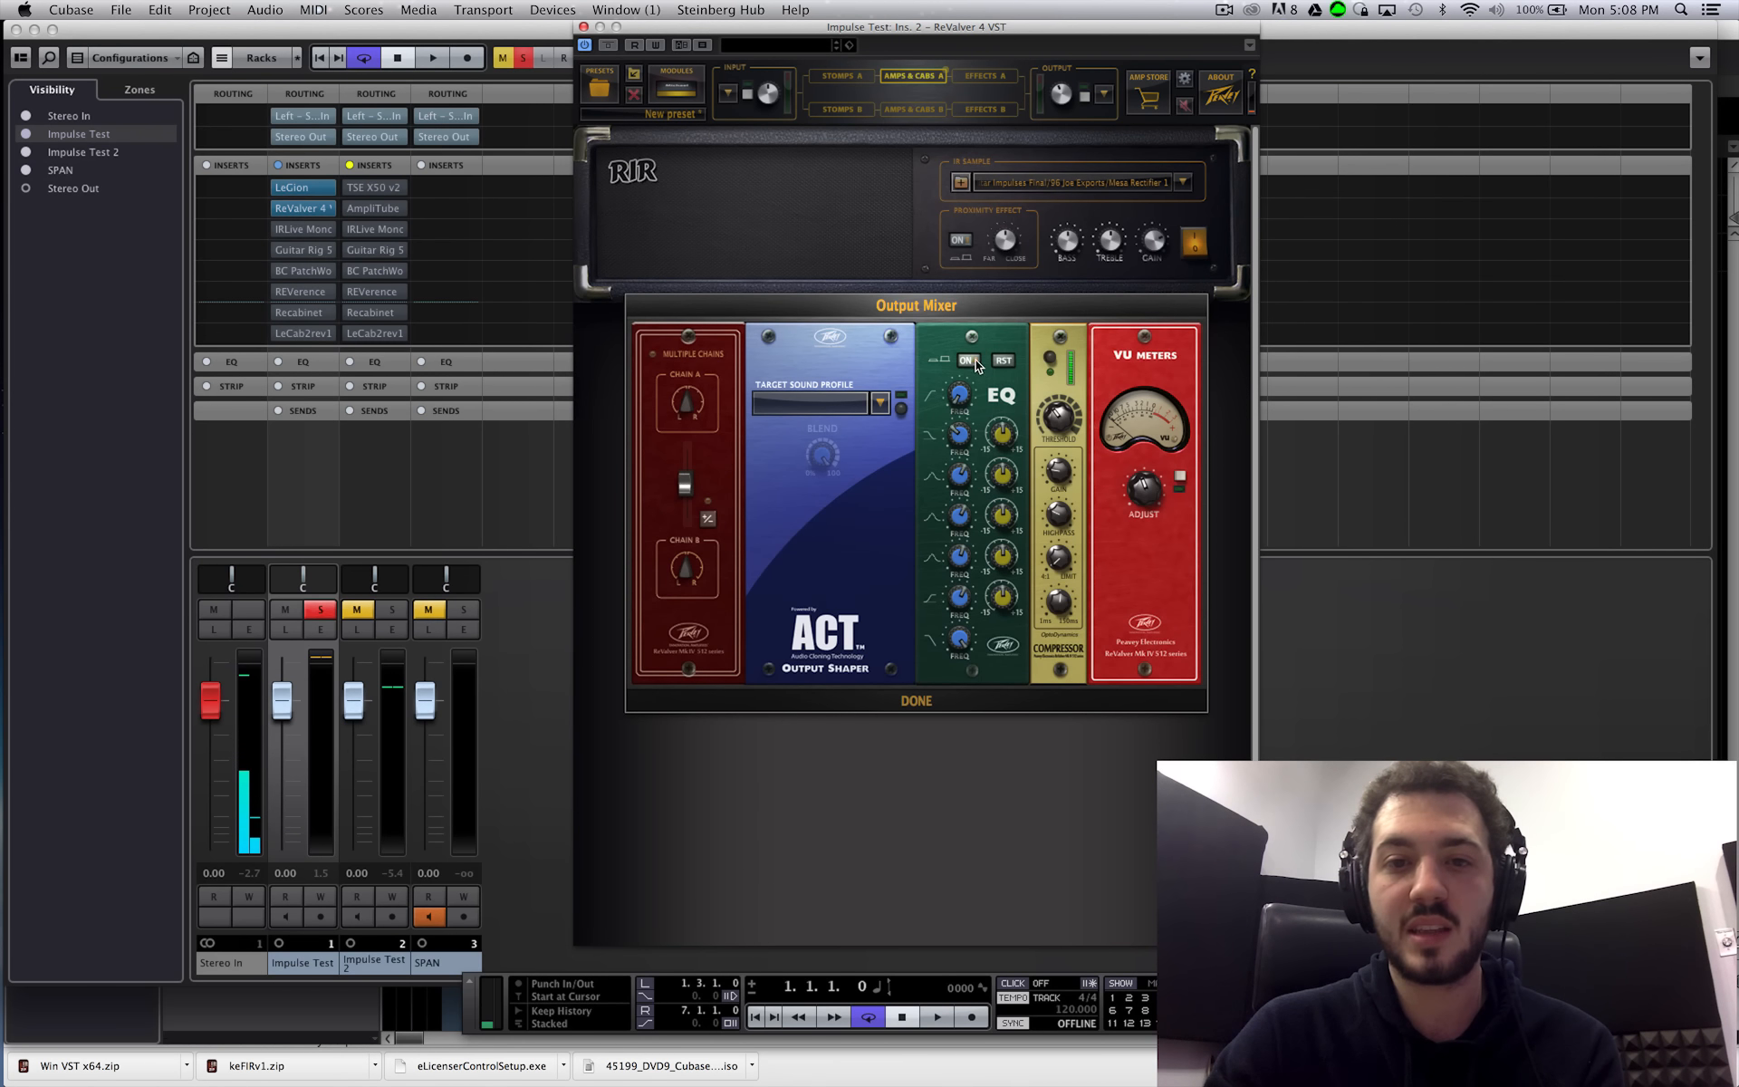
# - Audition the loop with the ReValver output mixer's EQ and compressor in view, then close the mixer and the ReValver window
pyautogui.press('space')
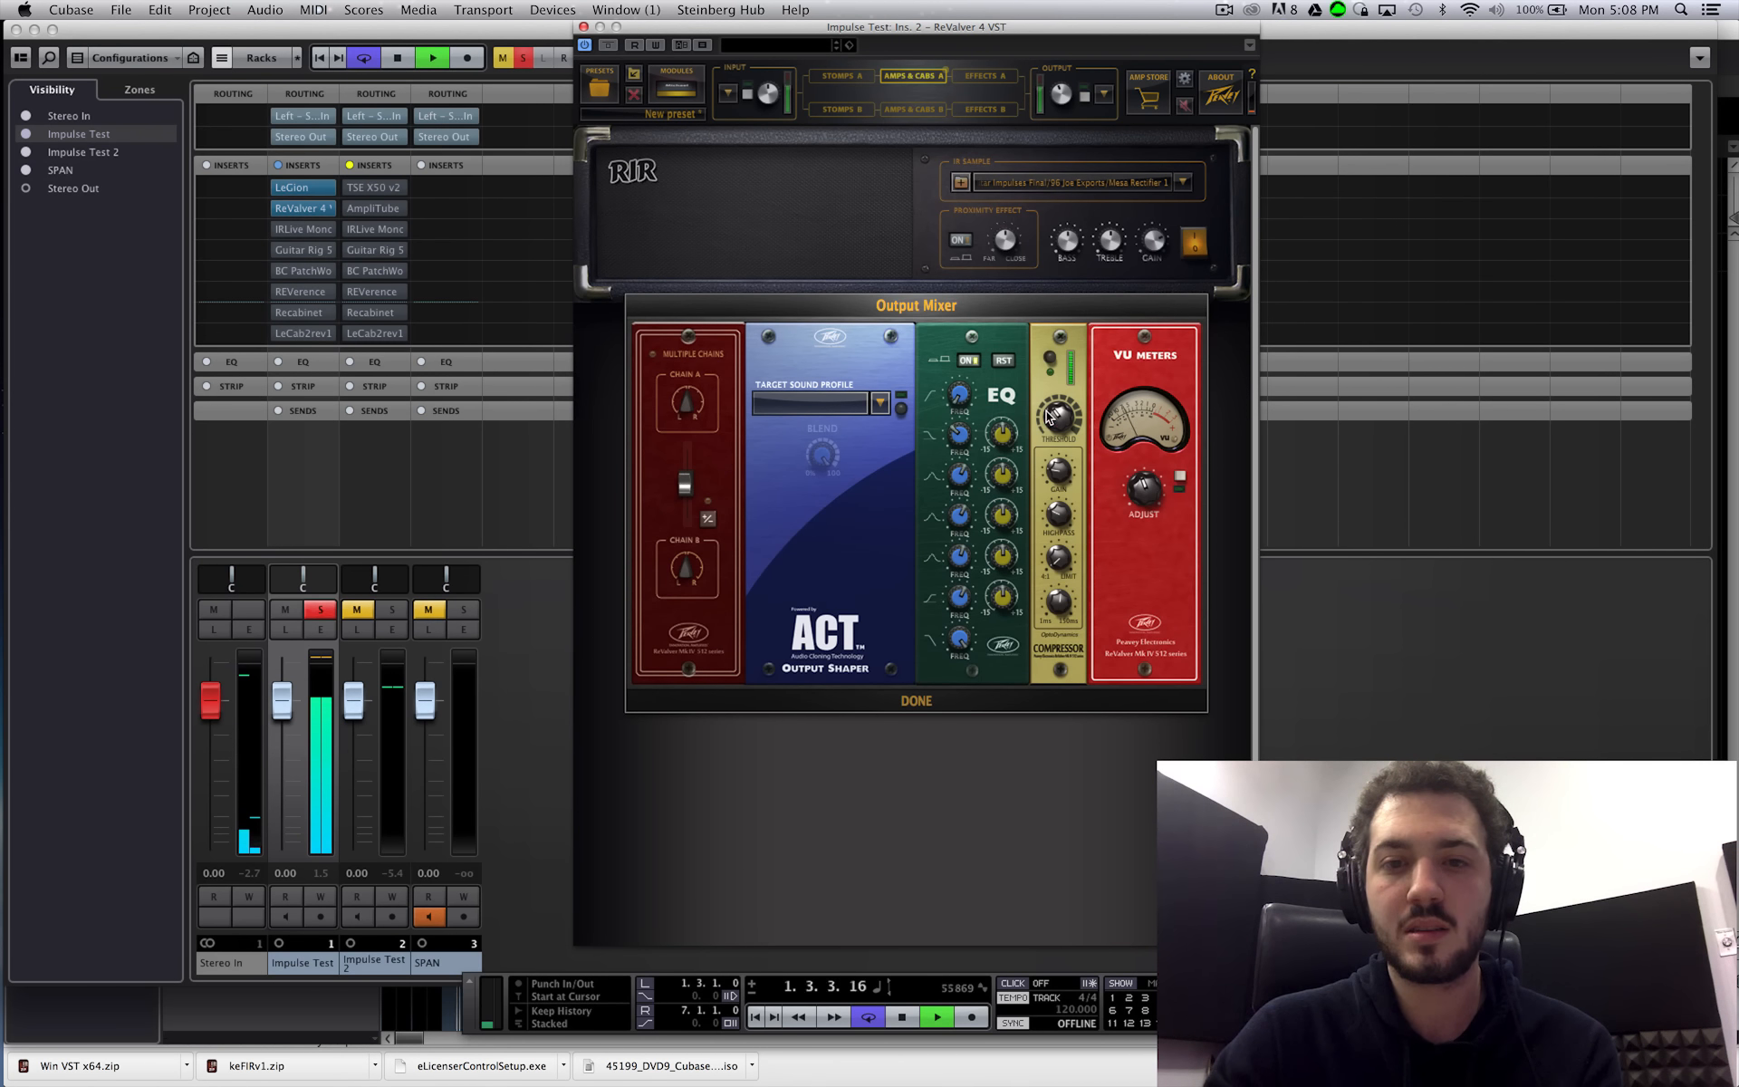
pyautogui.click(1048, 357)
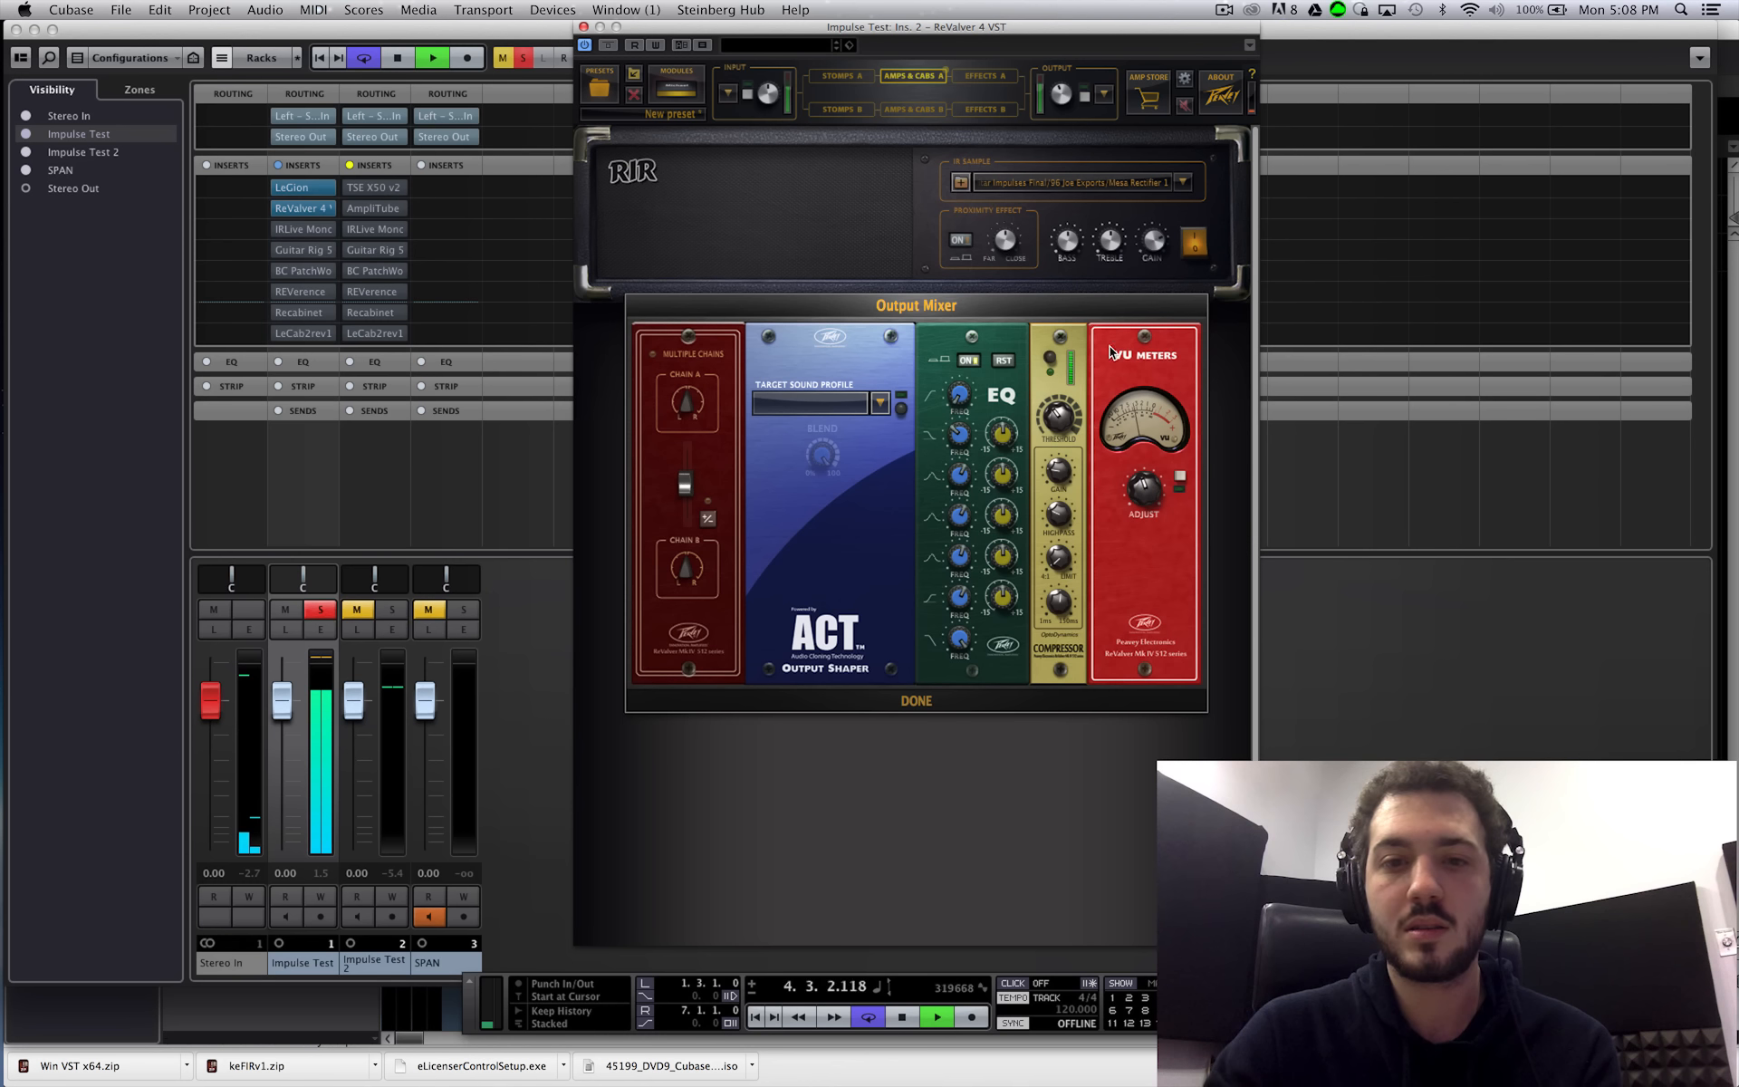
pyautogui.press('space')
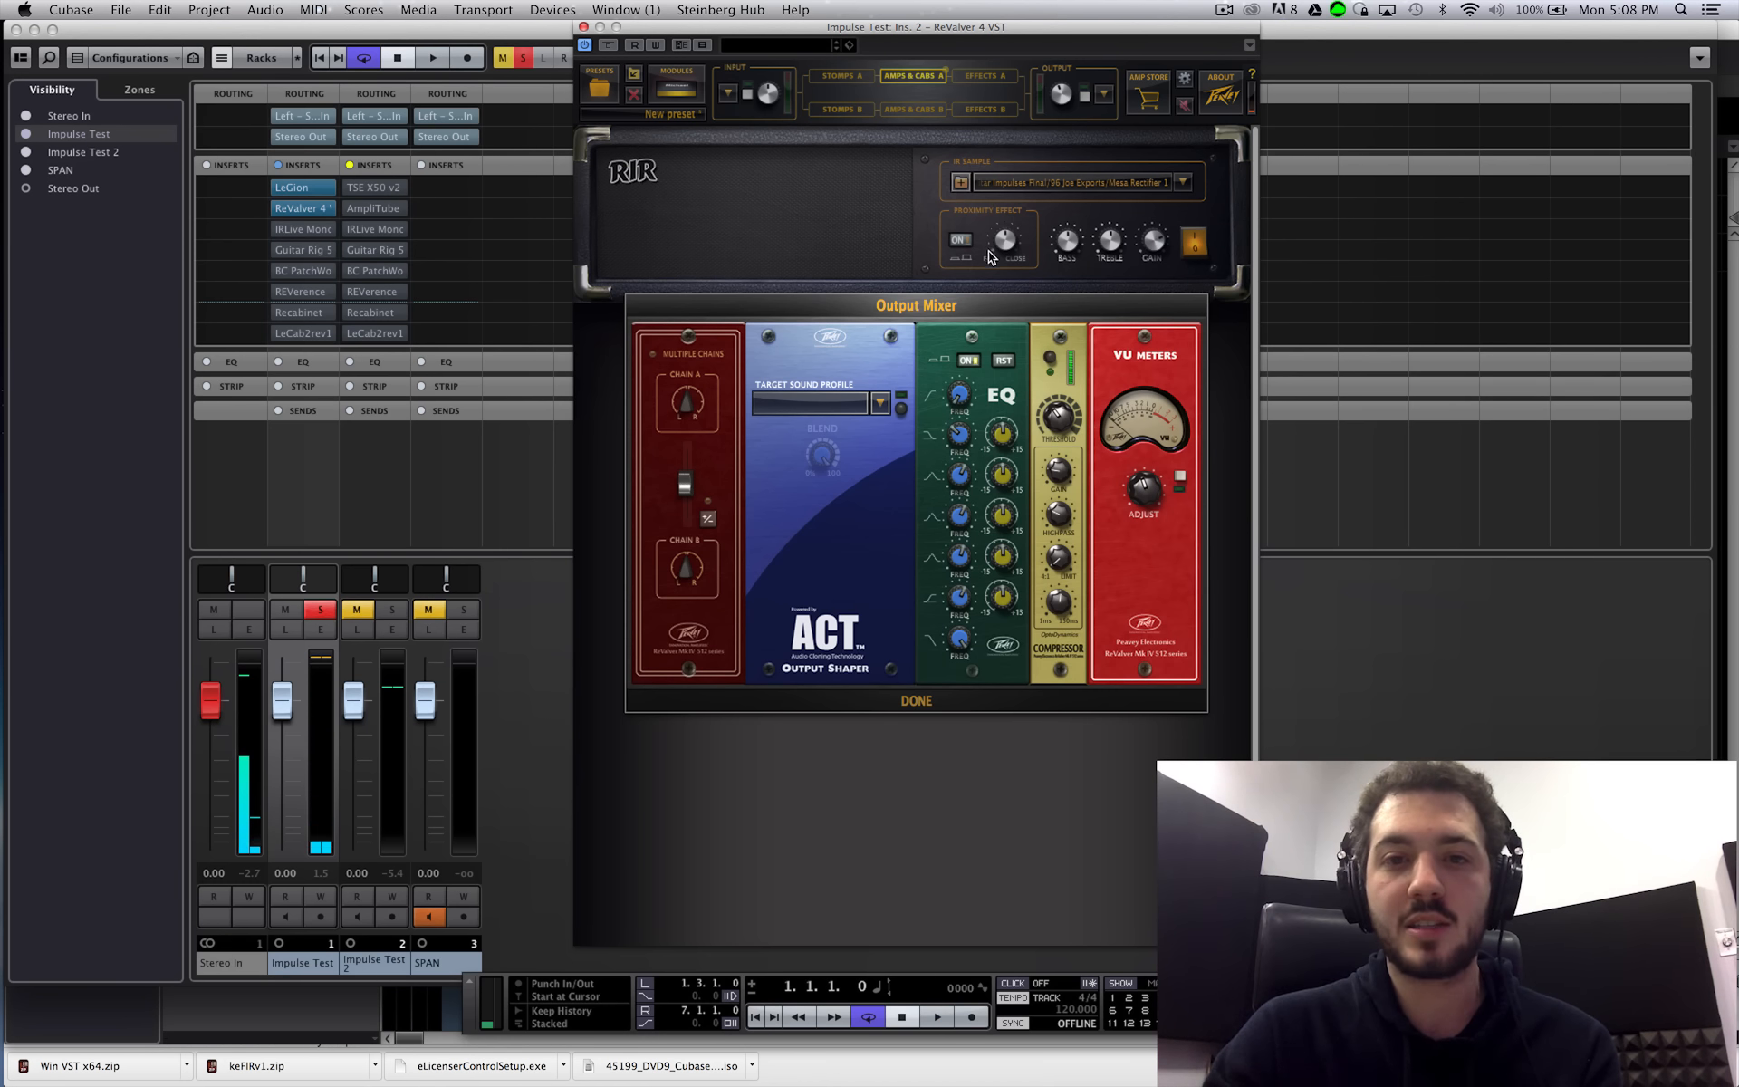
pyautogui.click(736, 215)
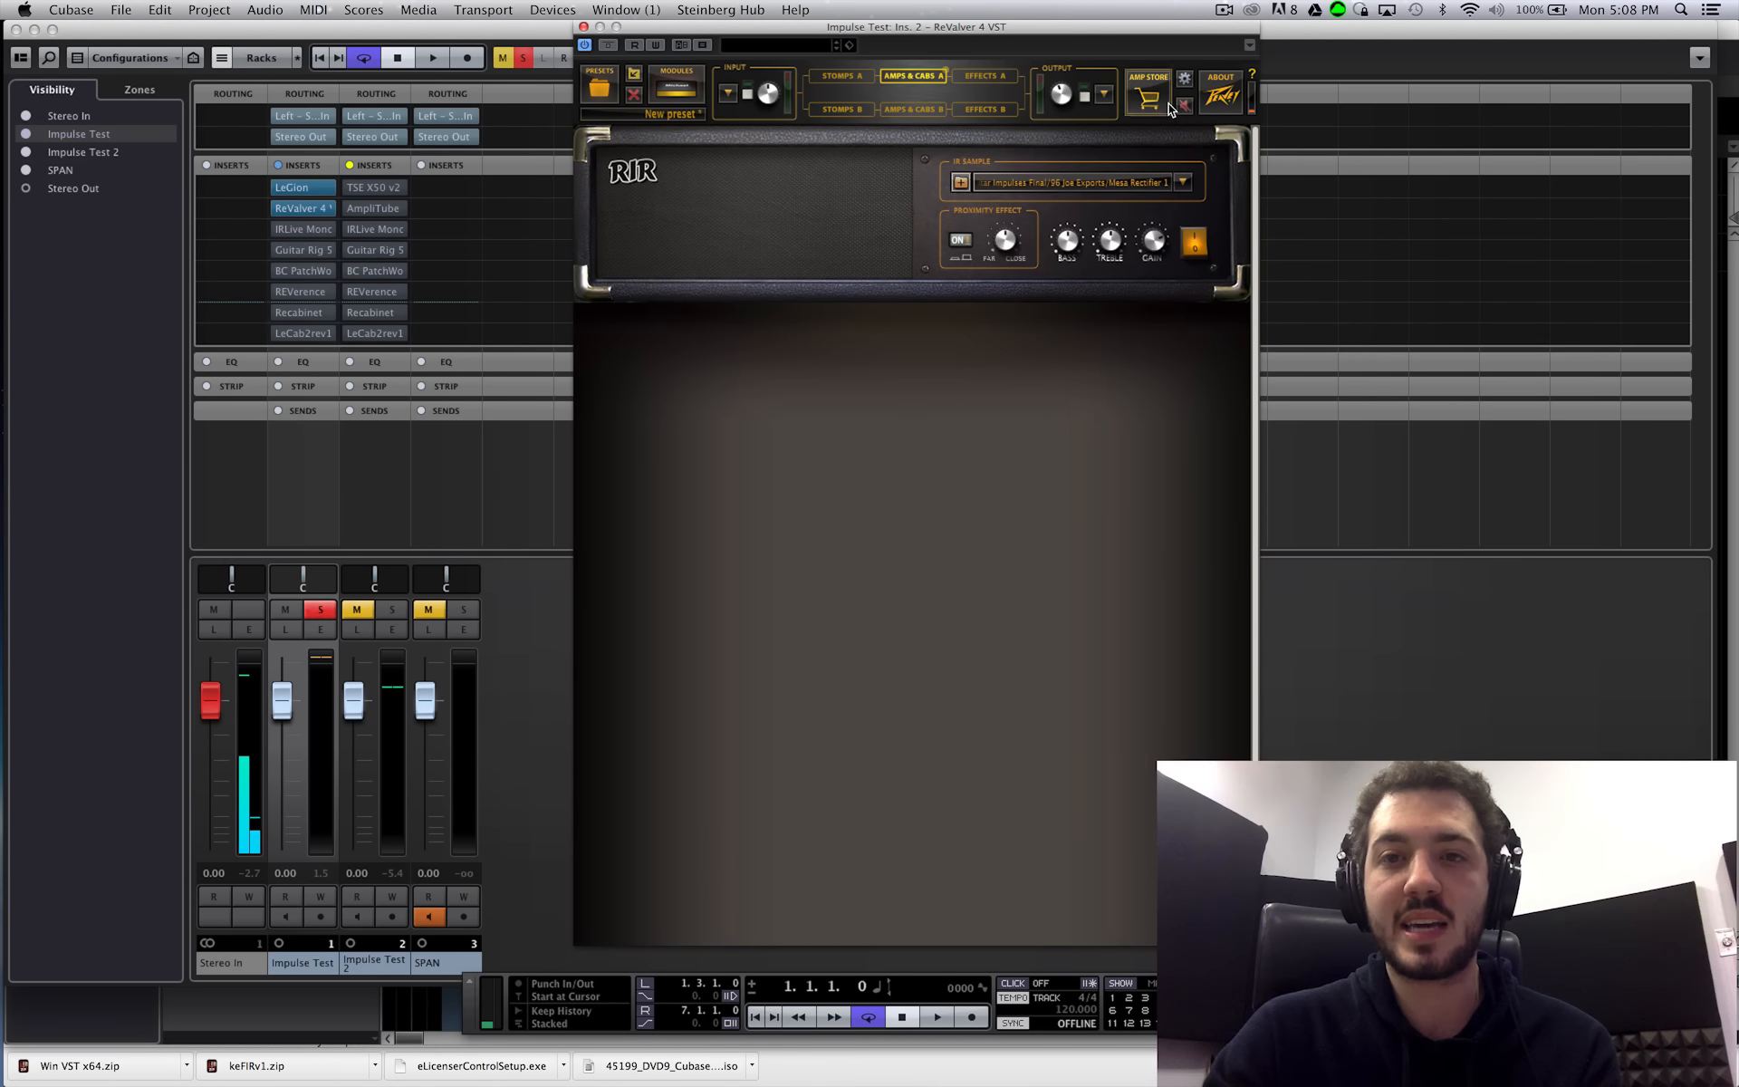
pyautogui.click(583, 27)
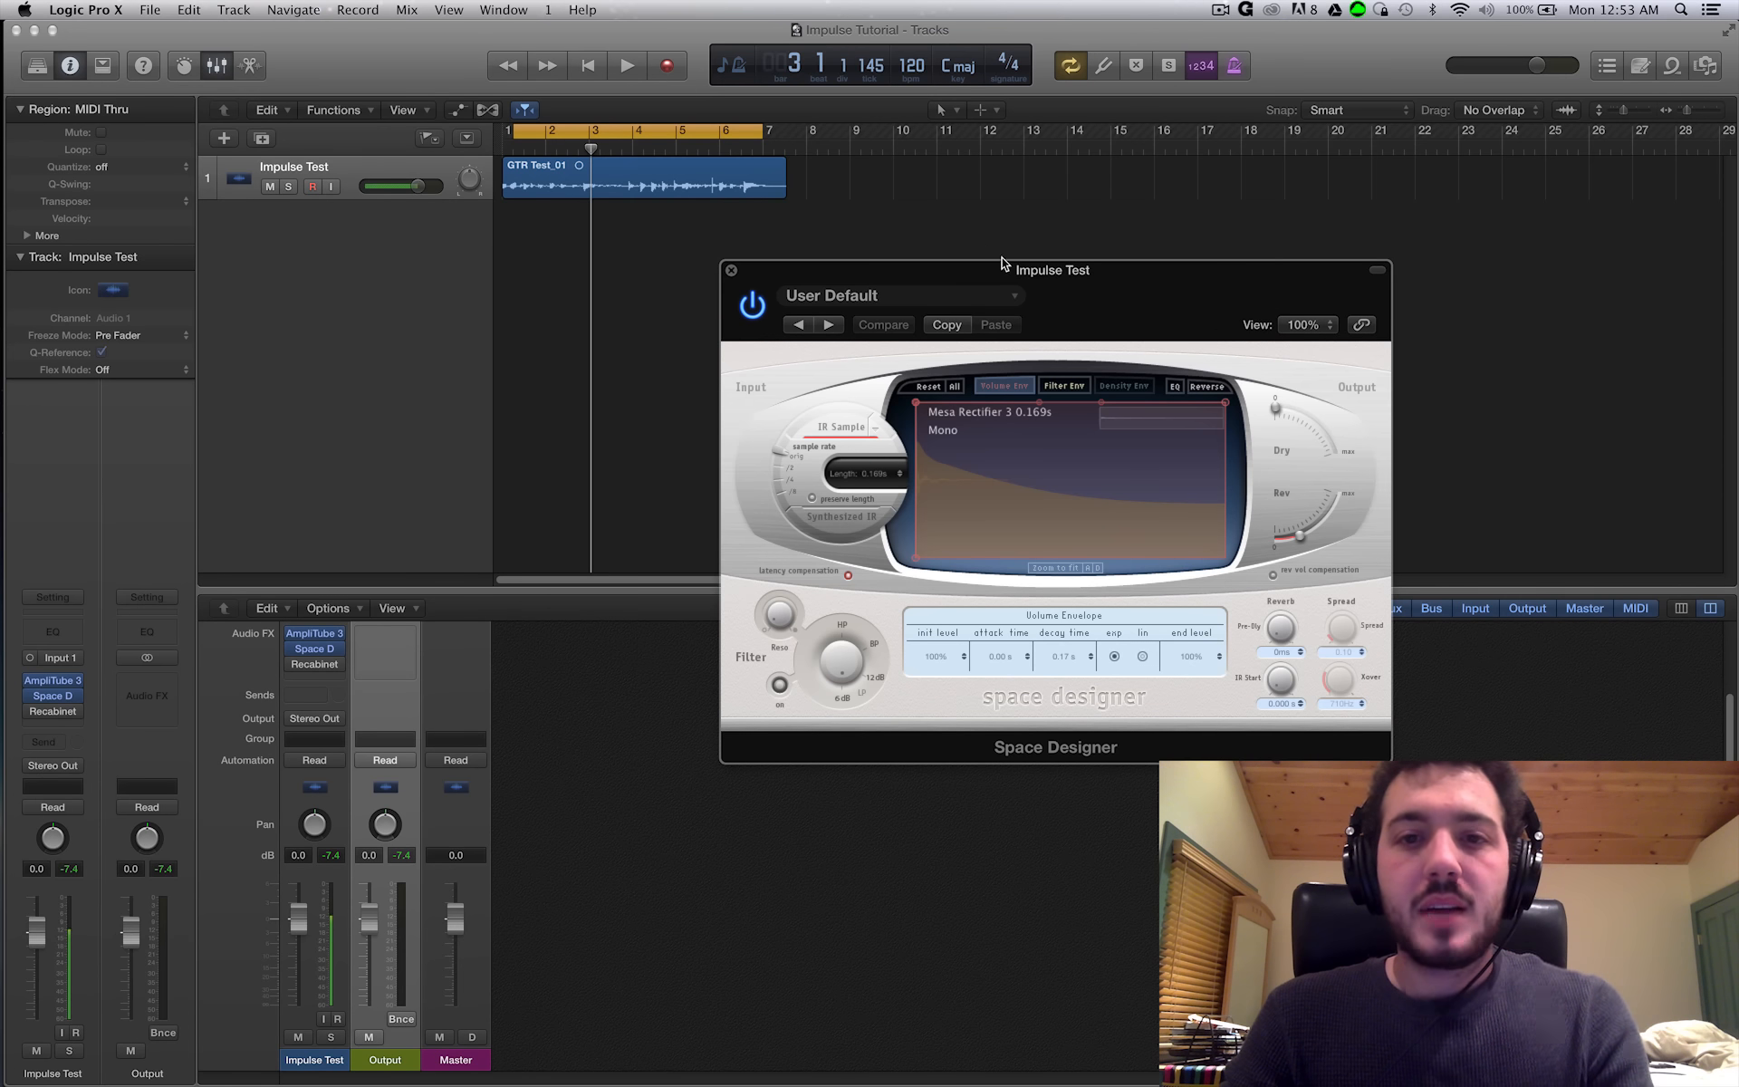
# - In Logic Pro X, reposition the Space Designer window and answer the Cubase prompt about keeping audio events at their sample positions
pyautogui.moveTo(1002, 262); pyautogui.dragTo(894, 236)
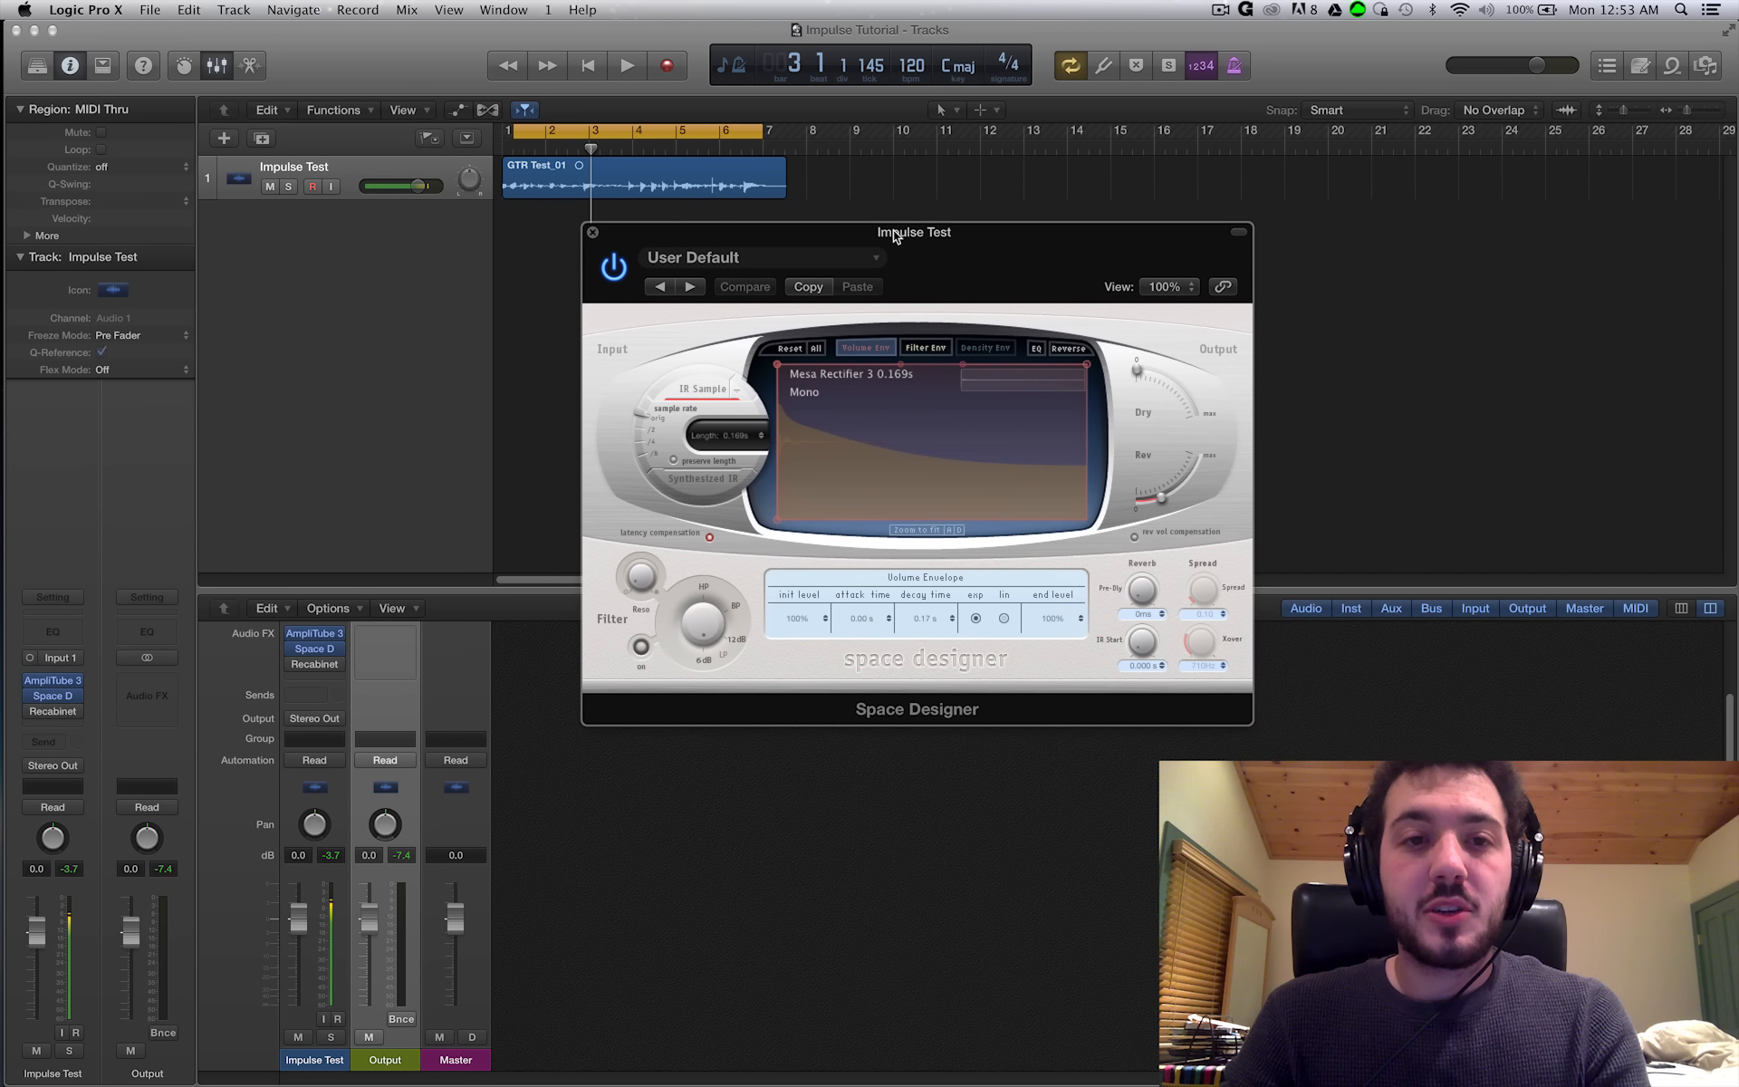
pyautogui.click(518, 169)
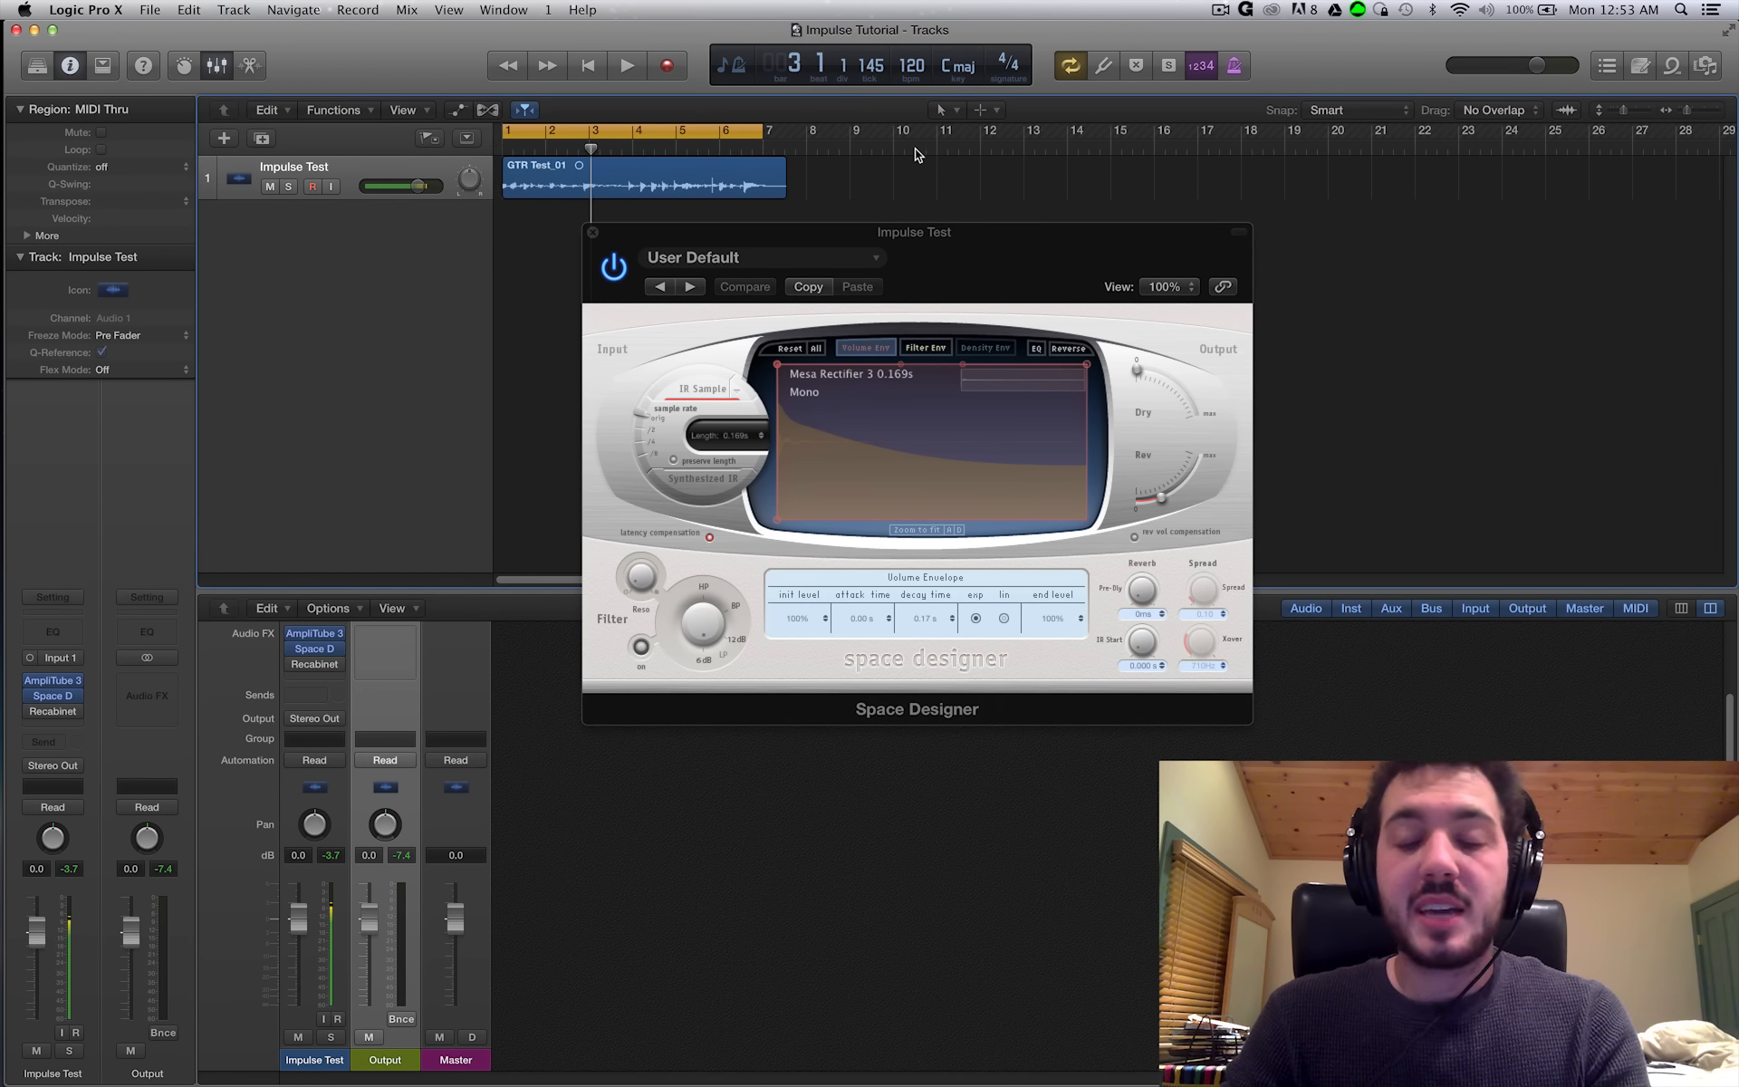
pyautogui.moveTo(951, 237); pyautogui.dragTo(960, 217)
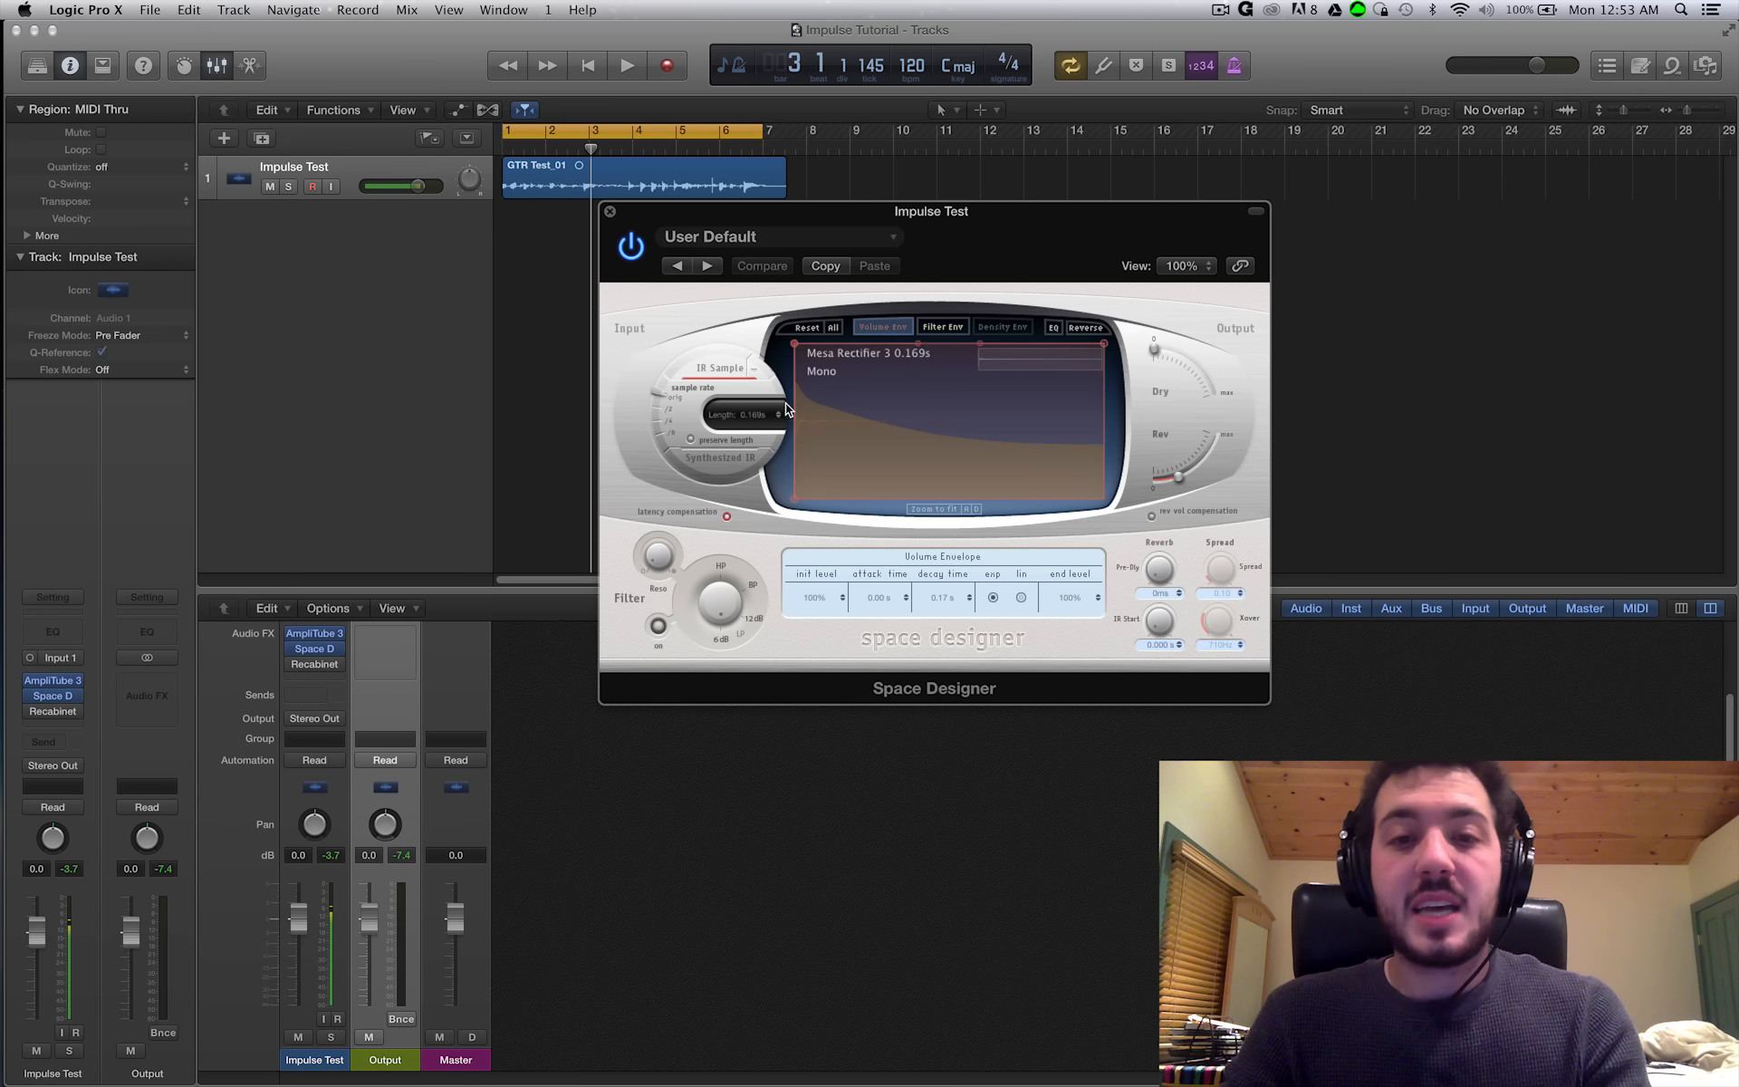
pyautogui.click(855, 393)
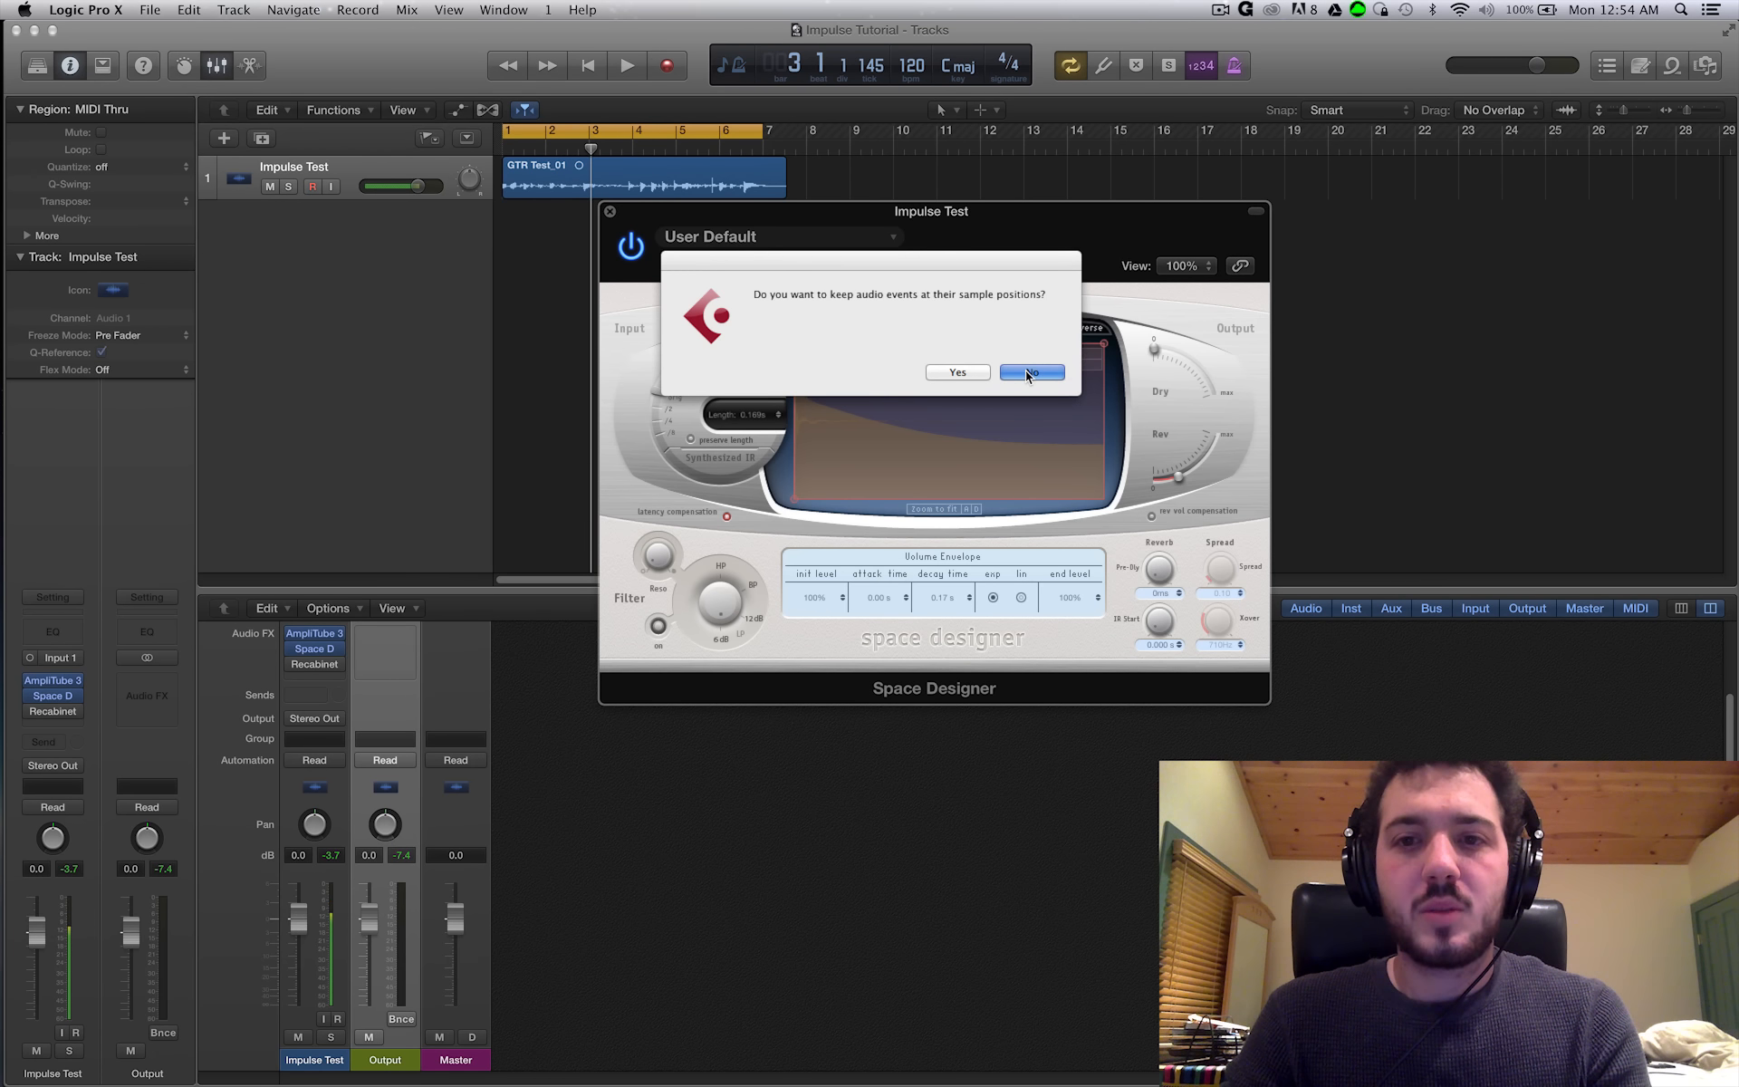
pyautogui.click(944, 372)
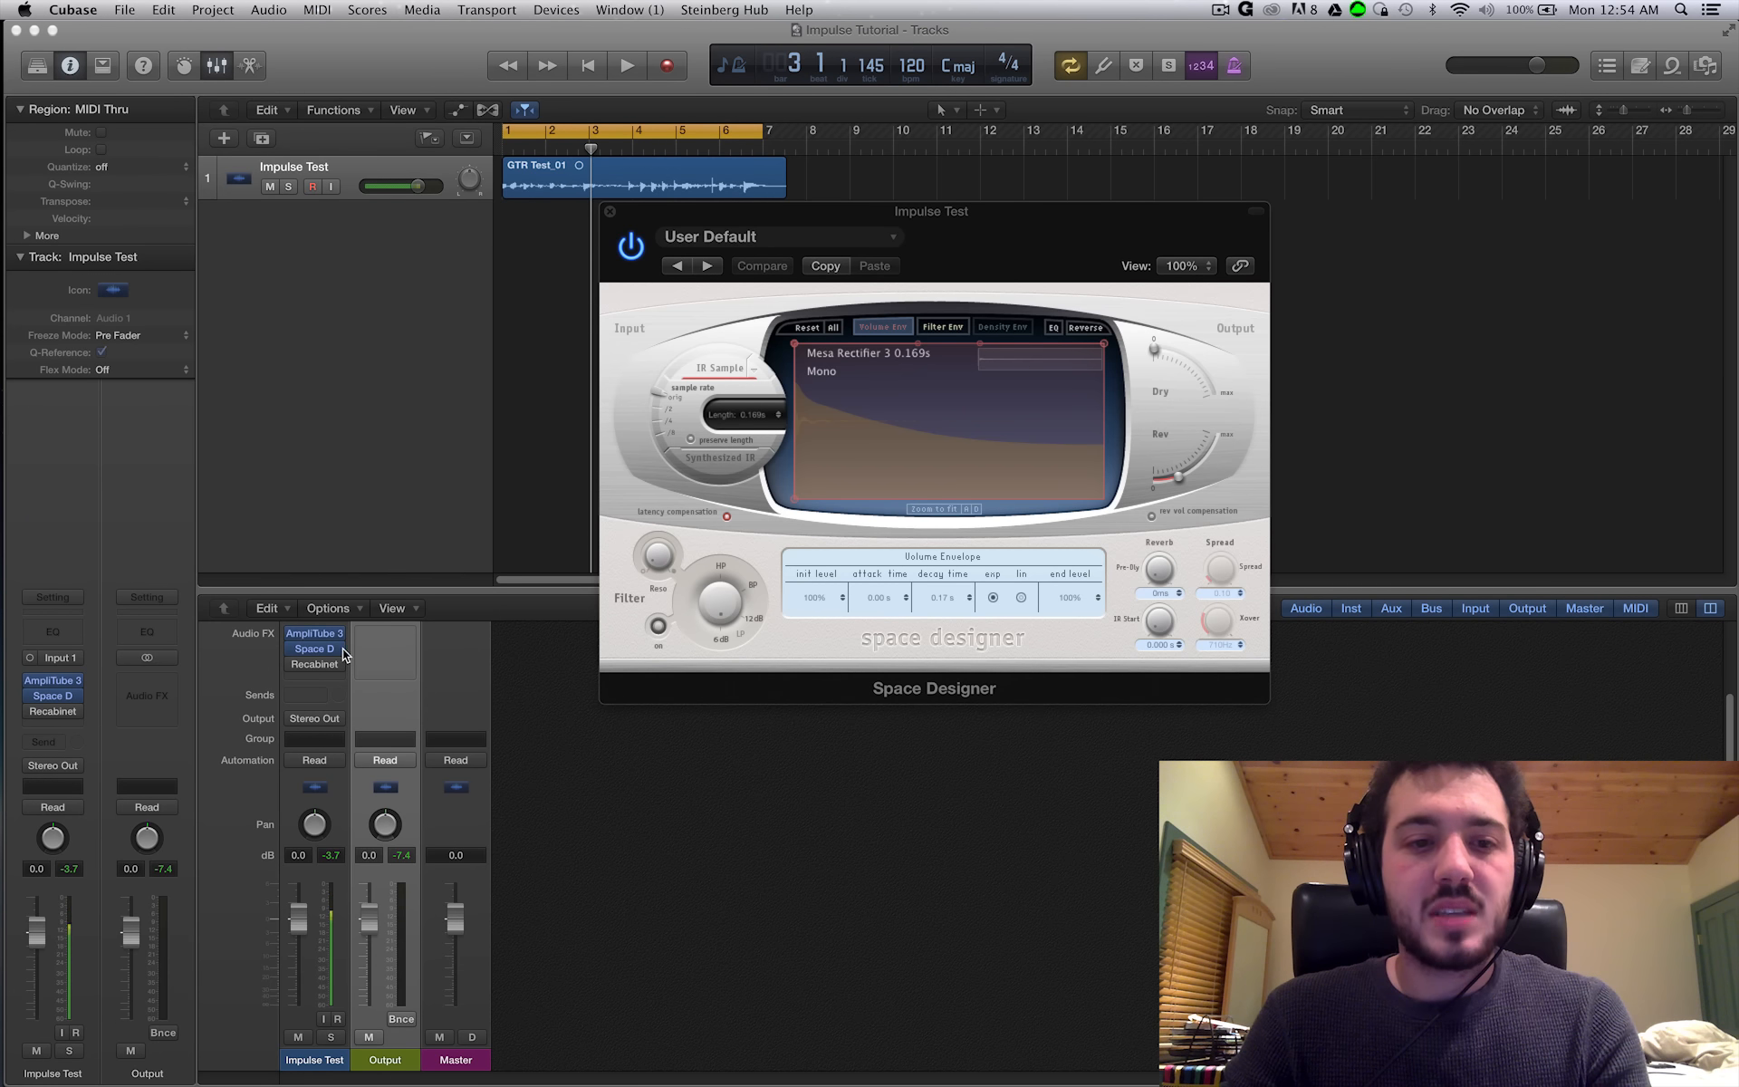
pyautogui.moveTo(947, 229); pyautogui.dragTo(959, 234)
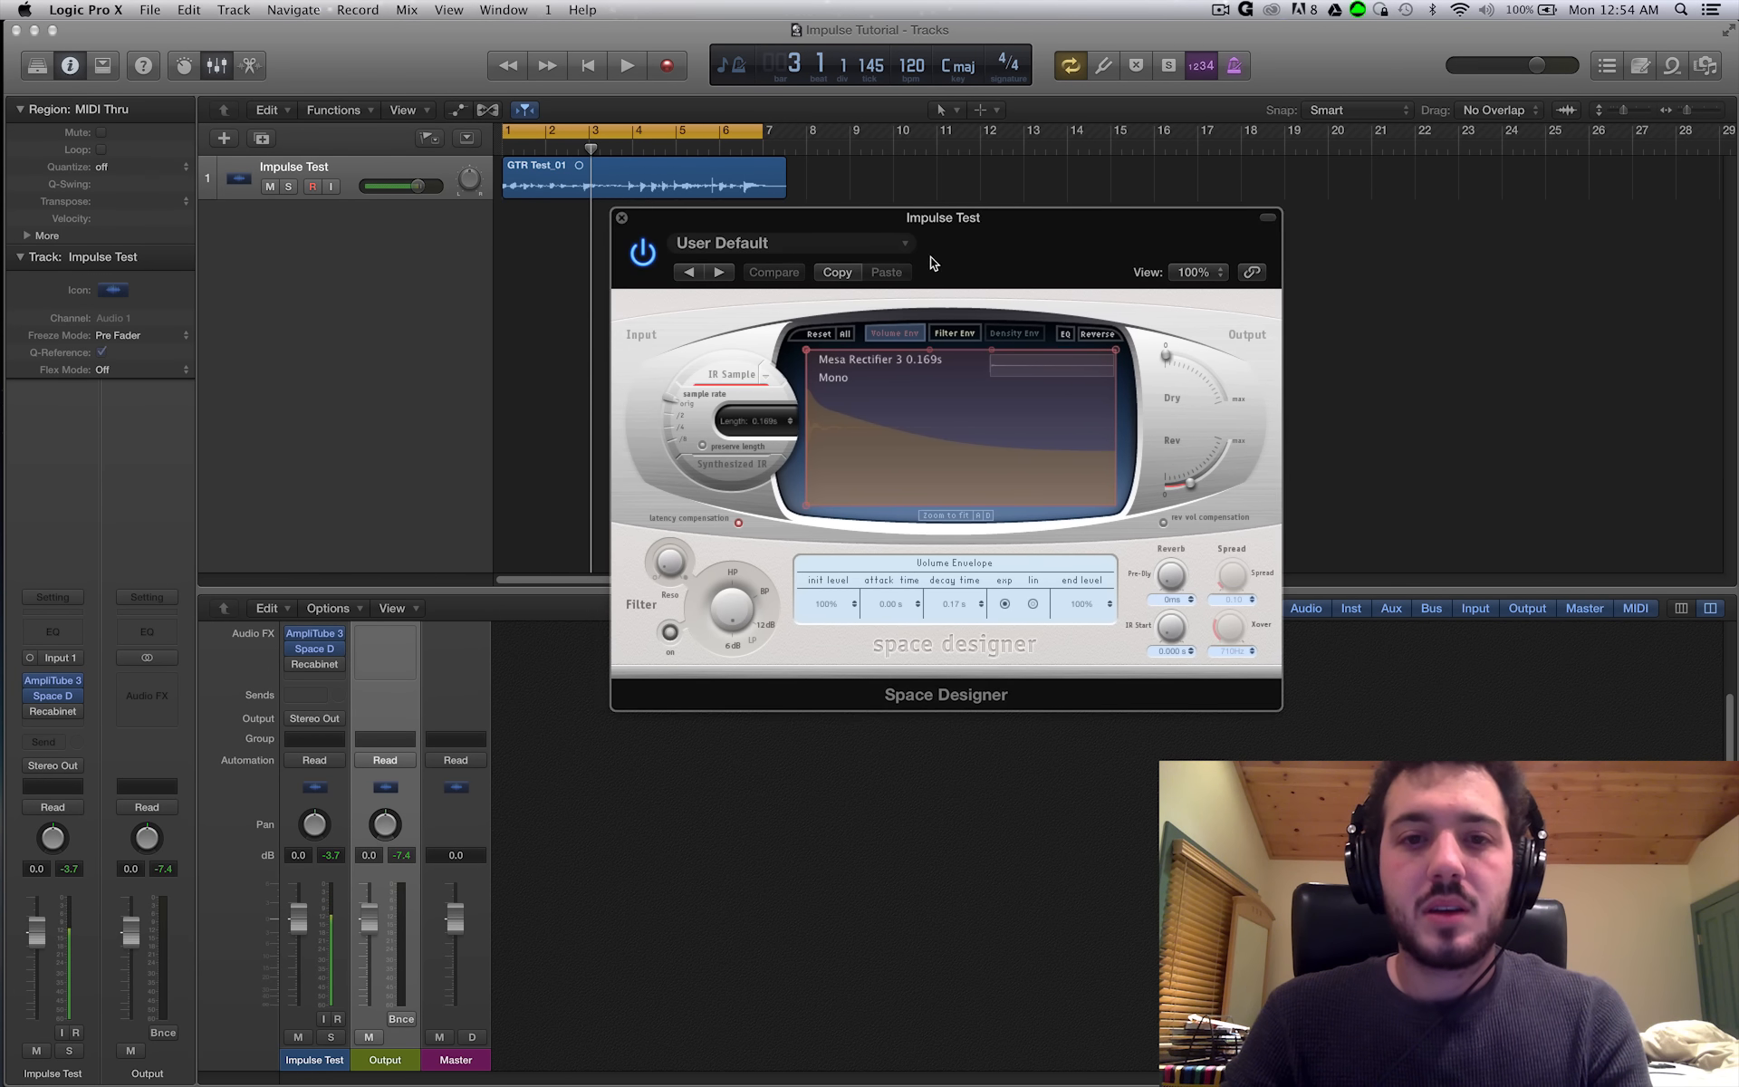
# - Switch off Space Designer's filter and load the Mesa Rectifier 1.wav impulse from the 96 Joe Exports folder
pyautogui.click(740, 377)
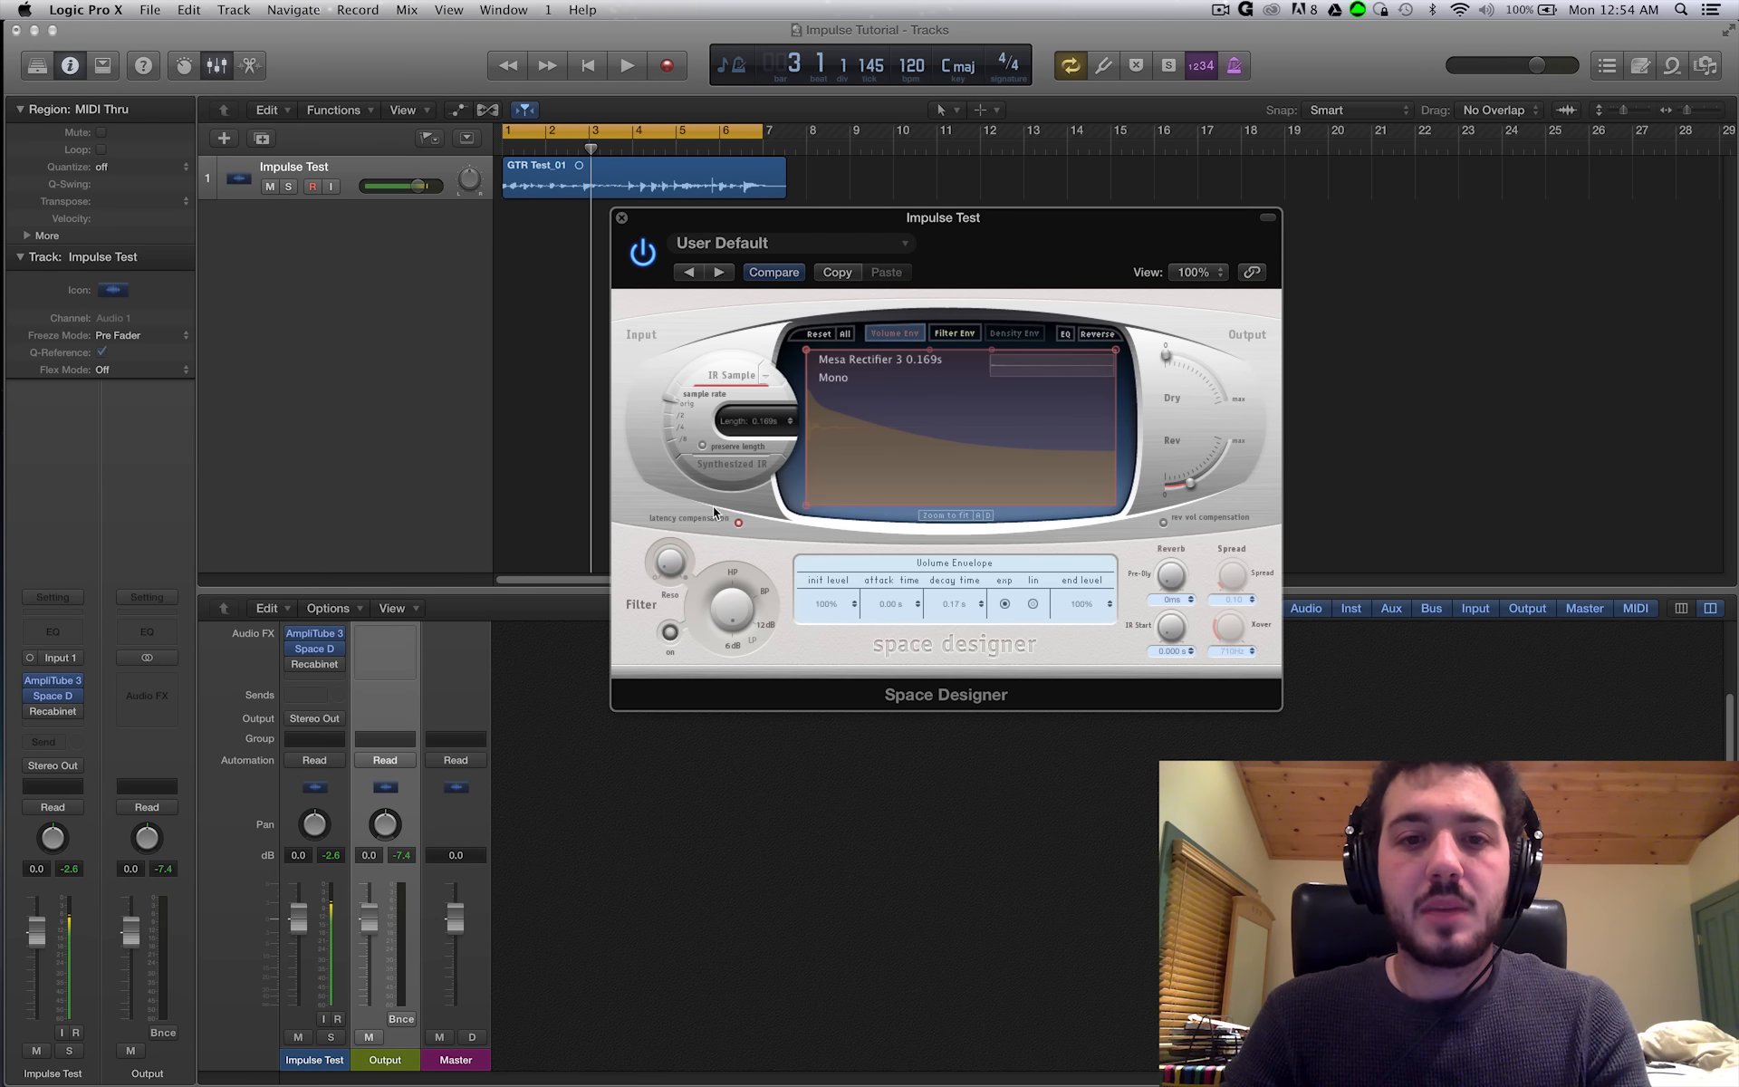
pyautogui.click(763, 379)
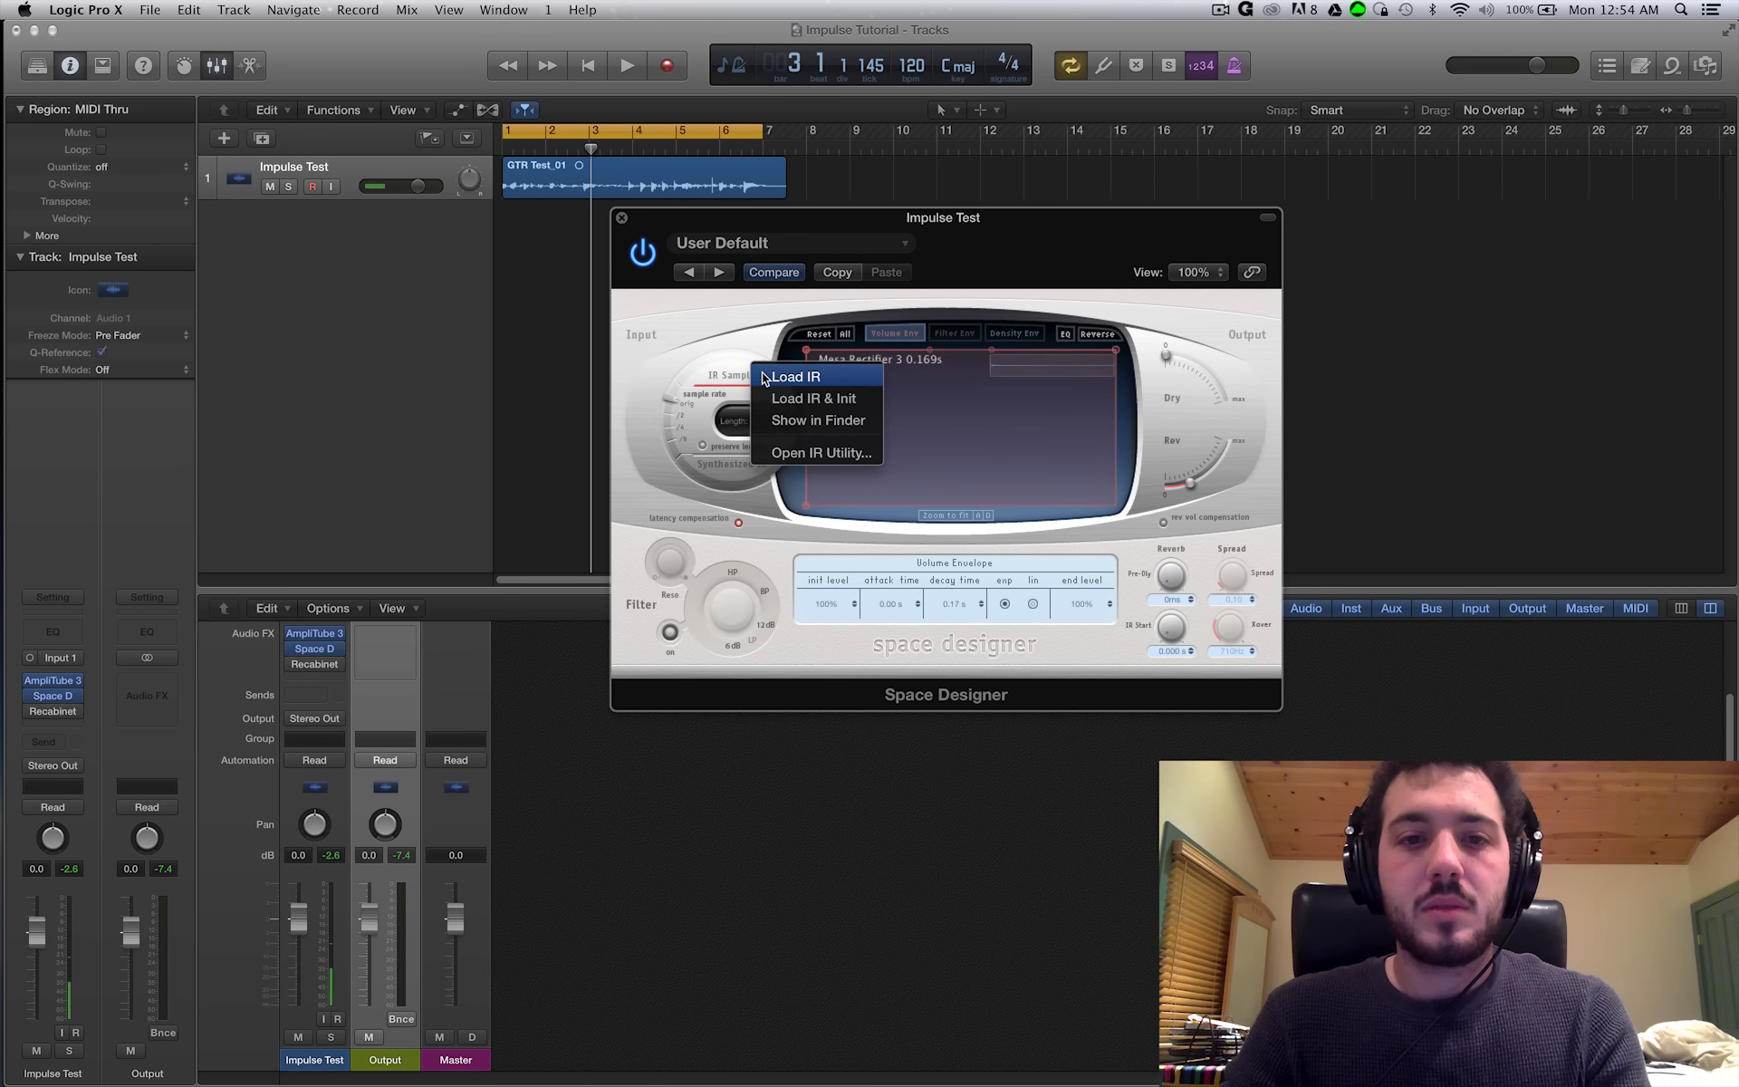
pyautogui.click(776, 383)
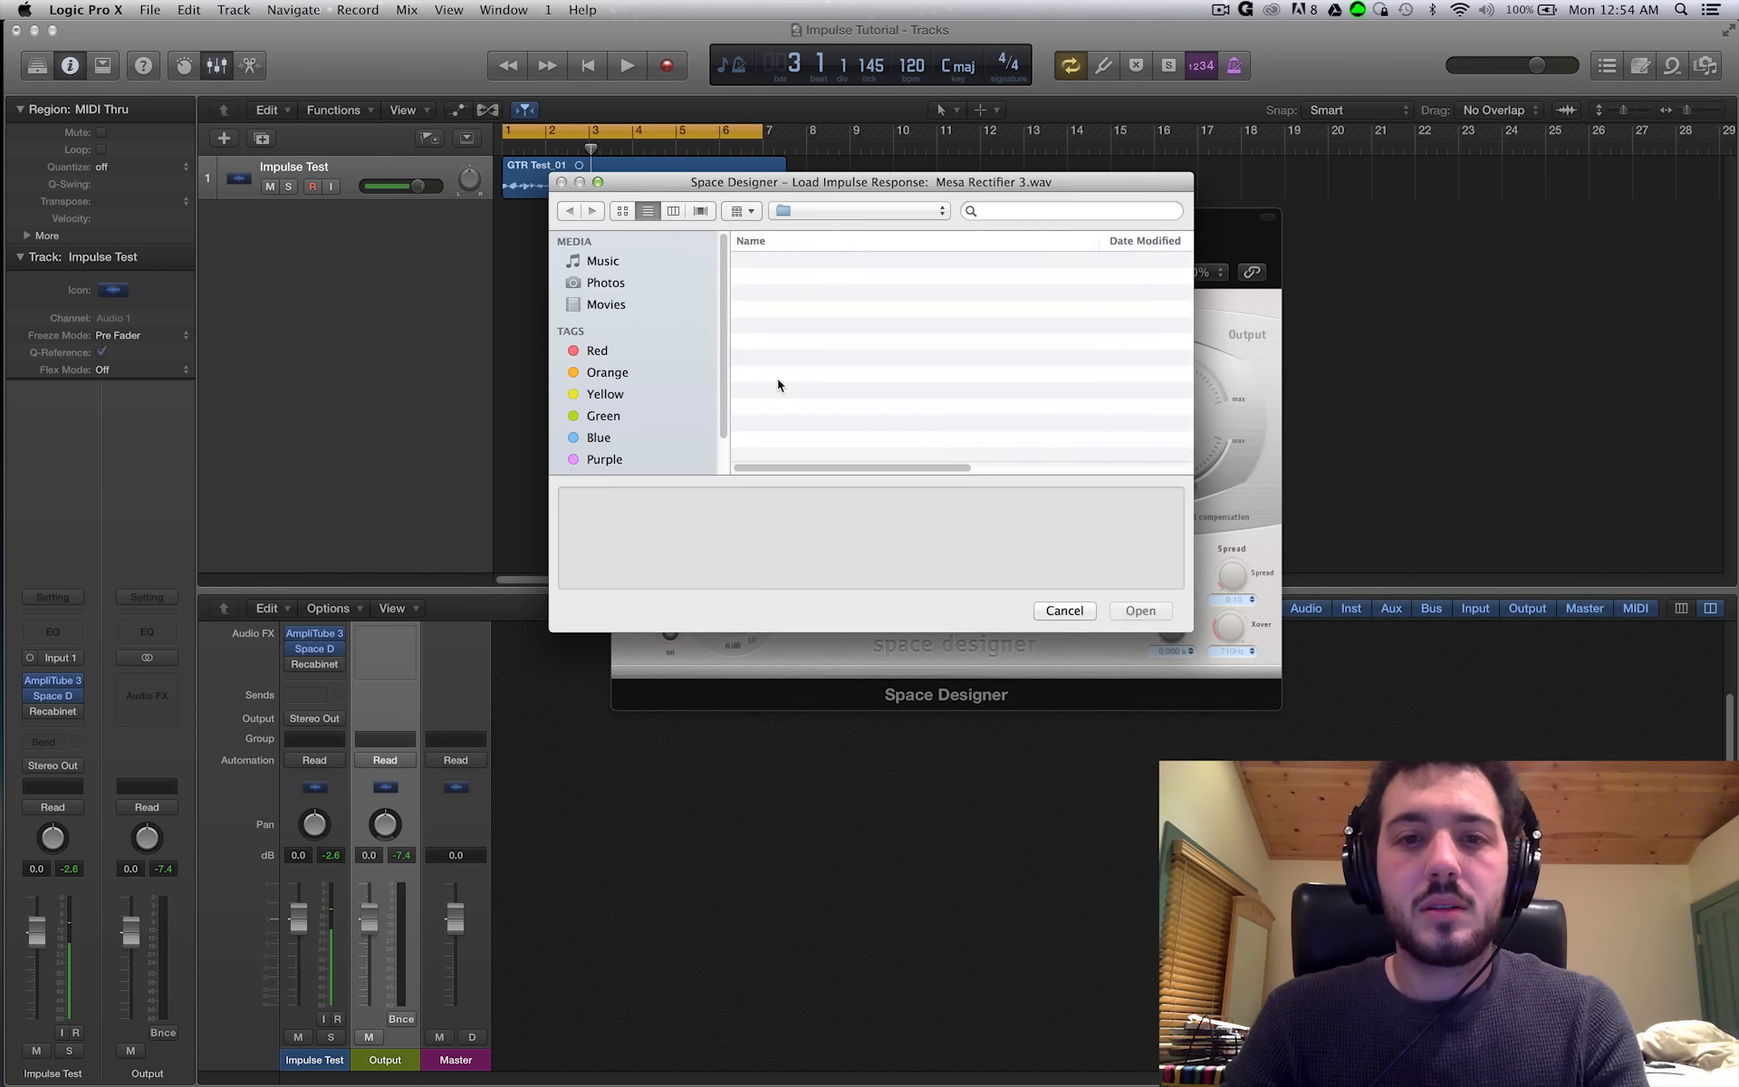
pyautogui.scroll(-5, 1064, 398)
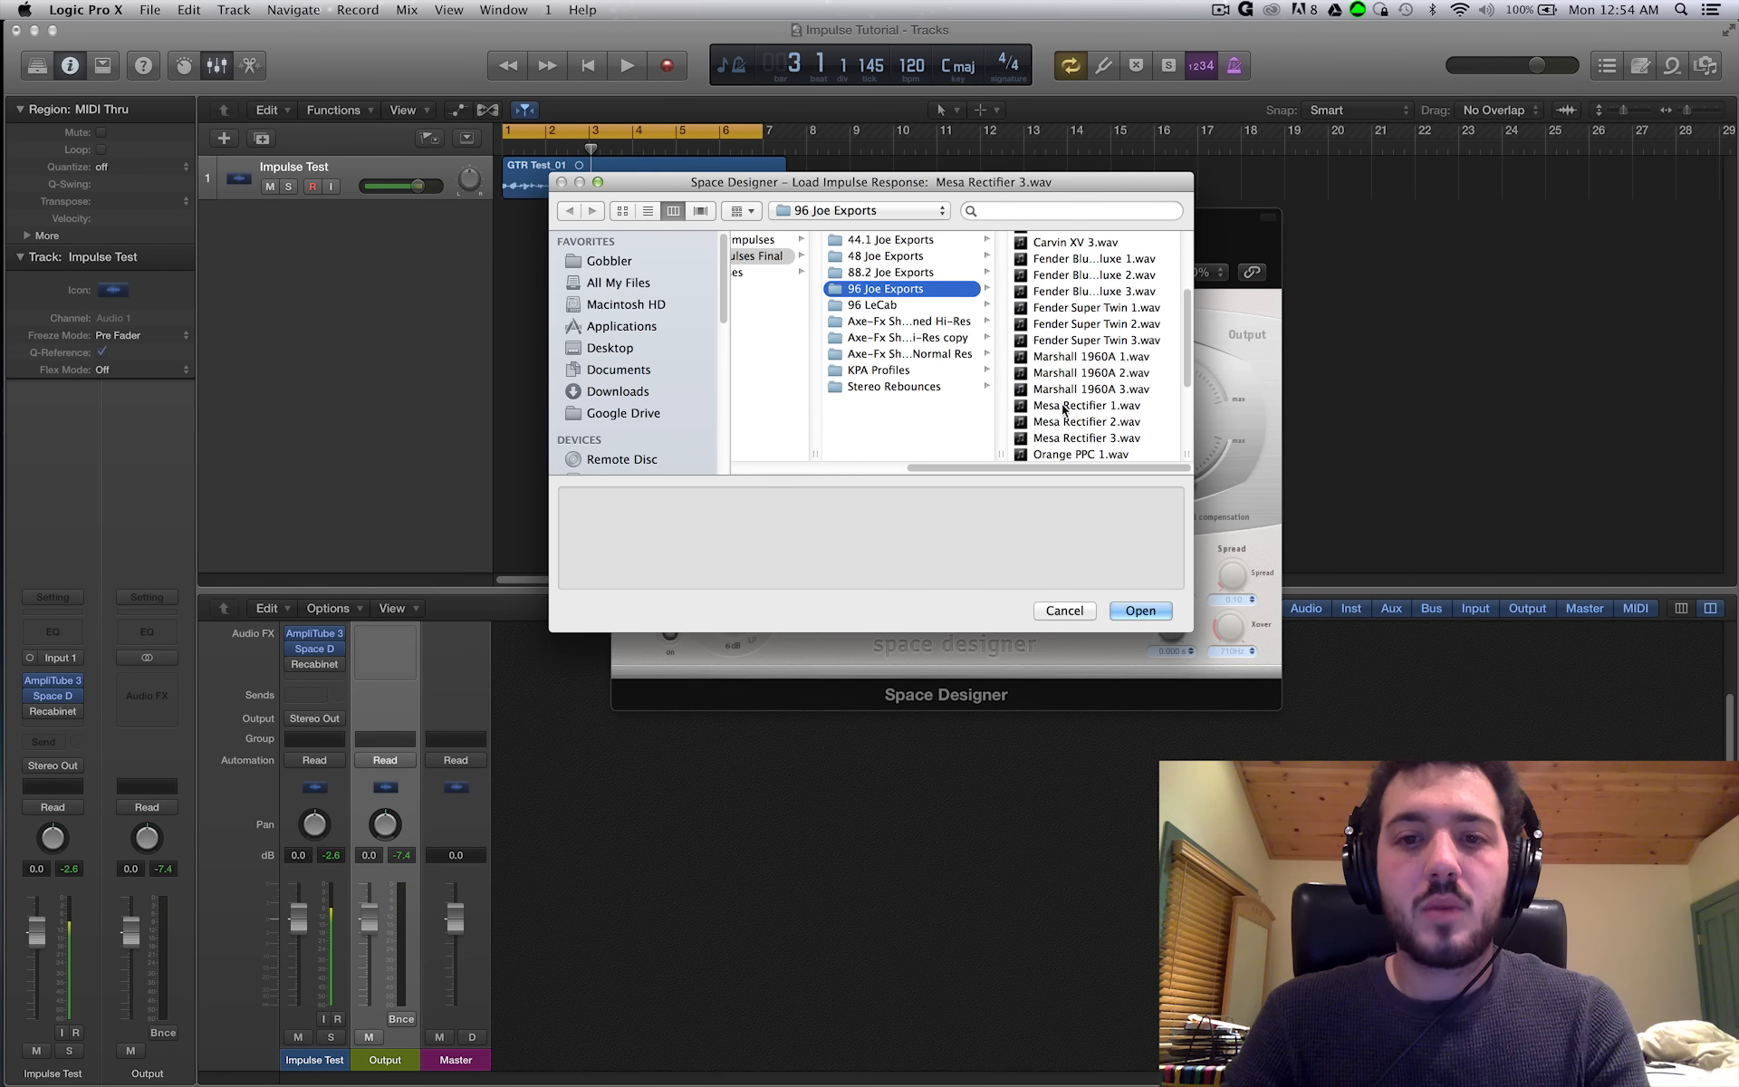
pyautogui.doubleClick(1064, 407)
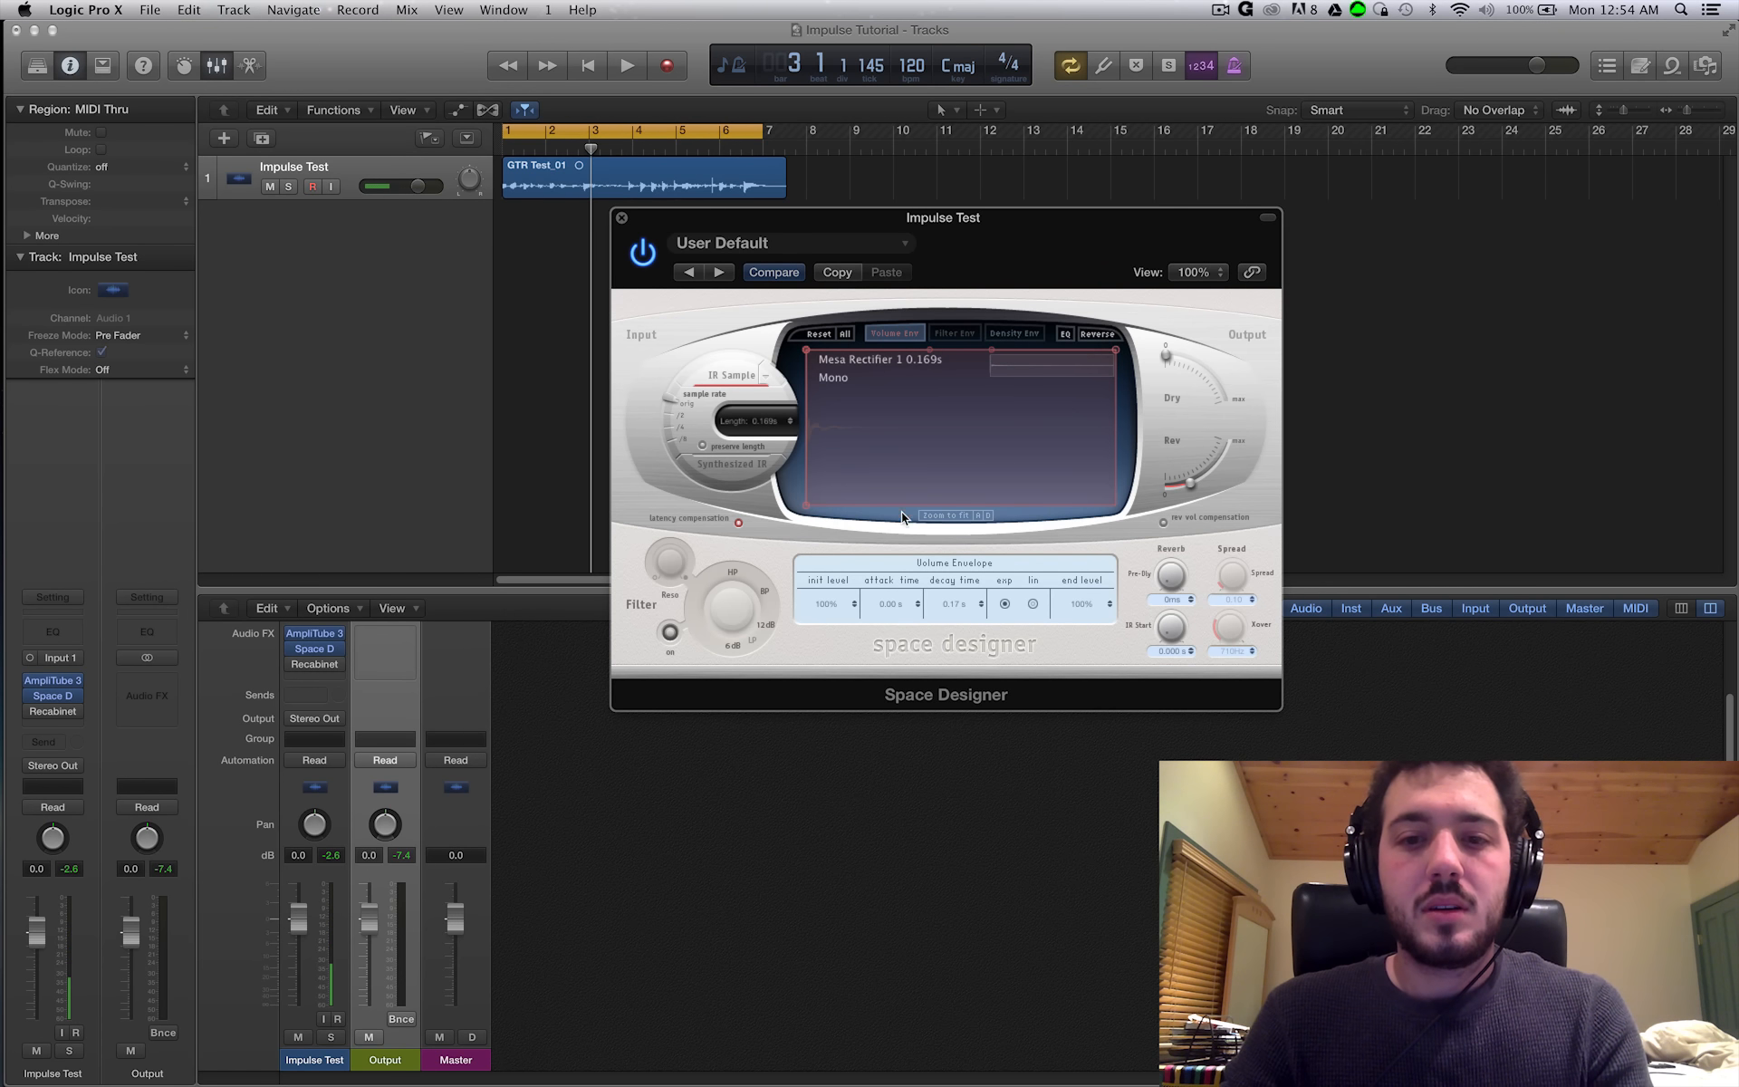
# - Demonstrate Space Designer's Dry level at 0.0 dB and back at minimum, then its filter envelope switched on and off again
pyautogui.moveTo(1166, 356); pyautogui.dragTo(1227, 406)
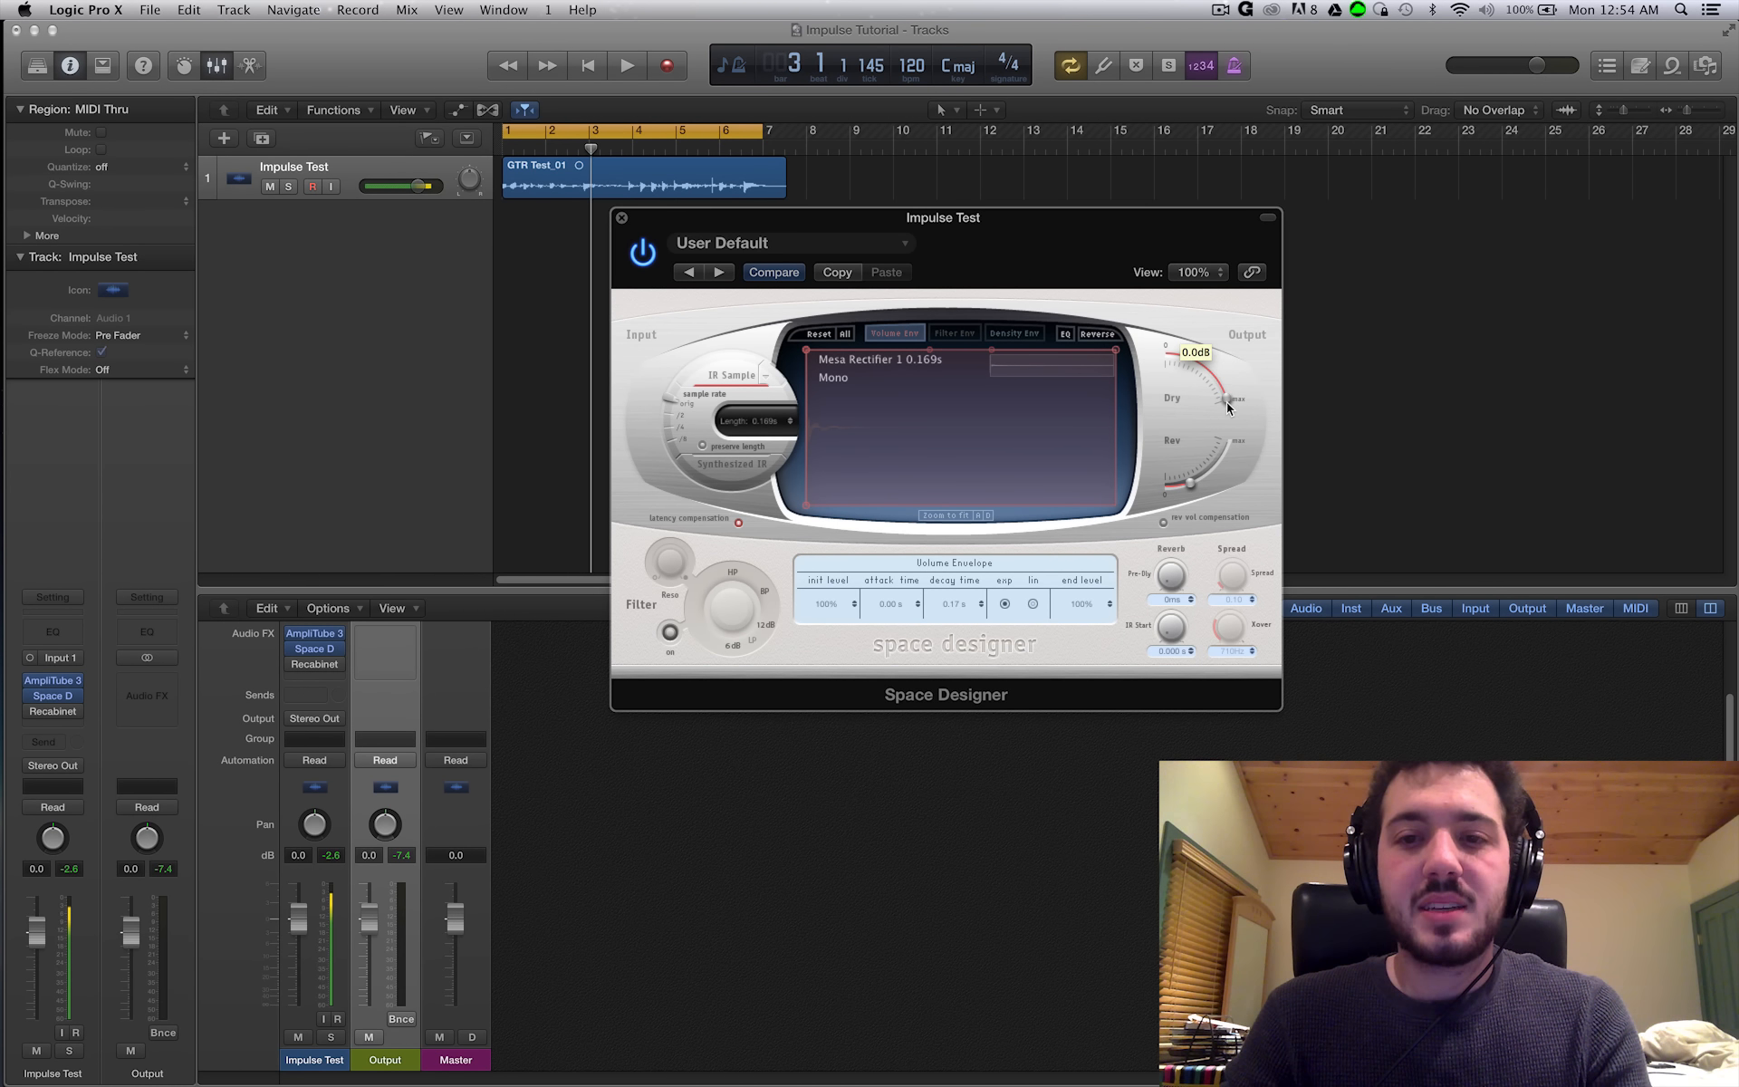
pyautogui.moveTo(1229, 407); pyautogui.dragTo(1169, 356)
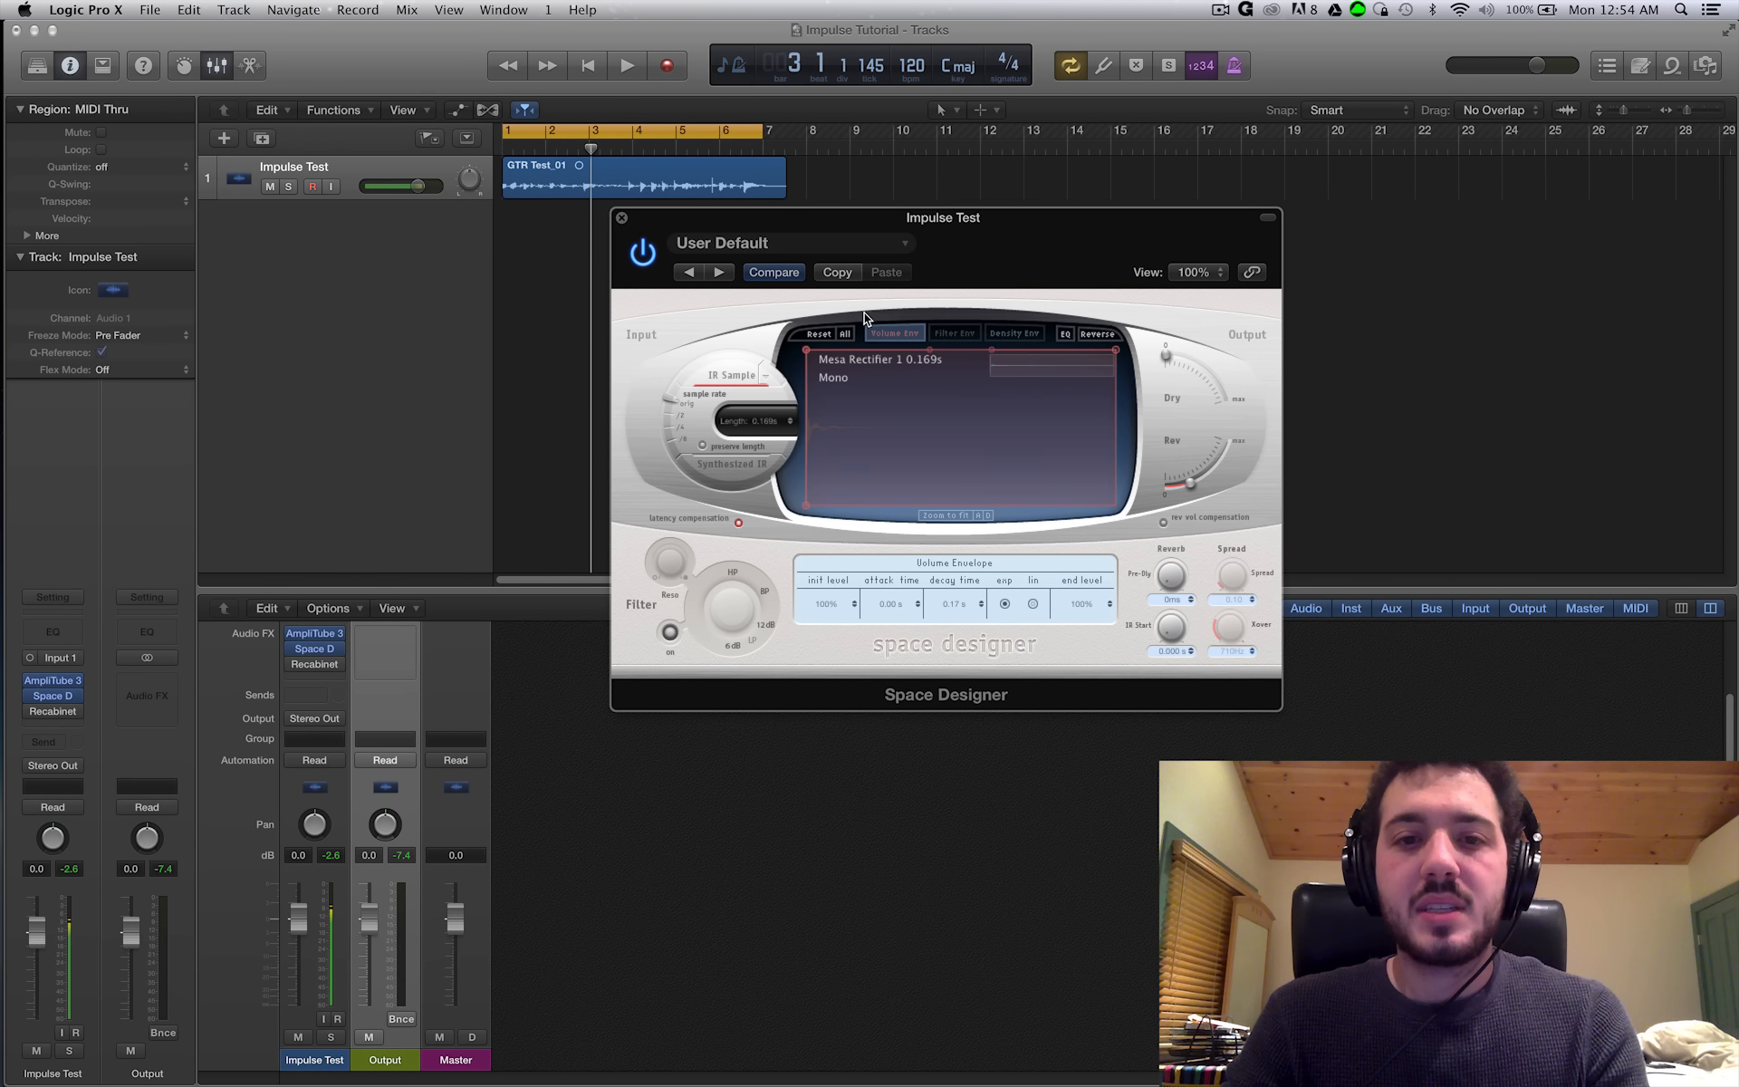
pyautogui.click(947, 334)
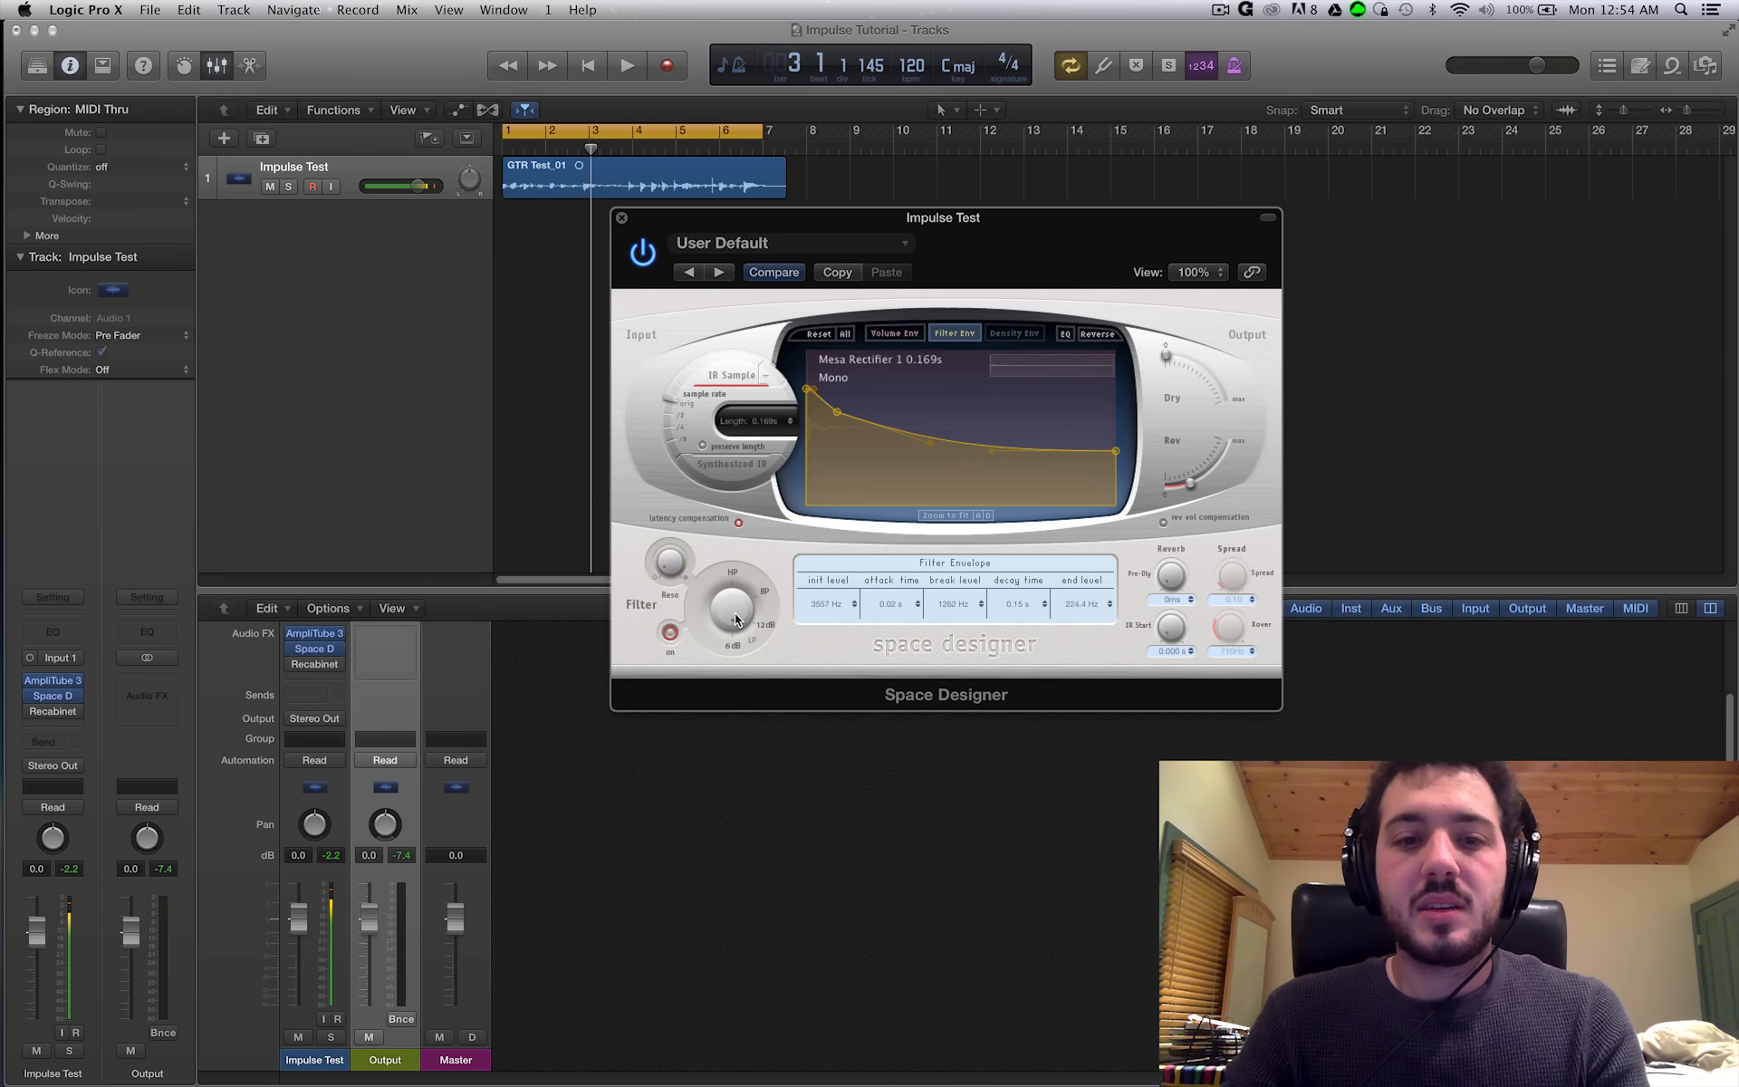
pyautogui.click(669, 626)
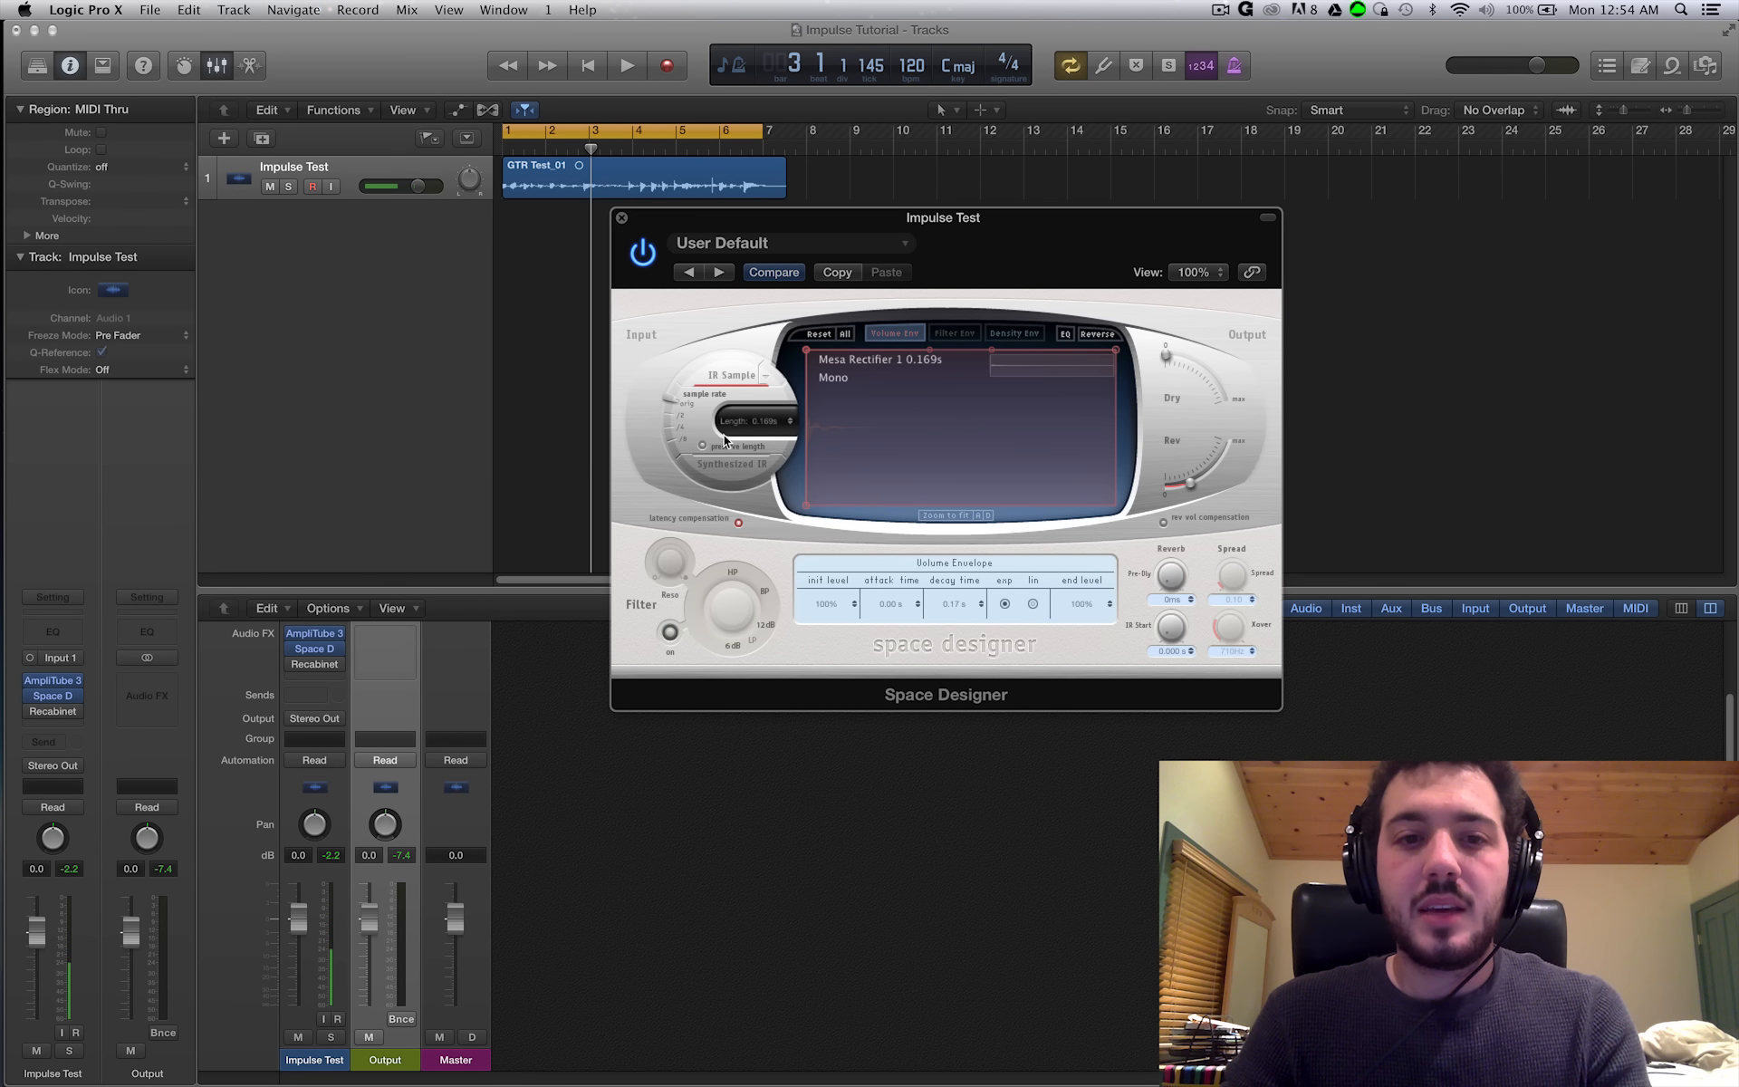
# - Play the loop through Space Designer, set the Rev output level to -26.0 dB and stop playback
pyautogui.moveTo(672, 397)
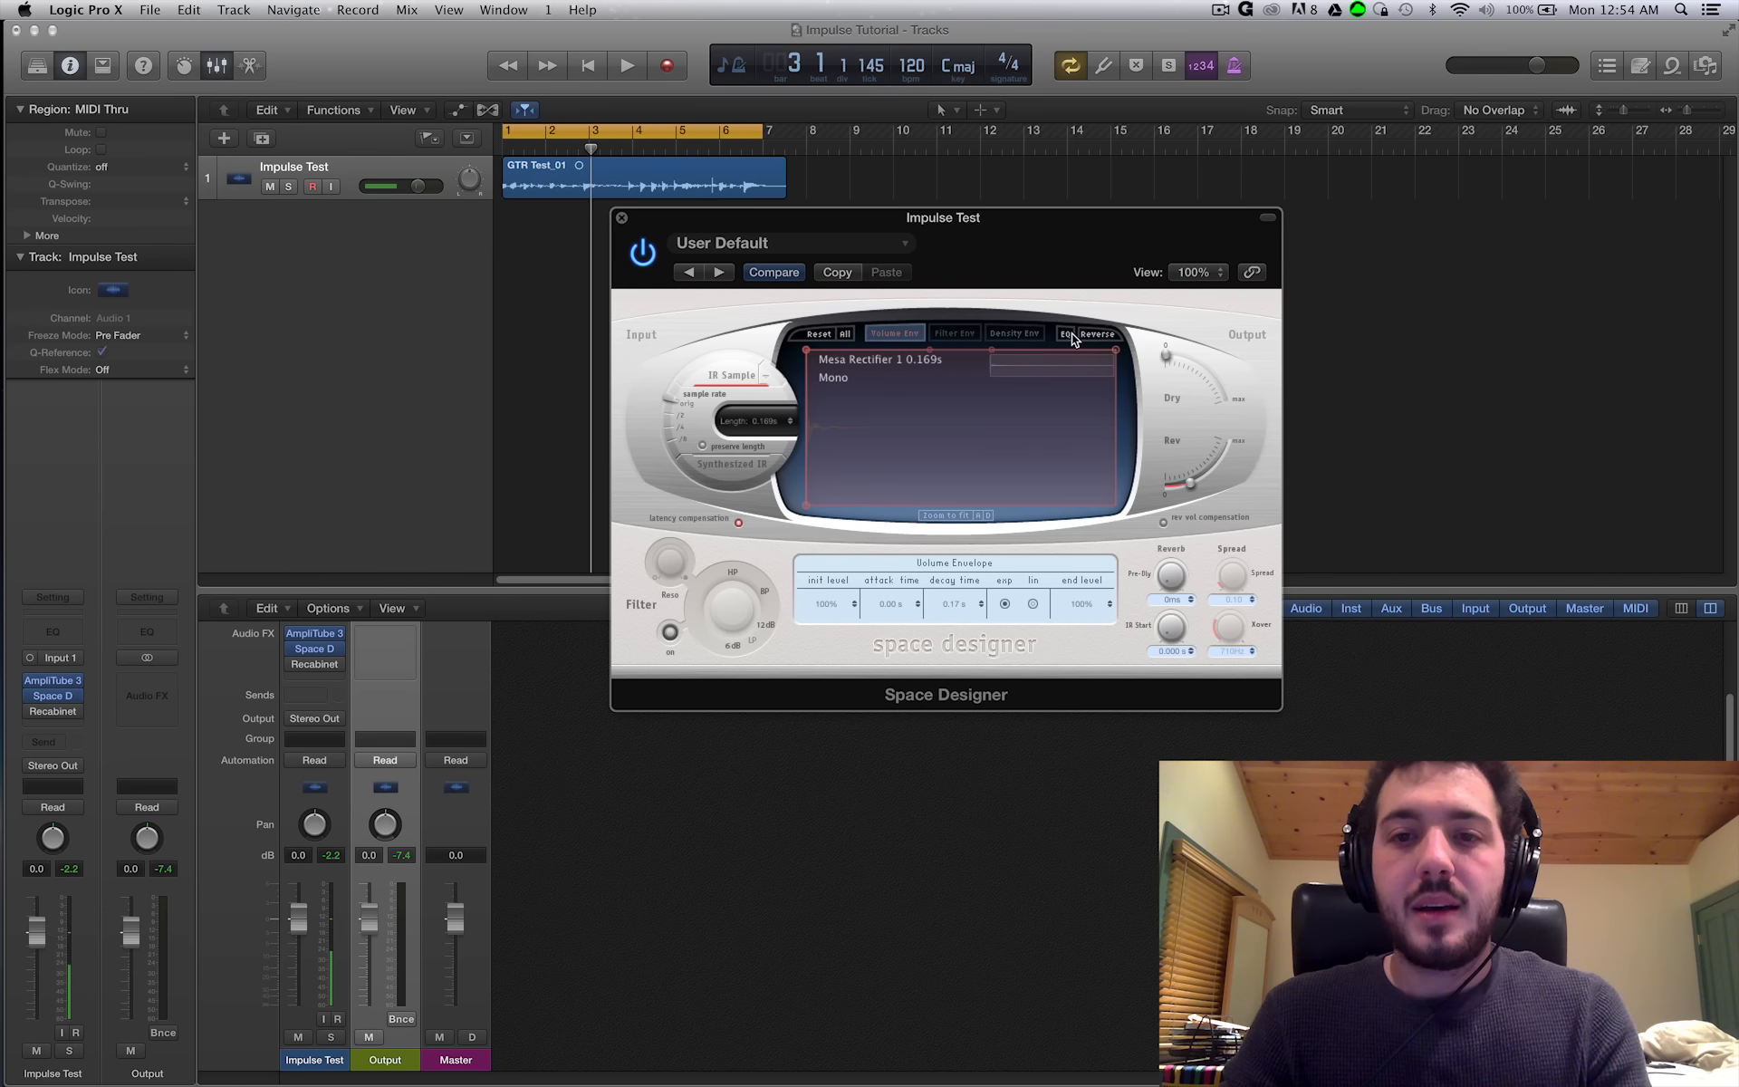
pyautogui.moveTo(1189, 489)
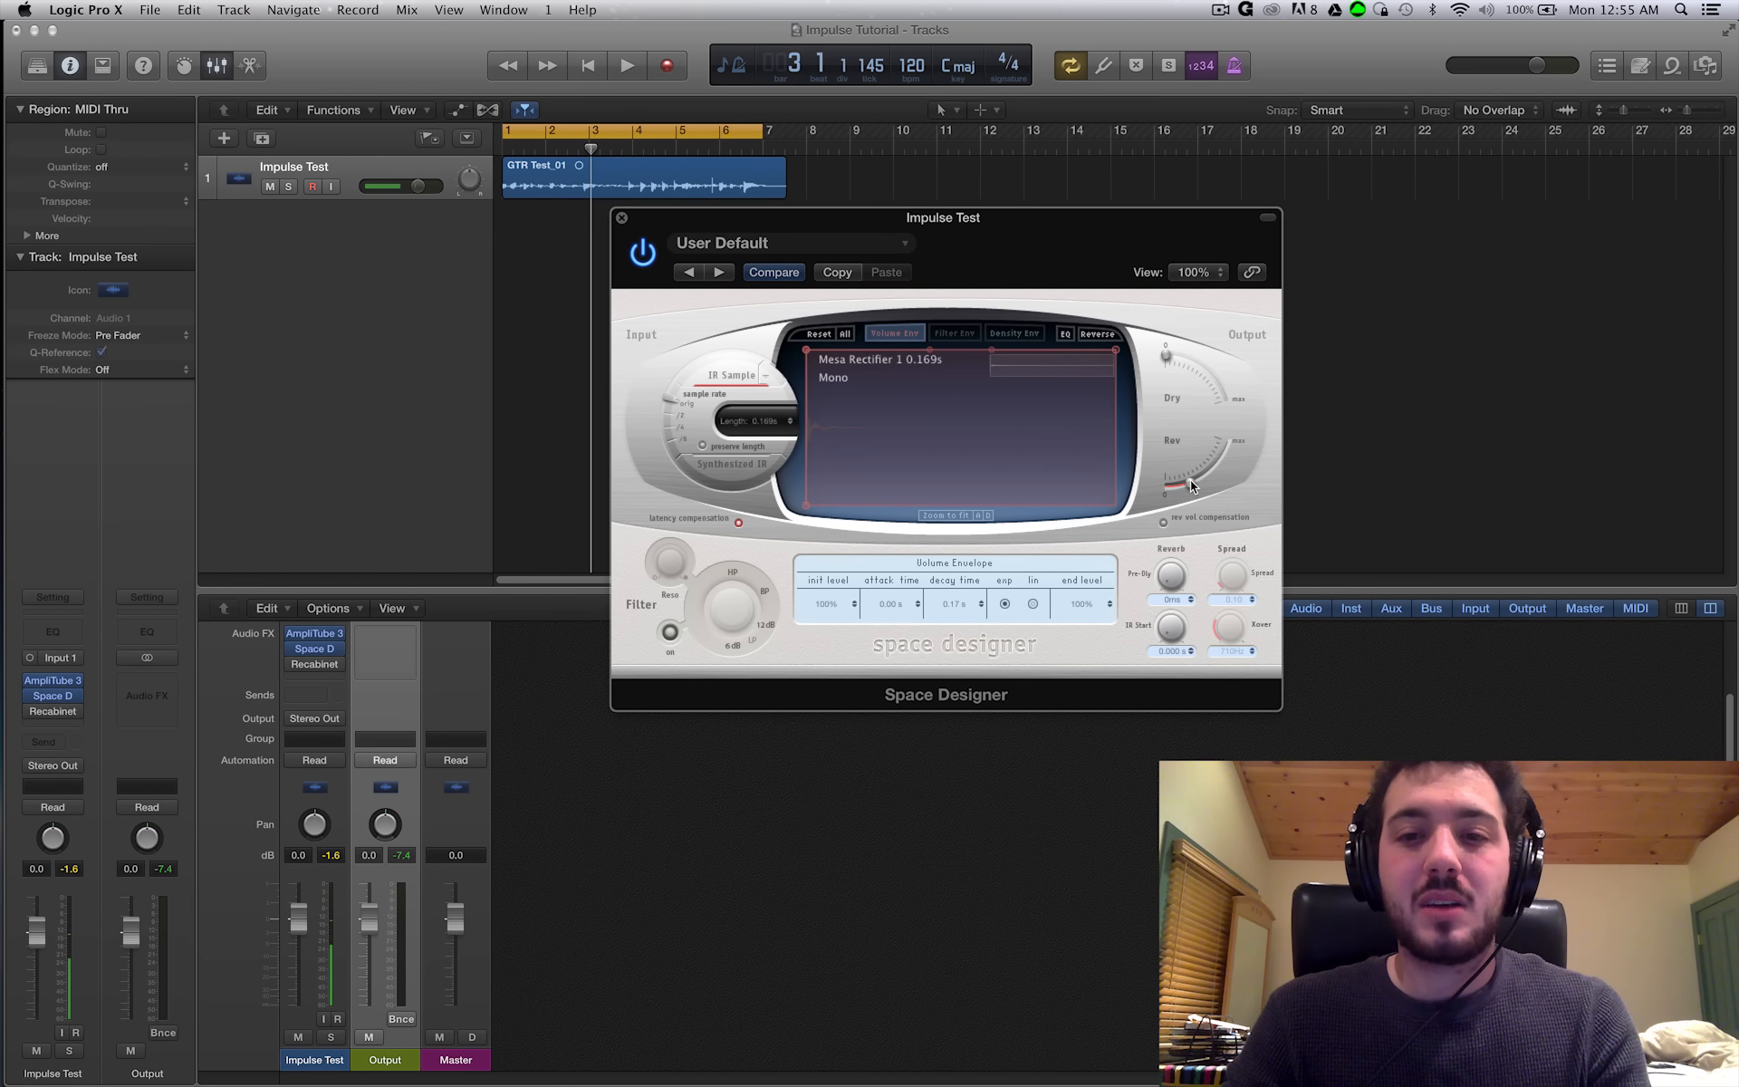
pyautogui.press('space')
pyautogui.moveTo(1191, 486)
pyautogui.mouseDown()
pyautogui.moveTo(1206, 469)
pyautogui.moveTo(1187, 487)
pyautogui.mouseUp()
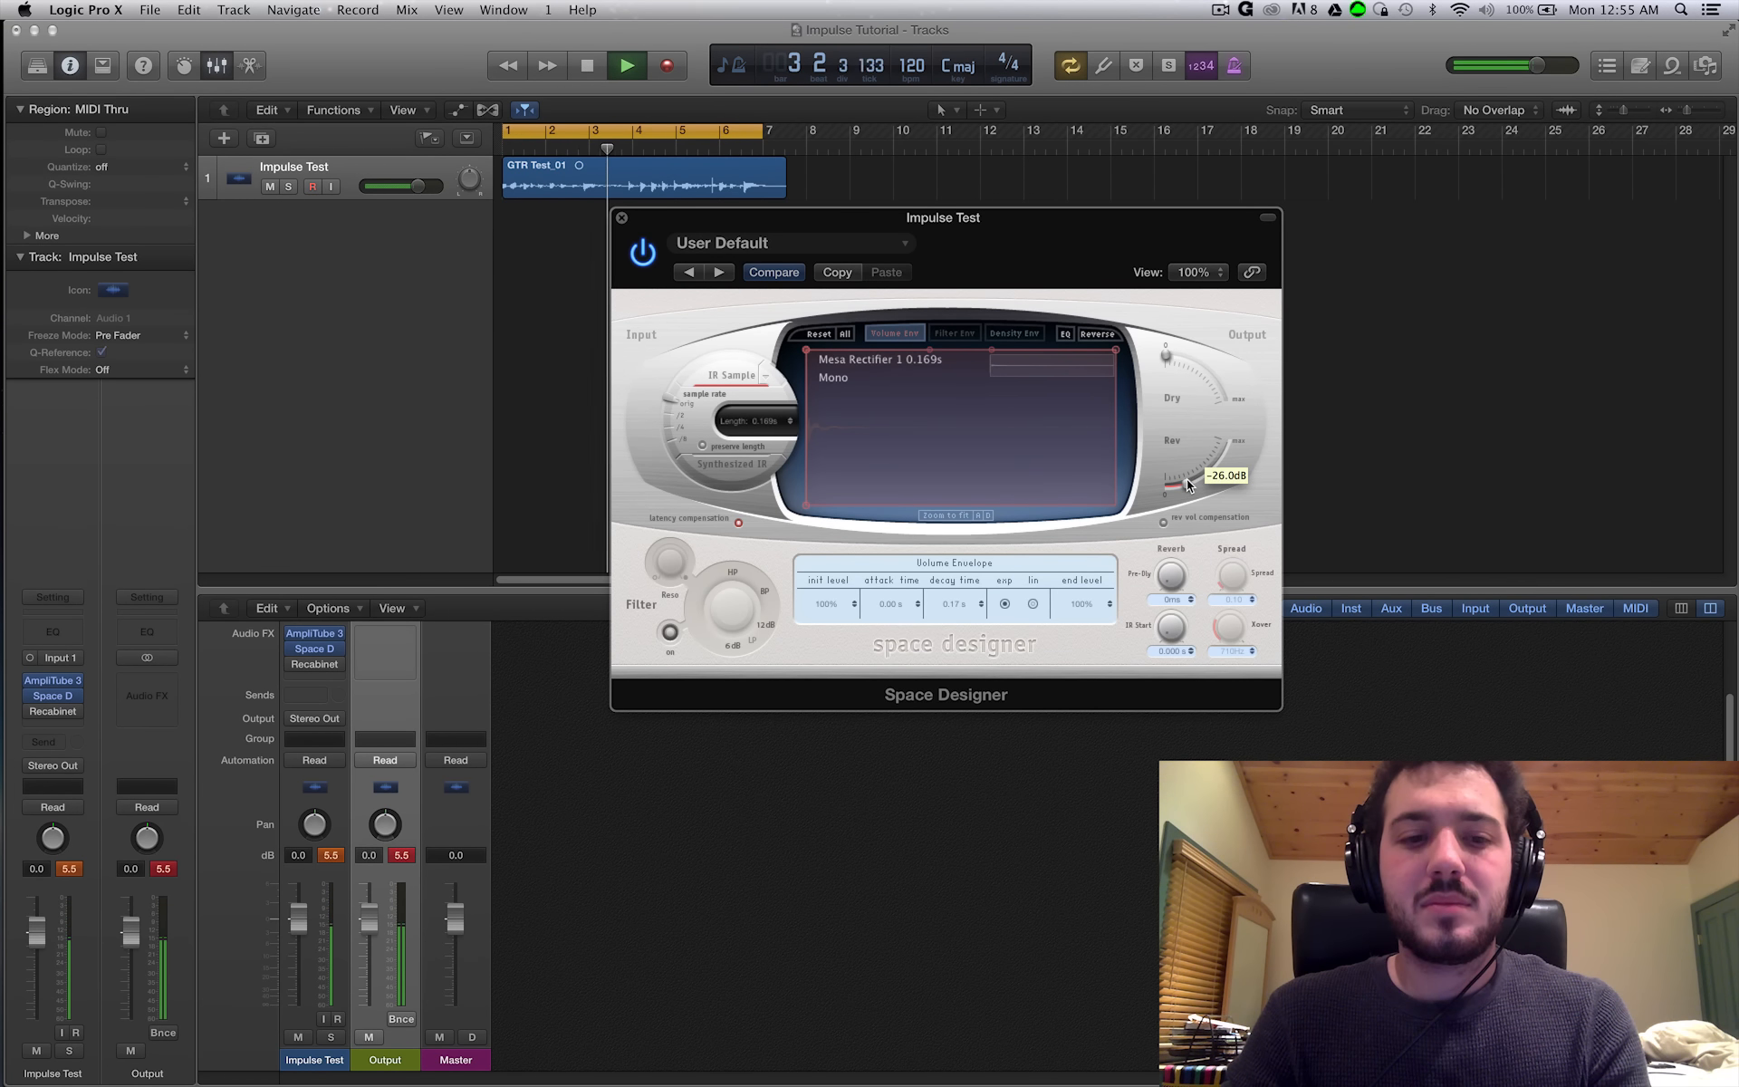
pyautogui.press('space')
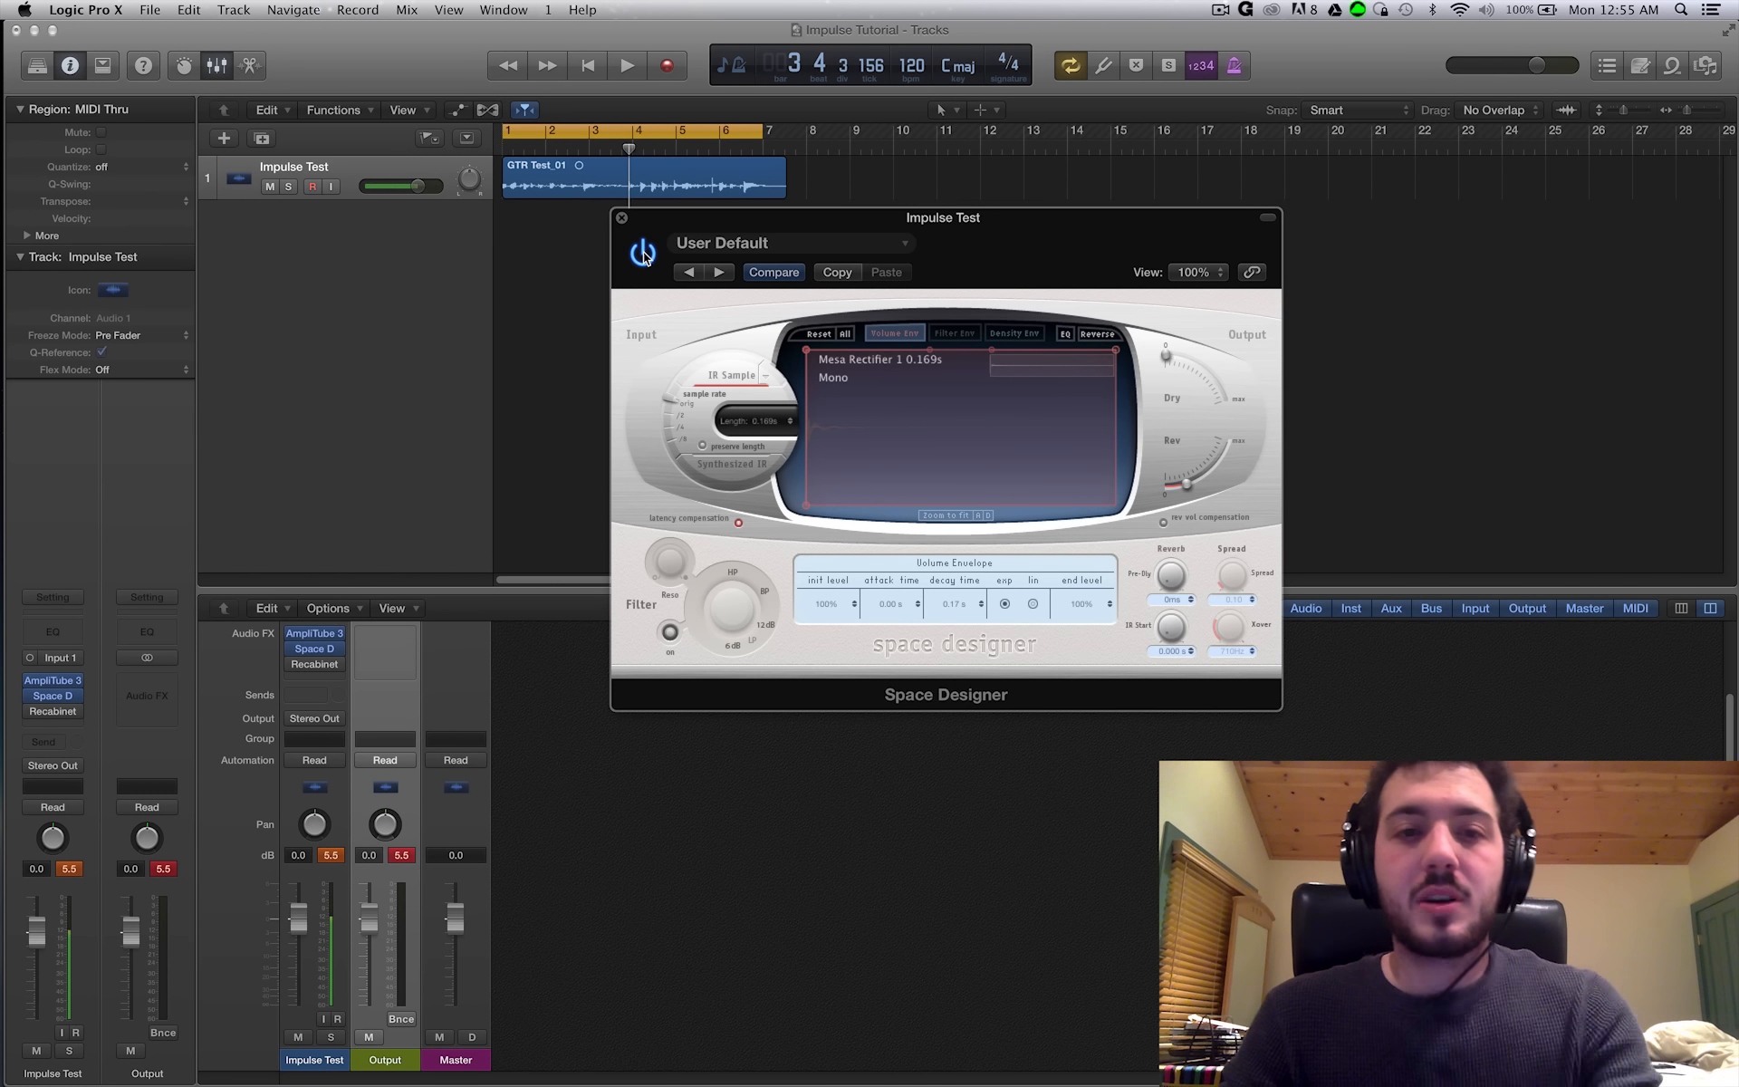
# - Bypass Space Designer, set AmpliTube 3's level to -4.5 dB, and audition the loop without the impulse
pyautogui.click(644, 254)
pyautogui.press('space')
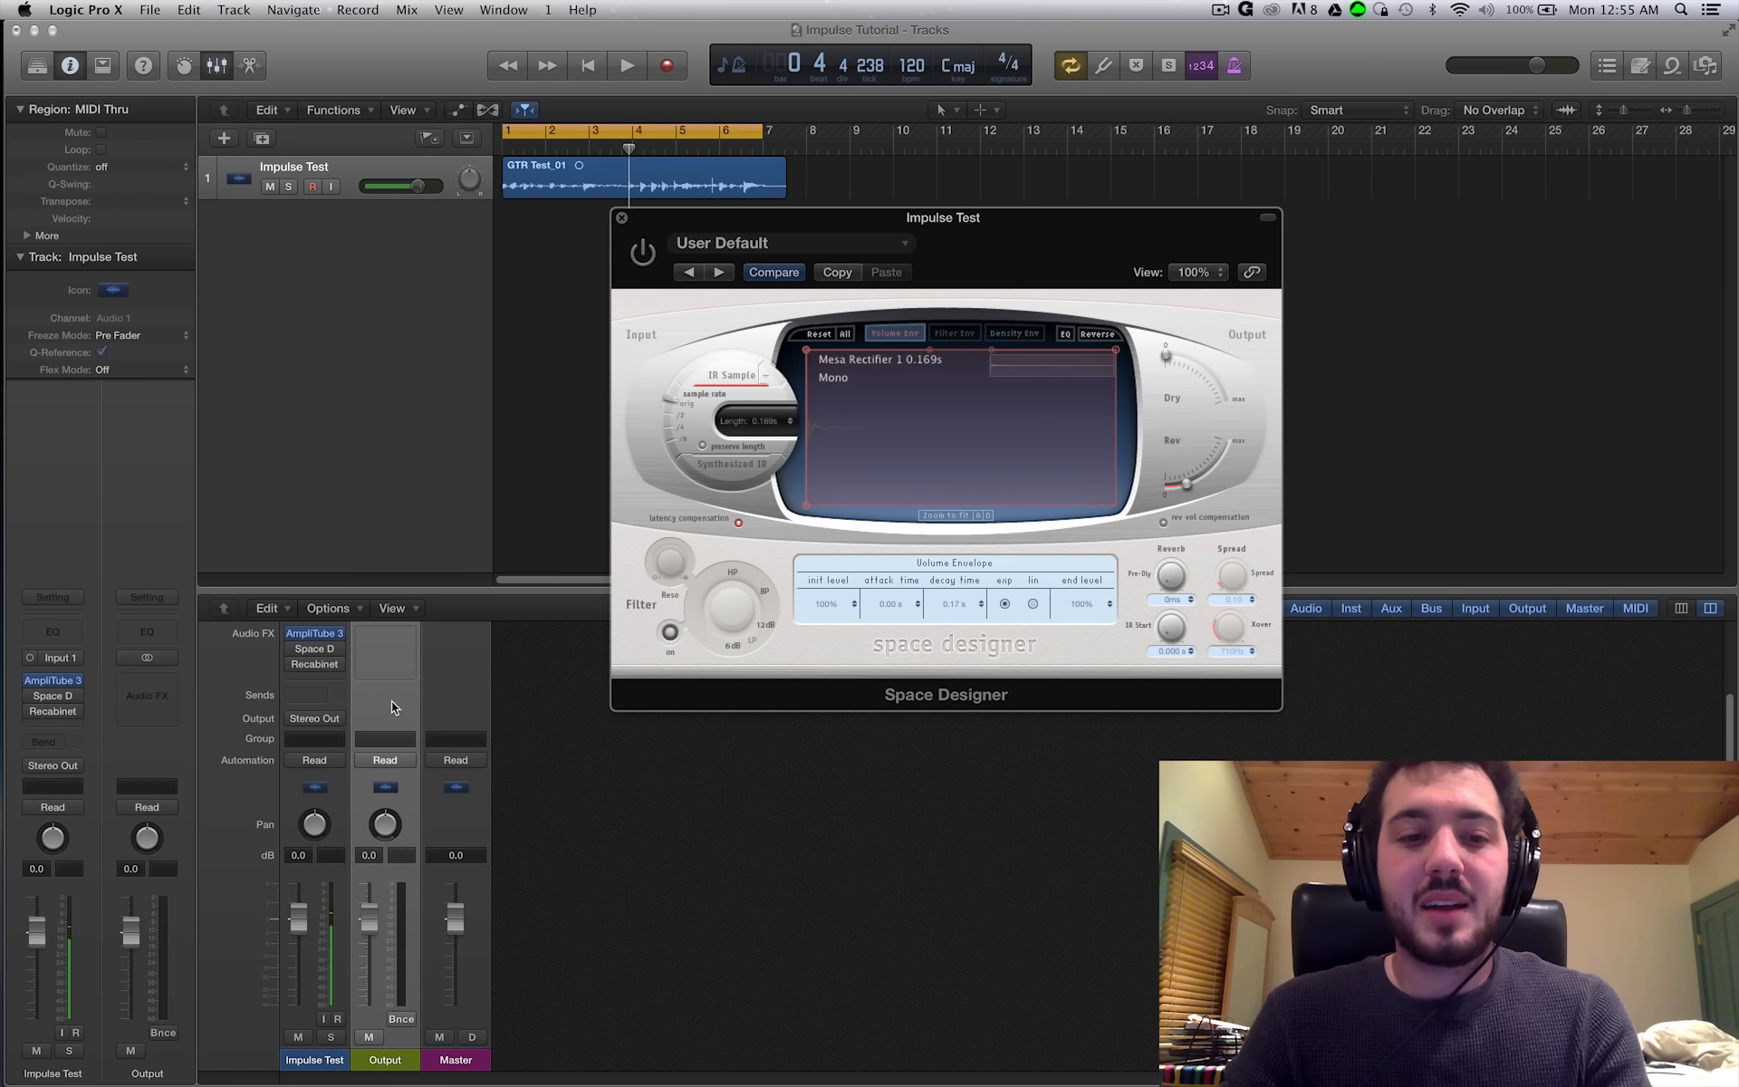
pyautogui.click(324, 635)
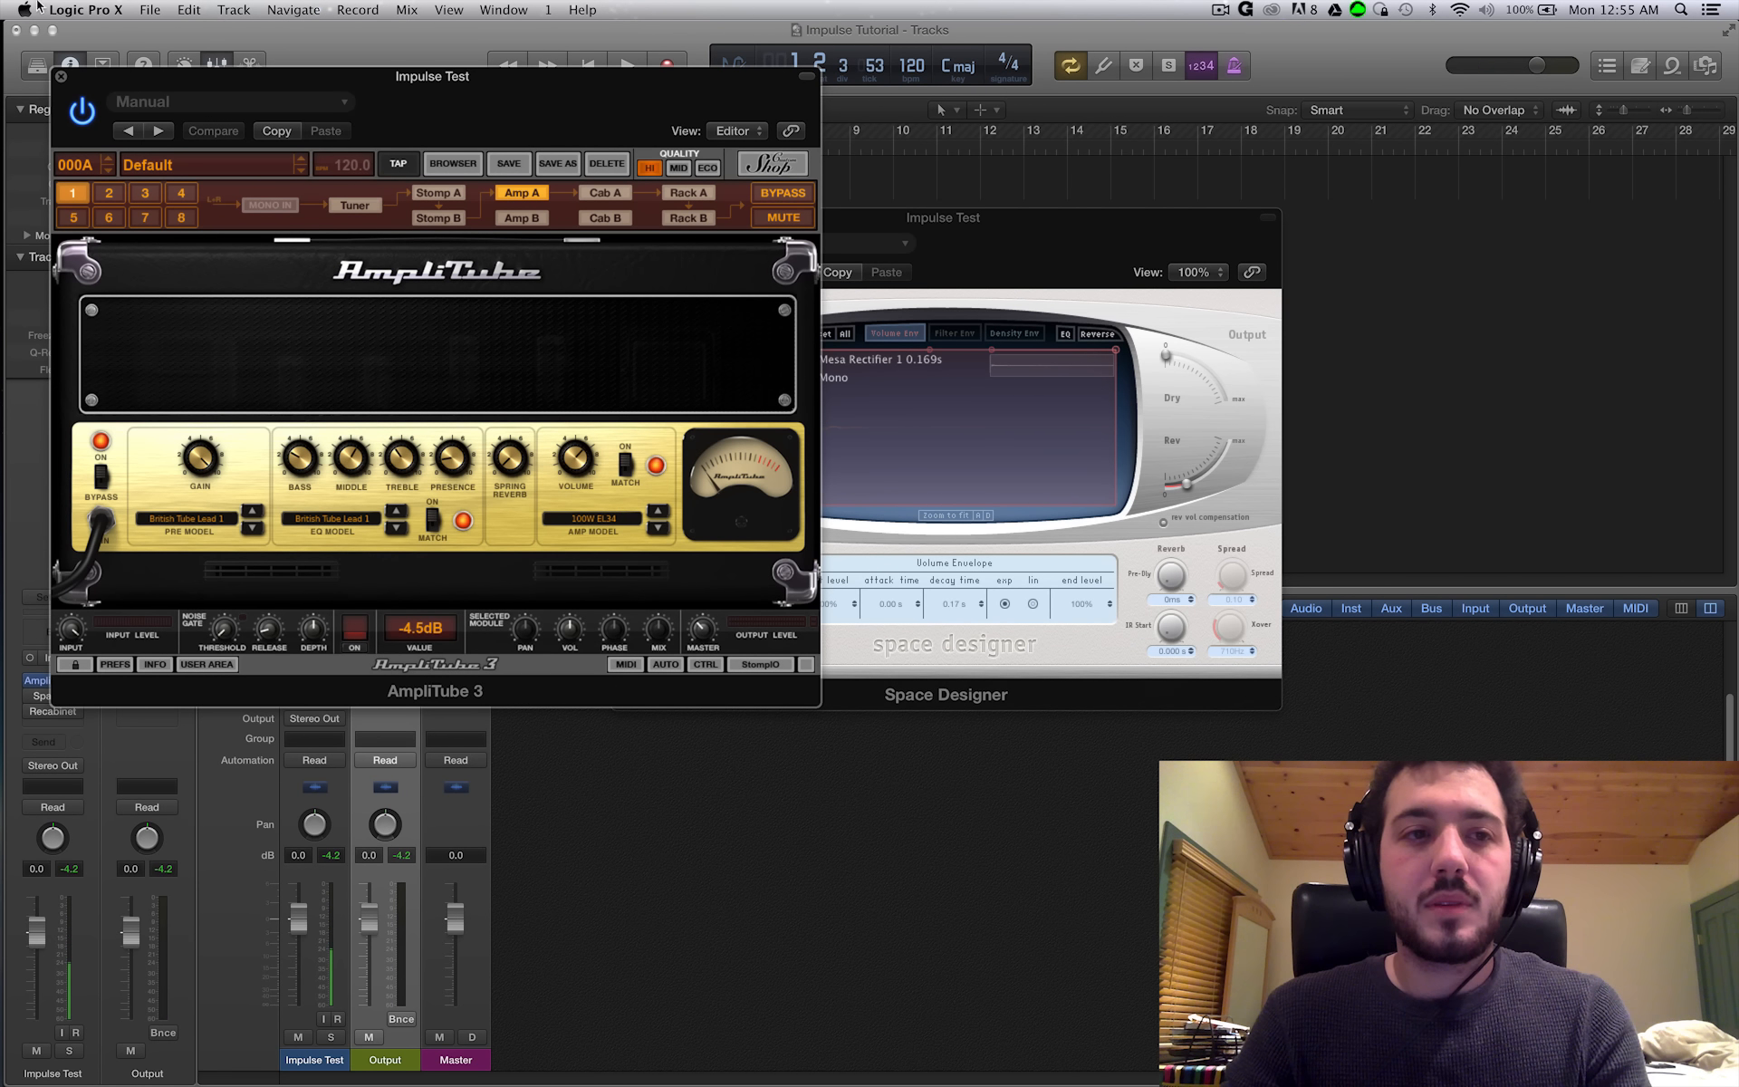
pyautogui.click(60, 76)
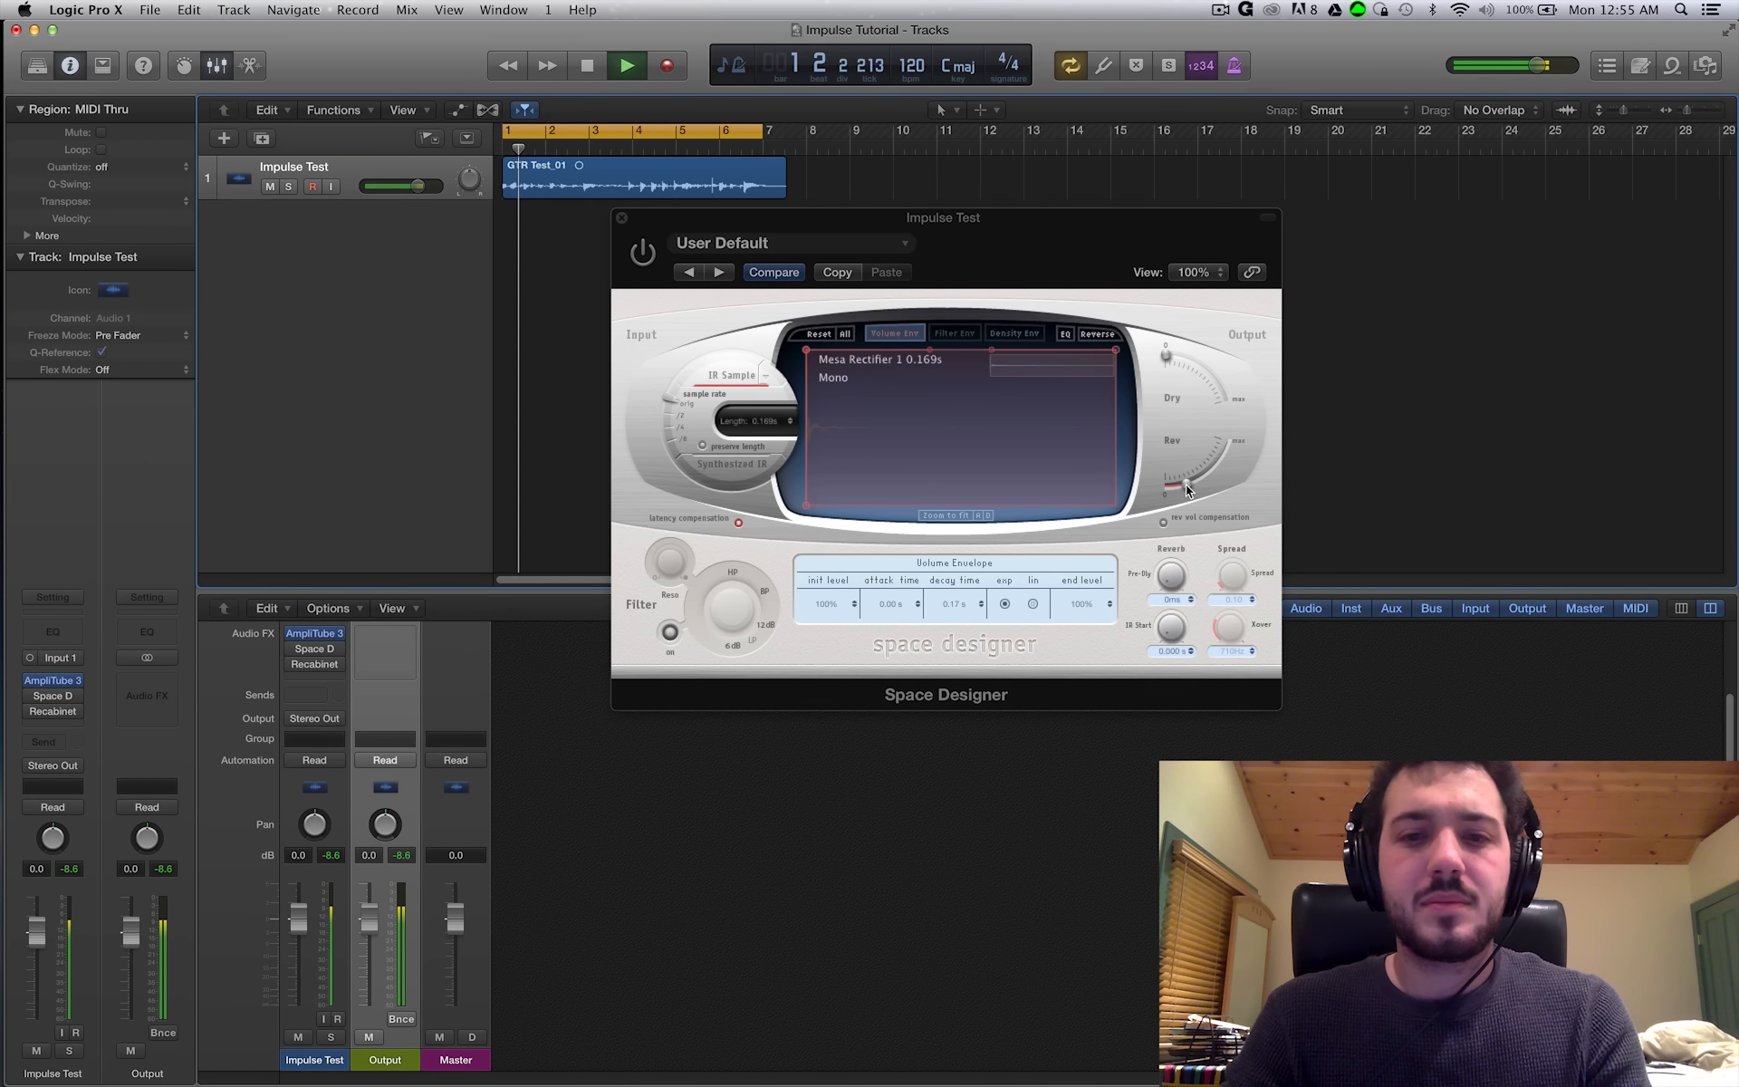
pyautogui.press('space')
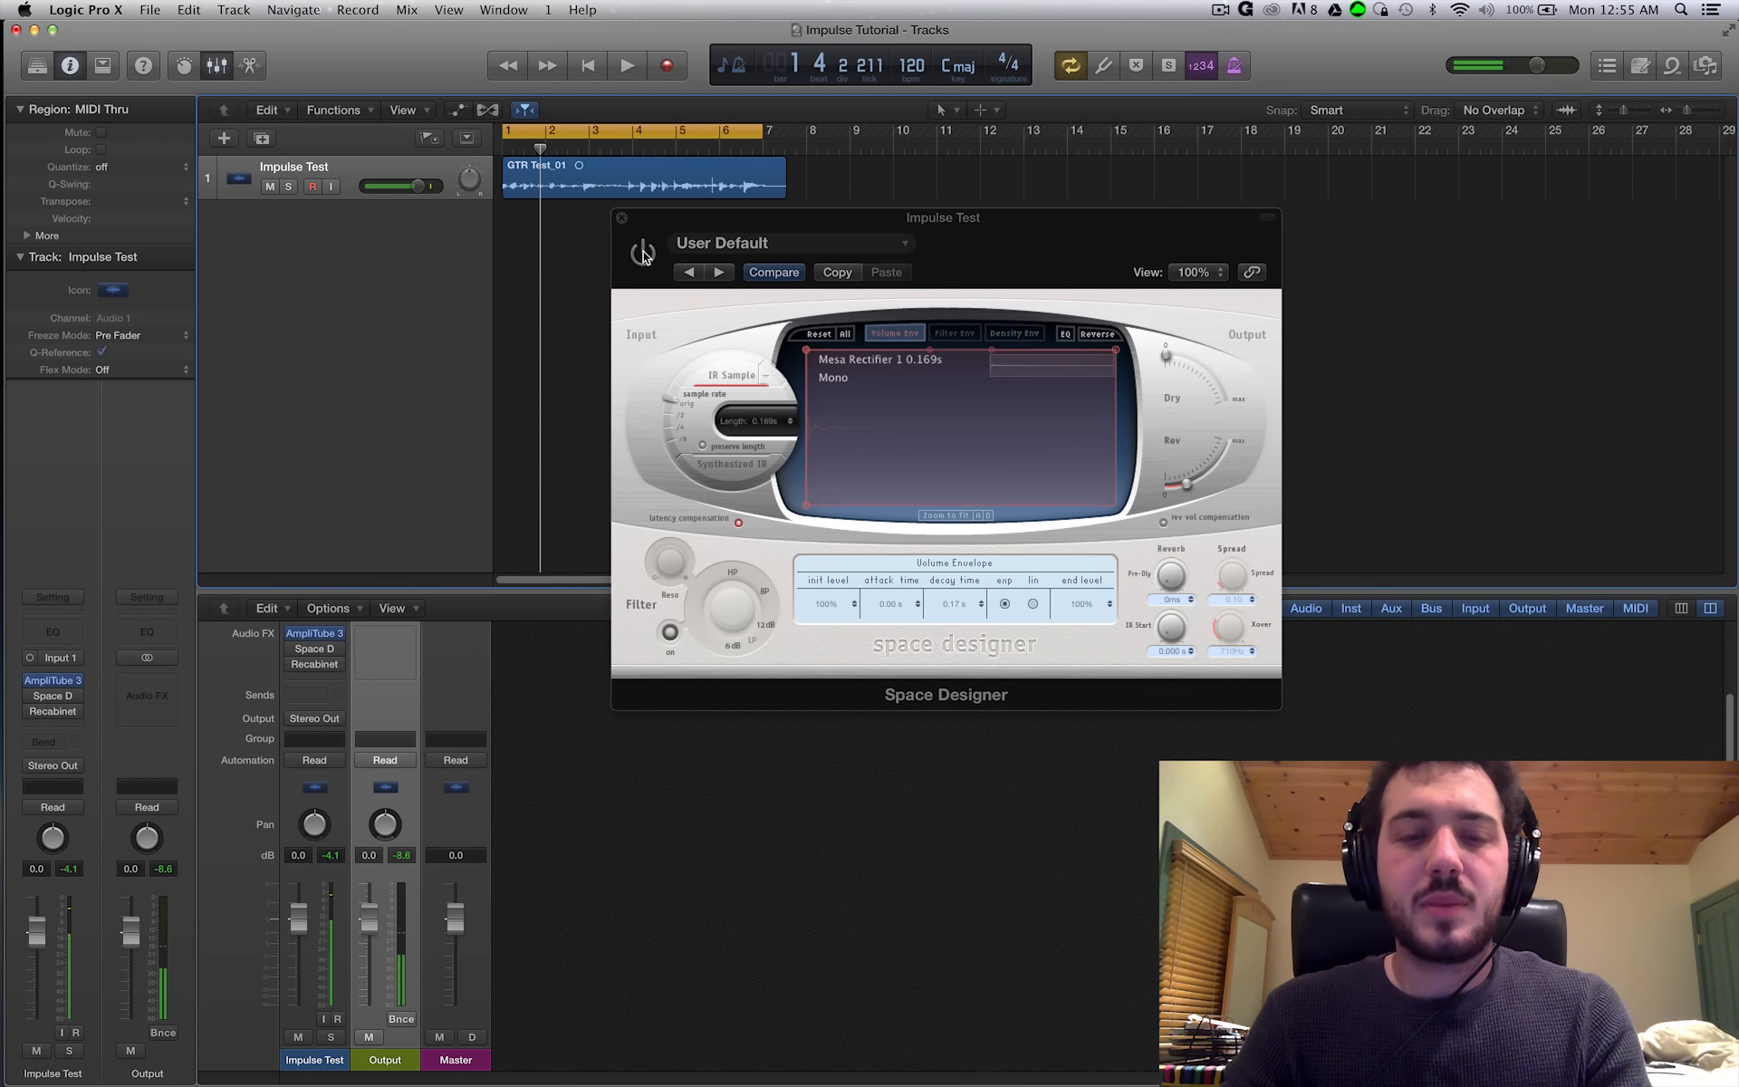
# - Re-enable Space Designer, set its Rev output level to -16.5 dB while the loop plays, and stop playback
pyautogui.click(675, 222)
pyautogui.press('space')
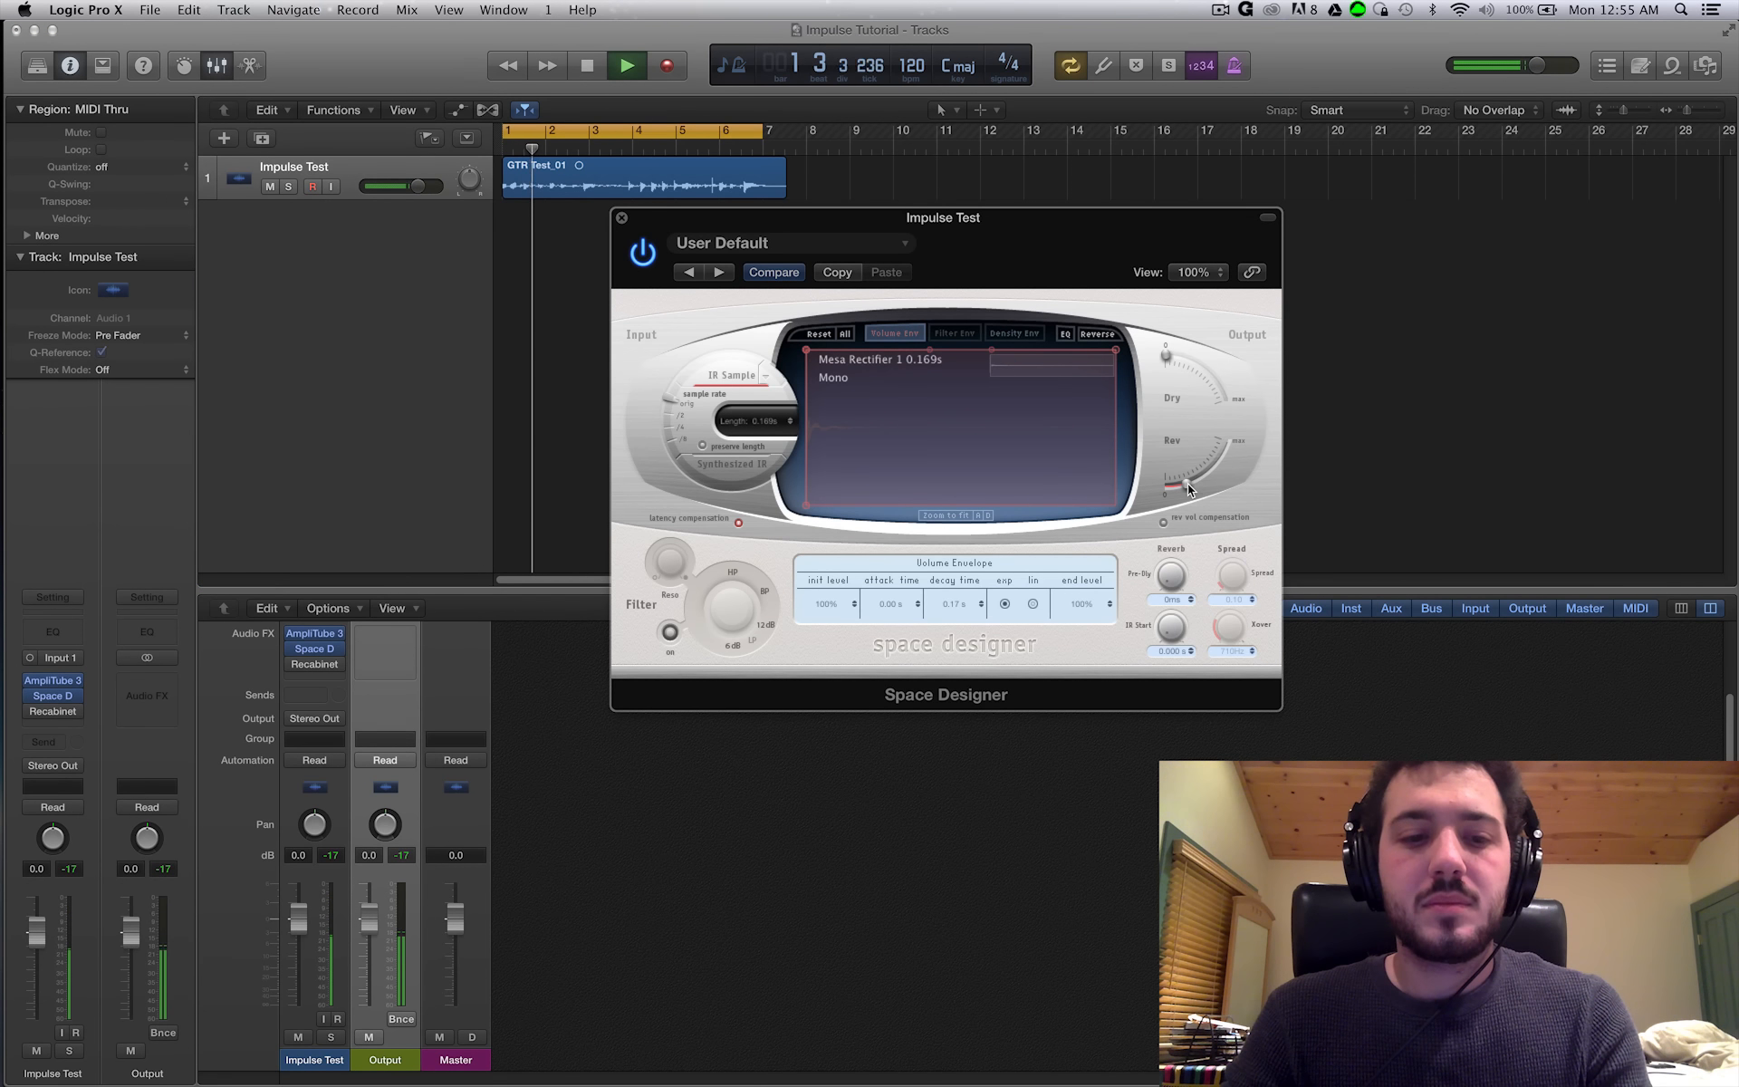
pyautogui.moveTo(1187, 484); pyautogui.dragTo(1197, 483)
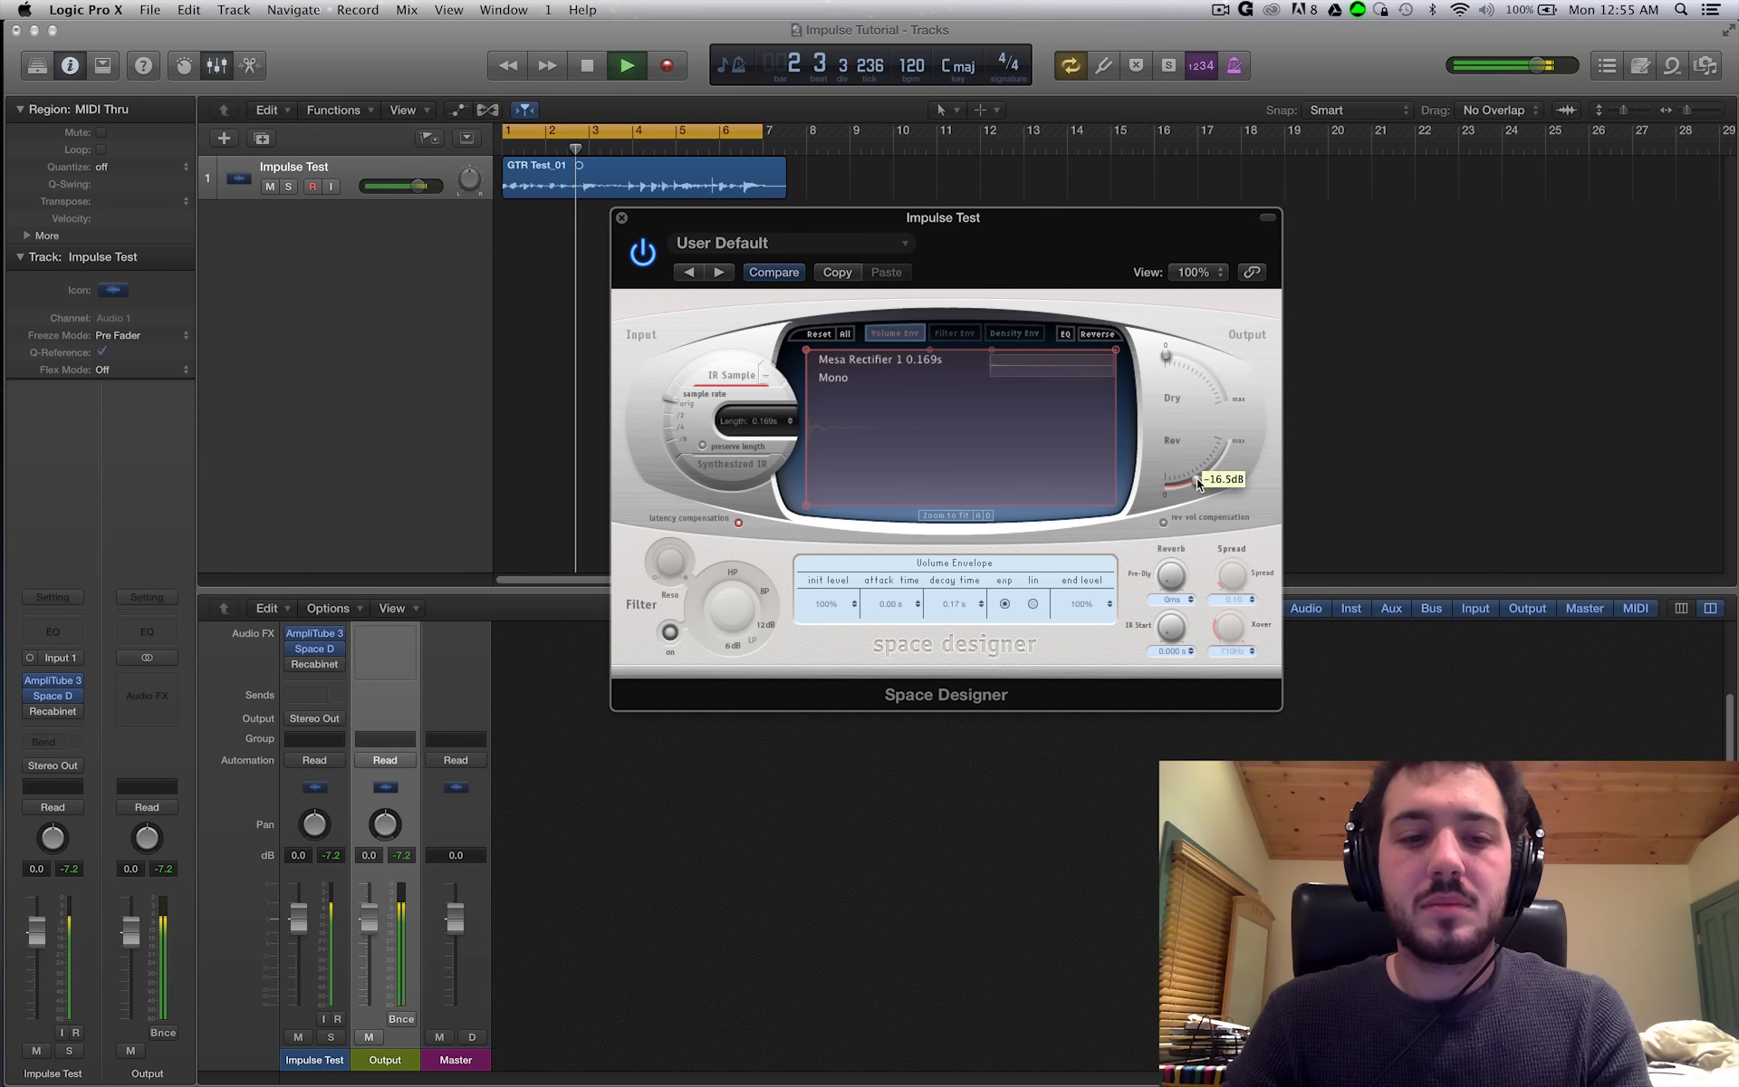
pyautogui.press('space')
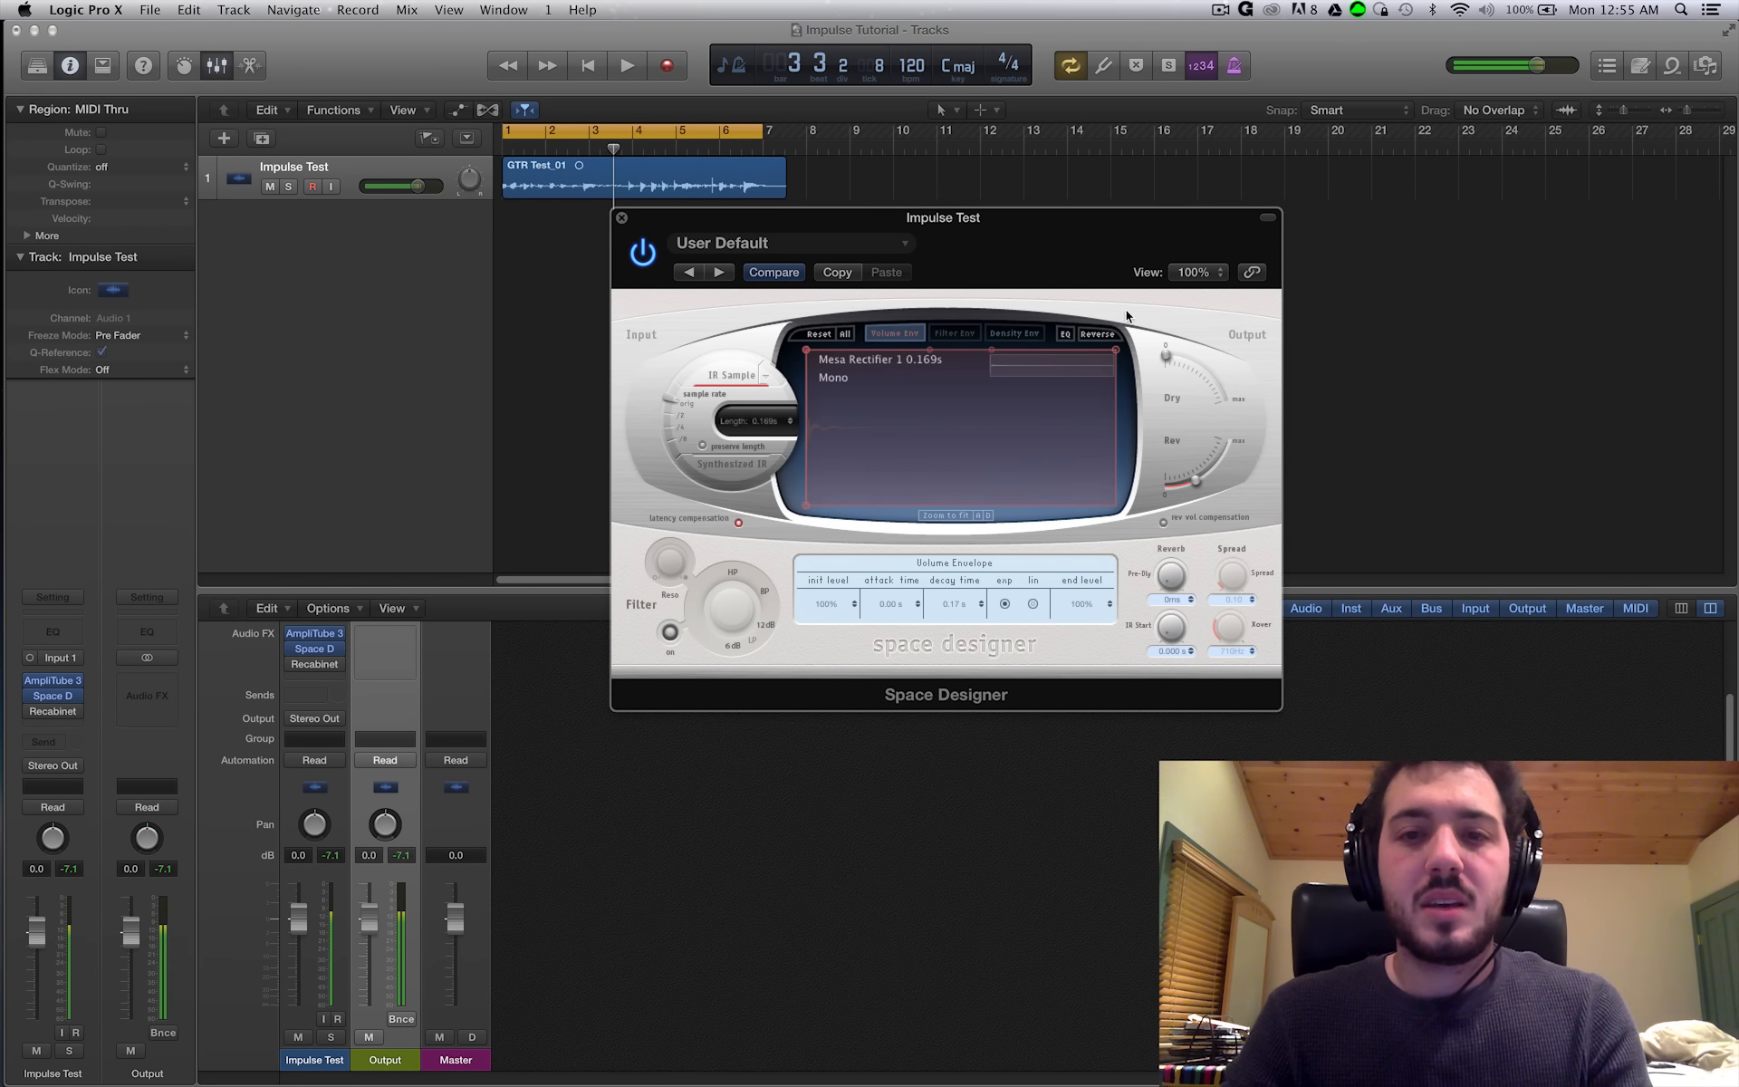